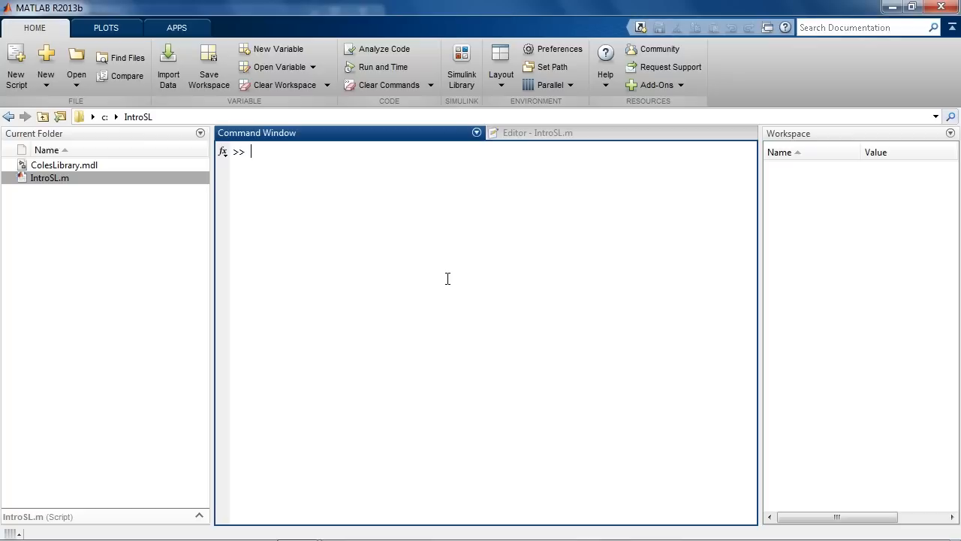
Launch the Simulink Library Browser with the simulink command and expand the Simulink library's categories
type("sinm")
left_click(460, 78)
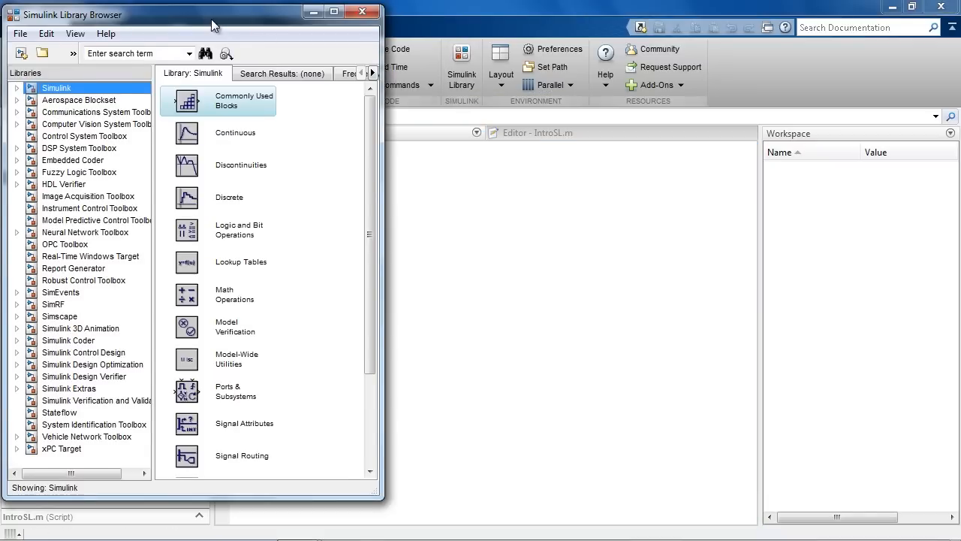
left_click_drag(217, 21, 212, 23)
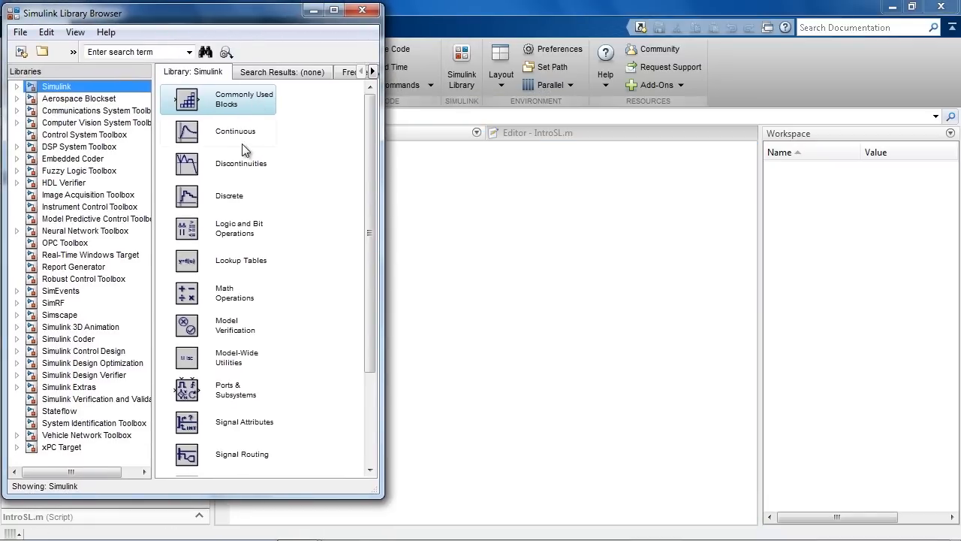
left_click(16, 86)
Create a blank model and size its window to sit beside the Library Browser at the same height
left_click(21, 54)
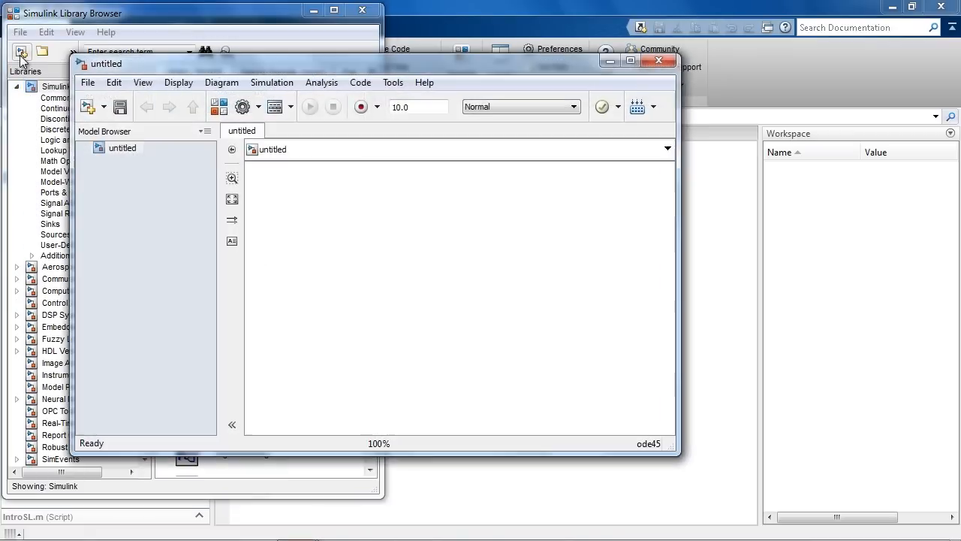
left_click_drag(143, 68, 413, 13)
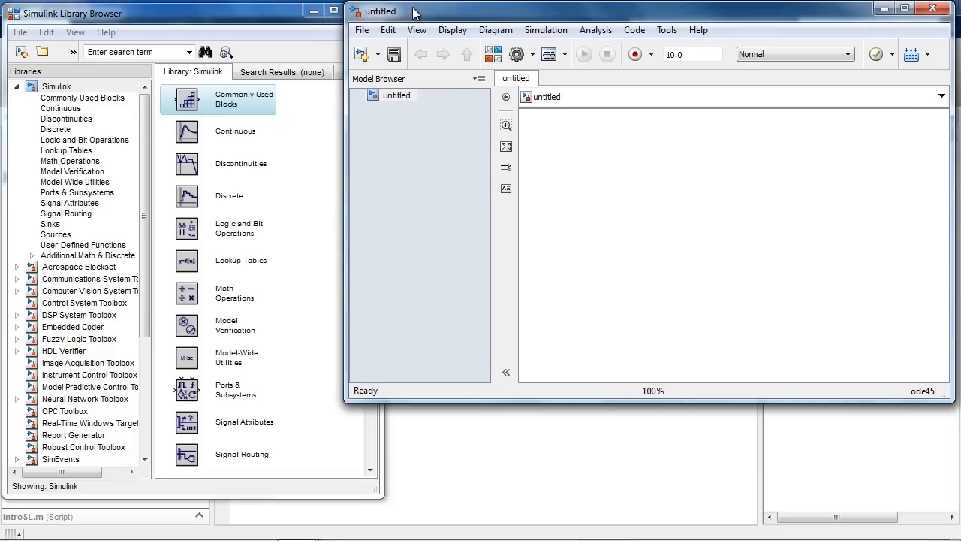
left_click_drag(343, 367, 367, 366)
left_click(429, 405)
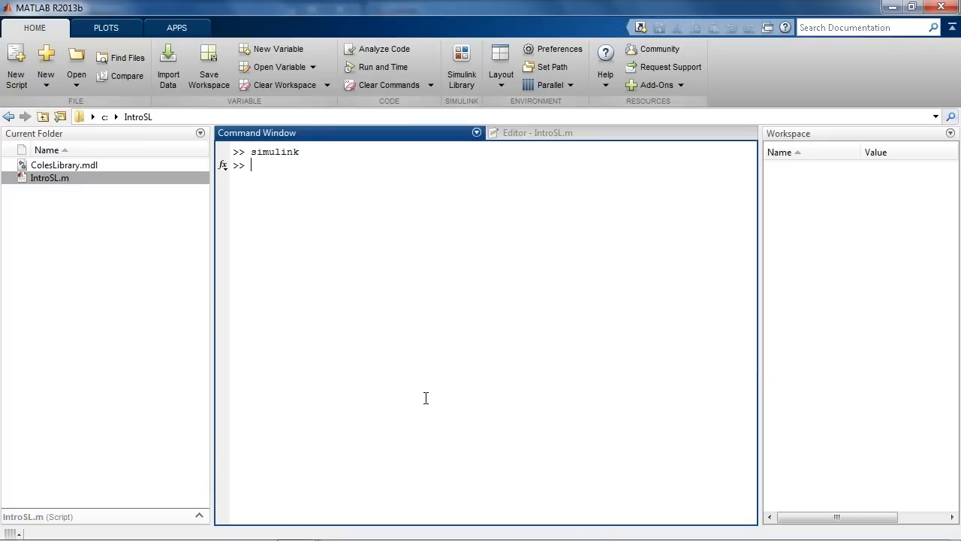
key("alt+Tab")
key("alt+Tab")
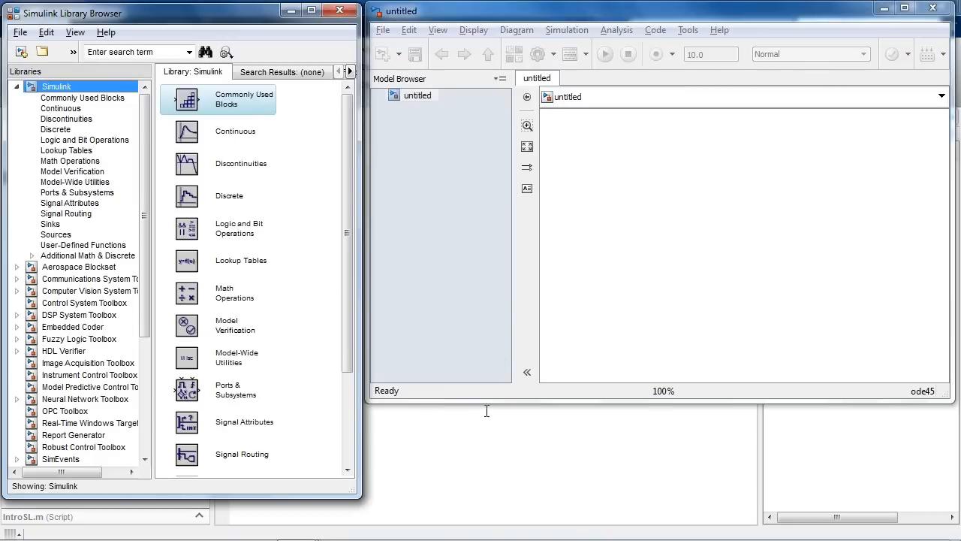
left_click_drag(488, 406, 489, 500)
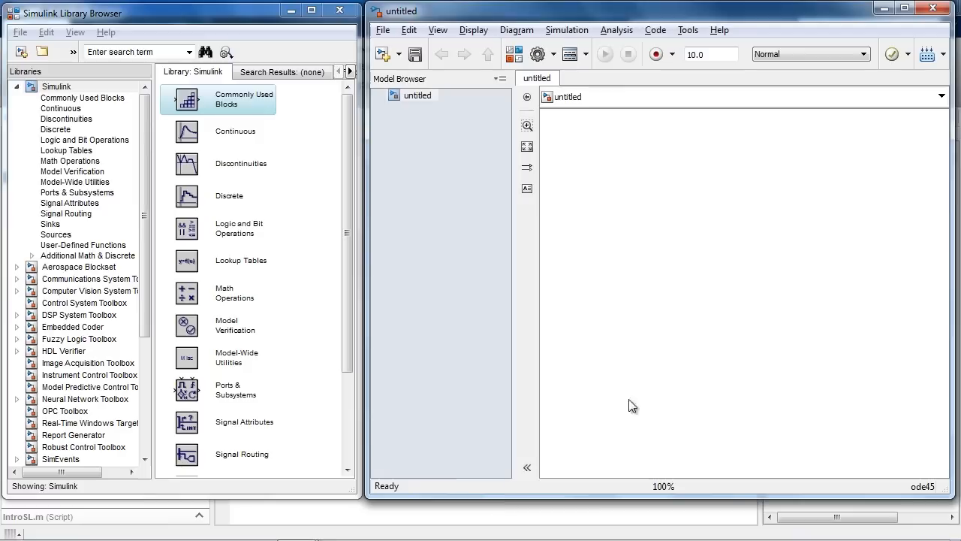
Add the annotation "m*xdd + b*xd + k*x = F" near the top of the model canvas
double_click(606, 163)
type("m*xdd + ")
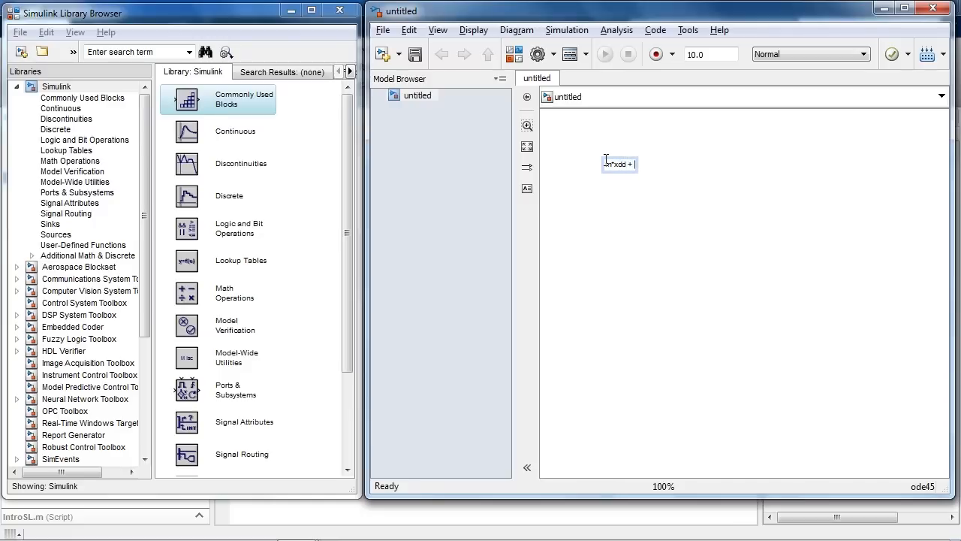
type("b*xd + k*x = F")
left_click(644, 181)
scroll(643, 180, "up", 3)
left_click_drag(617, 137, 620, 157)
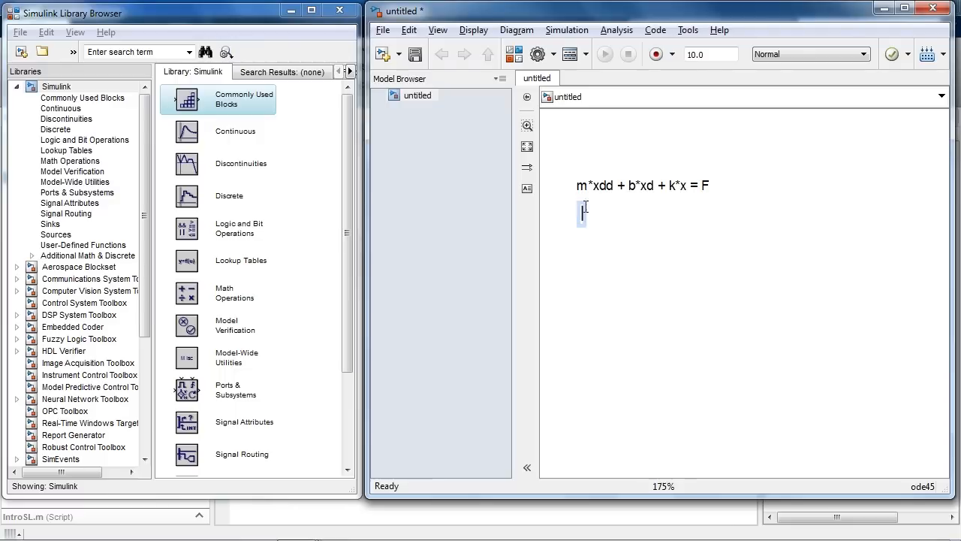
Add a second annotation "xdd = (1/m)*(F - b*xd - k*x)" just below the first equation
type("xdd = (1/m")
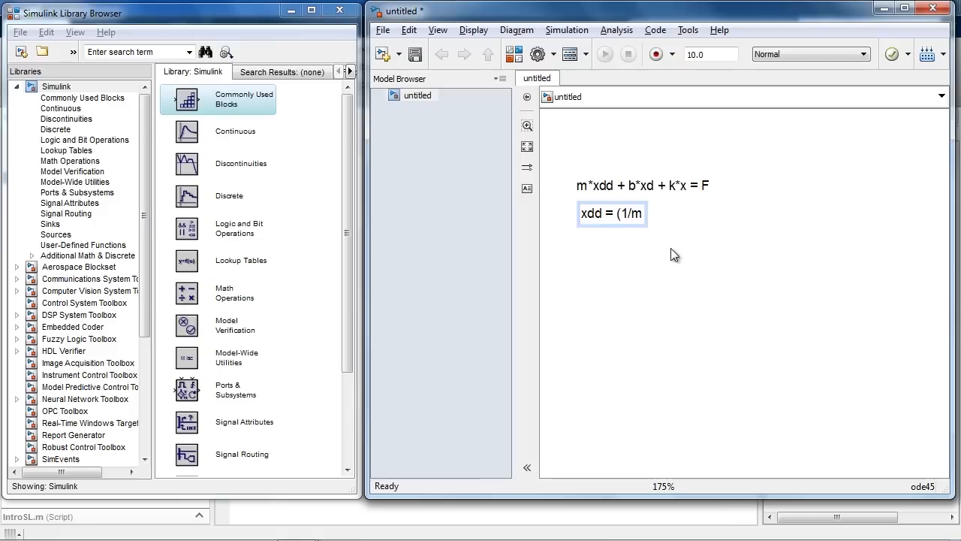
type(")*(")
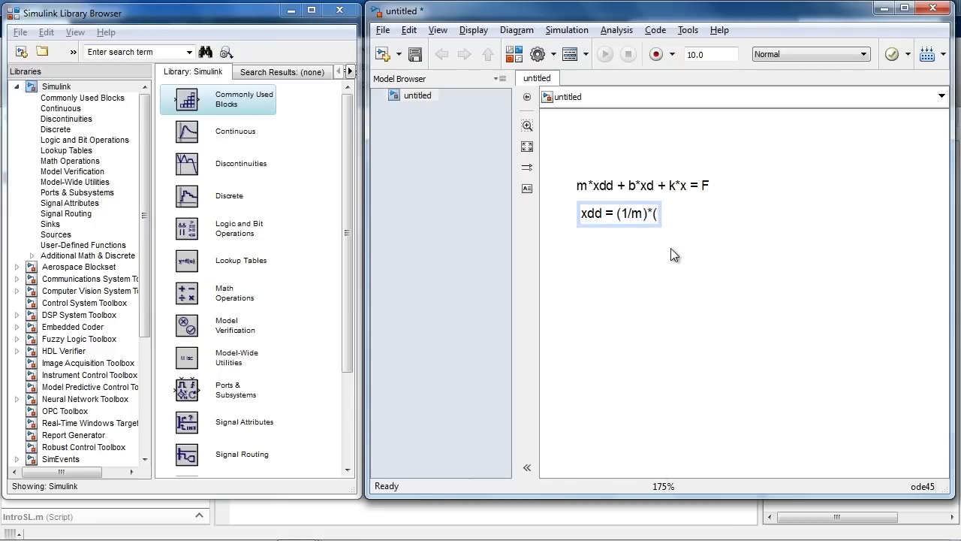
type("F - b*x")
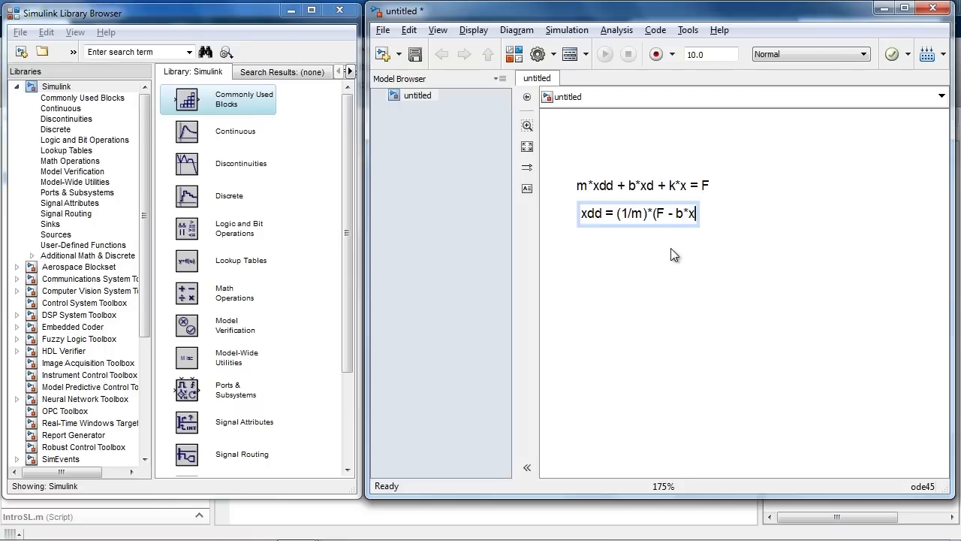
type("d - k*x)")
left_click(675, 255)
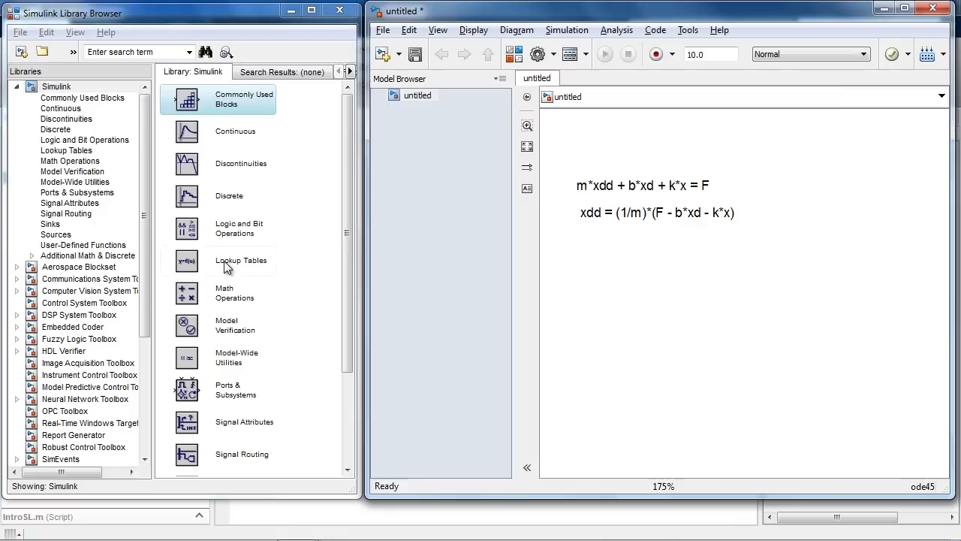
Add a Sine Wave block from the Sources library below the equations and name it Force
left_click(83, 238)
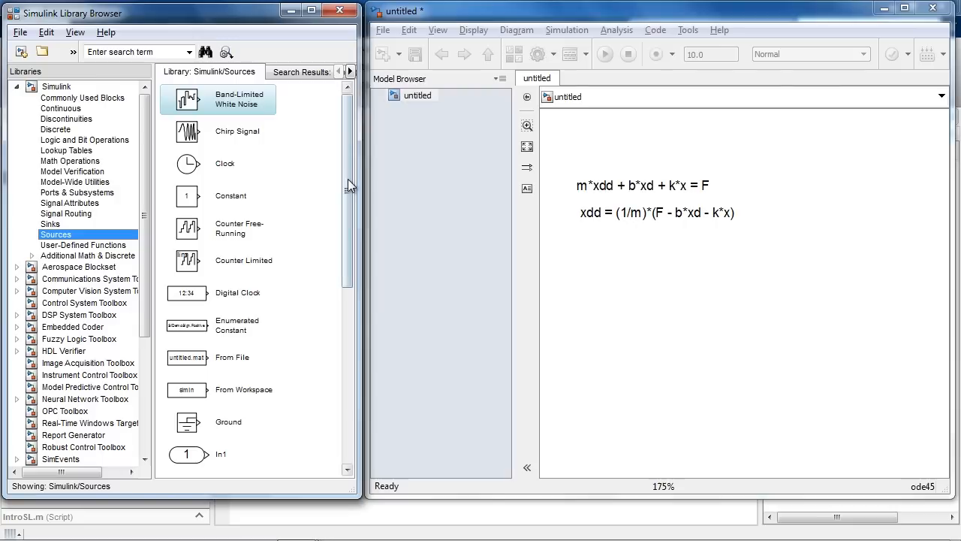
left_click_drag(348, 177, 370, 359)
left_click_drag(188, 391, 588, 260)
triple_click(586, 287)
type("Force")
left_click(642, 324)
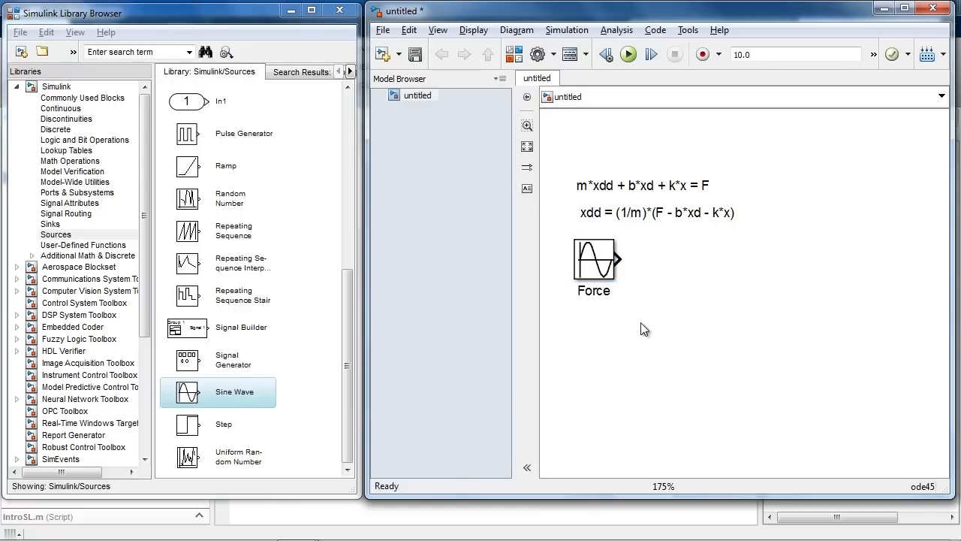
Place a Scope from Commonly Used Blocks beside the Force block and connect the Force output to it
left_click(83, 97)
scroll(269, 275, "down", 1)
scroll(269, 271, "down", 10)
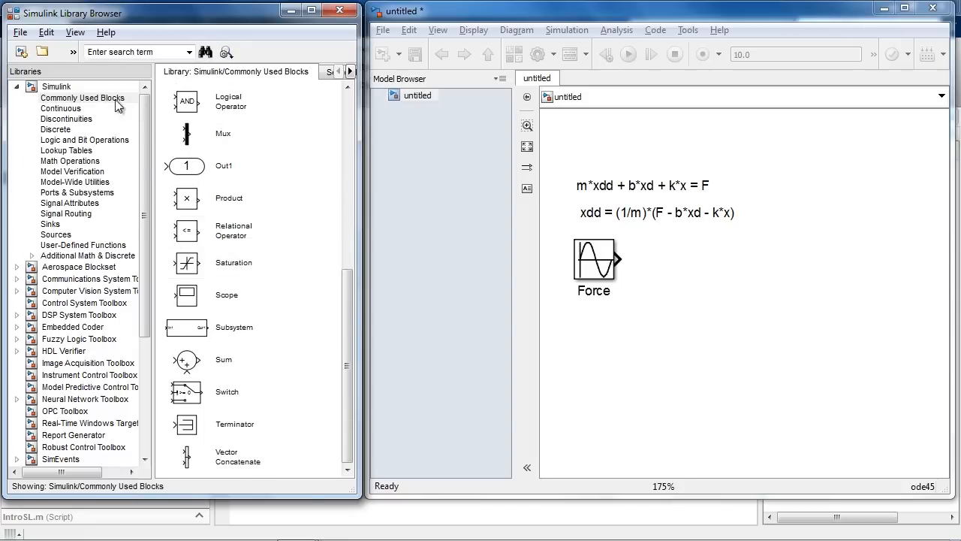
left_click_drag(188, 297, 715, 262)
left_click_drag(618, 259, 753, 268)
double_click(749, 291)
left_click(820, 302)
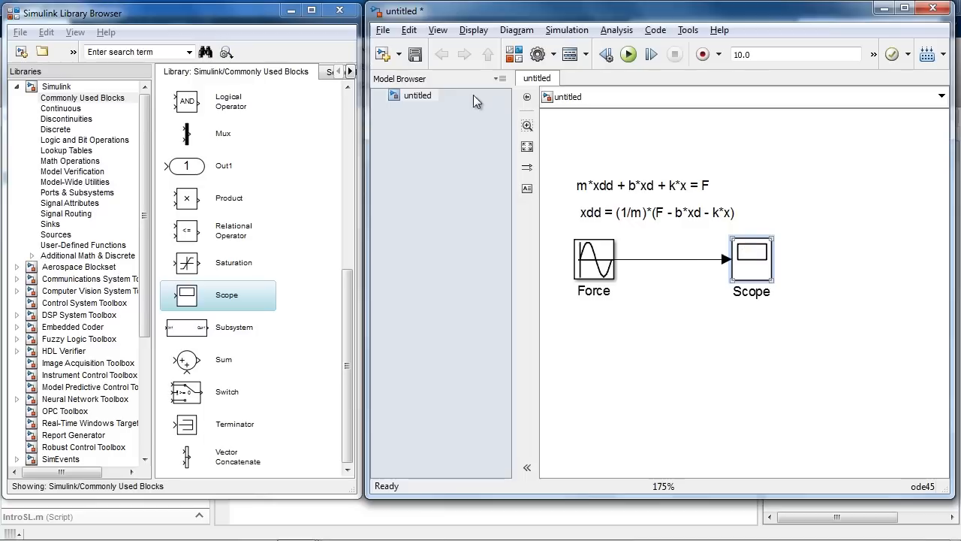
Open the Scope display, run the simulation and autoscale the plot to view the Force signal
double_click(771, 253)
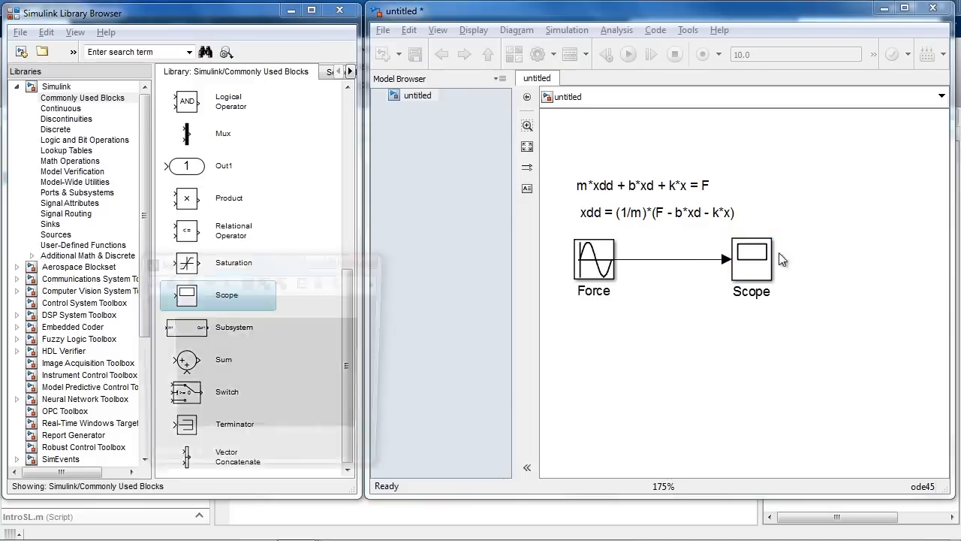
left_click_drag(260, 261, 178, 130)
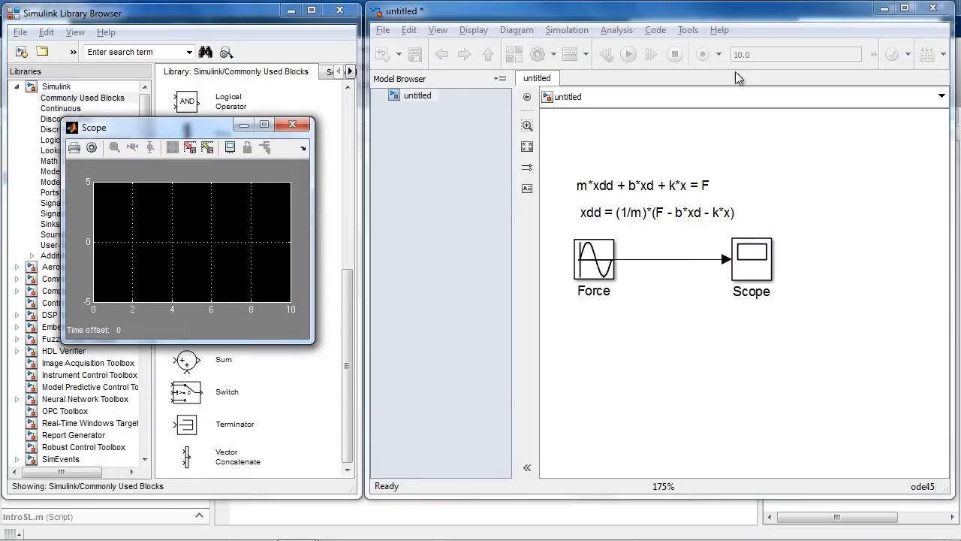
left_click(636, 52)
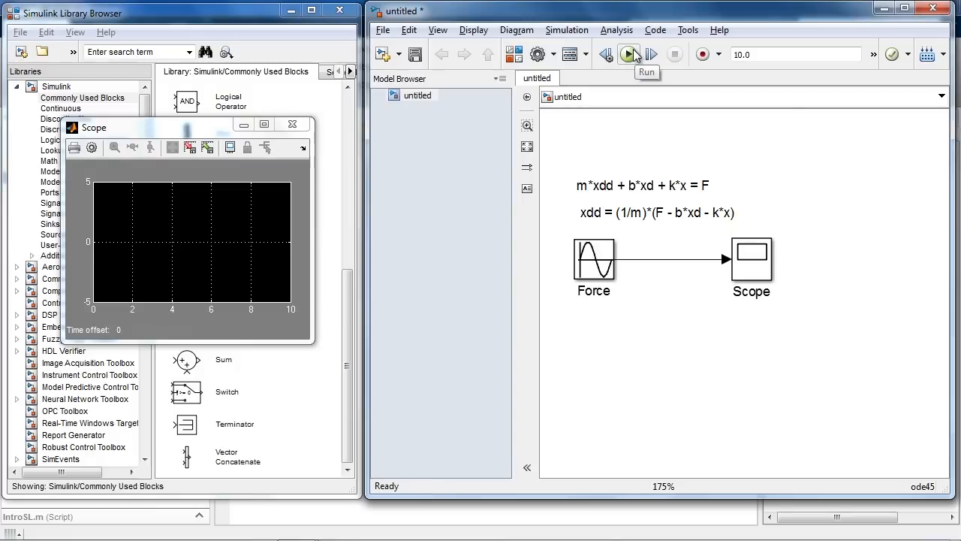
left_click(635, 54)
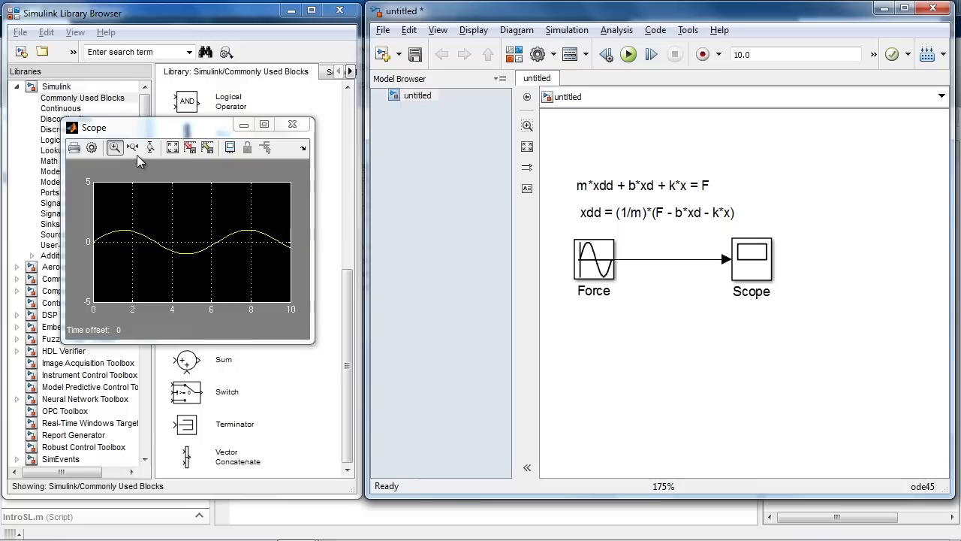
left_click(171, 147)
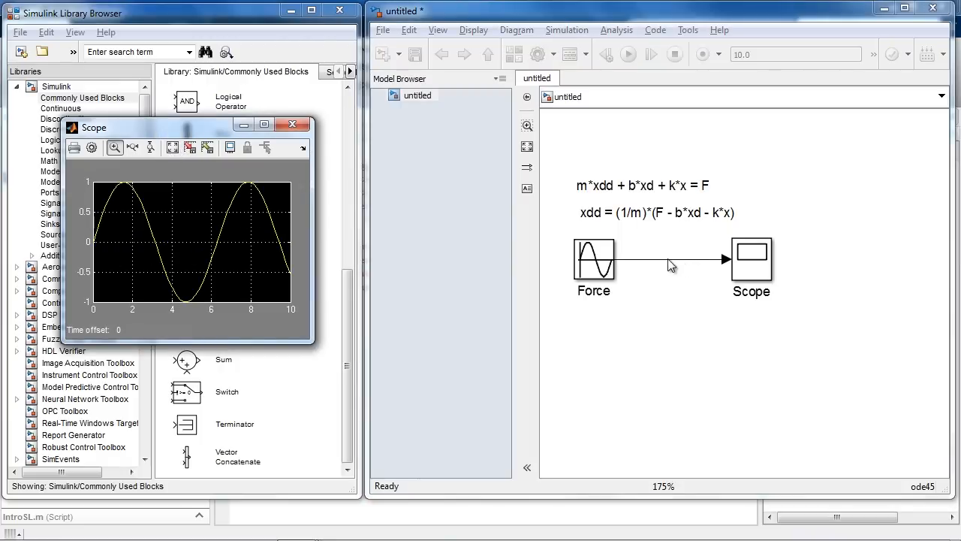
Set the Force sine wave's amplitude to 2
double_click(602, 256)
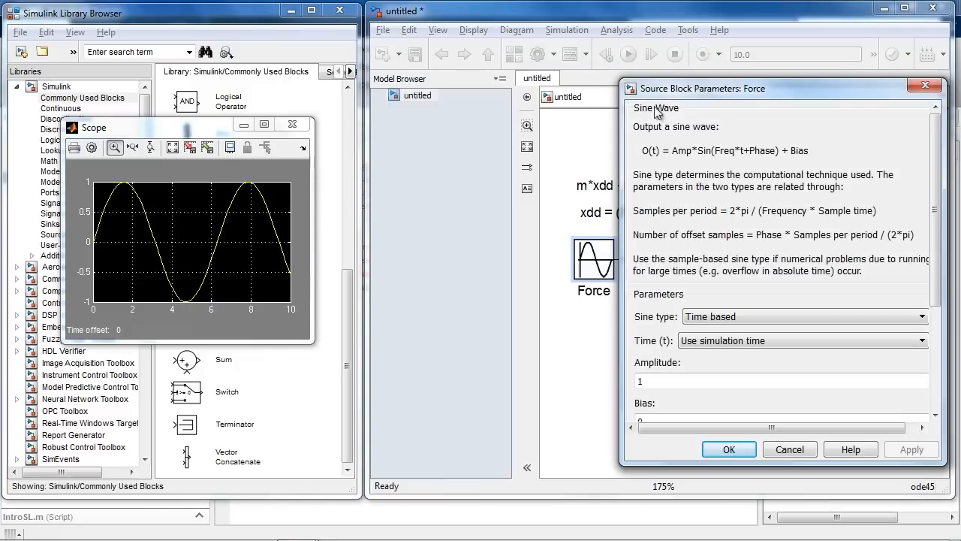
left_click_drag(678, 91, 514, 84)
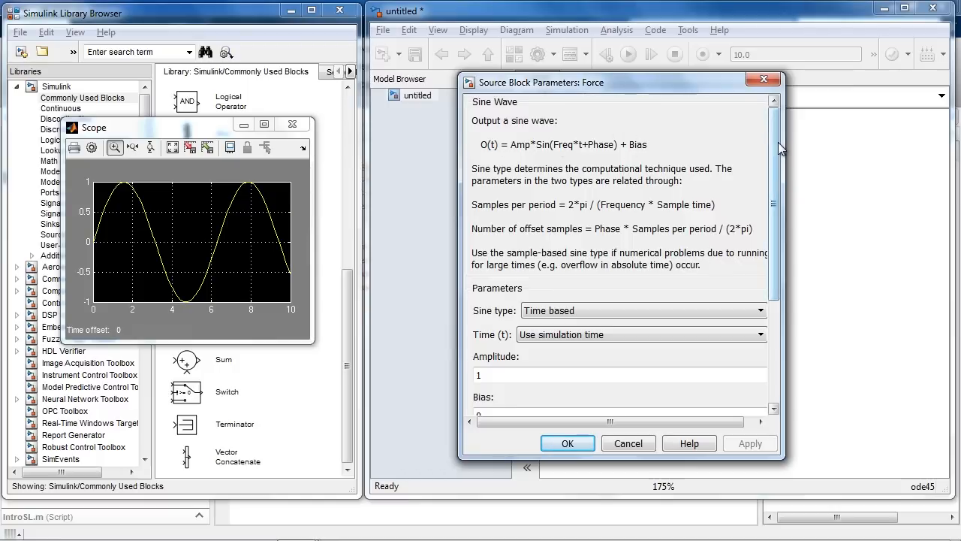
left_click_drag(692, 72, 693, 47)
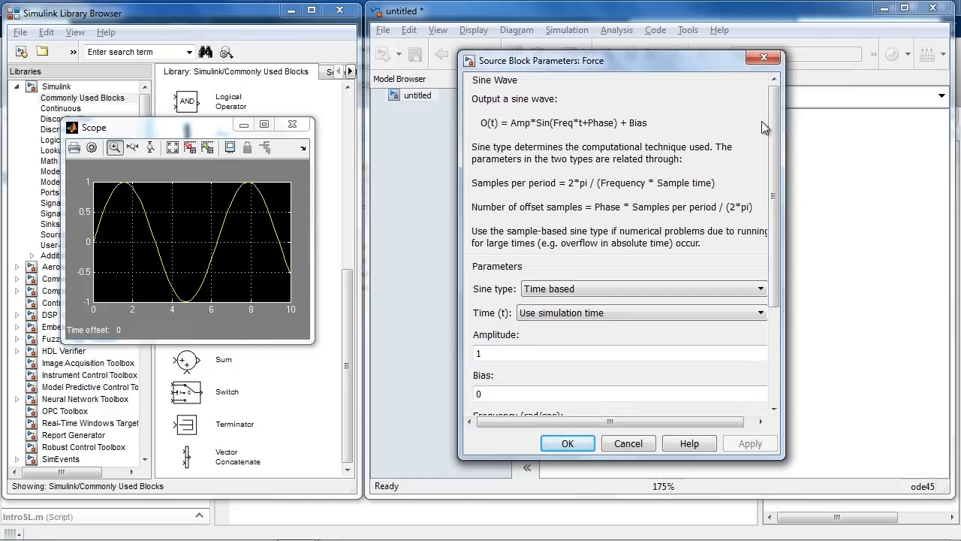
left_click_drag(773, 119, 790, 212)
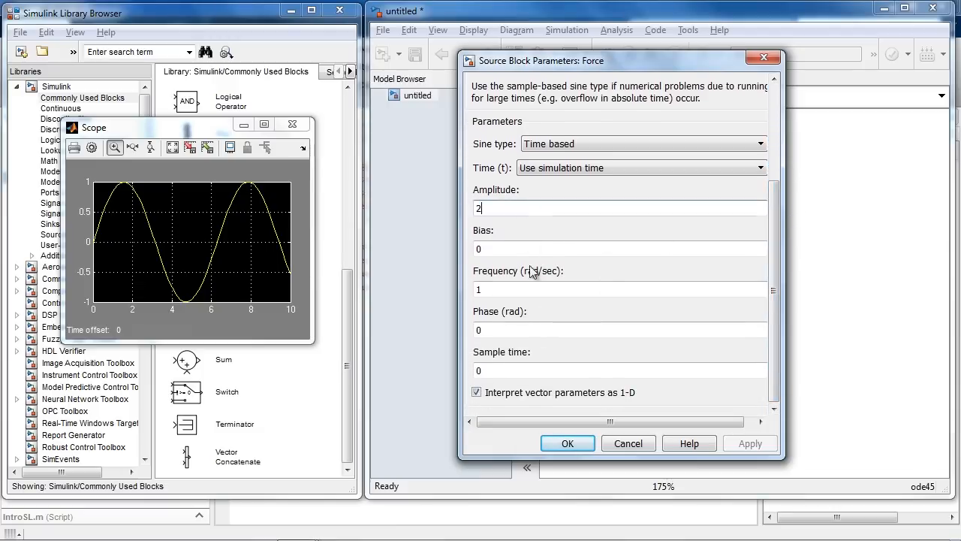
left_click(568, 443)
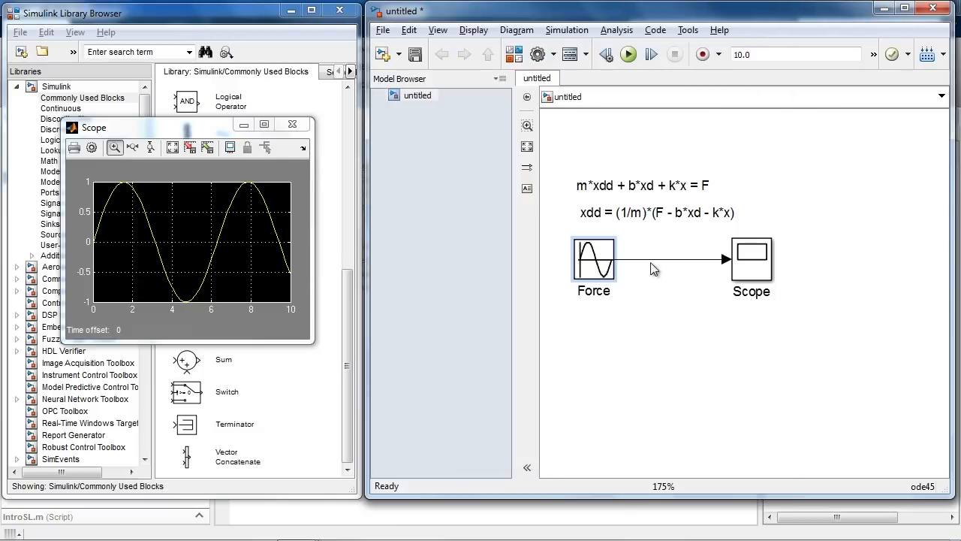
Rerun the simulation, autoscale the Scope plot to check the changed Force signal, and close the display
left_click(629, 54)
left_click(172, 148)
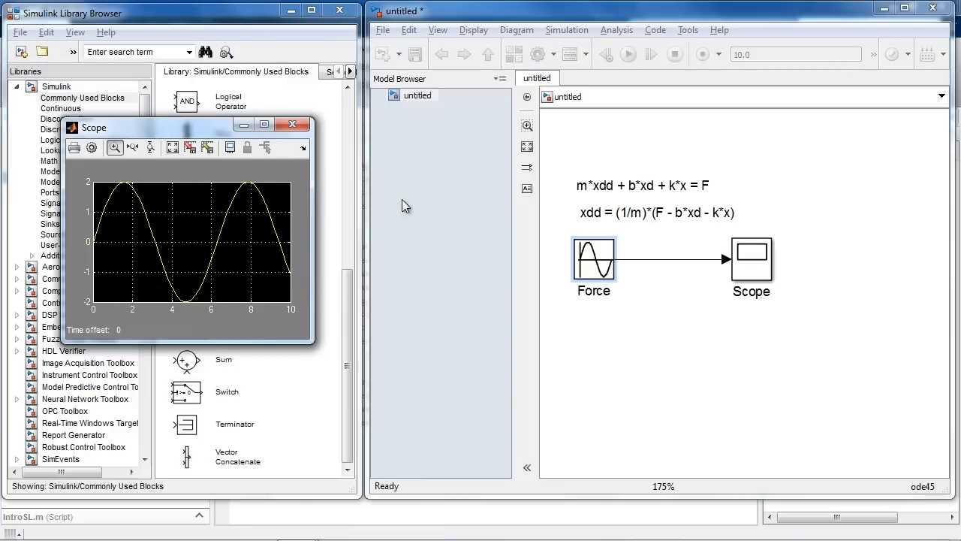
left_click(283, 123)
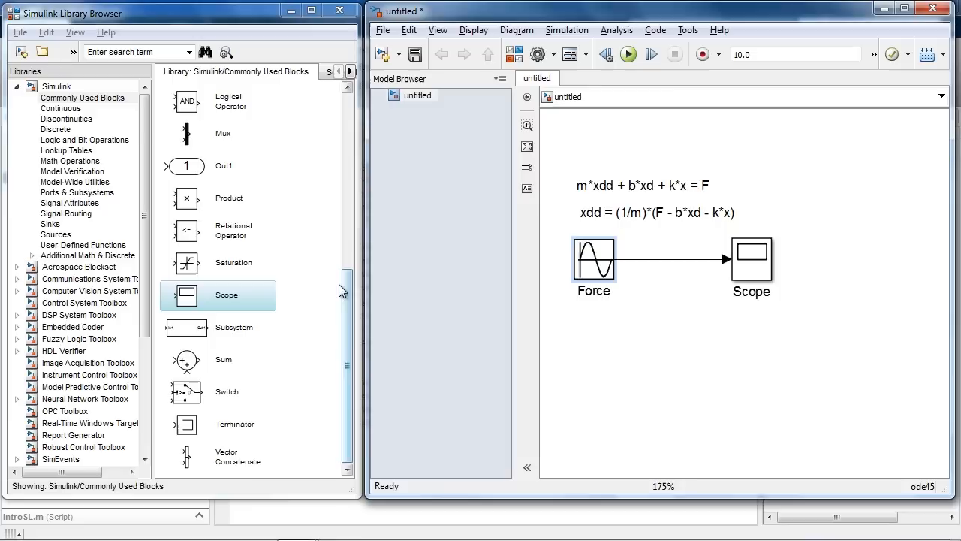
Add an Integrator block from Commonly Used Blocks below the Force and Scope blocks
scroll(292, 243, "up", 2)
left_click(235, 250)
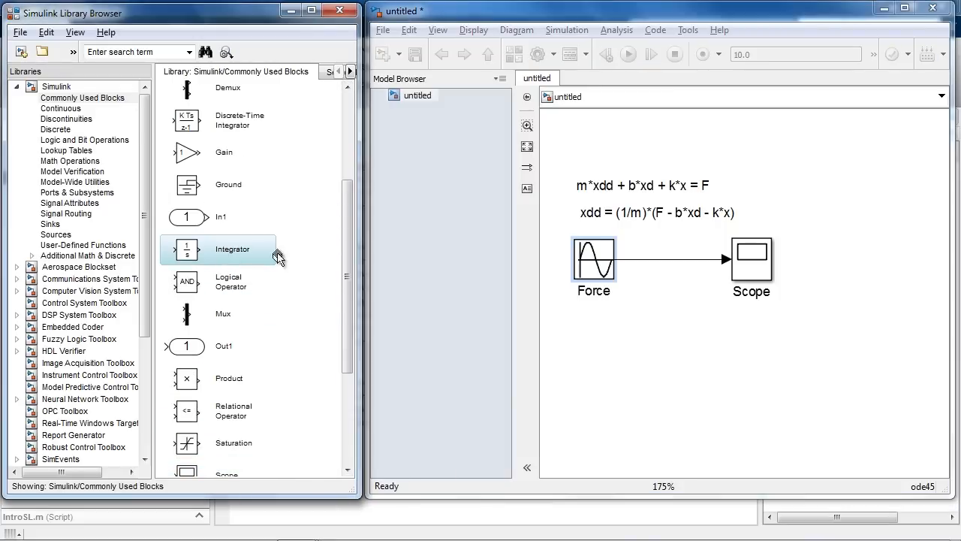
left_click_drag(695, 365, 695, 367)
scroll(721, 385, "down", 2)
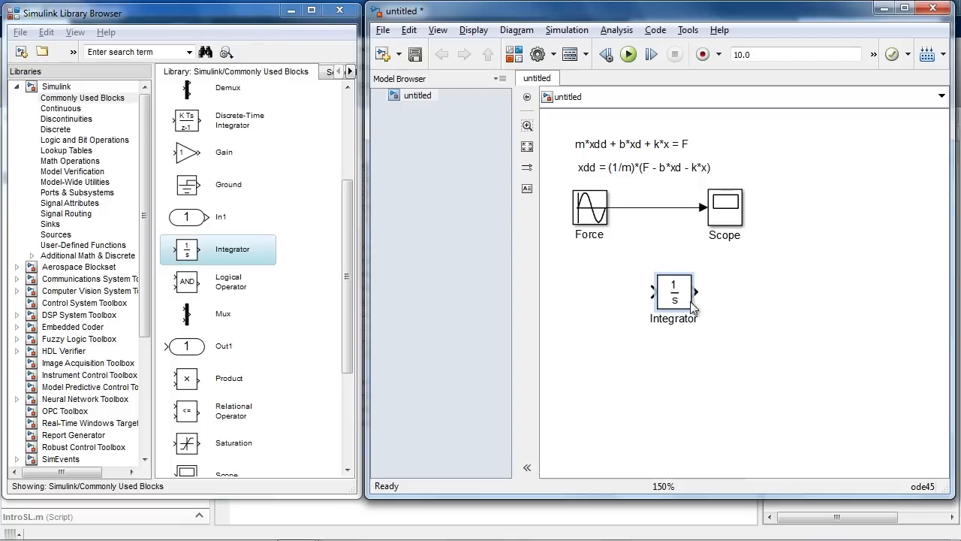
Draw an incoming signal line to the Integrator's input and label it xdd
left_click_drag(652, 292, 580, 292)
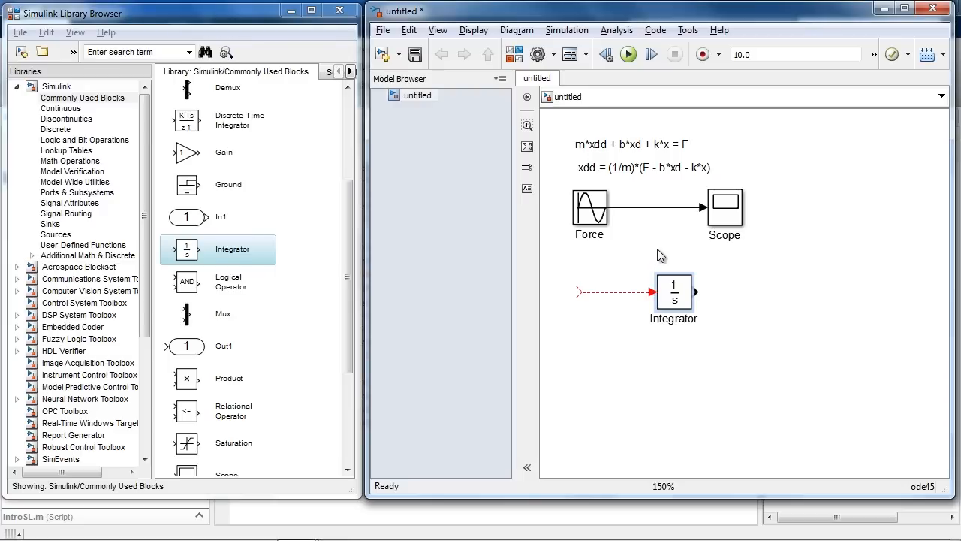
left_click(680, 287)
left_click(620, 292)
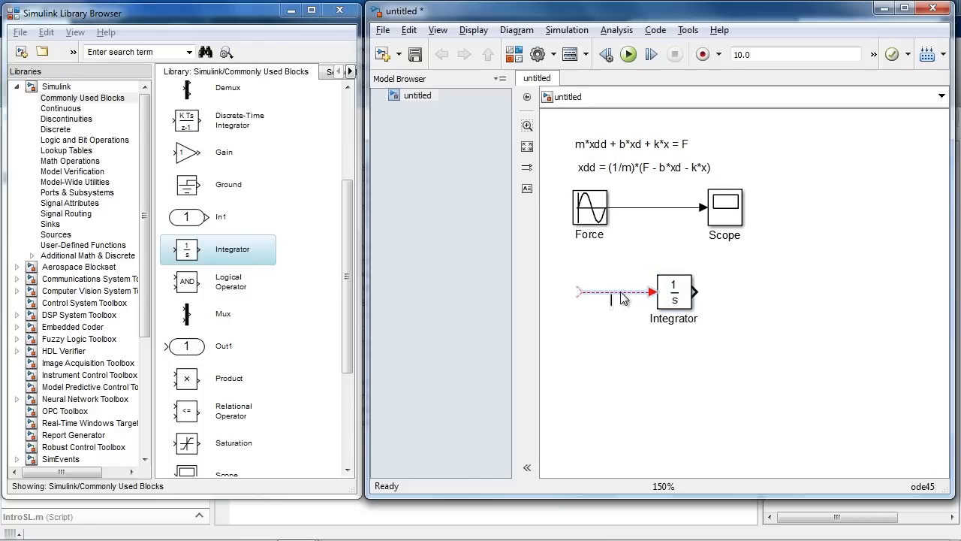
left_click(667, 297)
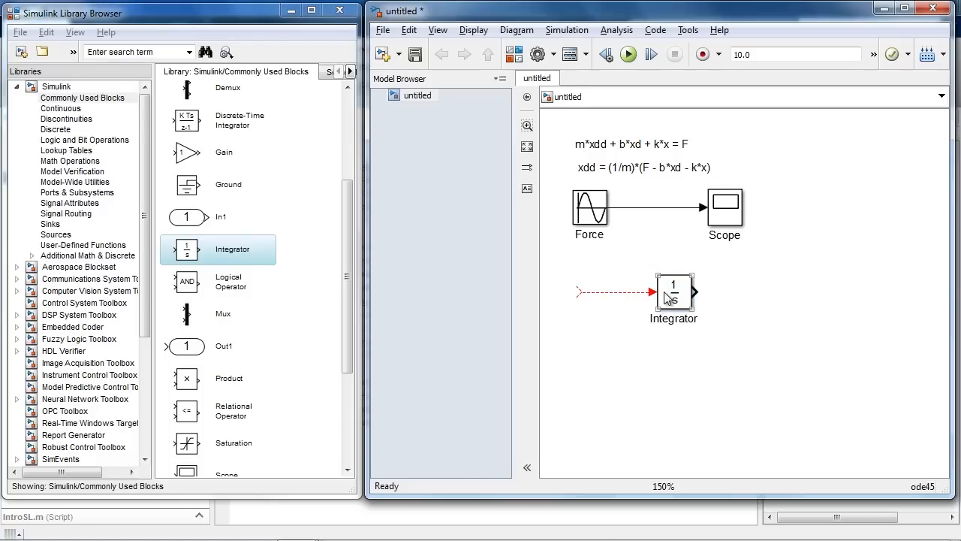
double_click(623, 293)
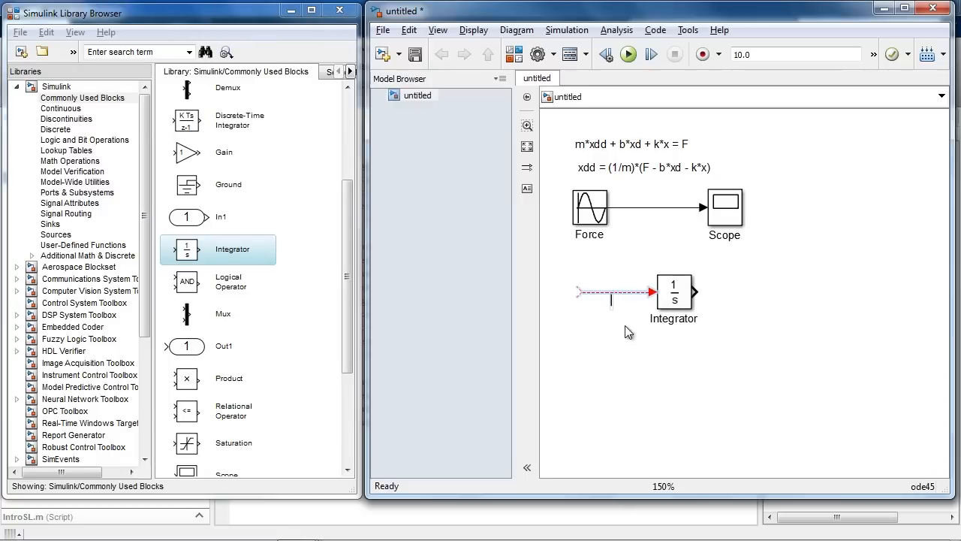
type("xdde")
key("BackSpace")
left_click(662, 299)
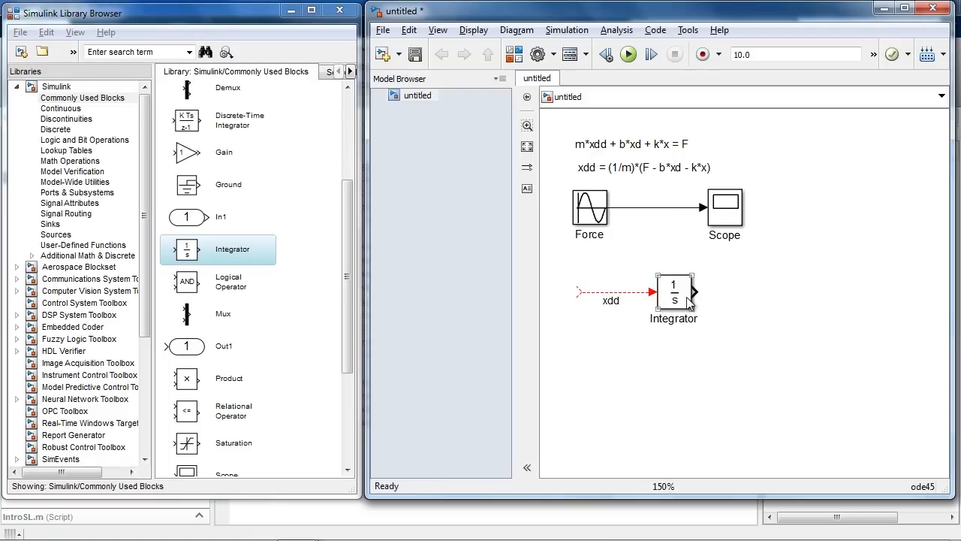
Draw an outgoing signal line from the Integrator's output and label it xd
left_click_drag(695, 291, 761, 292)
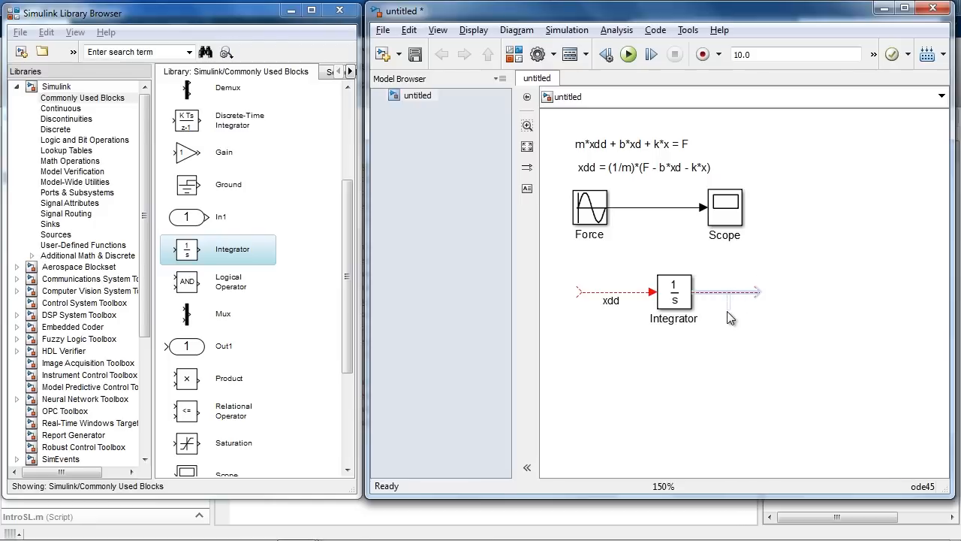
type("d")
left_click(735, 340)
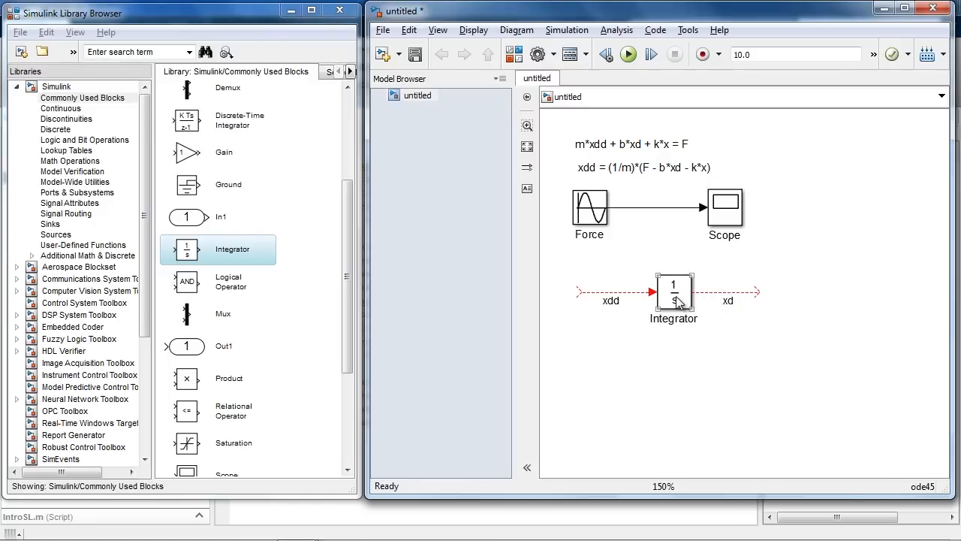
Copy the Integrator onto the end of the xd line and give the copy an output line labelled x
left_click_drag(673, 298, 887, 292)
type("x")
left_click(646, 355)
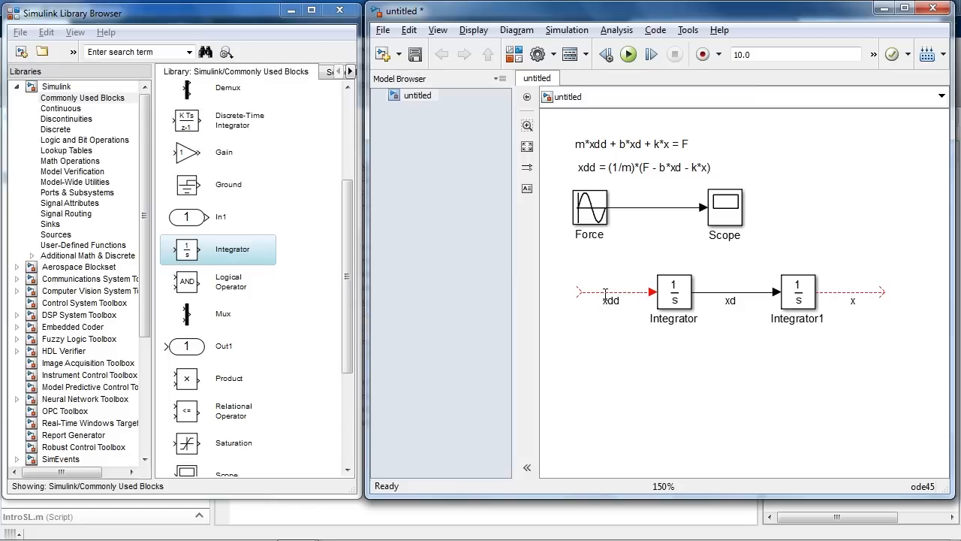
Add a Sum block from Commonly Used Blocks at the start of the xdd line and connect its output to that line
left_click(347, 122)
scroll(218, 181, "down", 5)
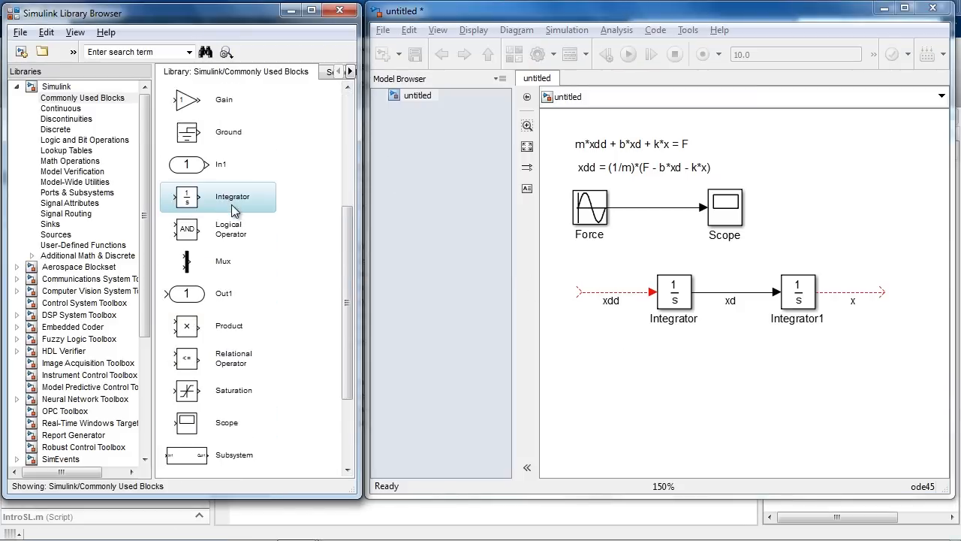
left_click_drag(199, 398, 564, 295)
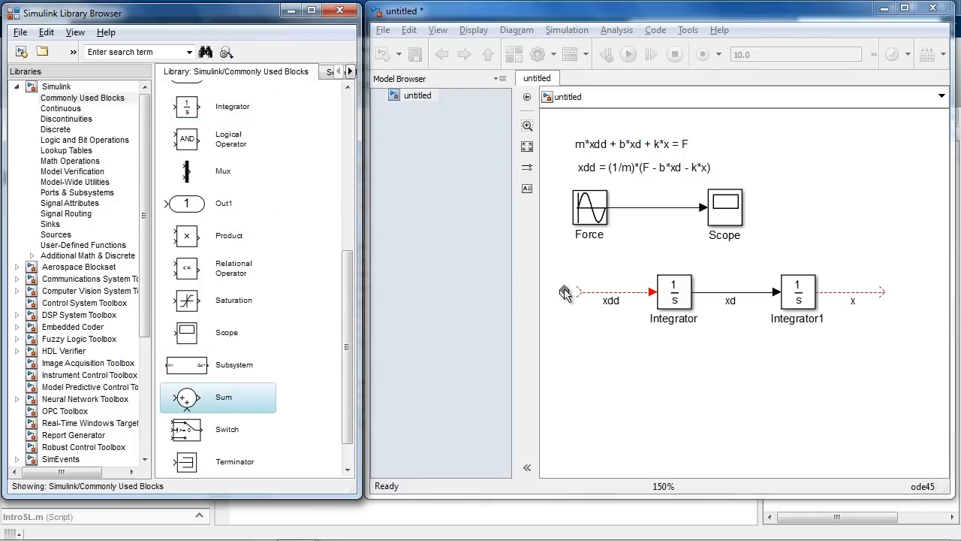
scroll(634, 333, "down", 1)
left_click_drag(622, 326, 631, 296)
left_click(630, 297)
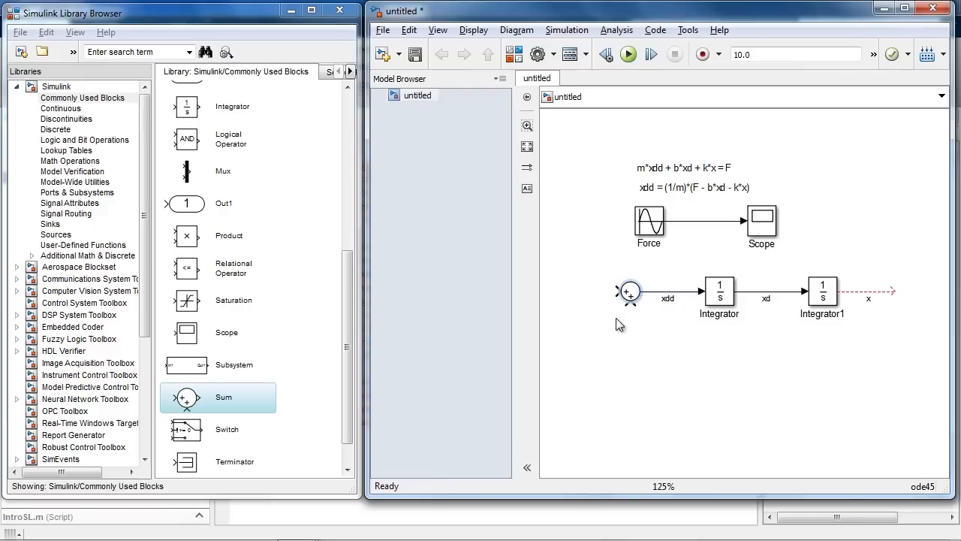
Make the Sum block rectangular with the list of signs +-- and enlarge it to space out its three inputs
double_click(637, 298)
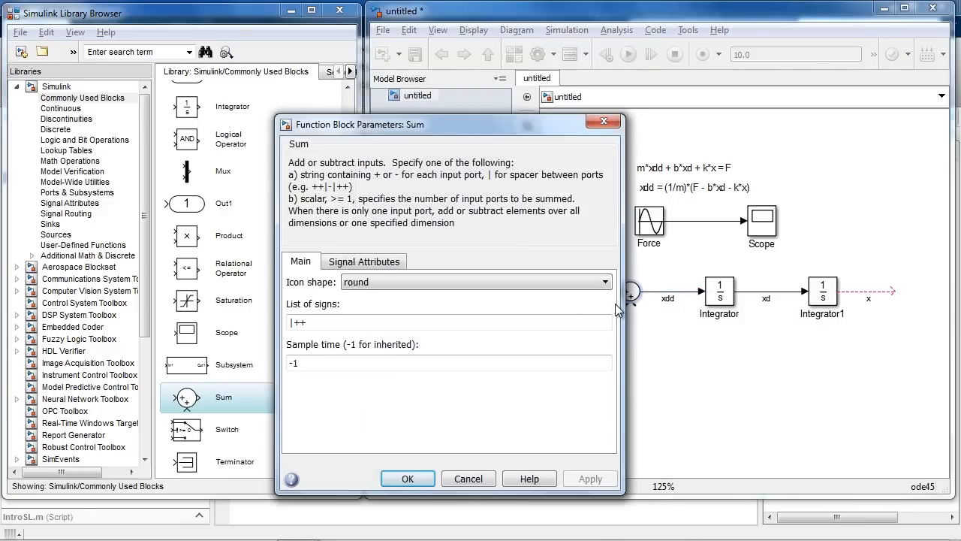
left_click(551, 281)
left_click(508, 296)
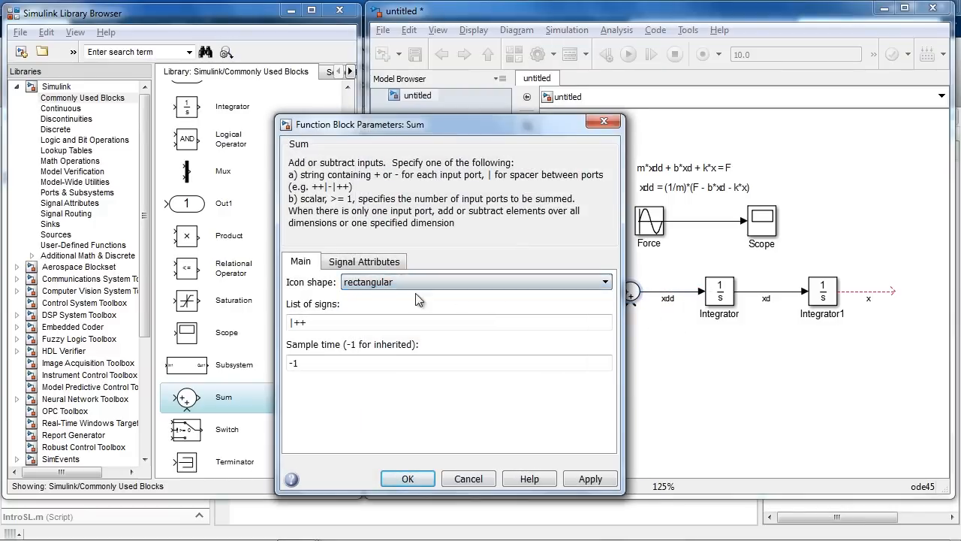
double_click(321, 323)
type("--")
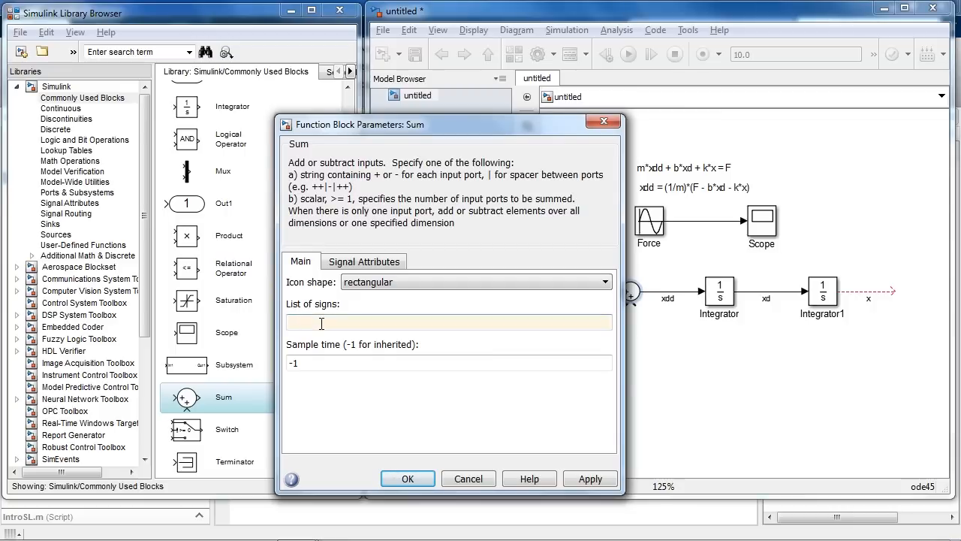
left_click(408, 478)
mouse_move(641, 303)
left_mouse_down()
mouse_move(642, 339)
mouse_move(628, 314)
left_mouse_up()
left_click(634, 309)
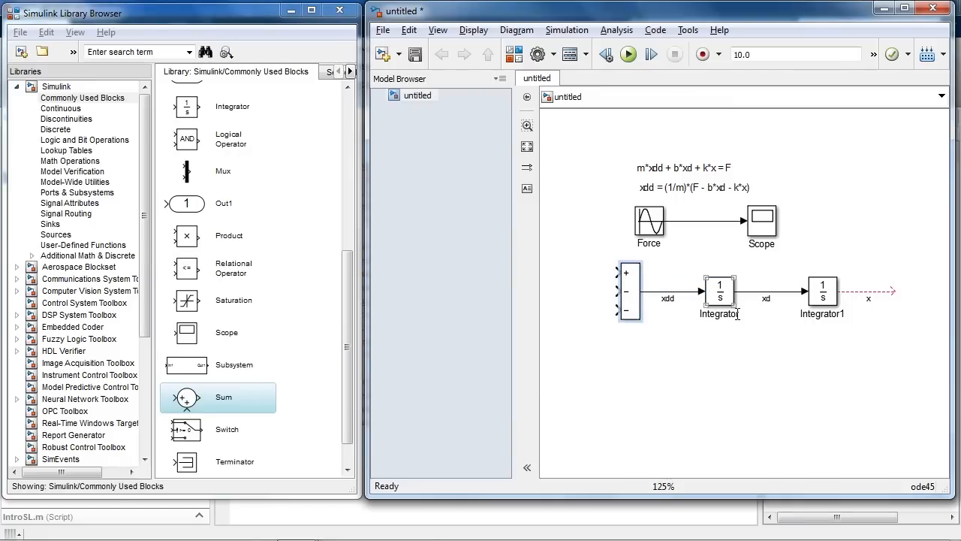
Shift the Force block away from the Scope and branch its signal line into the Sum block's plus input
left_click(659, 218)
left_click_drag(659, 217, 616, 272)
left_click(579, 225)
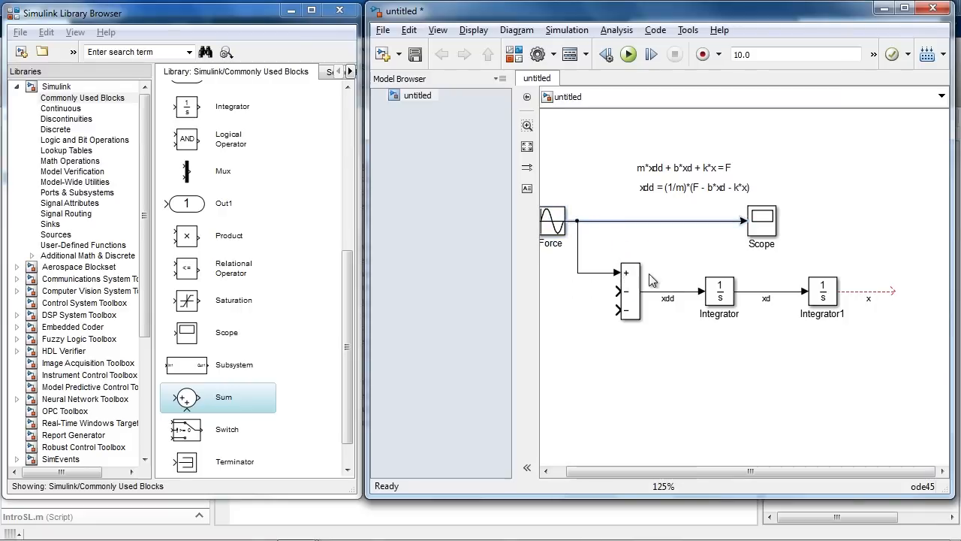
Move the Force block further from the Sum block and hide the Model Browser to gain canvas space
scroll(667, 272, "down", 2)
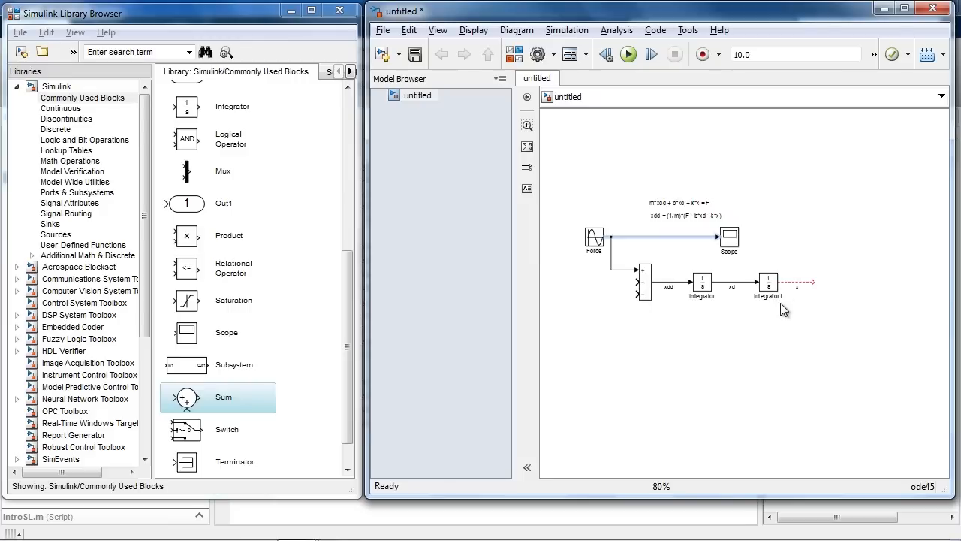
left_click_drag(593, 244, 572, 244)
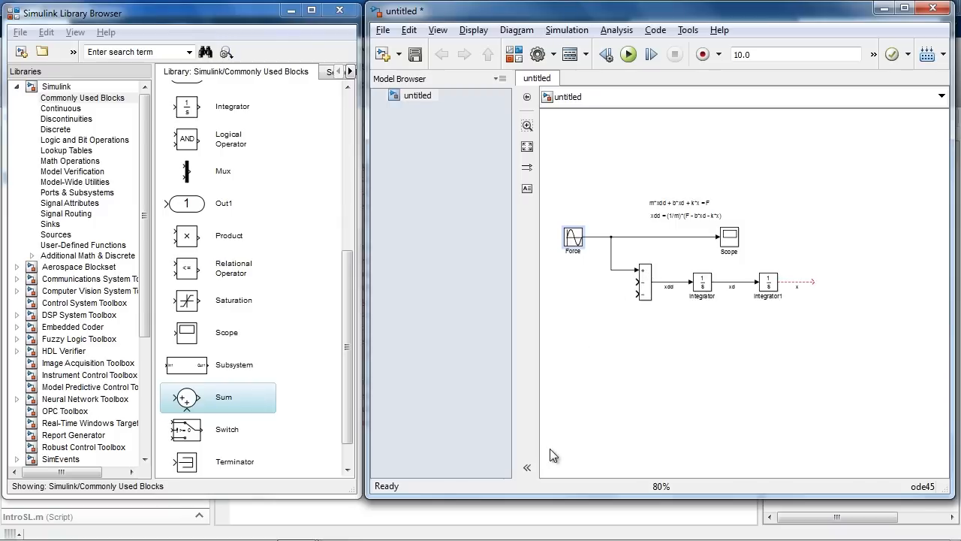
left_click(527, 469)
left_click_drag(507, 331, 541, 304)
scroll(538, 313, "up", 1)
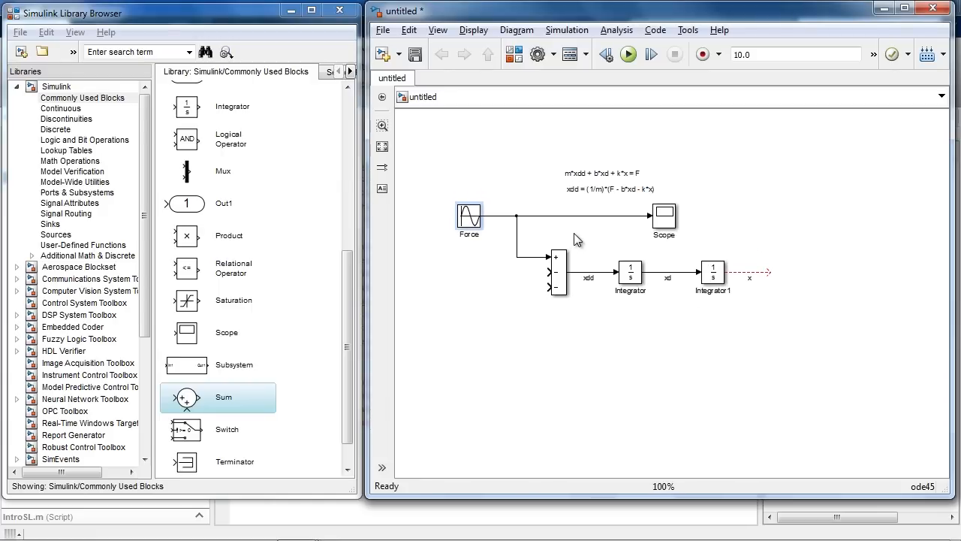
Branch the xd line back to the Sum block's last minus input and route the feedback loop below the integrators
left_click(610, 285)
left_click(632, 272)
left_click_drag(660, 271, 548, 289)
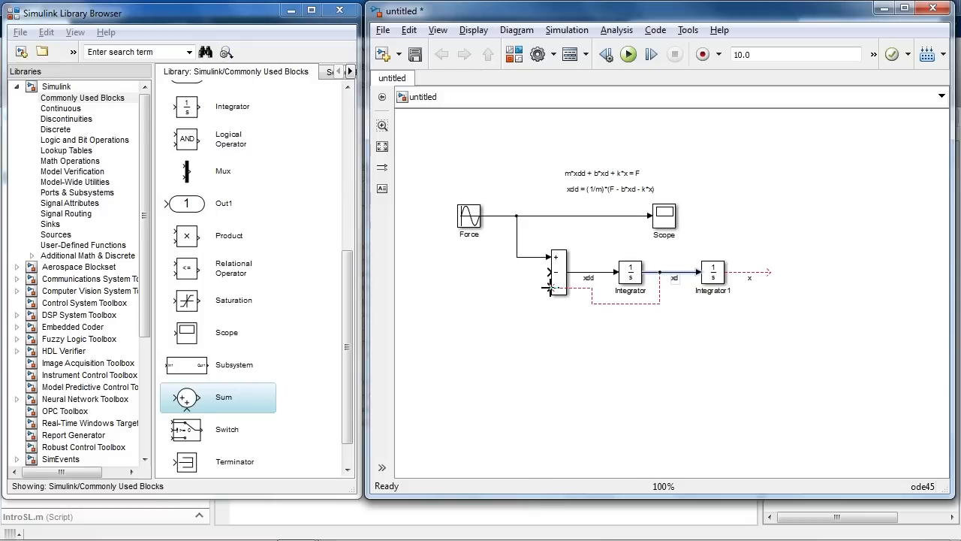
left_click(600, 310)
left_click_drag(595, 307, 608, 339)
left_click(655, 304)
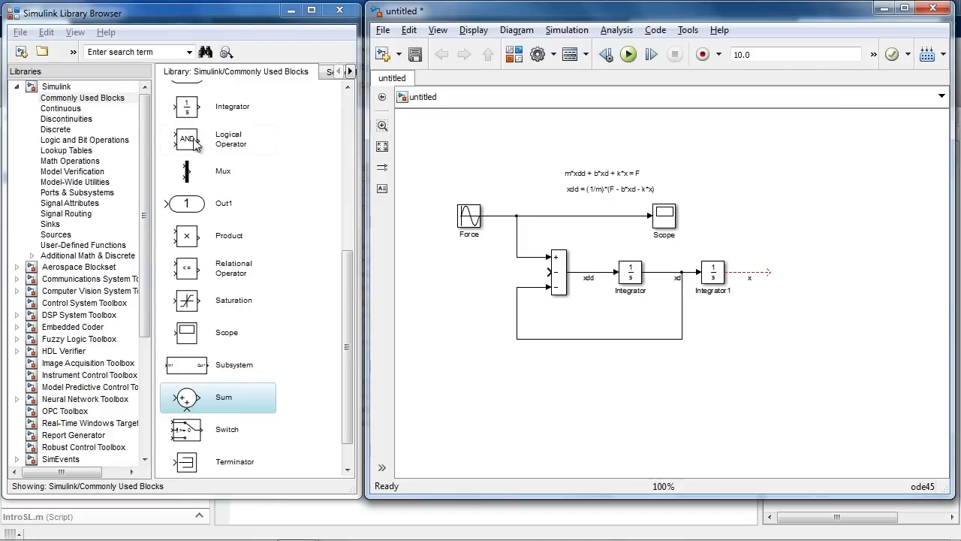
Insert a Gain block from Commonly Used Blocks into the xd feedback line and set its gain to b
scroll(226, 293, "down", 1)
scroll(220, 301, "up", 4)
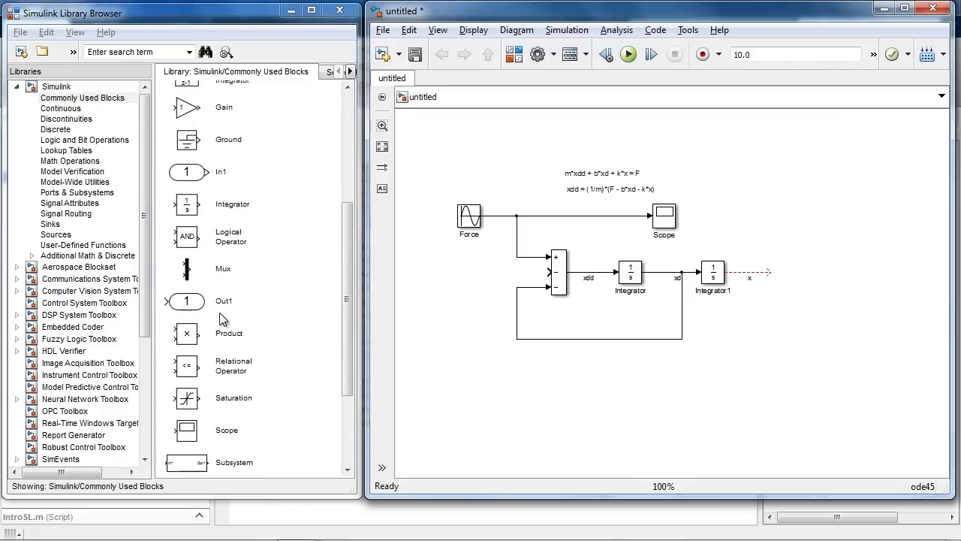
scroll(222, 319, "up", 1)
left_click_drag(193, 156, 622, 342)
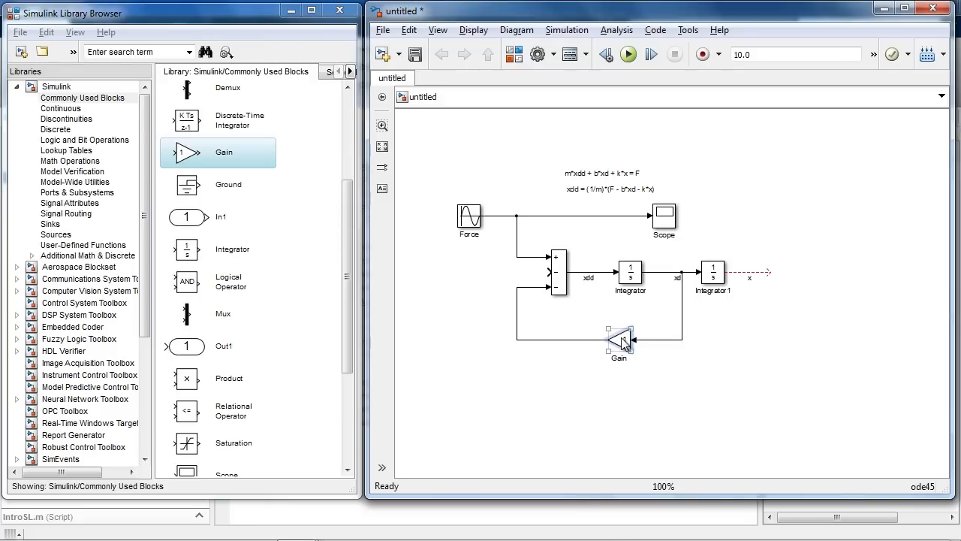
double_click(622, 343)
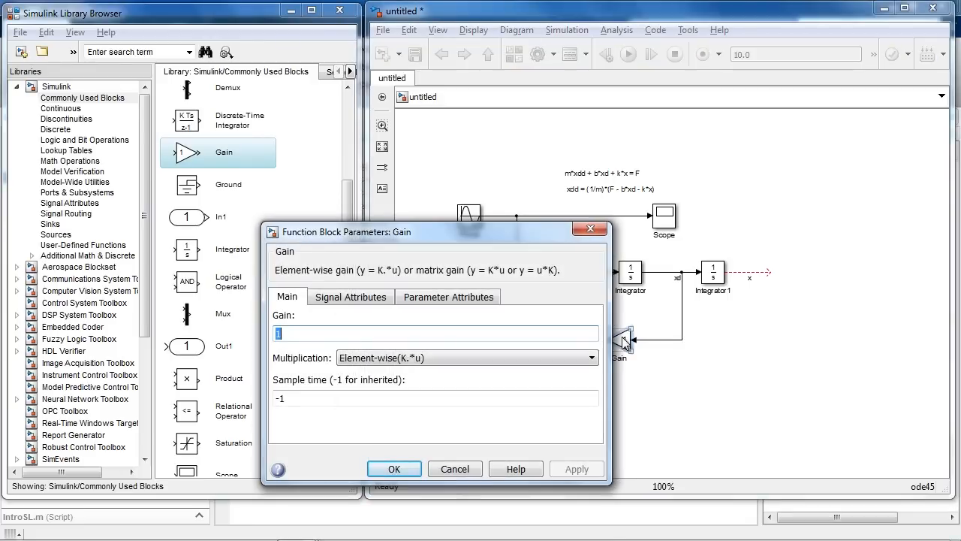
type("b")
key("Return")
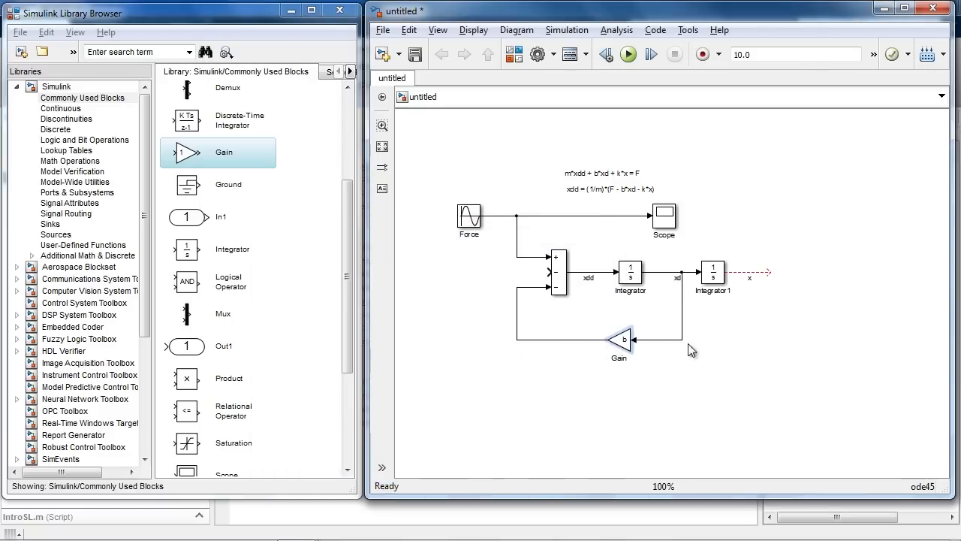
Connect the x line back to the Sum block's middle minus input and insert a copied Gain block with gain k
left_click_drag(766, 279, 556, 279)
left_click_drag(627, 342, 678, 372)
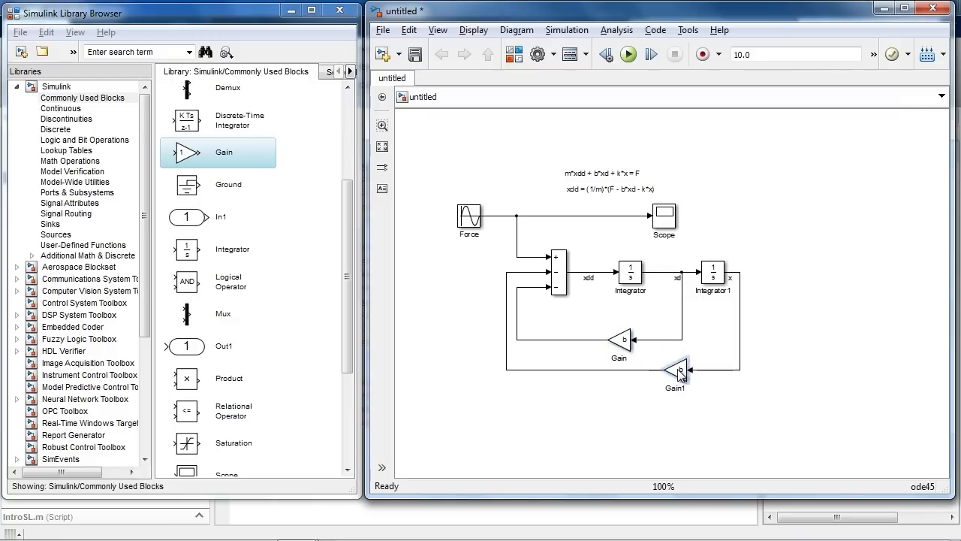
double_click(680, 373)
type("k")
key("Return")
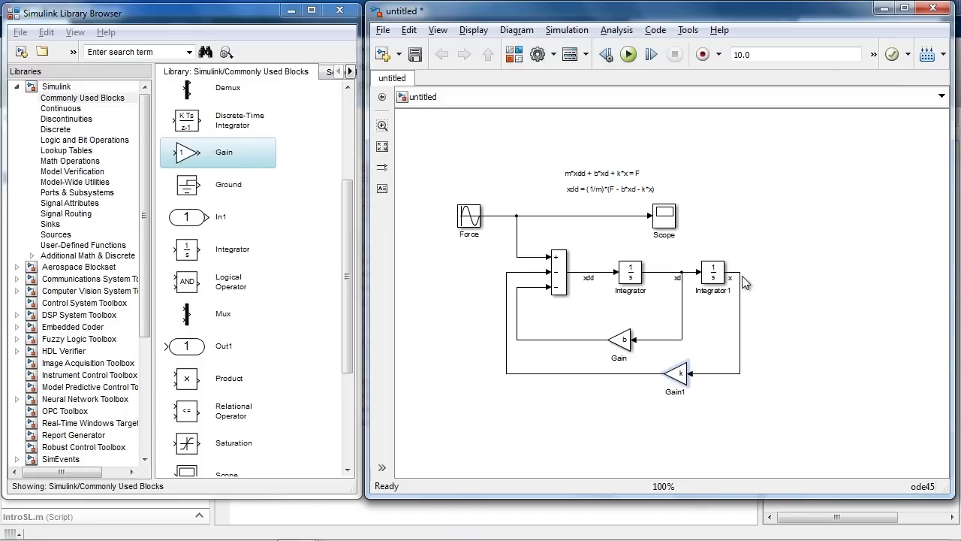
Shift the xd feedback branch toward the first Integrator, then branch the x line out to a copy of the Scope
left_click_drag(683, 300, 667, 289)
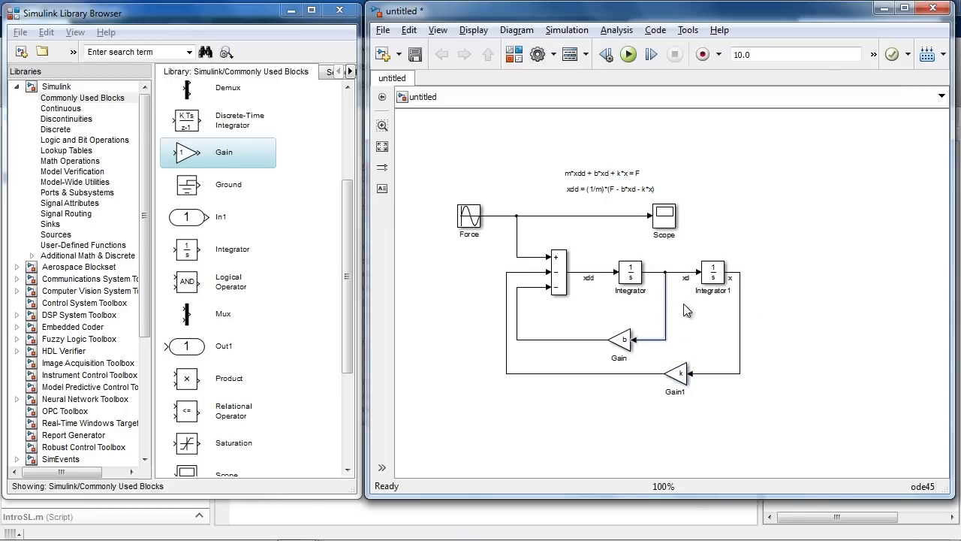
left_click_drag(740, 272, 791, 272)
left_click_drag(664, 217, 805, 275)
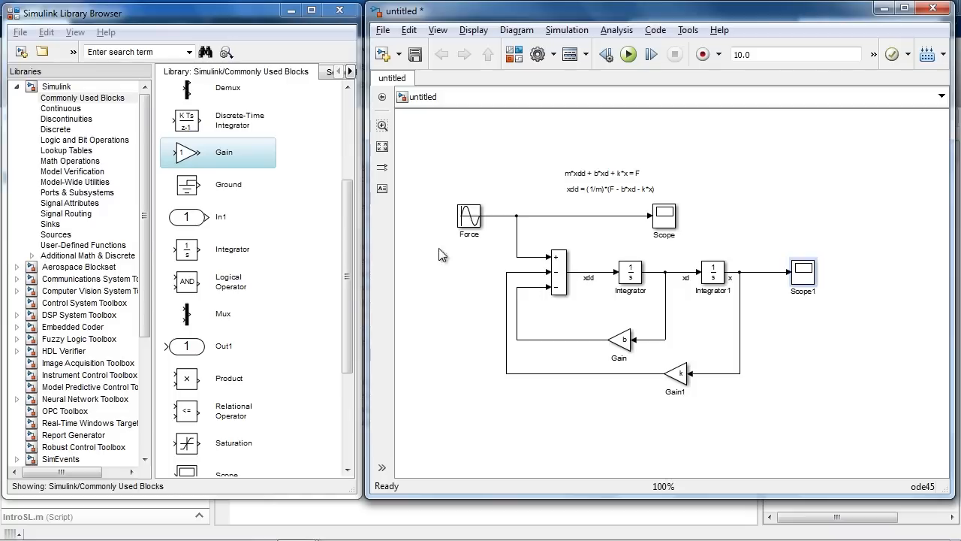
Shift the integrators, feedback gains and x Scope away from the Sum, then insert an enlarged Gain copy set to 1/m before the first Integrator
left_click_drag(627, 245, 871, 428)
left_click_drag(728, 281, 804, 281)
left_click(699, 342)
left_click_drag(699, 342, 647, 275)
double_click(648, 276)
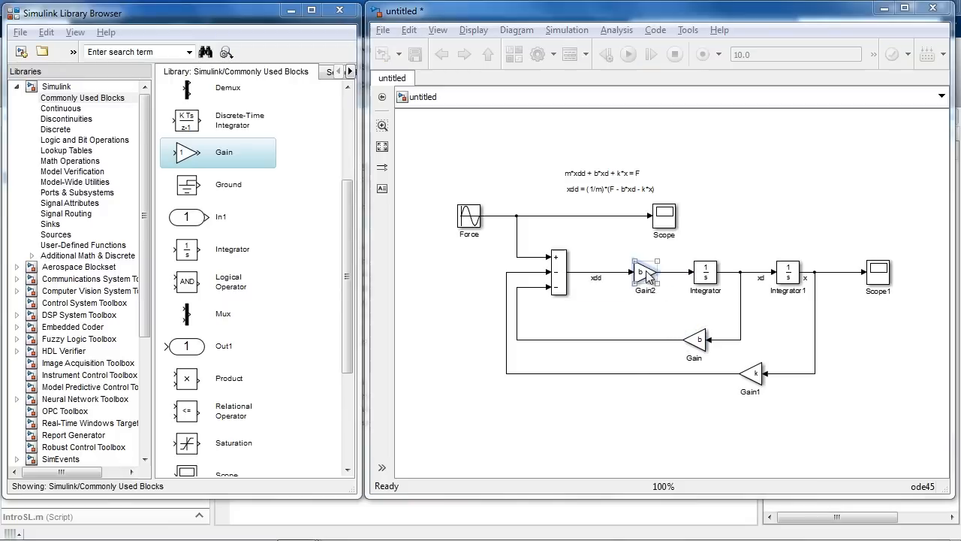
type("1/m")
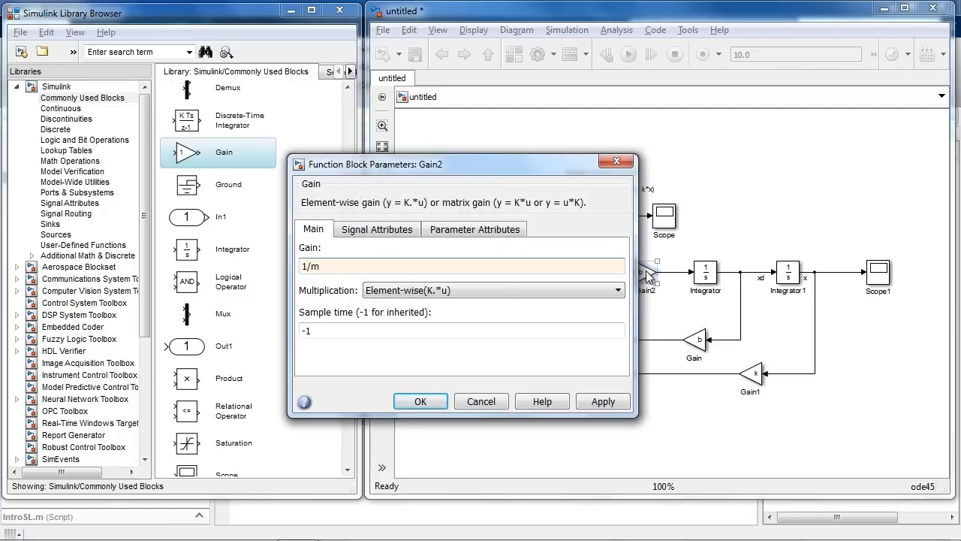
key("Return")
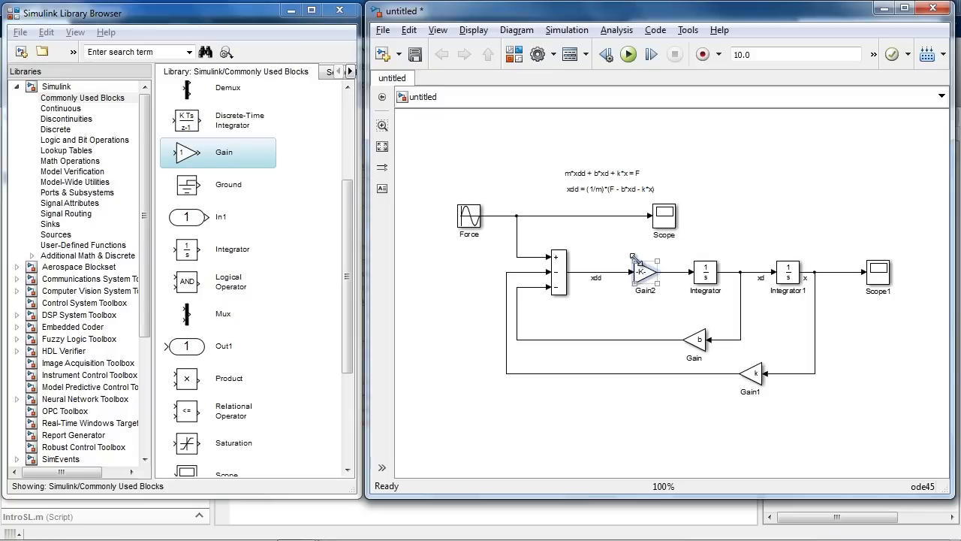
left_click_drag(632, 258, 605, 257)
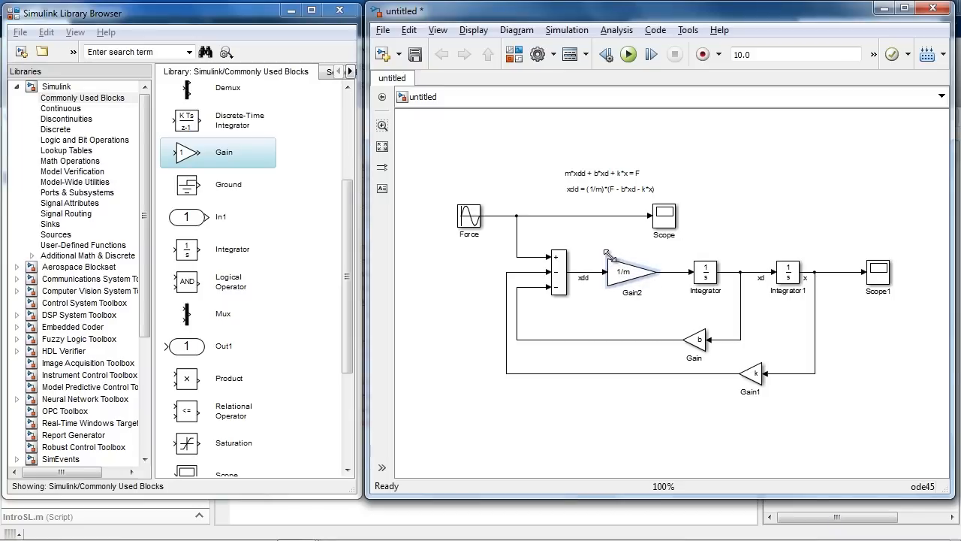
left_click(706, 281)
left_click(651, 301)
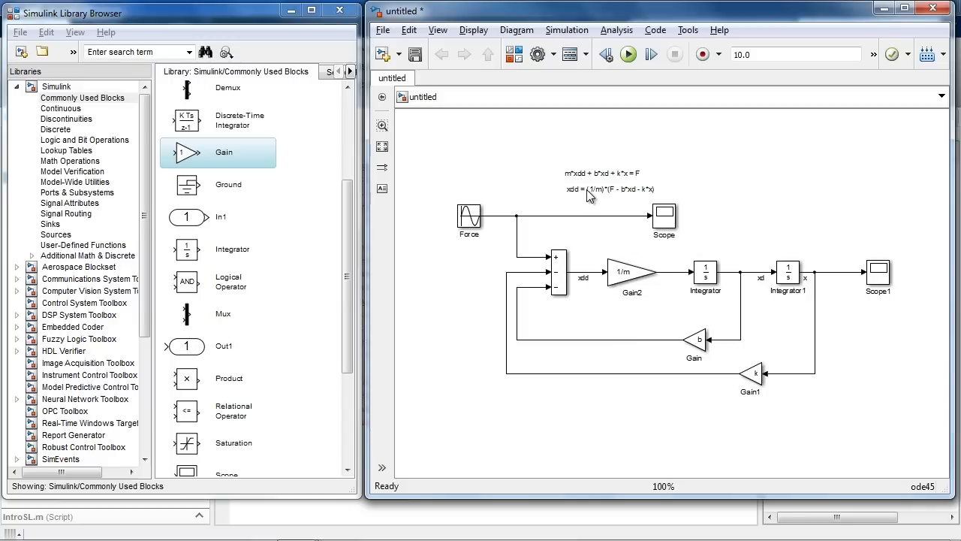
scroll(586, 190, "up", 2)
left_click_drag(655, 229, 632, 229)
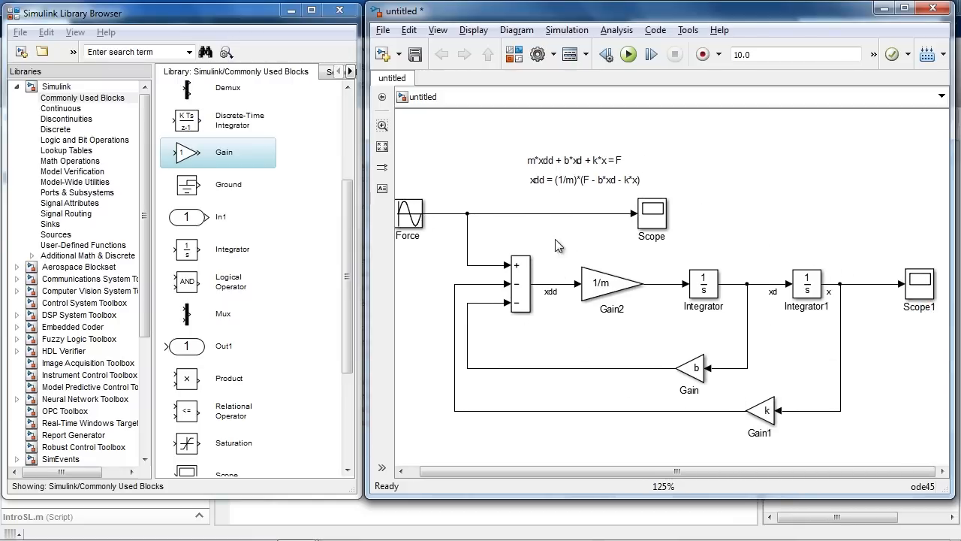
Remove the xdd signal label from the Sum's output and label the 1/m gain's output line xdd instead
left_click(578, 182)
left_click(603, 254)
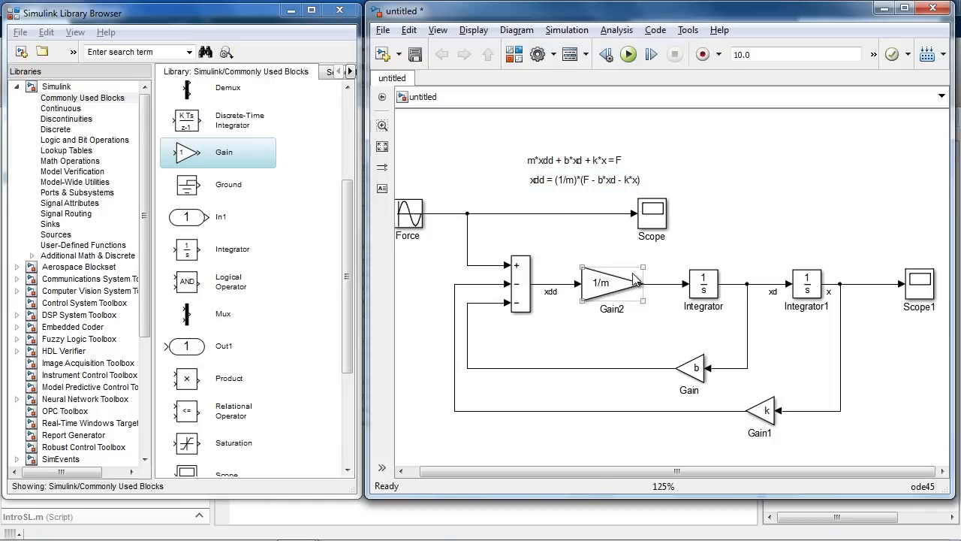
double_click(556, 292)
key("BackSpace")
left_click(690, 295)
type("xdd")
left_click(677, 319)
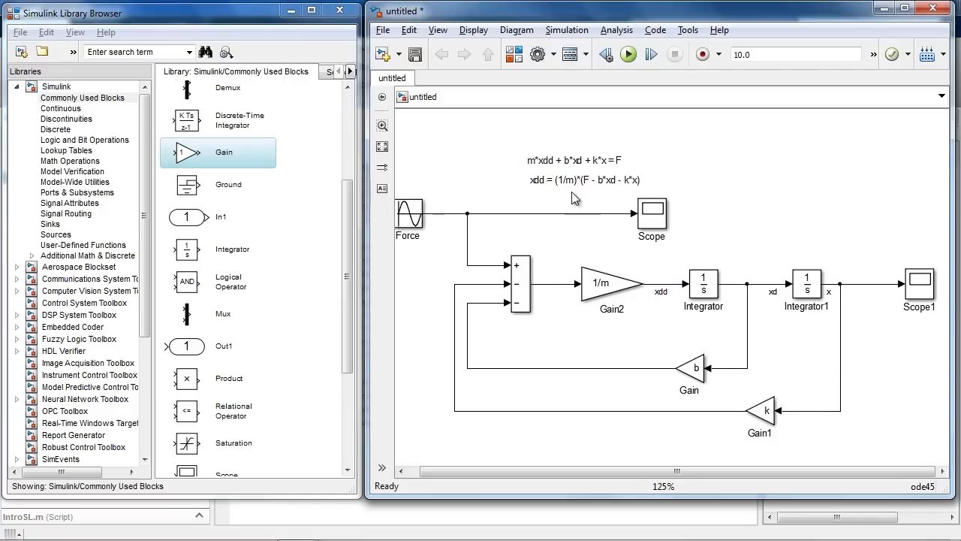
Try to run the simulation and shift the diagnostics window clear of the block diagram
left_click(510, 268)
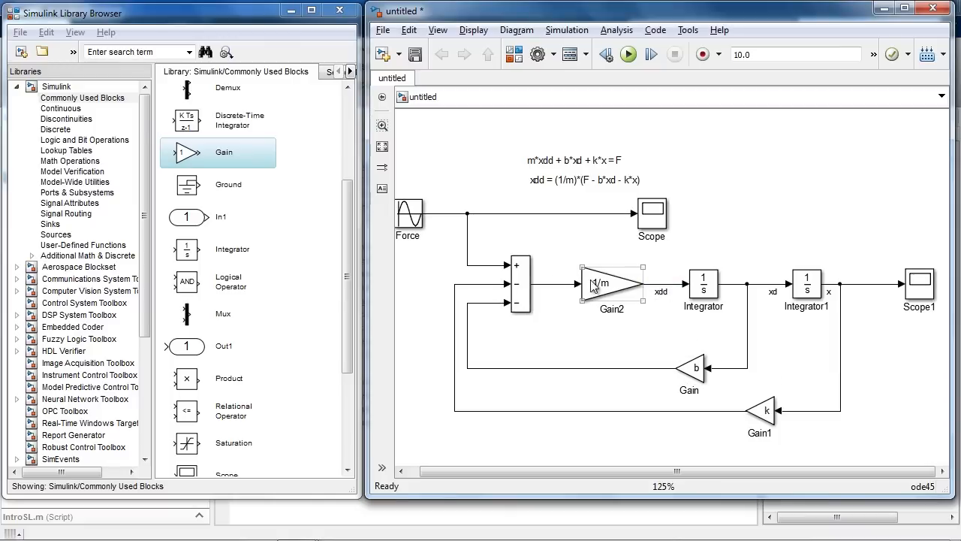
left_click(630, 55)
left_click_drag(659, 254, 591, 164)
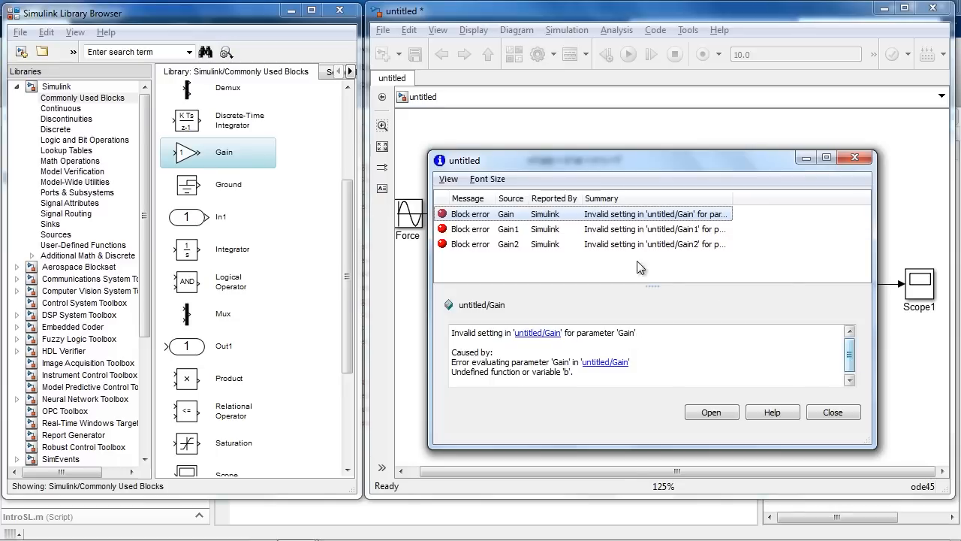
left_click(592, 233)
left_click_drag(576, 165, 185, 146)
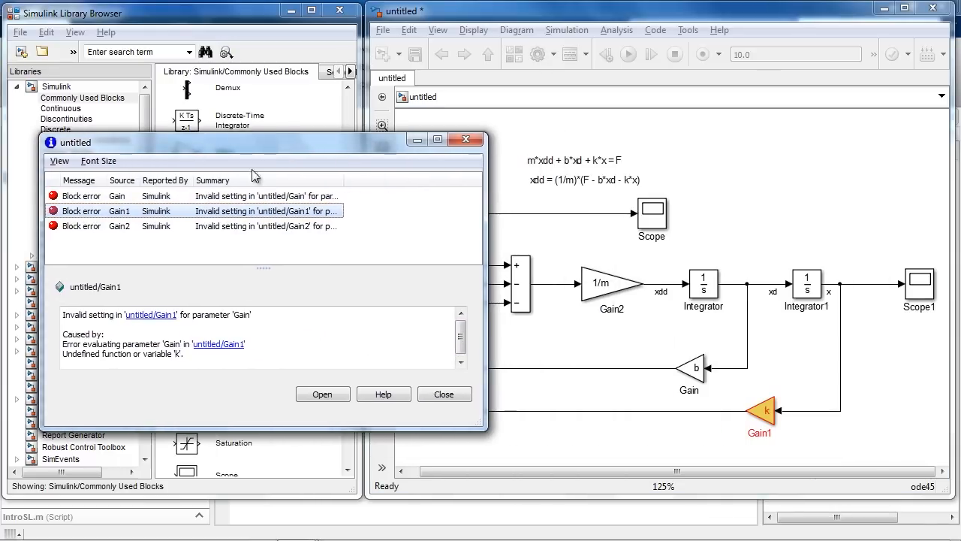
Examine the reported block error for each of the three Gain blocks and close the diagnostics window
left_click(175, 199)
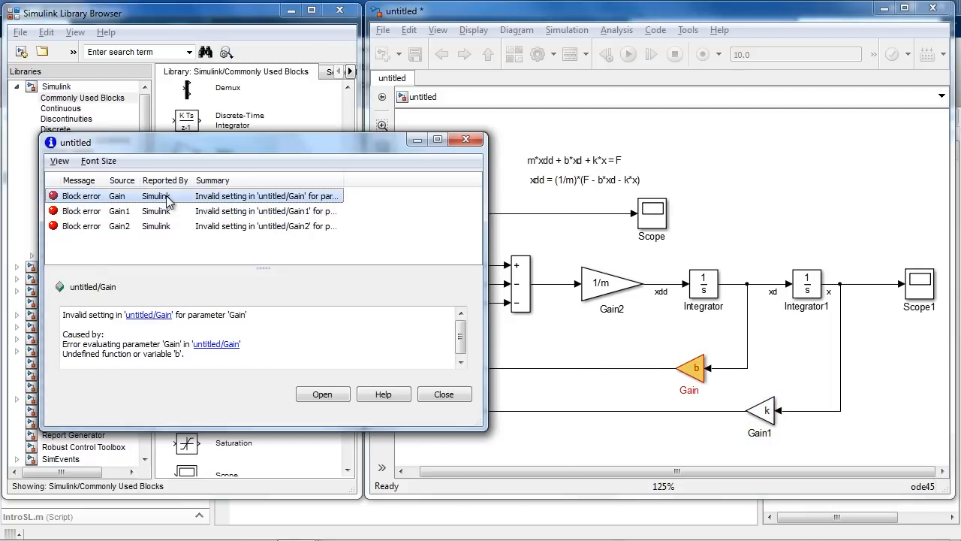
left_click(173, 212)
left_click(184, 226)
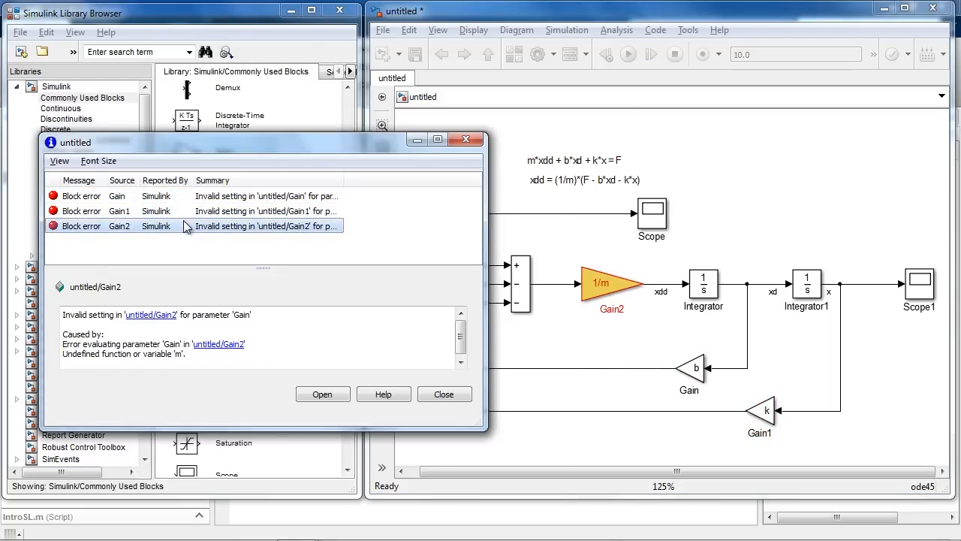
left_click(185, 212)
left_click(188, 197)
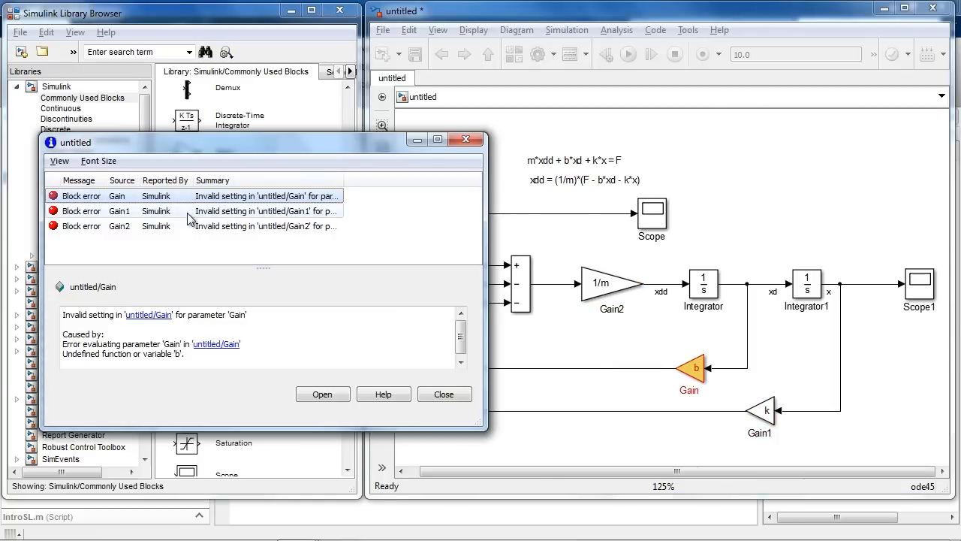
left_click(188, 213)
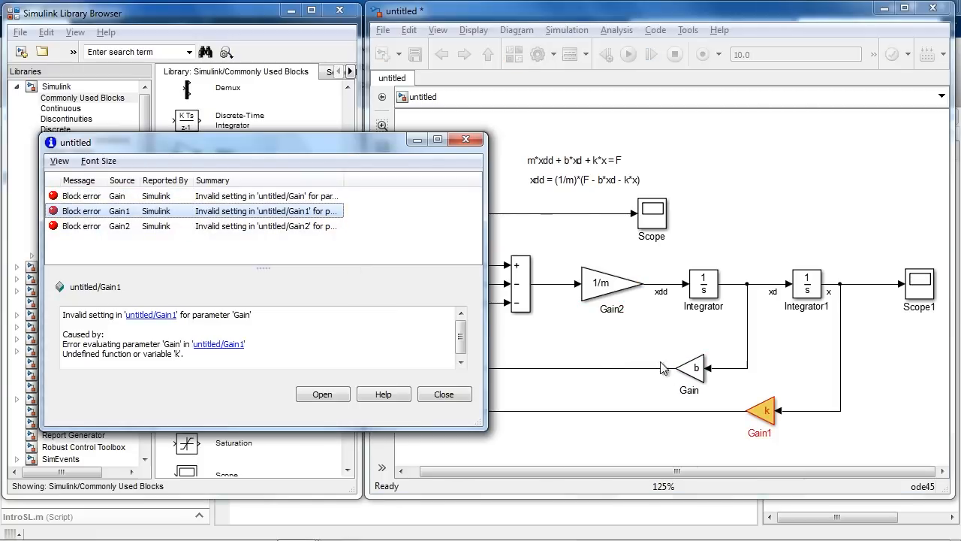
left_click(454, 396)
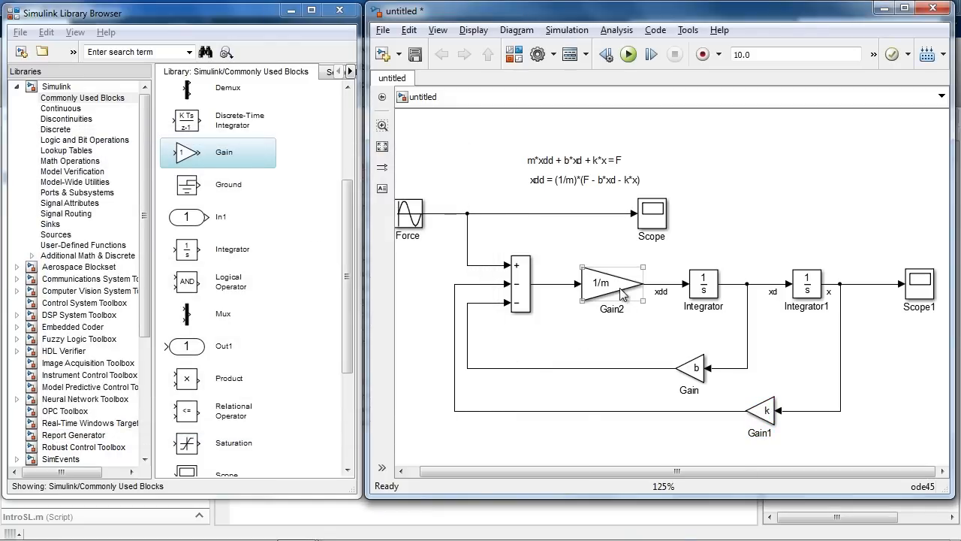
Try a numeric gain of 0.1 in the xd feedback Gain block and restore its gain to b
left_click(696, 368)
double_click(696, 368)
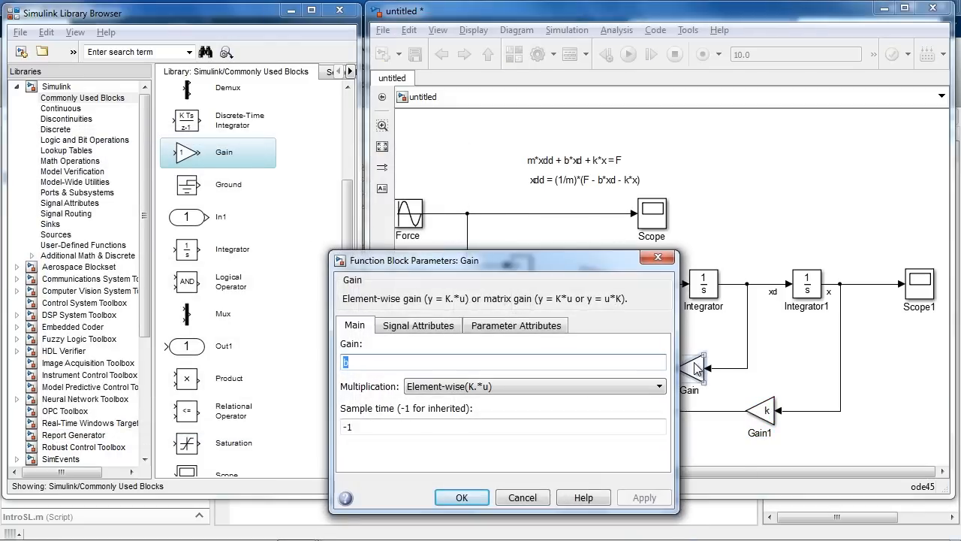
type("0")
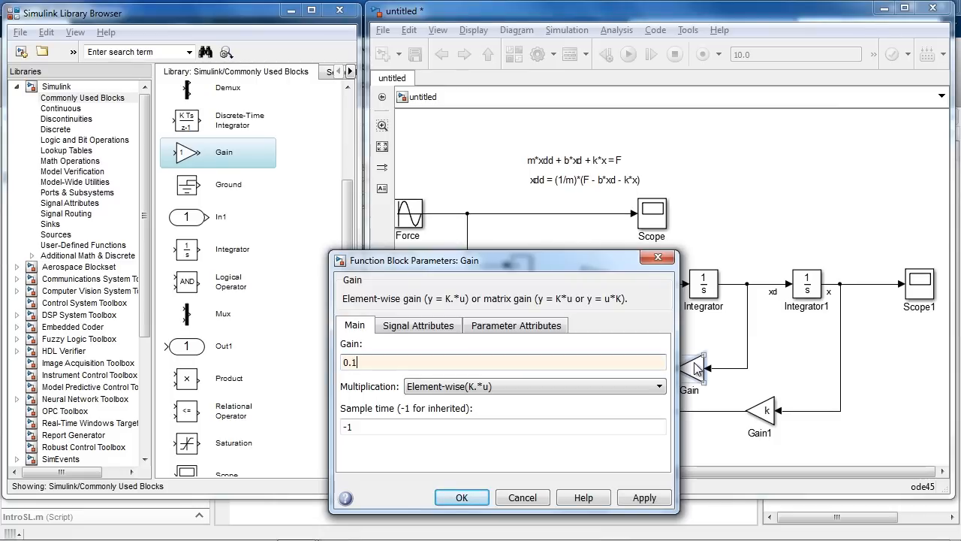
type(".1")
key("BackSpace")
key("BackSpace")
key("BackSpace")
type("b")
key("Return")
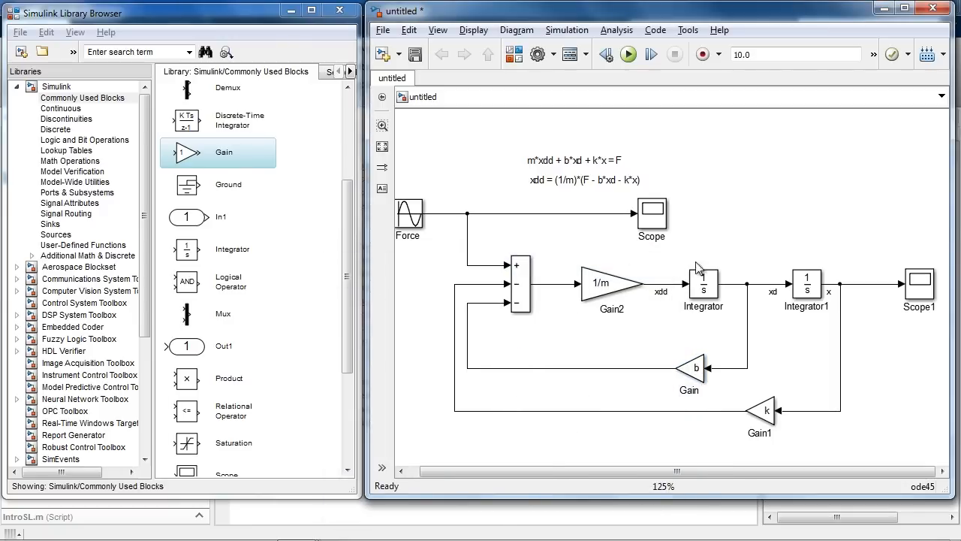
Look at the MATLAB Command Window and workspace, then open the model's Configuration Parameters and arrange the dialog to view the solver settings
left_click(458, 516)
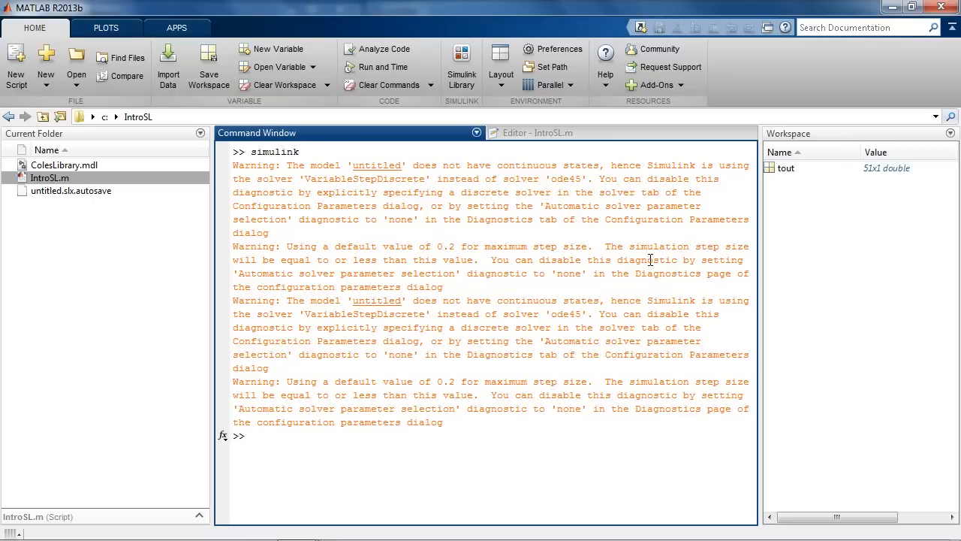
key("alt+Tab")
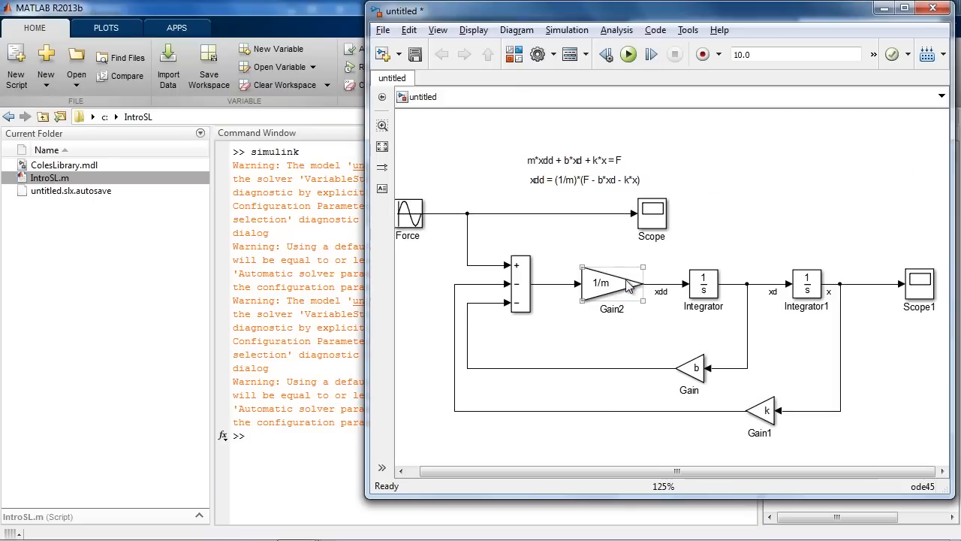
left_click(537, 54)
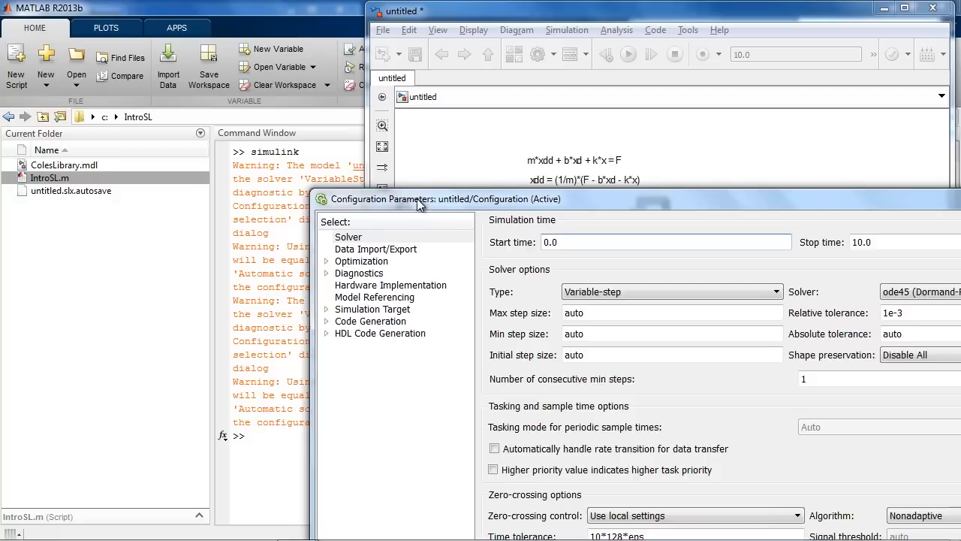
left_click_drag(421, 214, 240, 23)
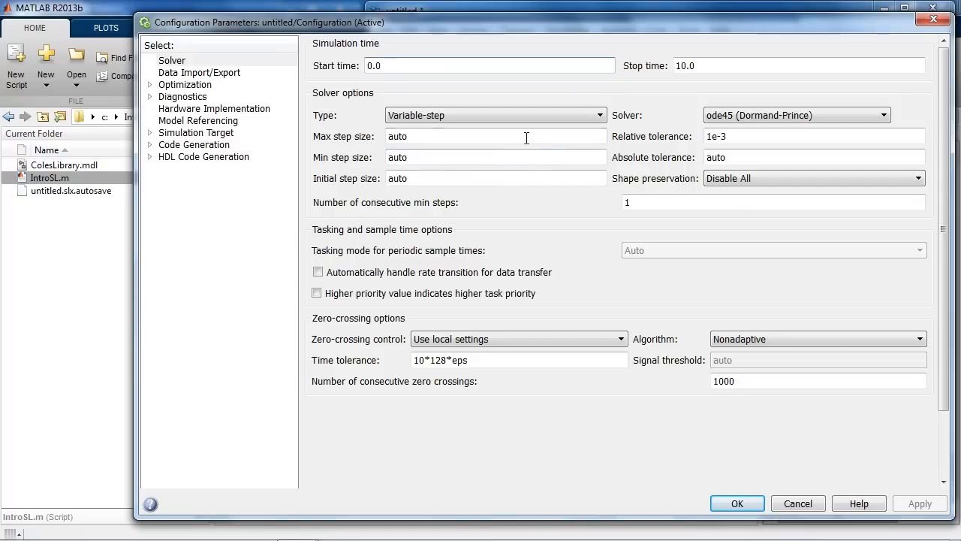
left_click_drag(383, 25, 390, 26)
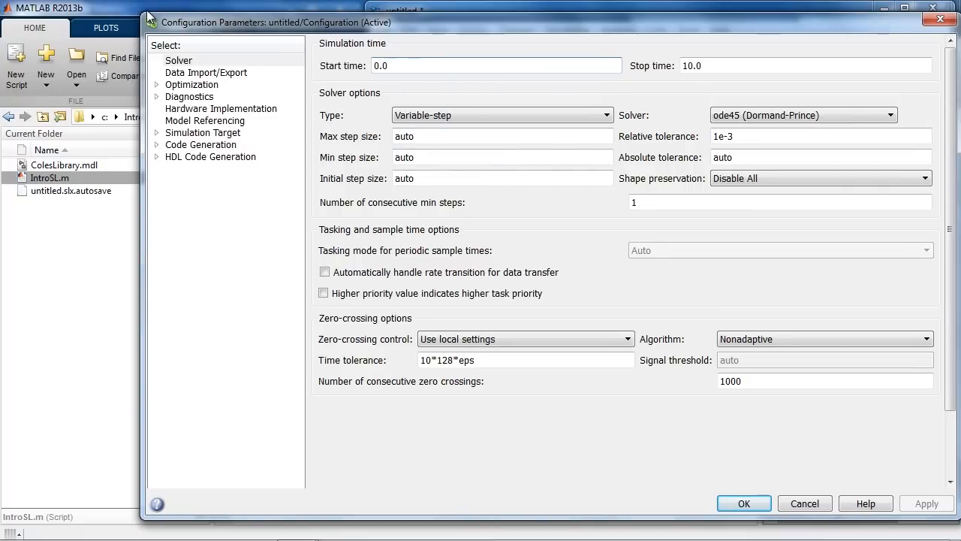
left_click_drag(149, 16, 278, 121)
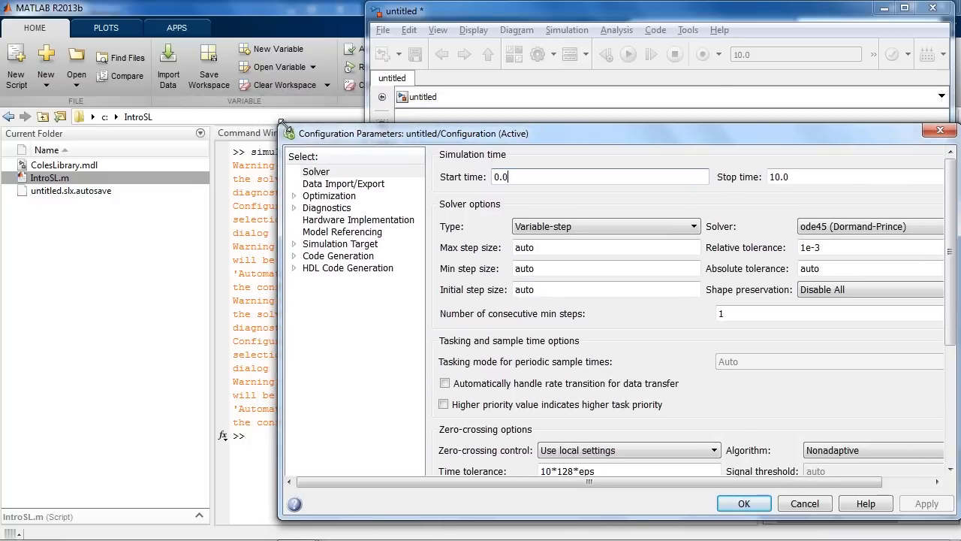
left_click_drag(785, 481, 841, 482)
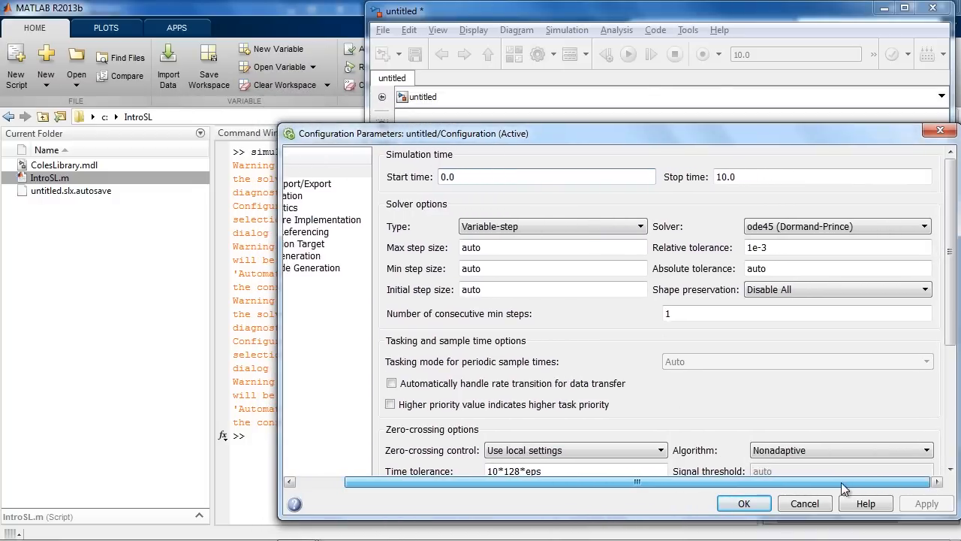
scroll(846, 383, "down", 2)
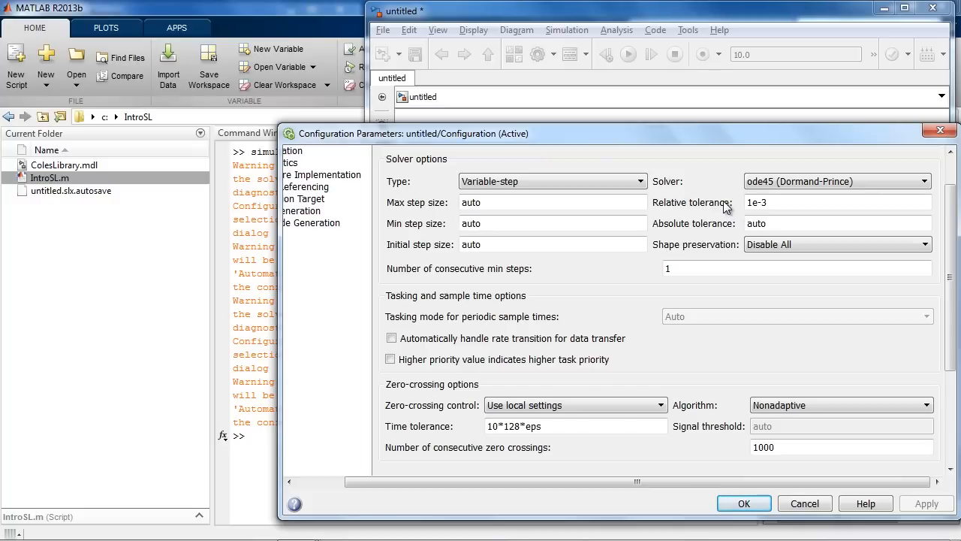
Review the available solver types and variable-step solvers, keeping Variable-step and ode45, and close the configuration dialog
left_click(641, 183)
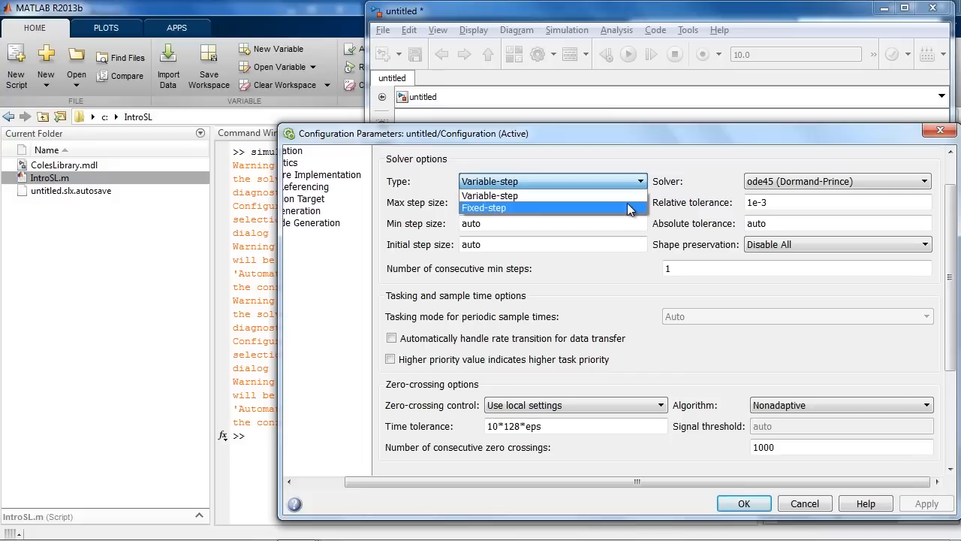
left_click(753, 182)
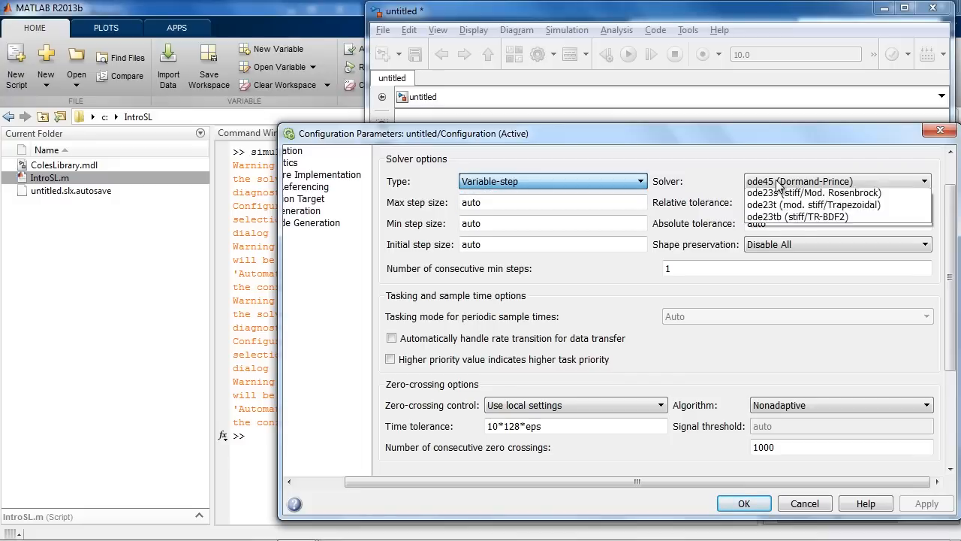
left_click(753, 181)
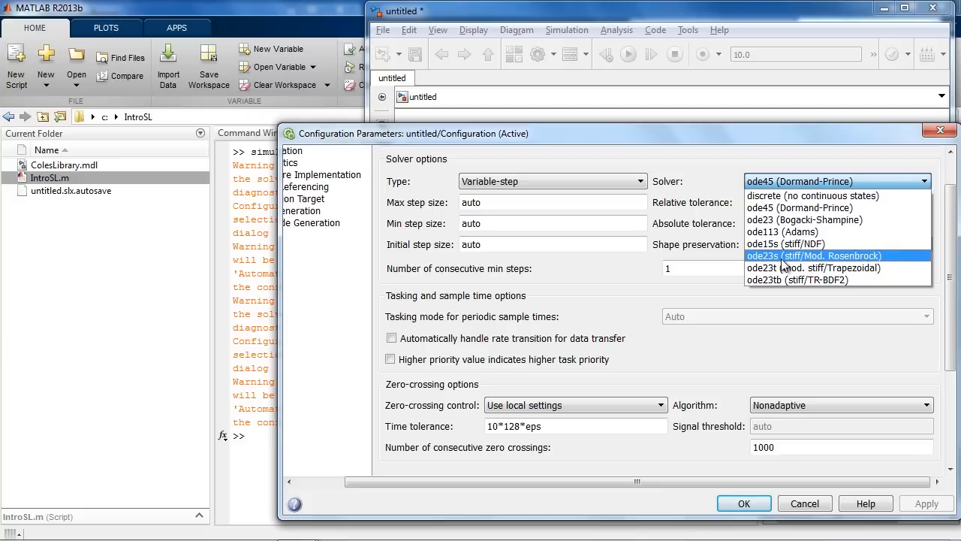
left_click(713, 188)
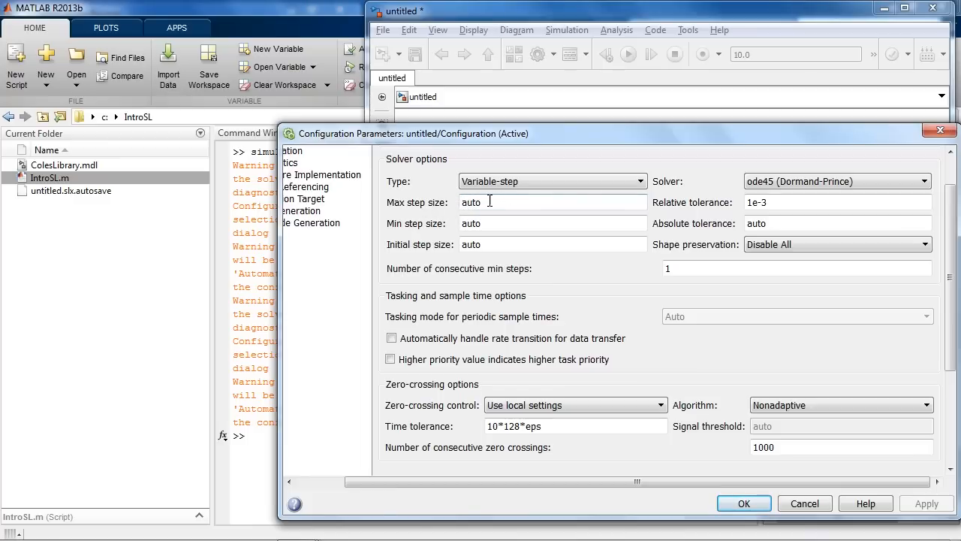
left_click_drag(414, 139, 517, 118)
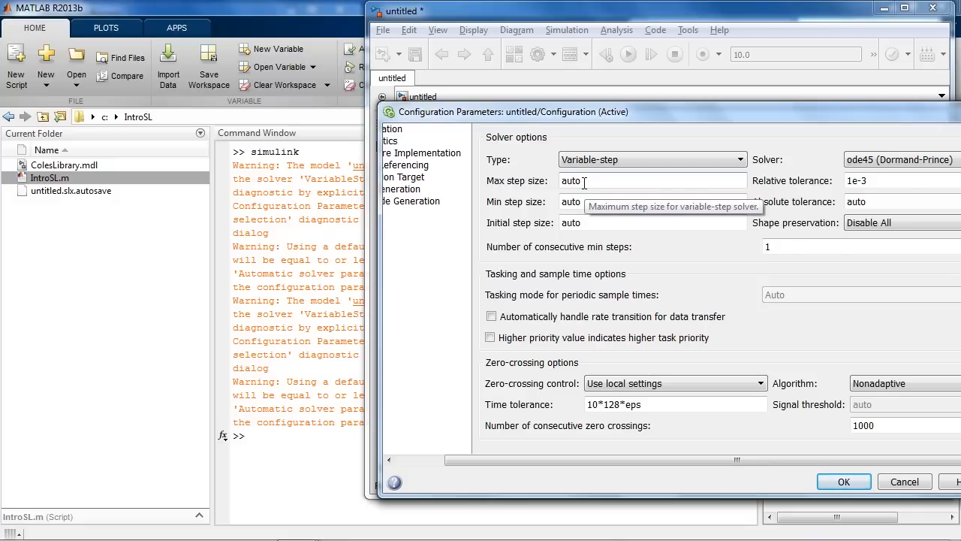
left_click(844, 481)
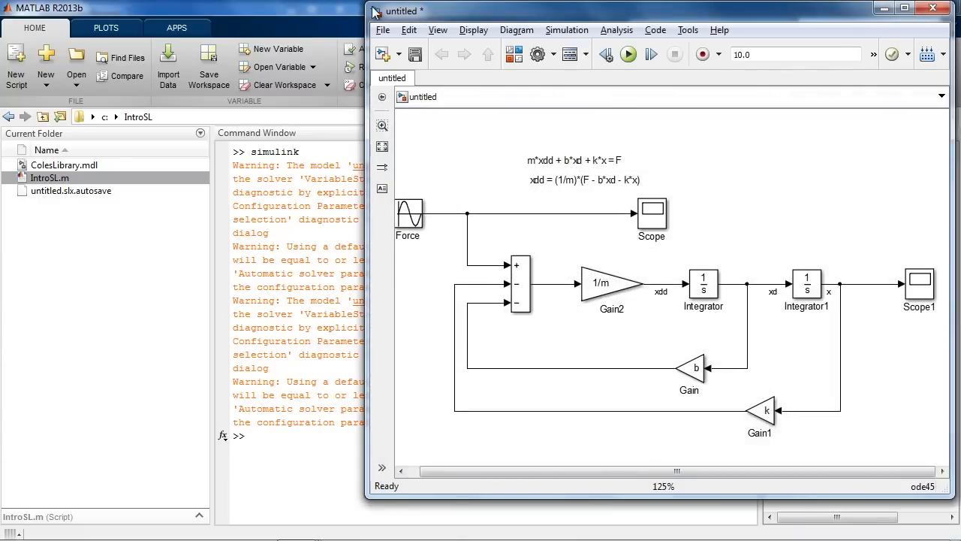
Widen the model window and review the solver configuration once more
left_click_drag(365, 10, 221, 12)
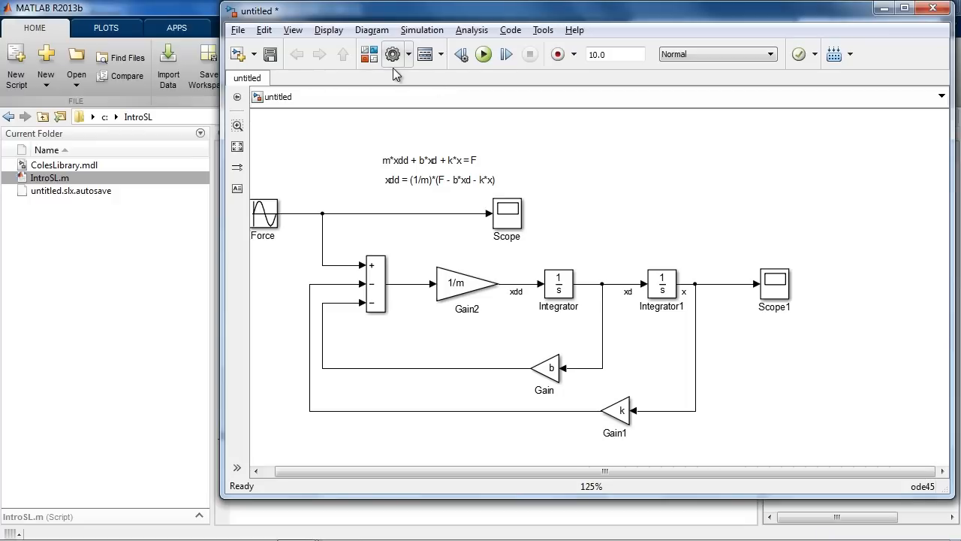
left_click(393, 66)
left_click_drag(763, 94, 639, 90)
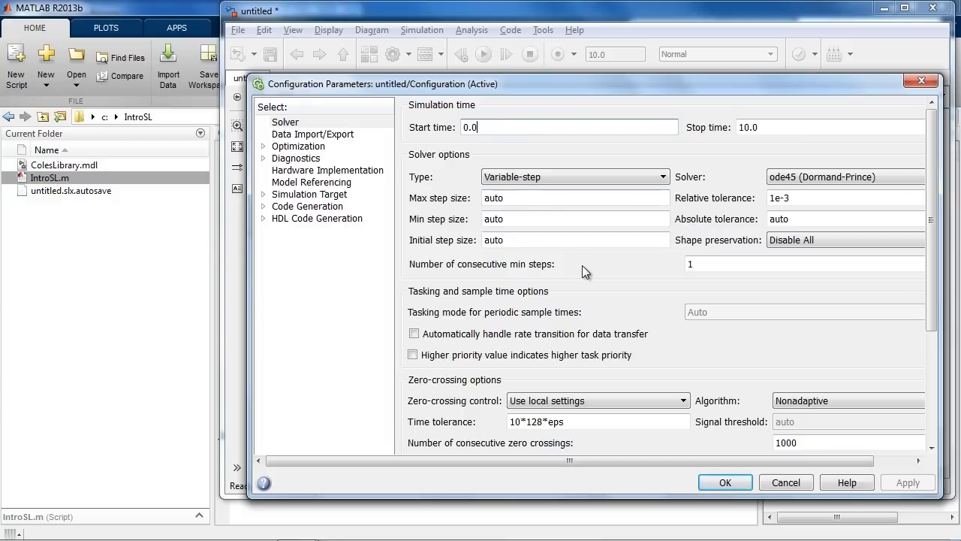
left_click(726, 482)
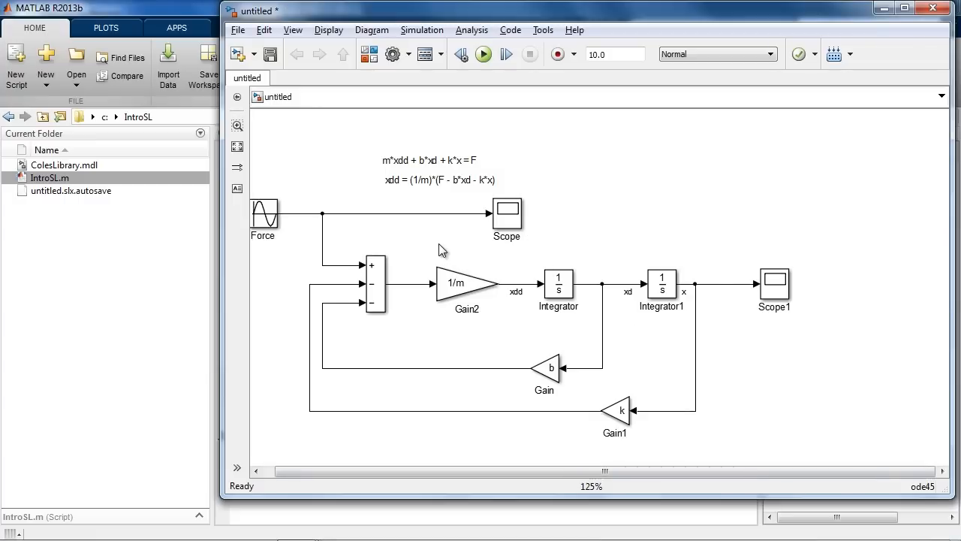
Define m = 1, b = 0.1 and k = 0.1 in the MATLAB workspace and return to the Simulink model
left_click(398, 514)
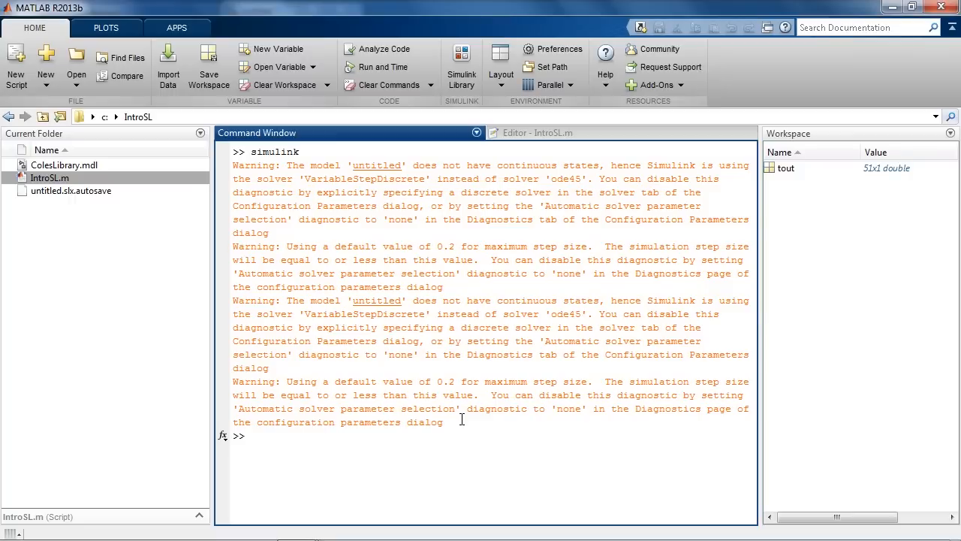
type("m = 1")
key("Return")
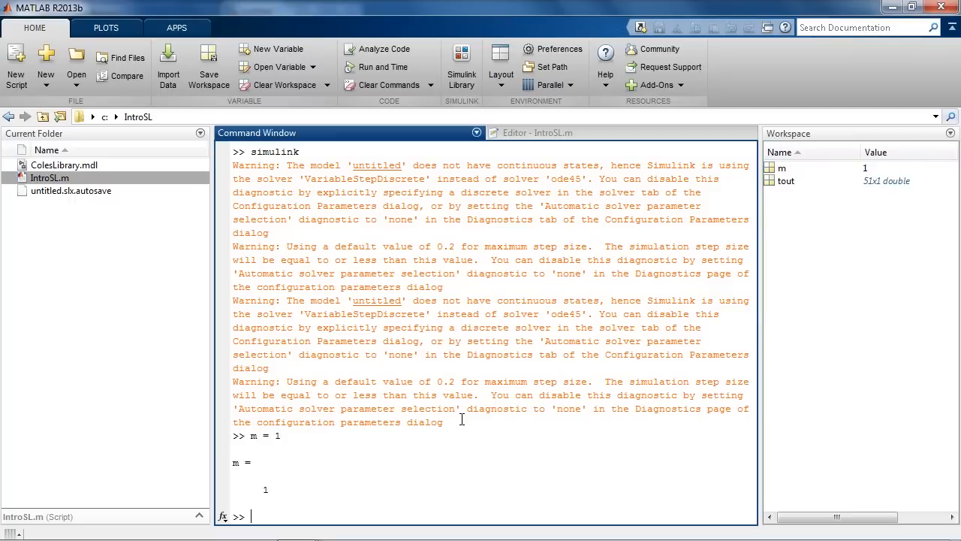
type("b = 0.1")
key("Return")
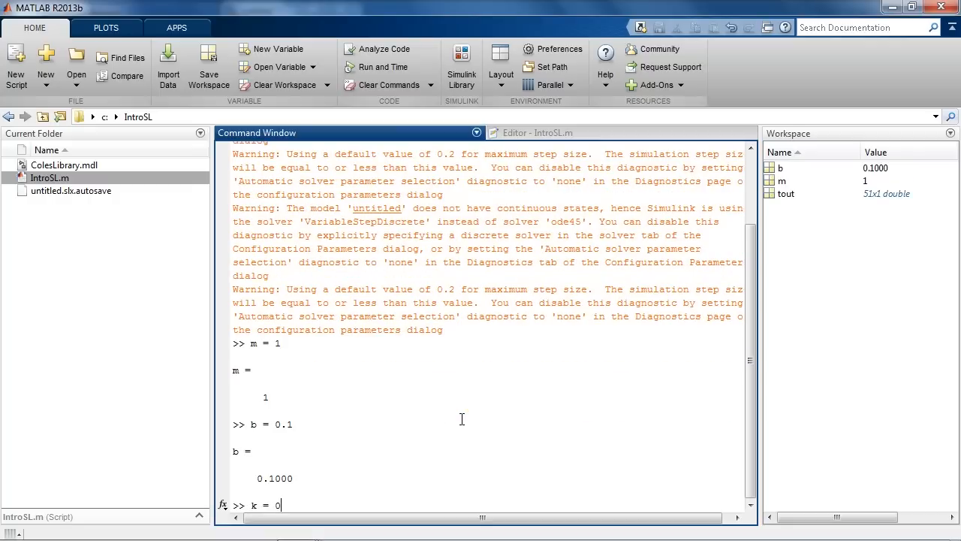
type("k = 0.1")
key("Return")
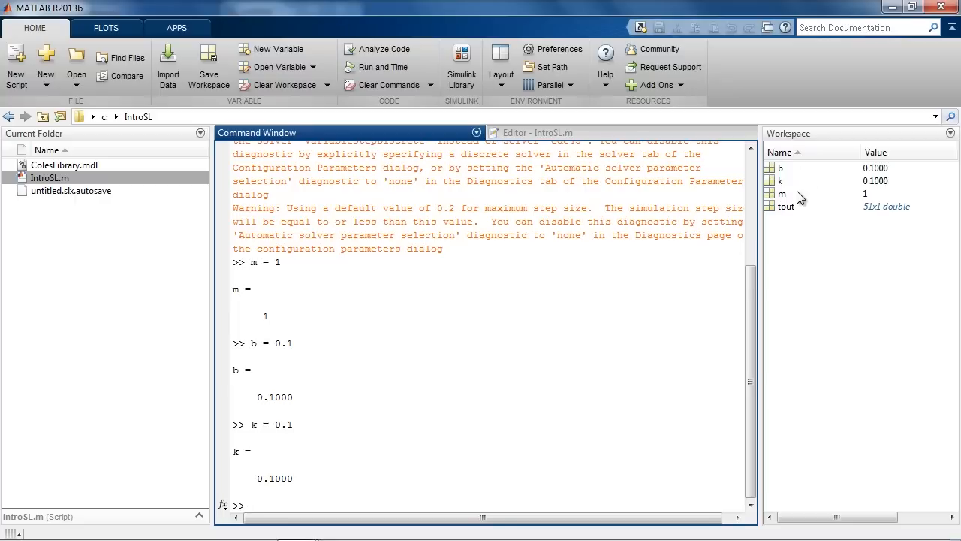
key("alt+Tab")
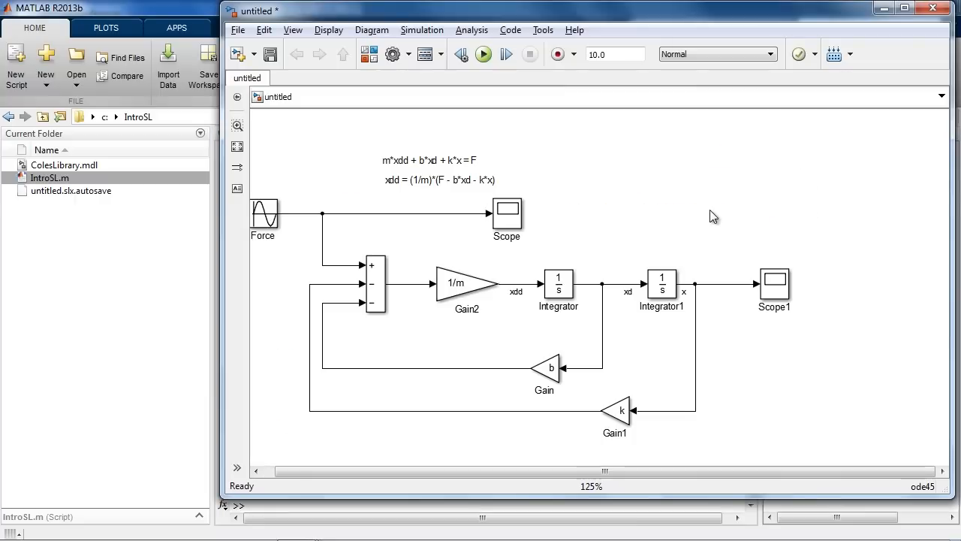
Open Scope1 and run the simulation to view the displacement response x
left_click(773, 284)
double_click(773, 284)
key("ctrl+t")
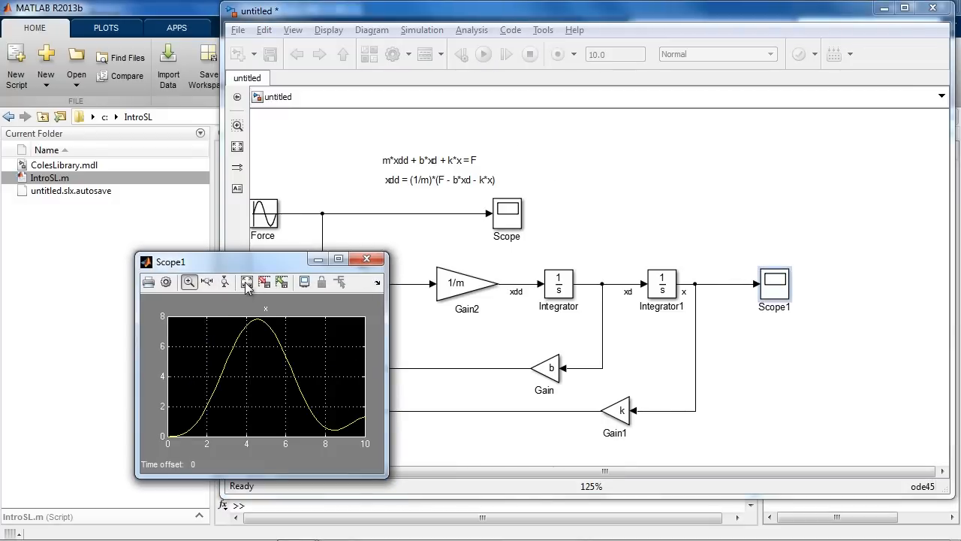
Set the simulation stop time to 50 and run the model again
left_click(623, 55)
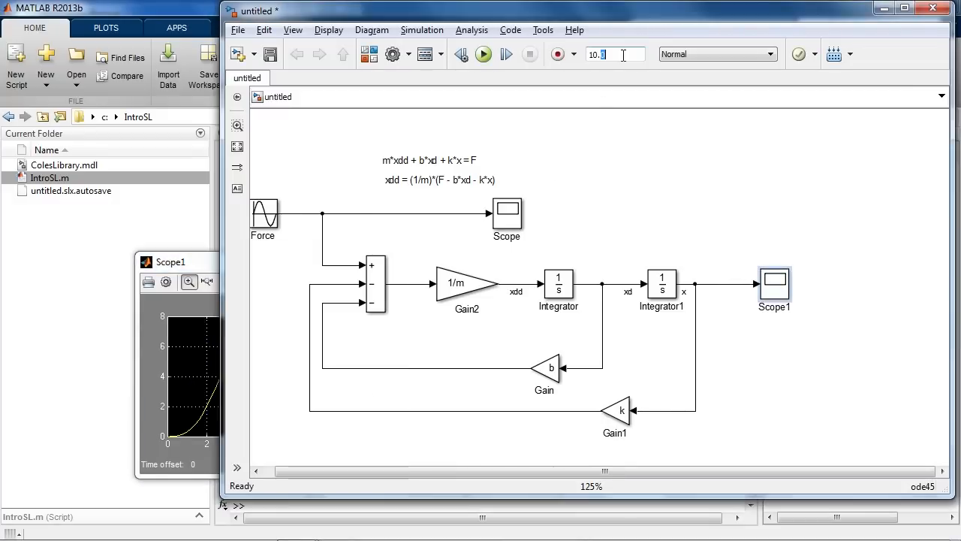
type("50")
left_click(670, 156)
left_click(485, 56)
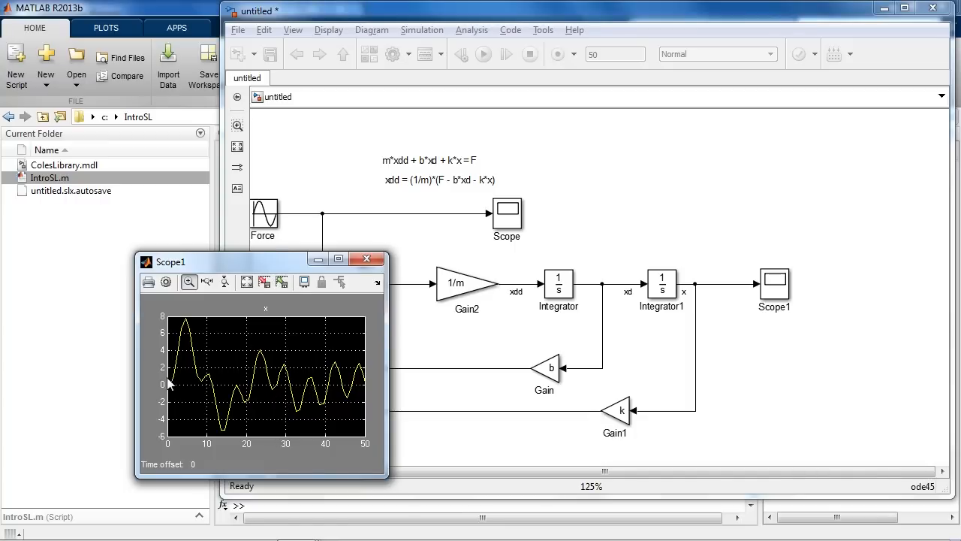
Set the variable-step solver's maximum step size to 0.05 and accept the model's configuration parameters
left_click(370, 136)
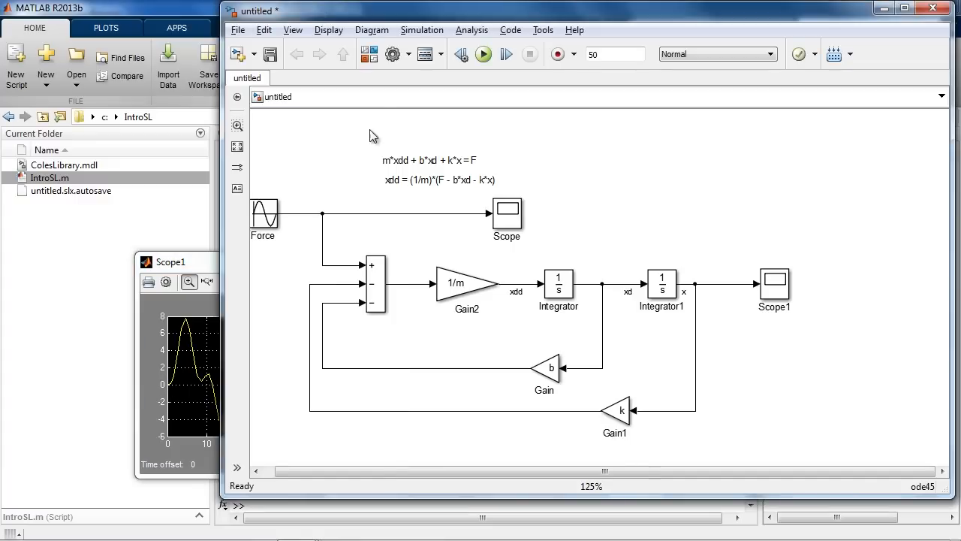
left_click(394, 55)
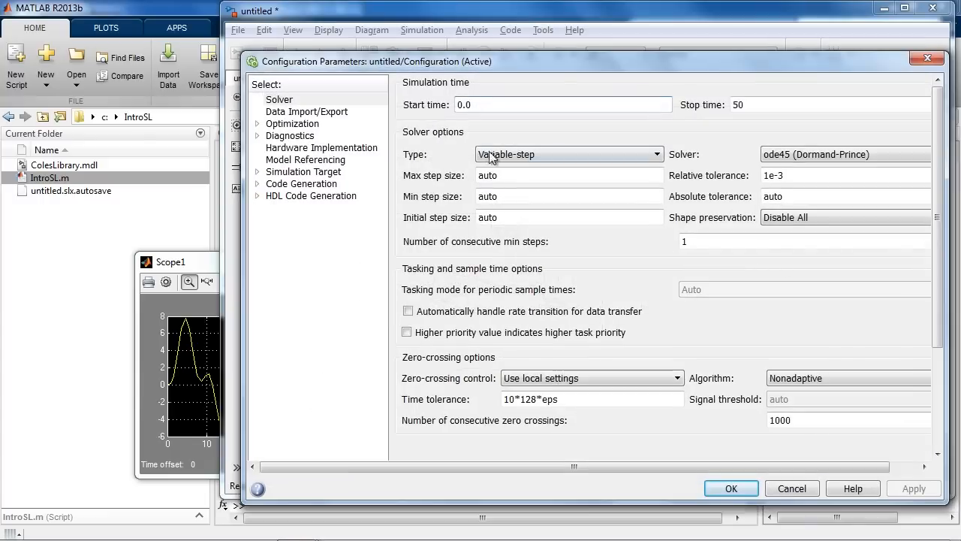
double_click(509, 173)
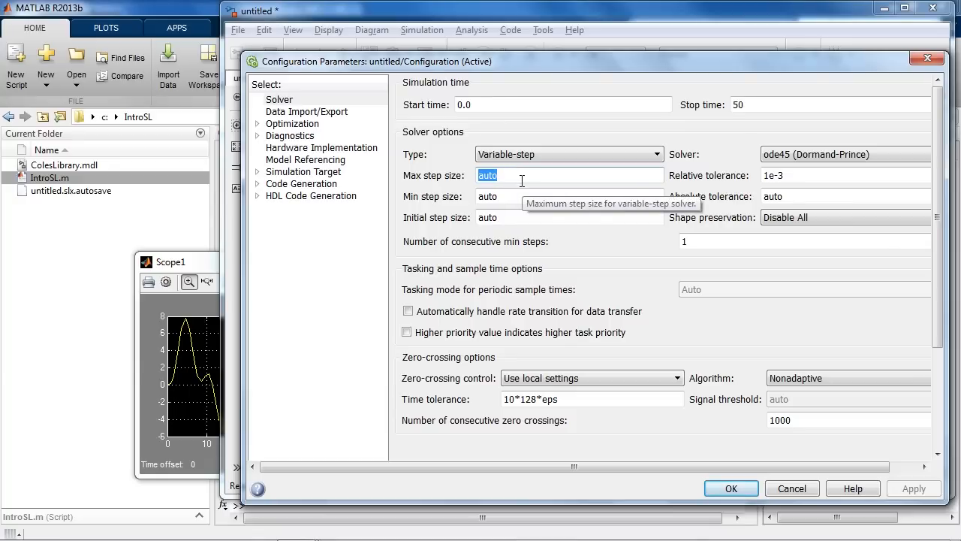
type("0")
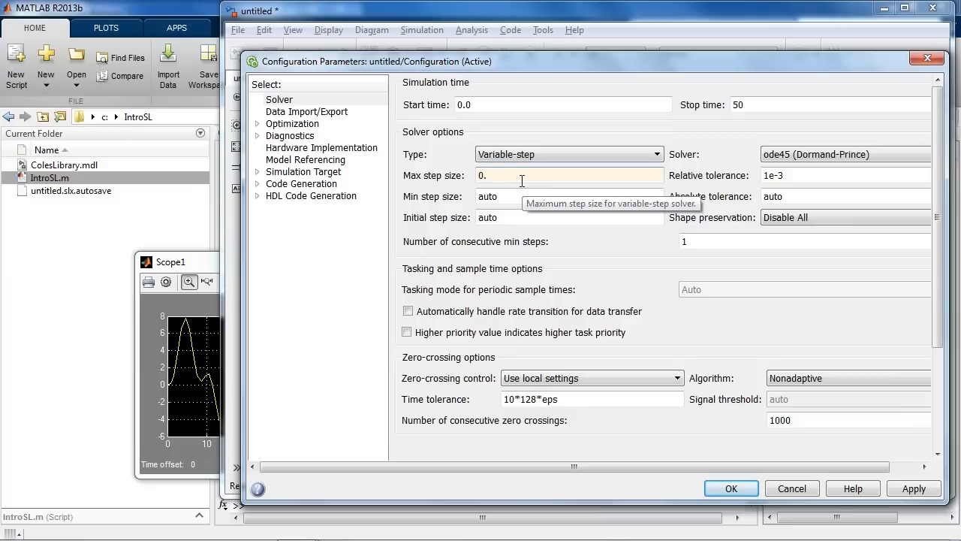
type(".05")
left_click(727, 487)
Rerun the simulation, autoscale the Scope1 plot to examine the smoother response, and close the scope window
left_click(484, 54)
left_click(148, 361)
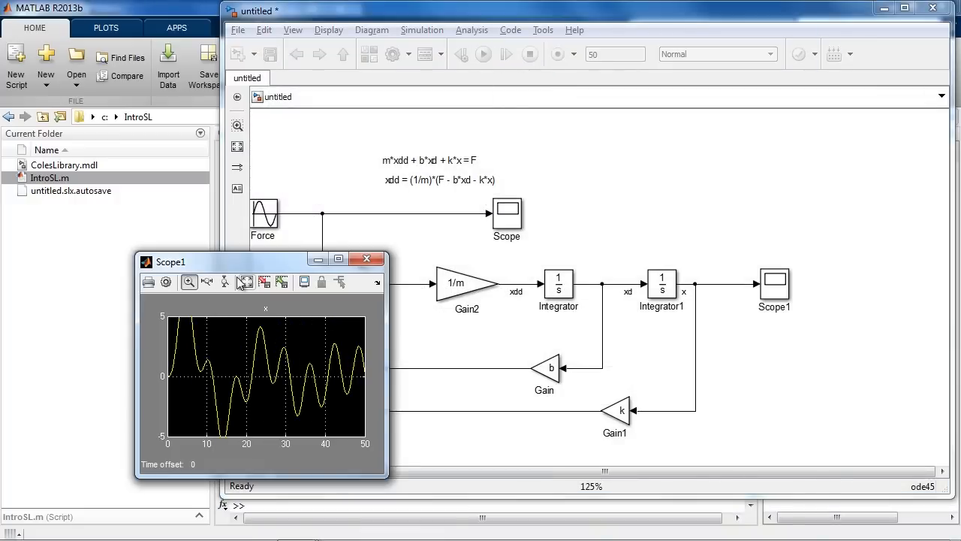
left_click(247, 282)
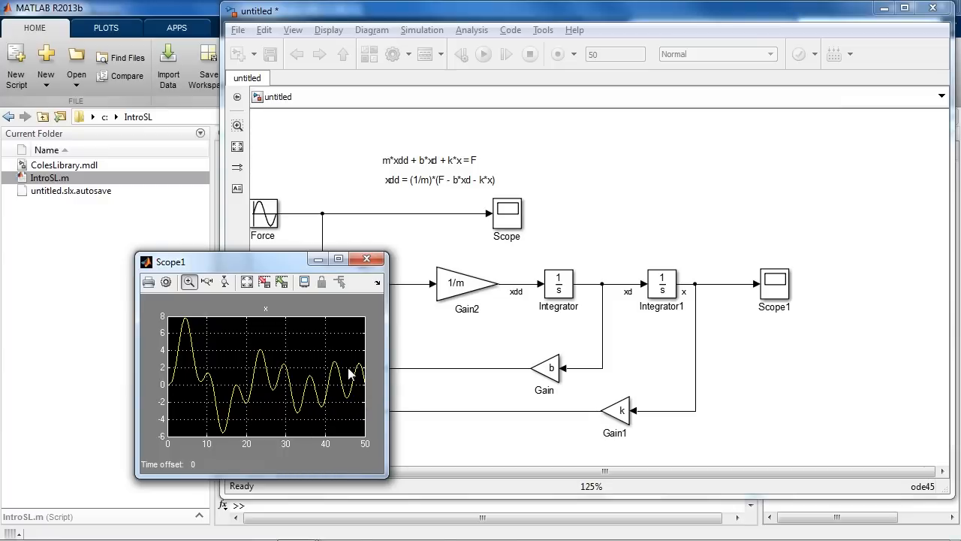
left_click(559, 368)
left_click(516, 351)
left_click_drag(275, 271, 507, 129)
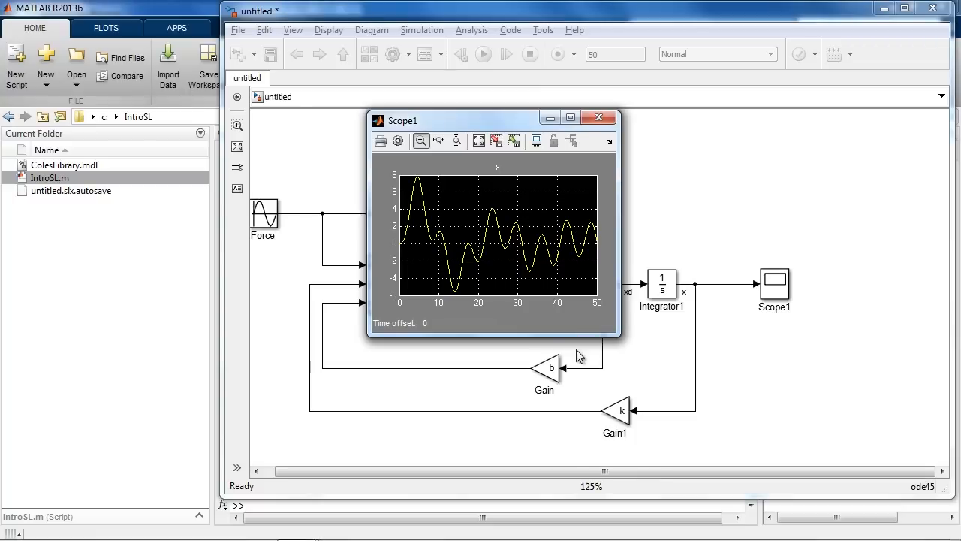
left_click(560, 361)
left_click(598, 117)
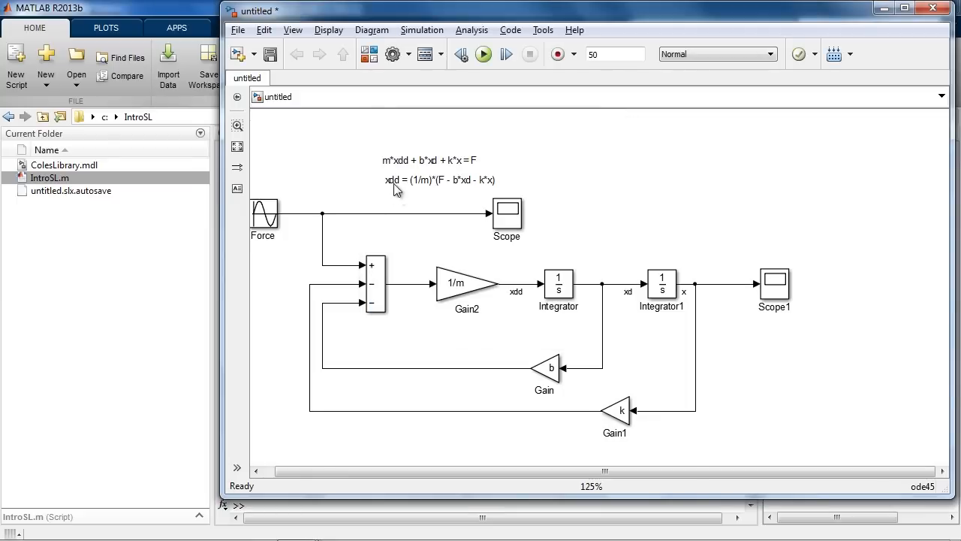
Delete the scope attached to the Force signal and align the Force block with the sum block's positive input
left_click_drag(361, 187, 431, 181)
scroll(577, 257, "down", 1)
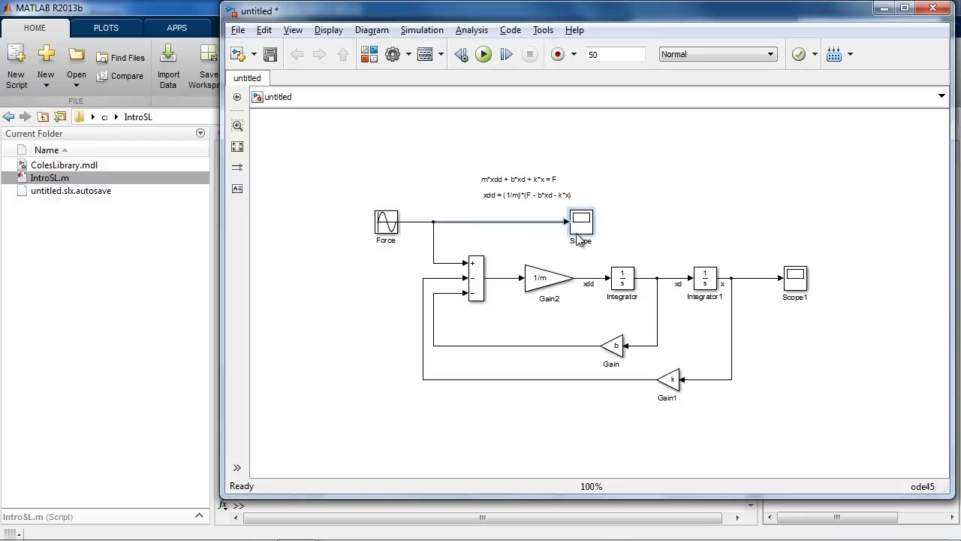
key("Delete")
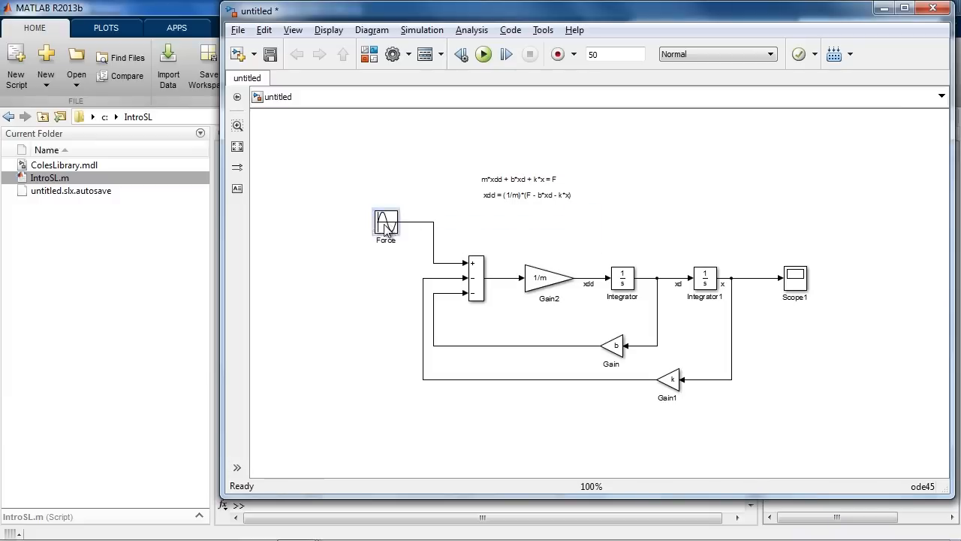
left_click_drag(389, 233, 348, 276)
Select all blocks and connections between Force and Scope1 and group them into a subsystem
left_click_drag(393, 232, 758, 394)
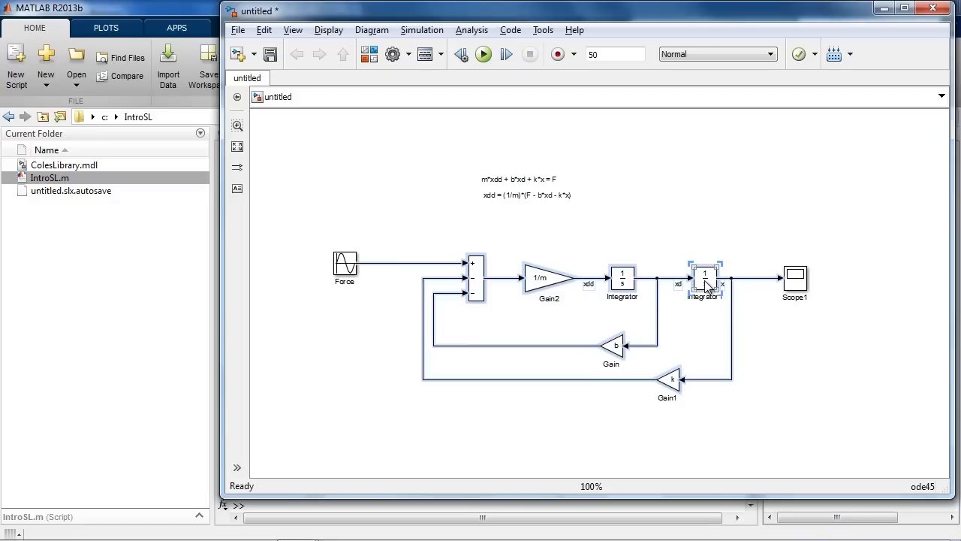
right_click(706, 285)
left_click(676, 306)
right_click(673, 309)
left_click_drag(402, 241, 734, 398)
right_click(619, 344)
left_click(690, 191)
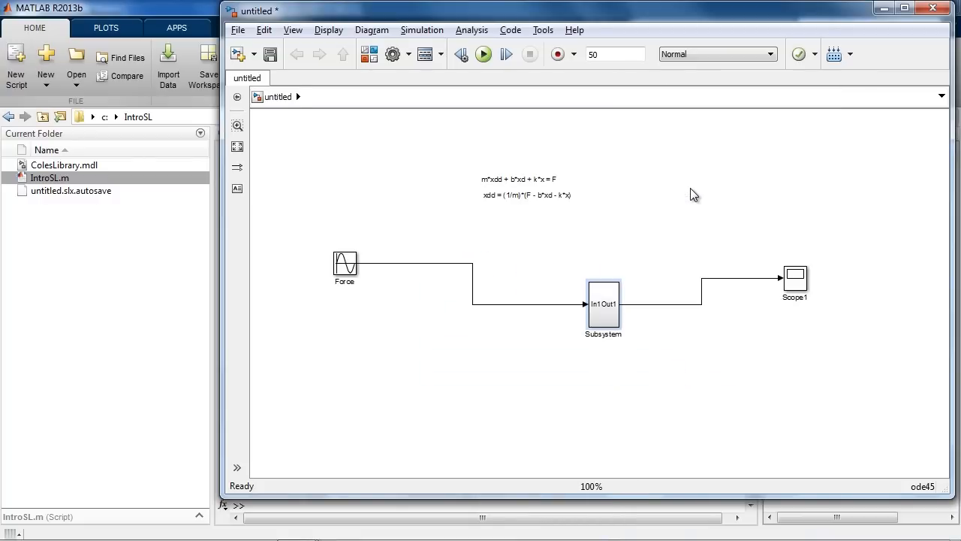
Line up the Subsystem and Force blocks with Scope1 and widen the Subsystem block so its port labels are readable
left_click_drag(605, 307, 639, 281)
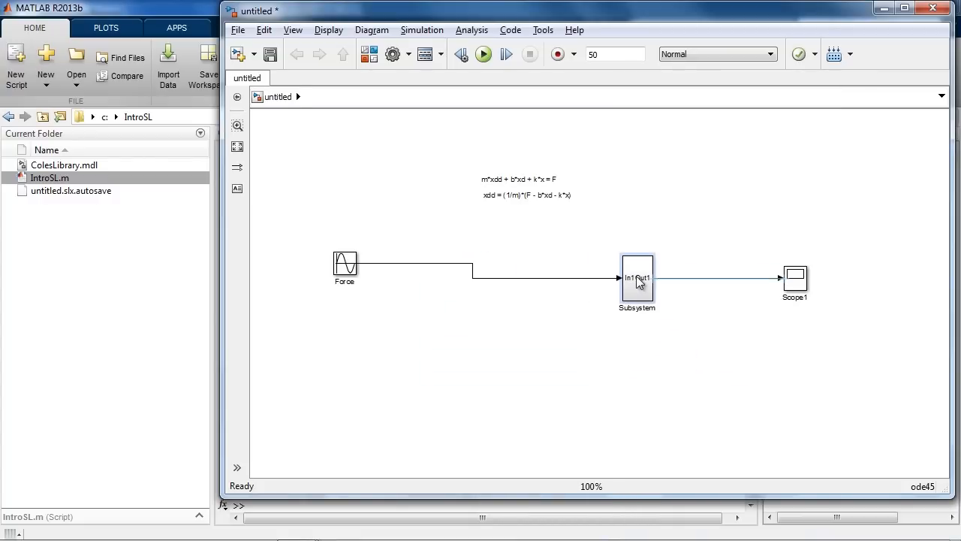
left_click_drag(338, 262, 455, 285)
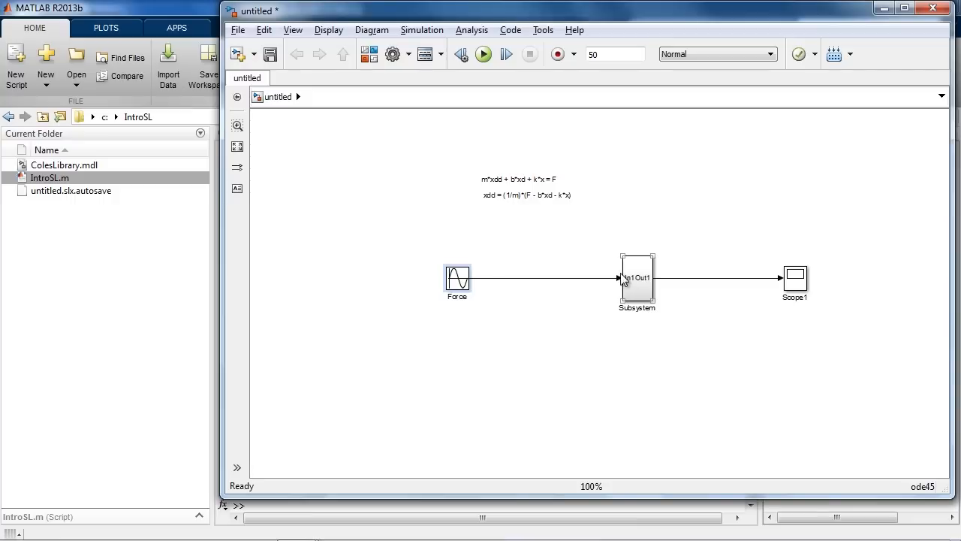
left_click_drag(623, 256, 517, 251)
left_click_drag(560, 268, 605, 269)
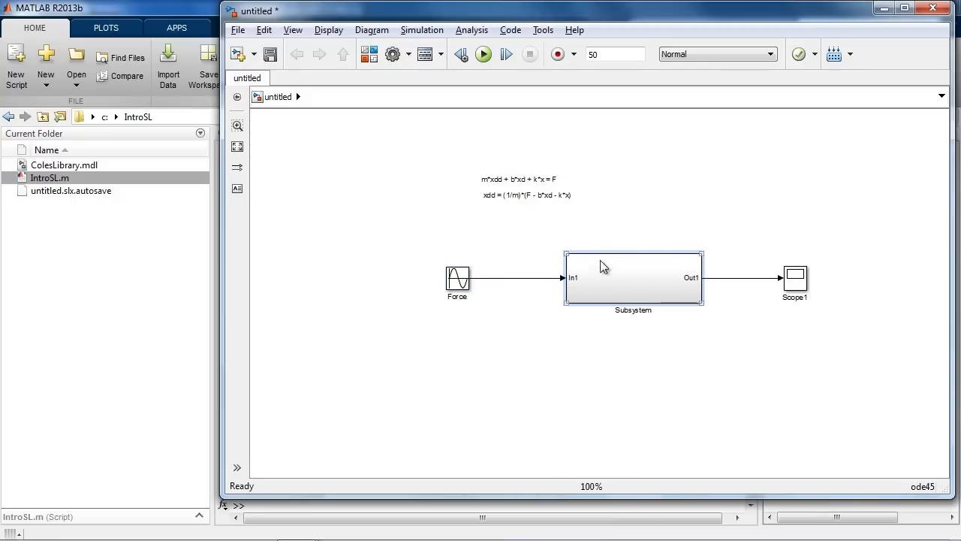
Run the model with the subsystem and view the response in Scope1, moving its window clear of the diagram
left_click(484, 55)
double_click(796, 277)
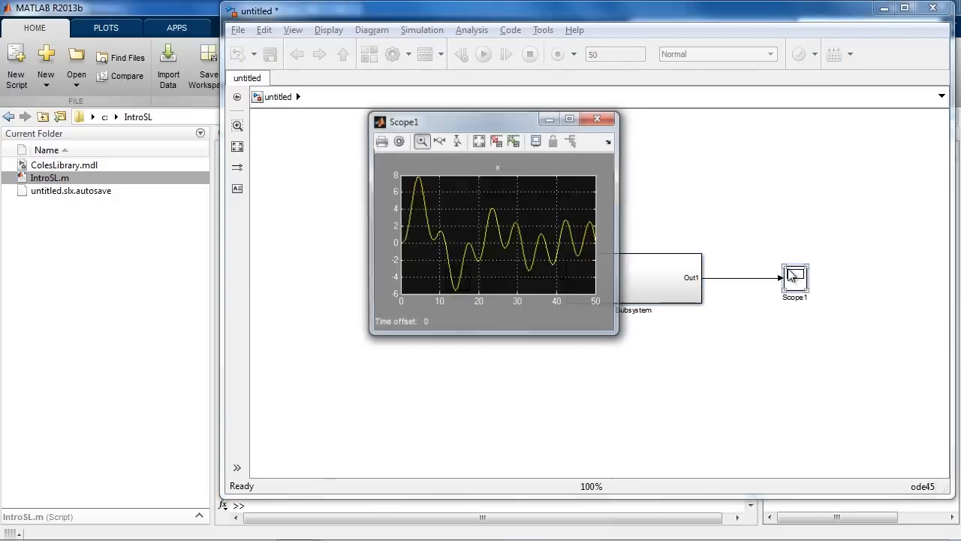
left_click_drag(481, 134, 126, 115)
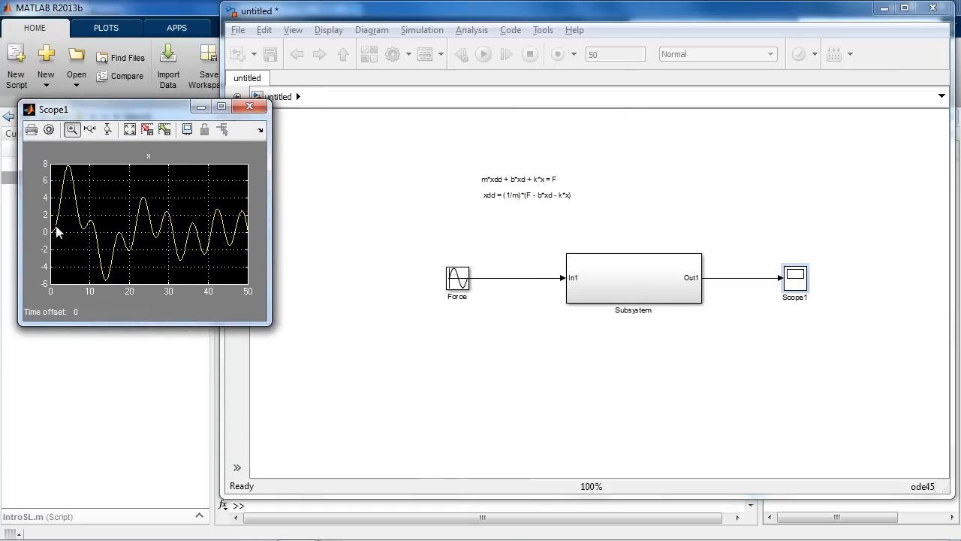
Look inside the Subsystem block and return to the top level of the model
left_click(635, 279)
double_click(635, 276)
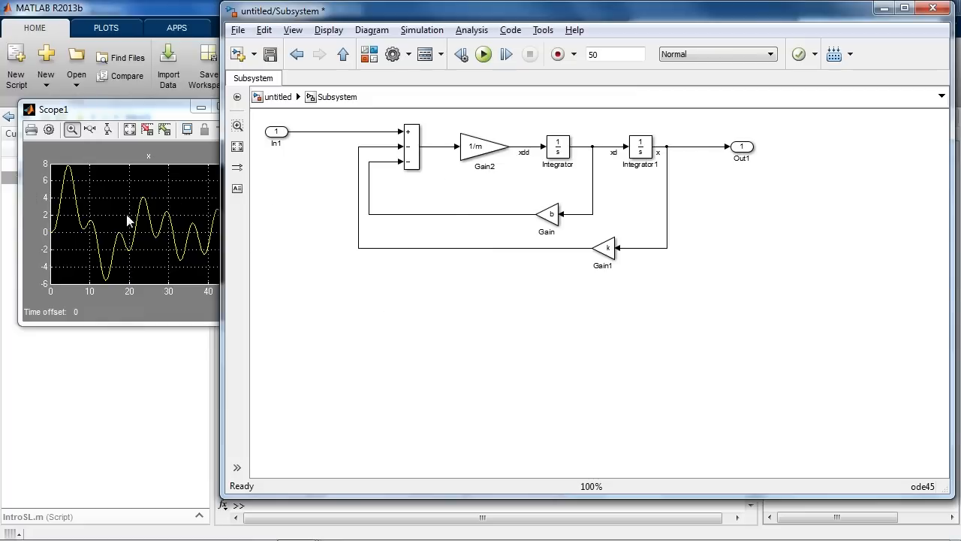
left_click(343, 54)
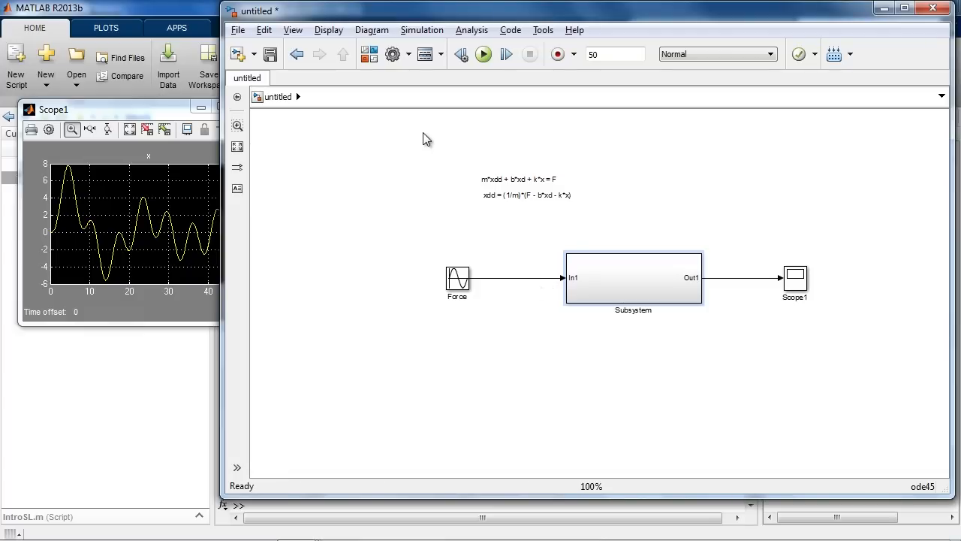
Show the Model Browser and use it to switch between the subsystem and the top-level model
left_click(237, 467)
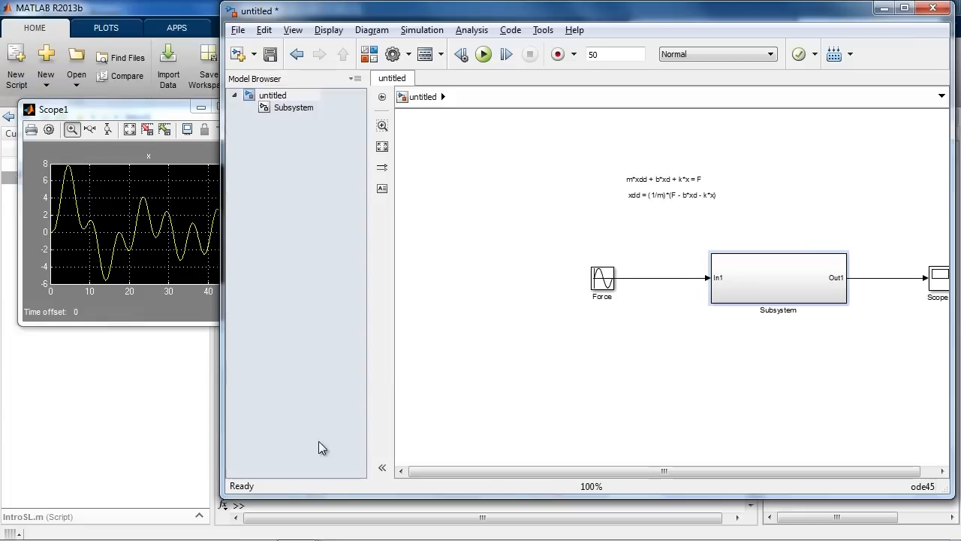
left_click(277, 107)
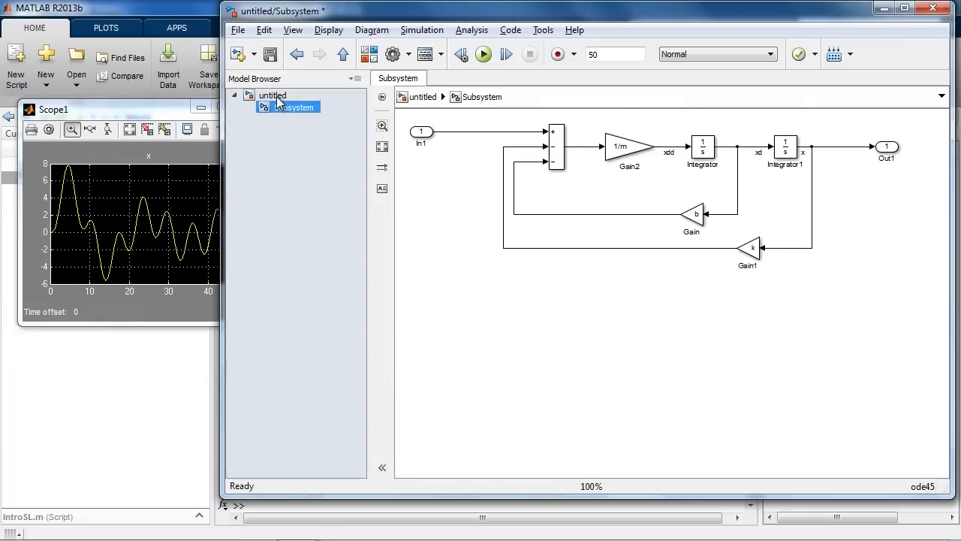
left_click(278, 99)
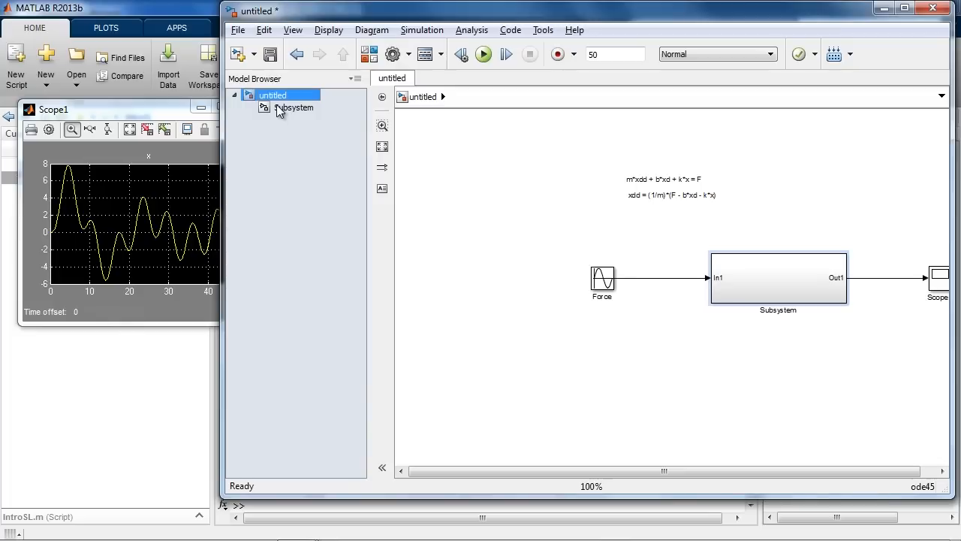
left_click(277, 109)
left_click(275, 97)
Fit the top-level and subsystem diagrams to the view, return to the top level and hide the Model Browser
left_click(537, 217)
key("space")
left_click(285, 107)
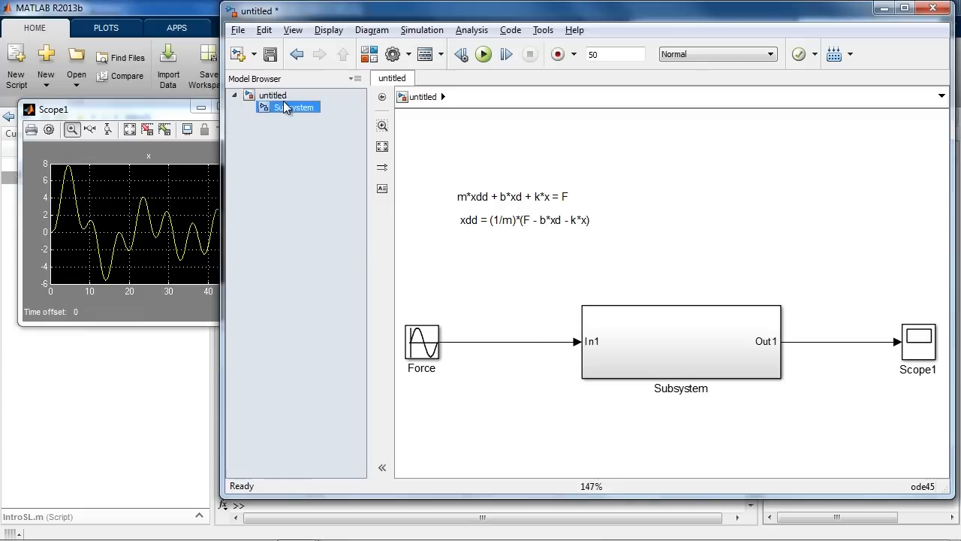
left_click(477, 224)
key("space")
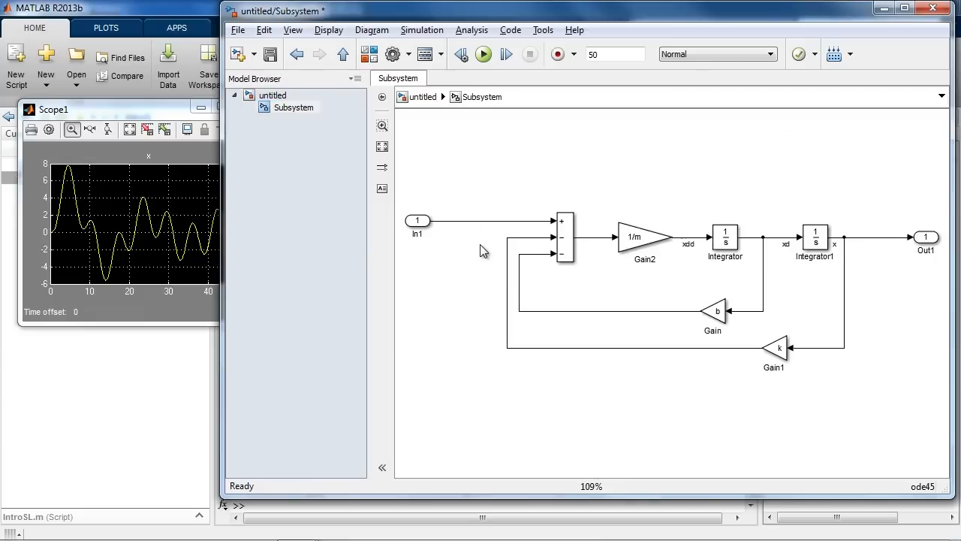
left_click(279, 97)
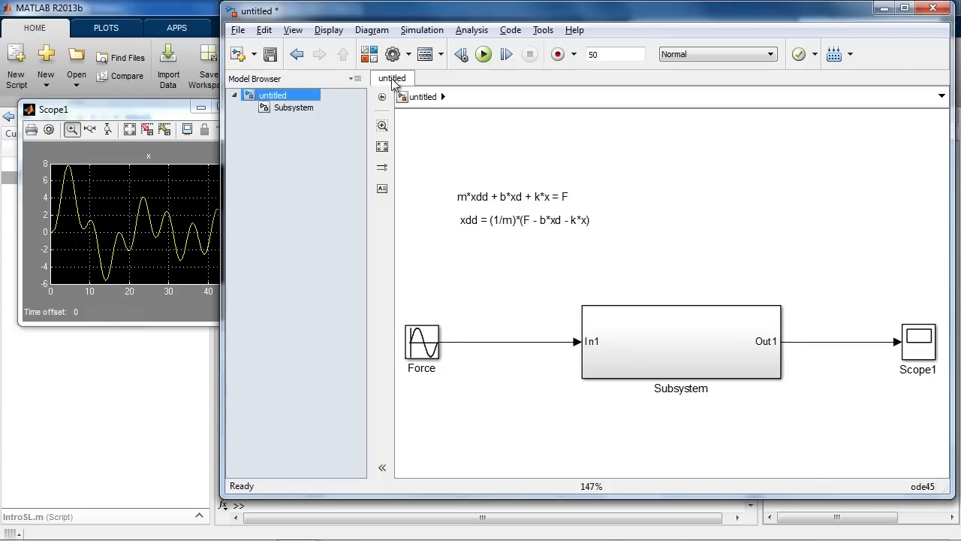
left_click(381, 467)
left_click(601, 320)
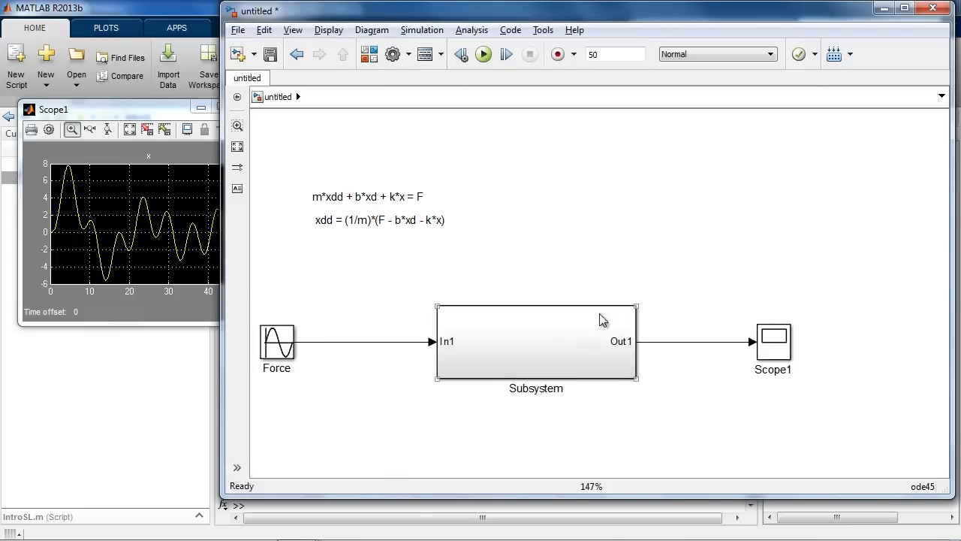
left_click(572, 292)
left_click(572, 351)
left_click(535, 435)
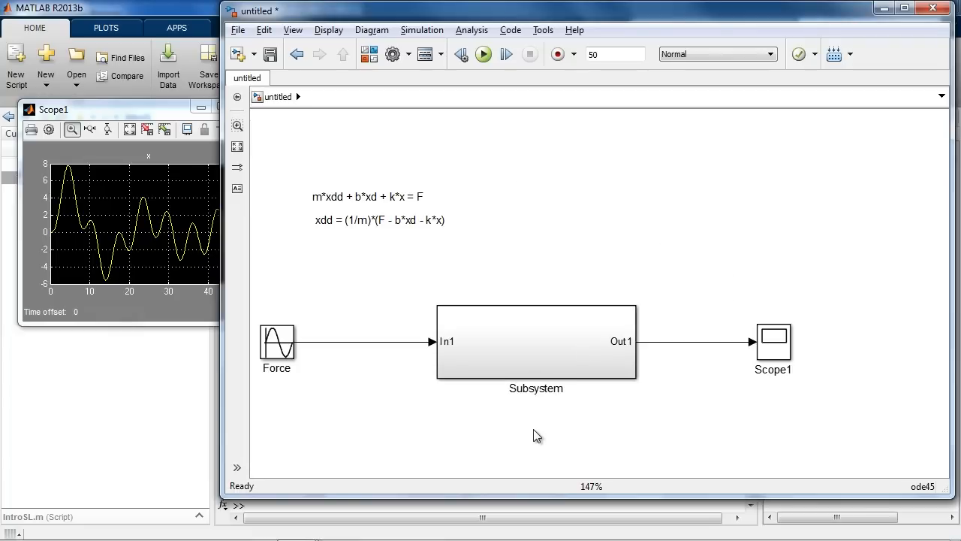
Move the Force and Scope1 blocks closer to the Subsystem block and shift the scope window aside
left_click_drag(289, 347, 339, 347)
left_click_drag(774, 342, 701, 341)
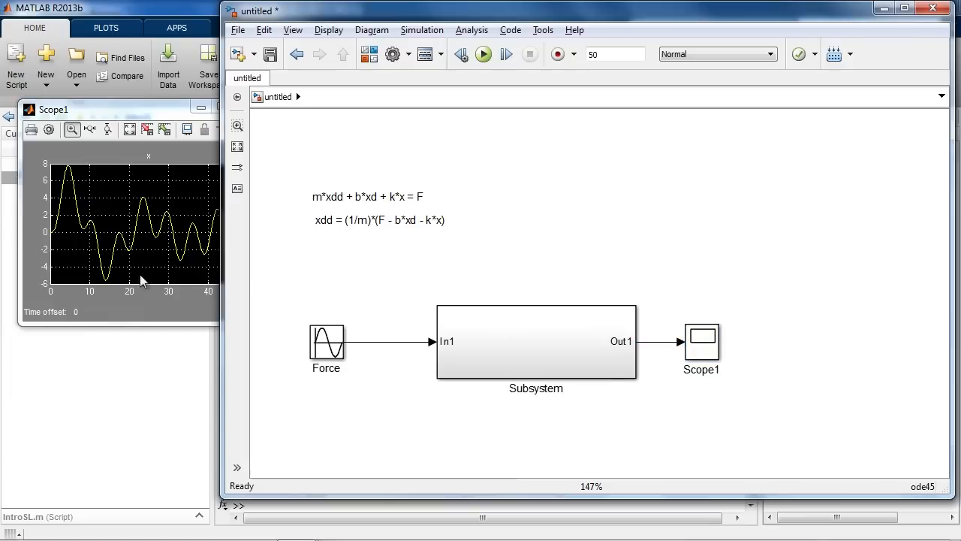
left_click_drag(134, 114, 113, 109)
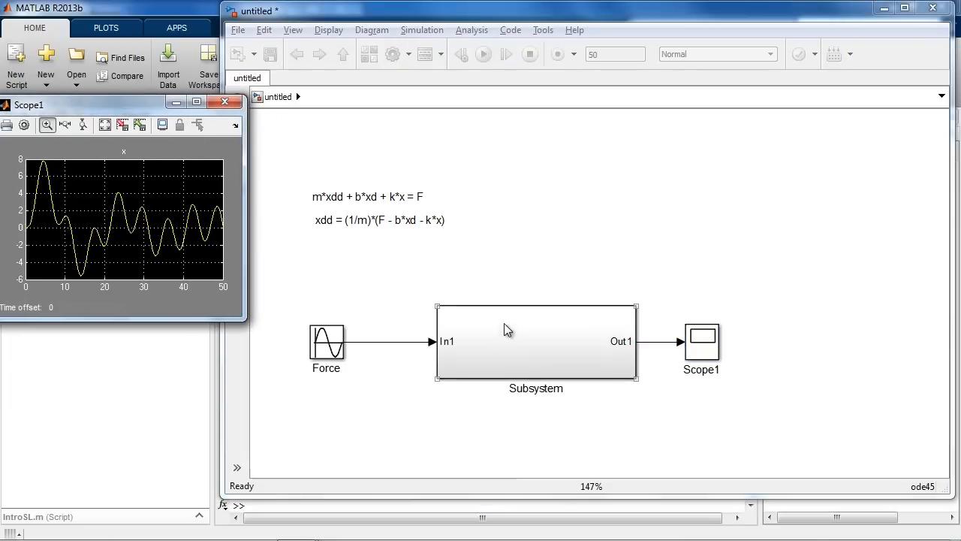
Open the subsystem and enable logging to the workspace for the xd and x signals
double_click(506, 329)
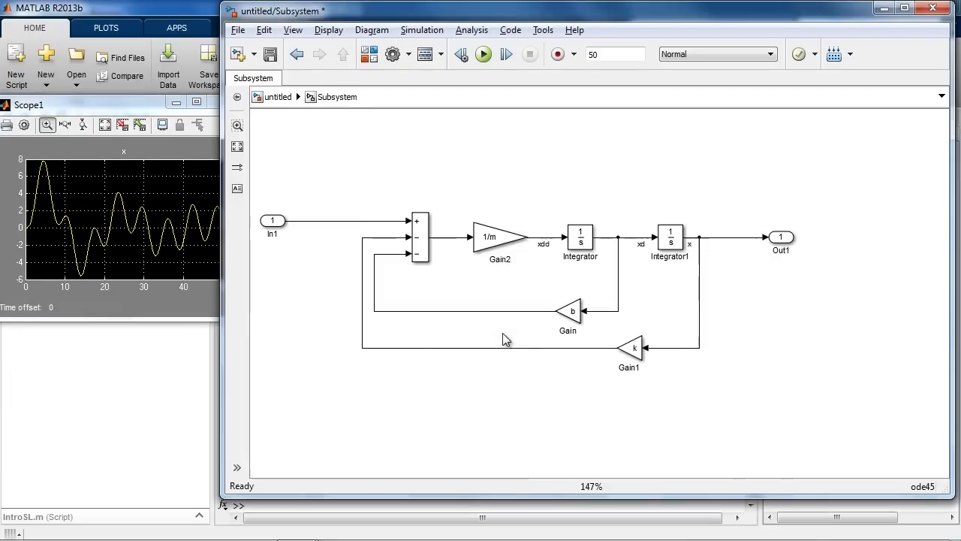
left_click(628, 238)
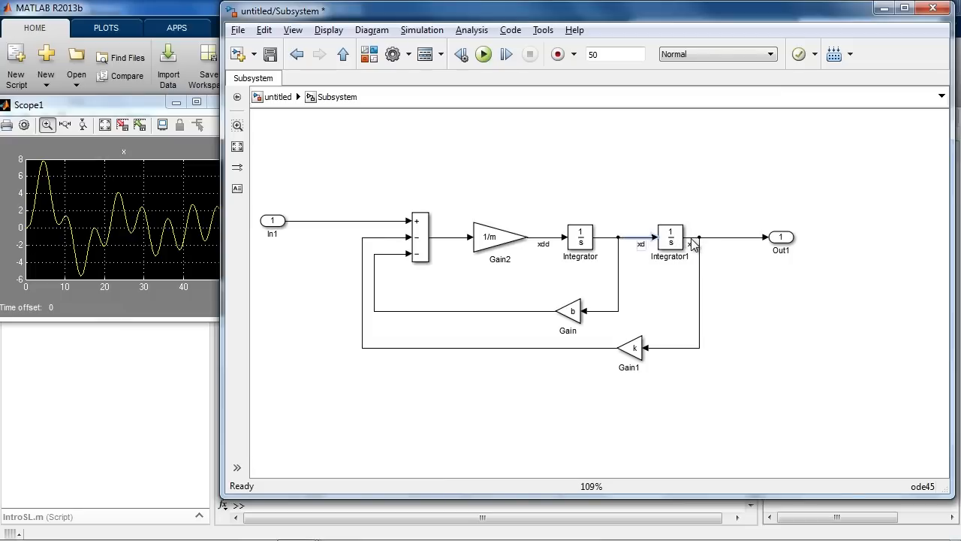
left_click(709, 239)
left_click(630, 238, "shift")
left_click(574, 54)
left_click(601, 101)
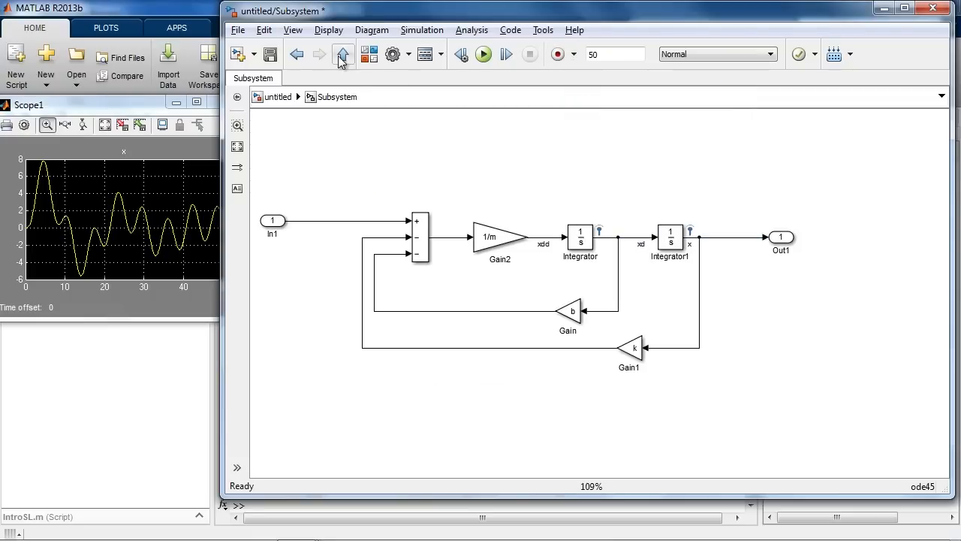
Return to the top-level model and run the simulation with xd and x logging enabled
left_click(341, 56)
left_click(483, 54)
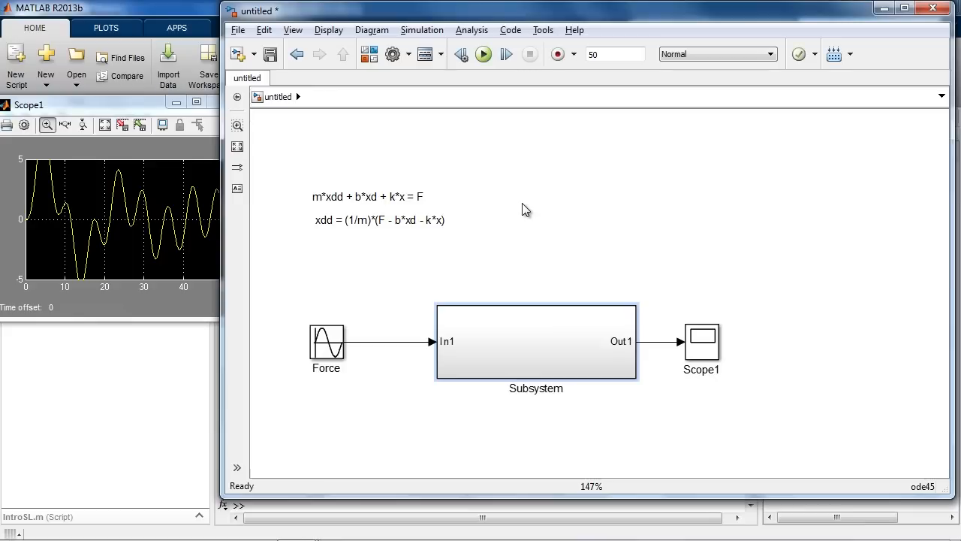
Open the subsystem, select the xd and x signals, and switch their logging off and back on
double_click(492, 366)
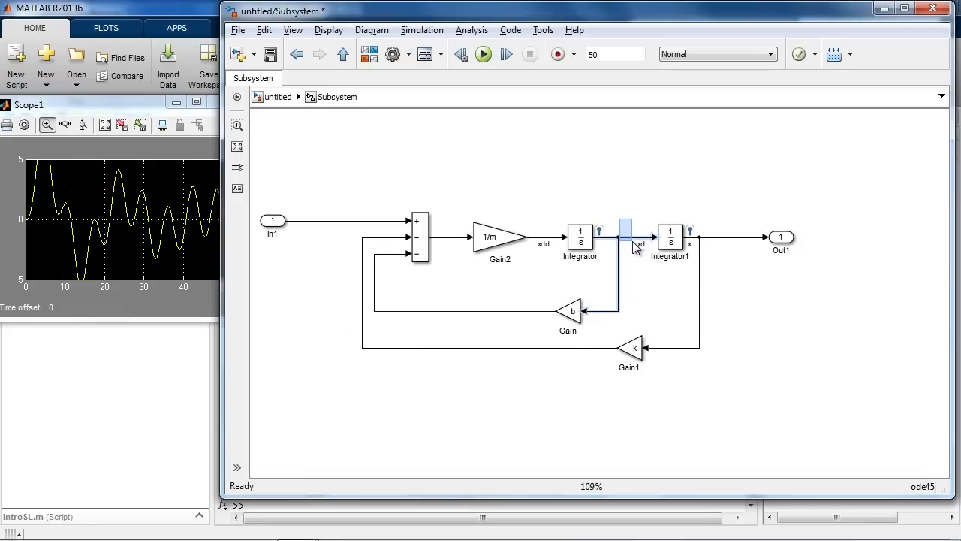
left_click(726, 237)
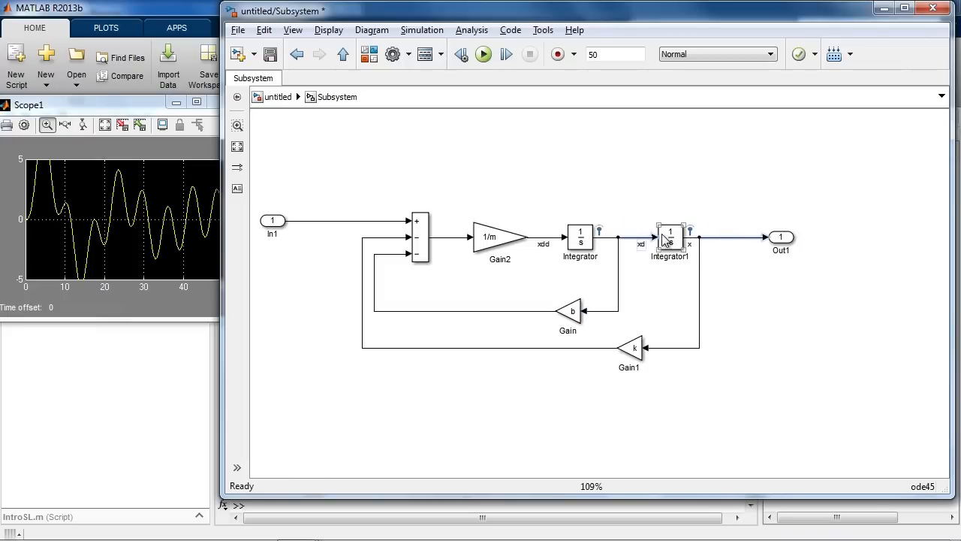
left_click(574, 54)
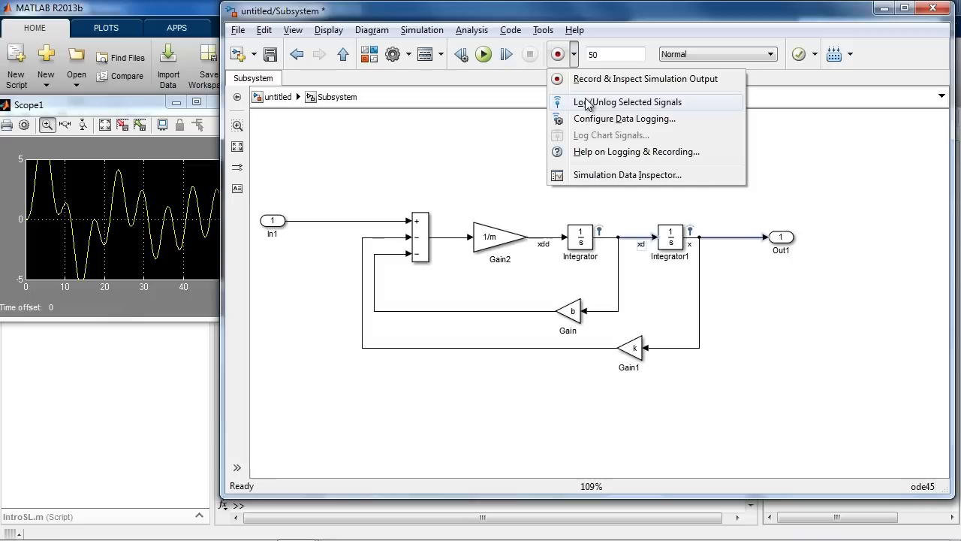
left_click(587, 102)
left_click(574, 55)
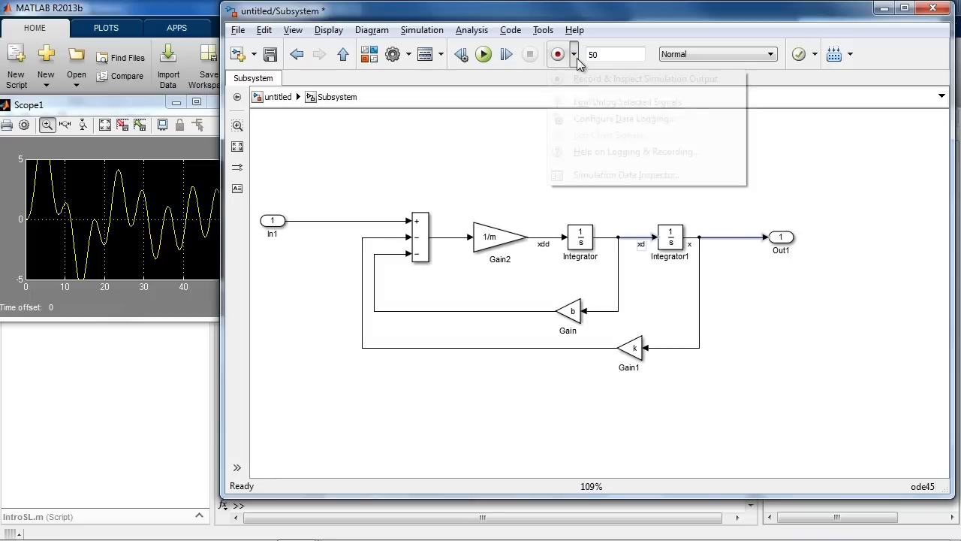
left_click(587, 101)
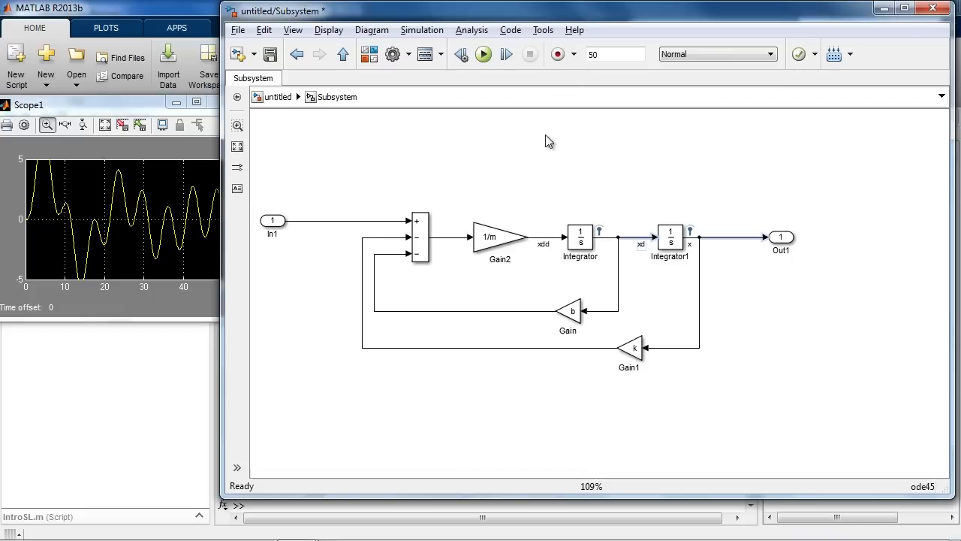
Return to the top-level model, enable recording of the simulation output, and run the simulation
left_click(343, 54)
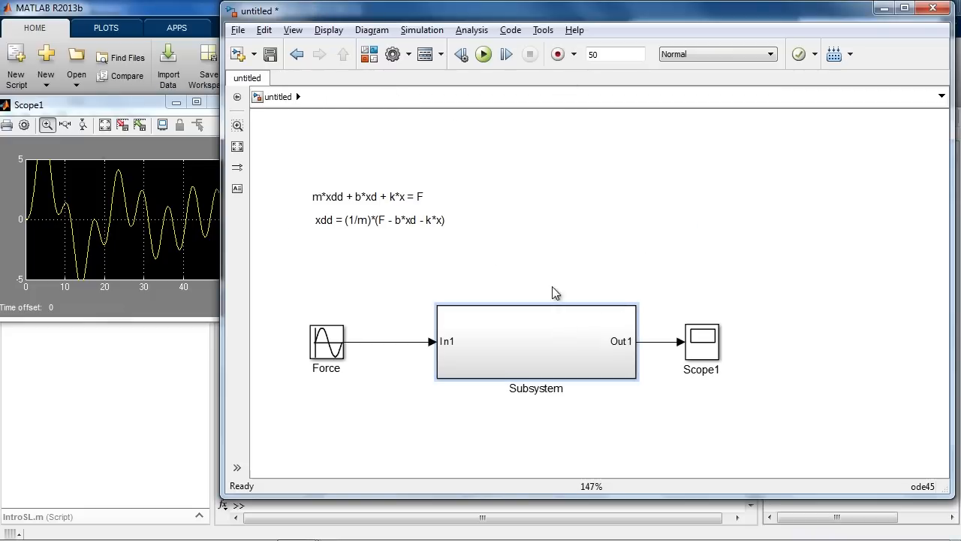
left_click(558, 54)
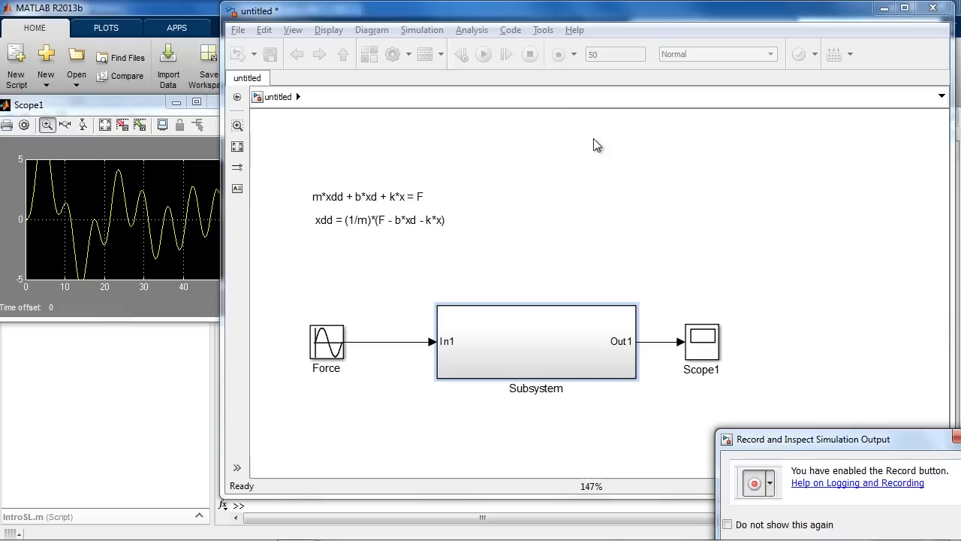
left_click_drag(853, 441, 577, 189)
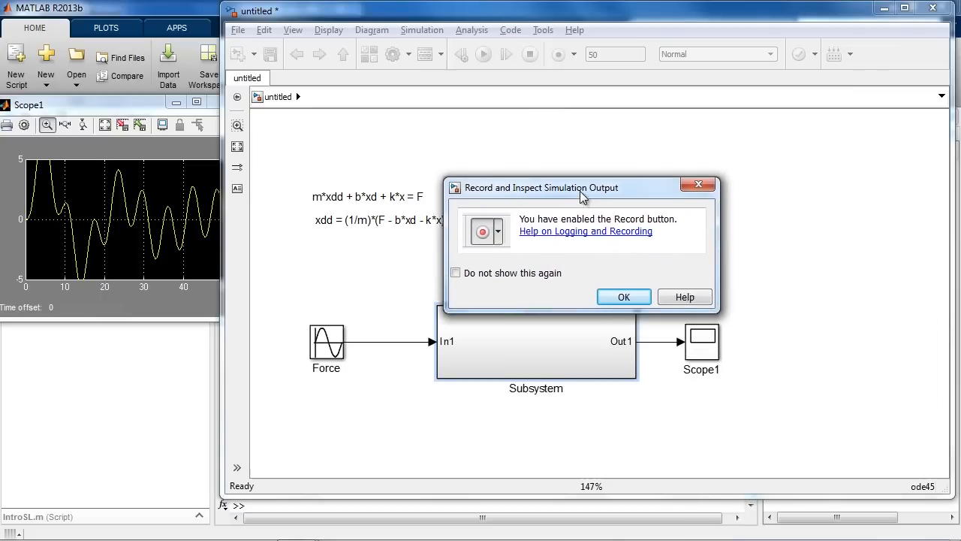
left_click(609, 295)
left_click(484, 55)
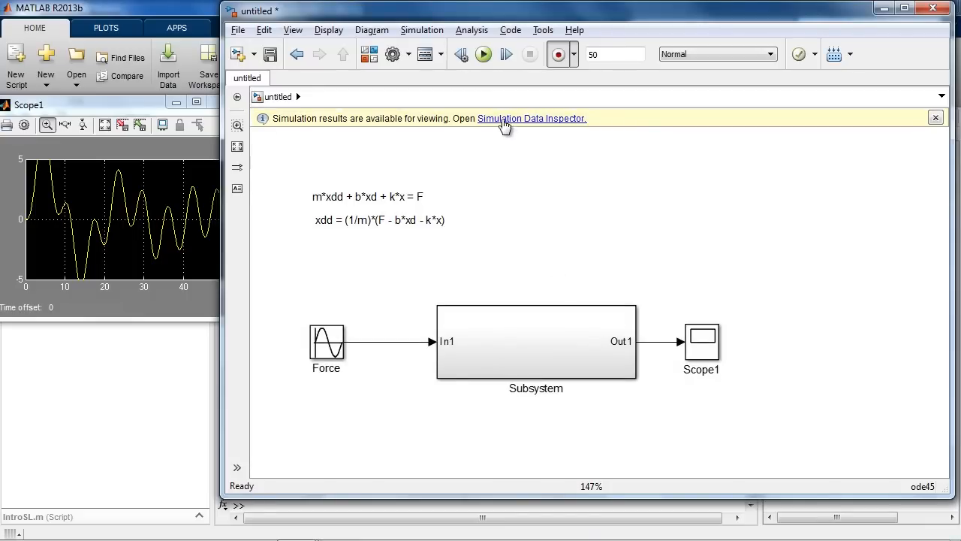
Open the Simulation Data Inspector, close the Scope1 window, and plot the x signal of Run 1
left_click(500, 121)
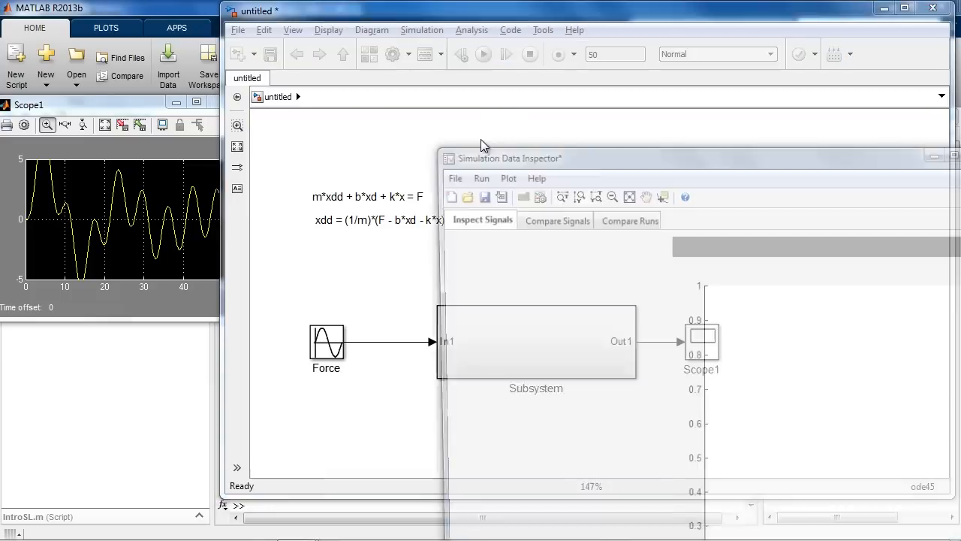
left_click_drag(492, 156, 258, 115)
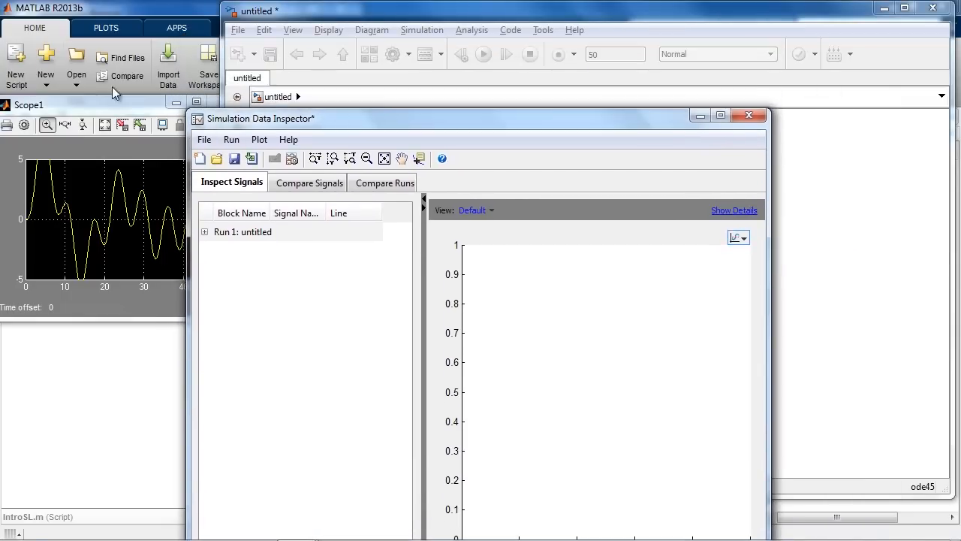
left_click(102, 104)
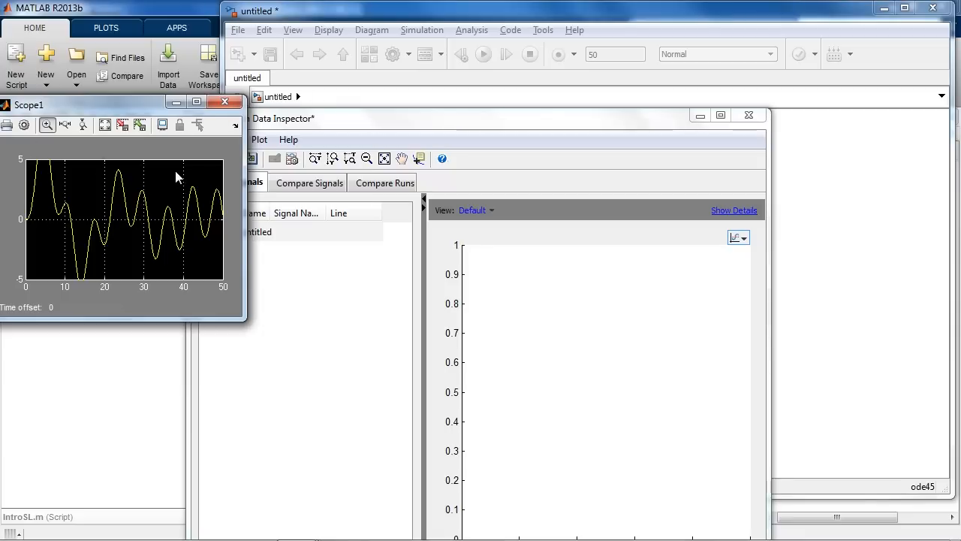
left_click(224, 101)
left_click_drag(295, 125, 220, 38)
left_click(132, 150)
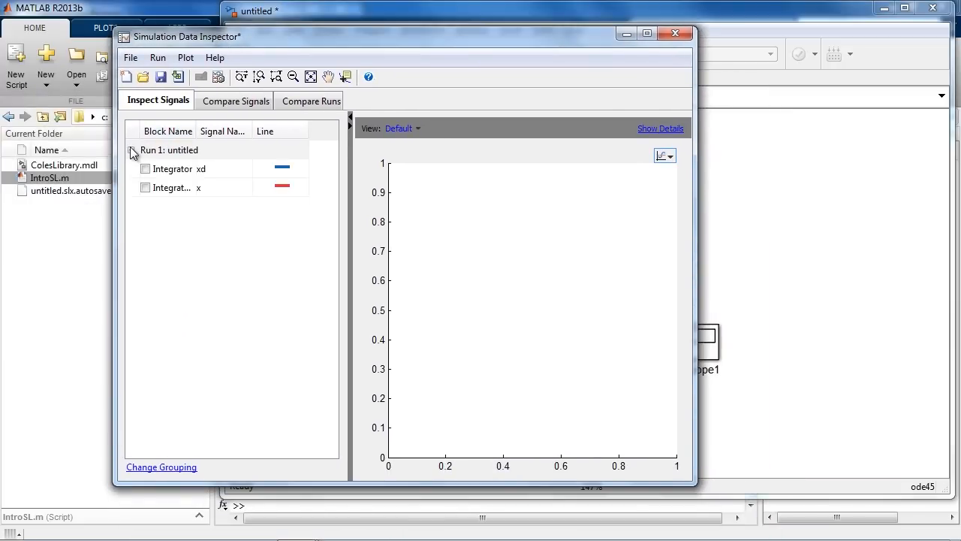
left_click(145, 188)
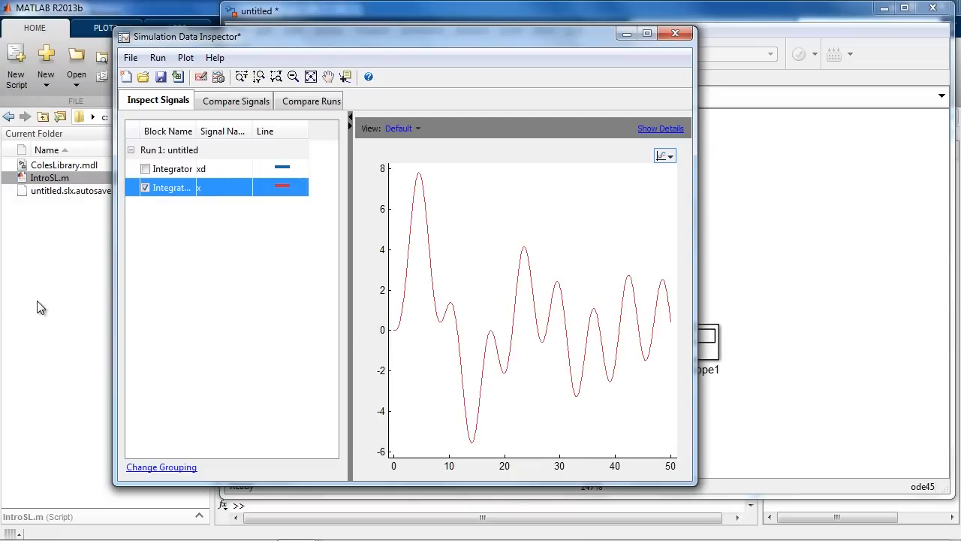
Set k = 0.2 in the MATLAB workspace and rerun the Simulink model
left_click(284, 507)
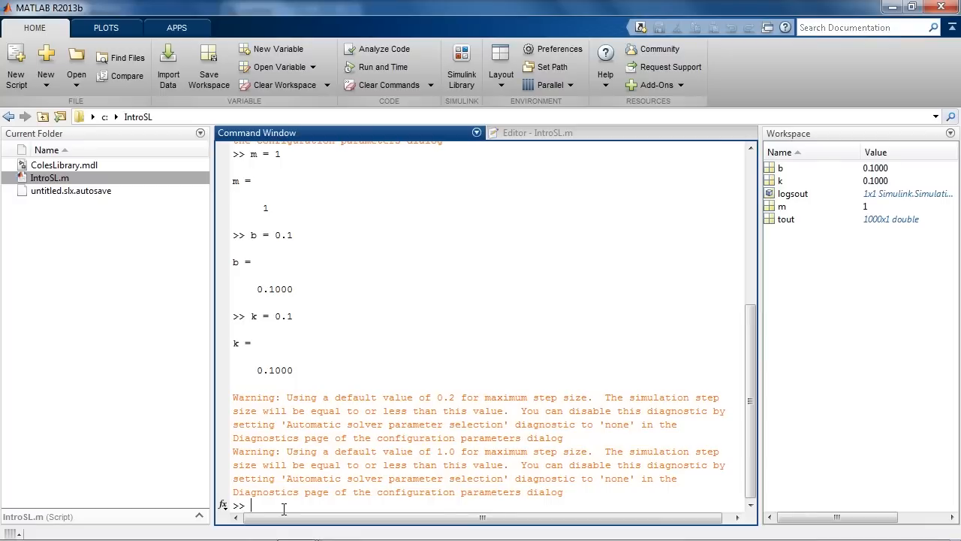
type("k = 0.2")
key("Return")
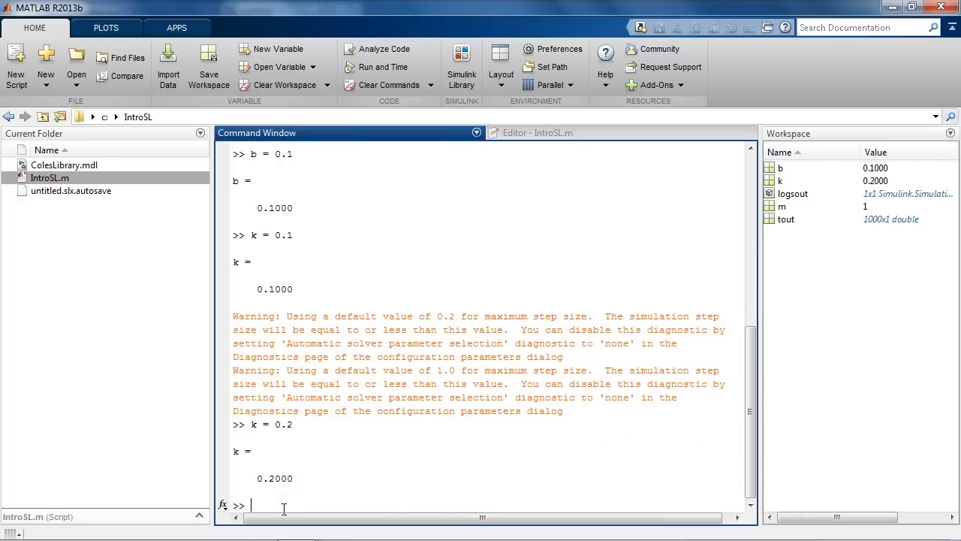
key("alt+Tab")
key("alt+Tab")
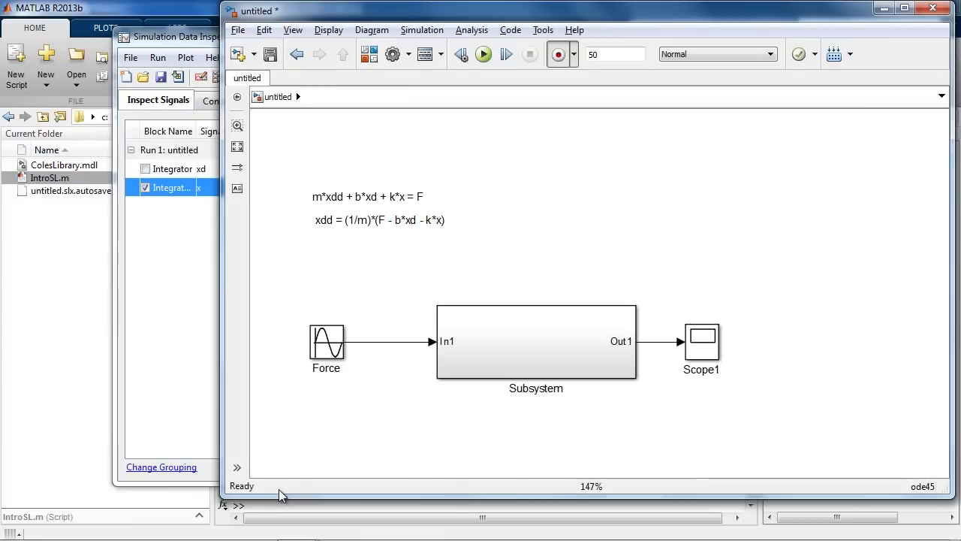
left_click(483, 54)
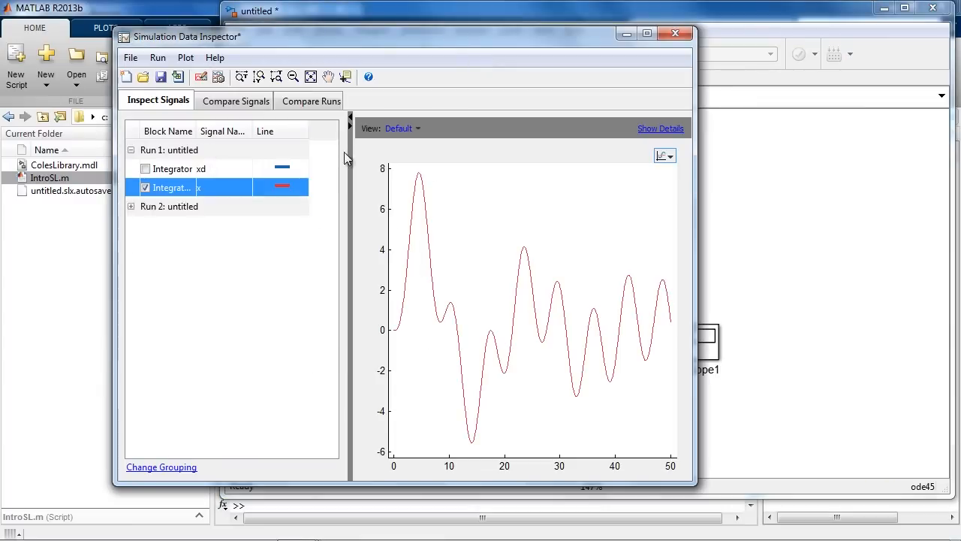
Overlay the x signal of Run 2 on that of Run 1, then hide both curves
left_click(145, 244)
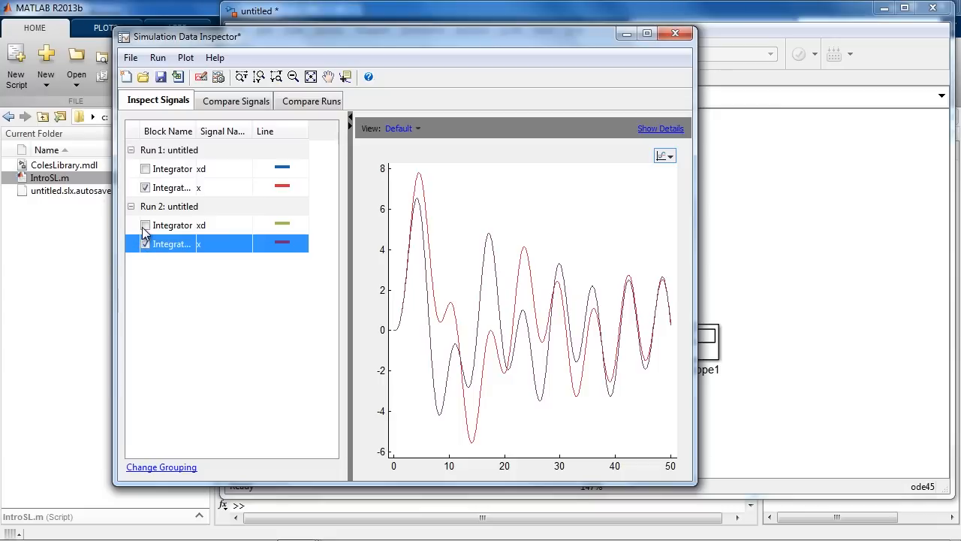
left_click(145, 244)
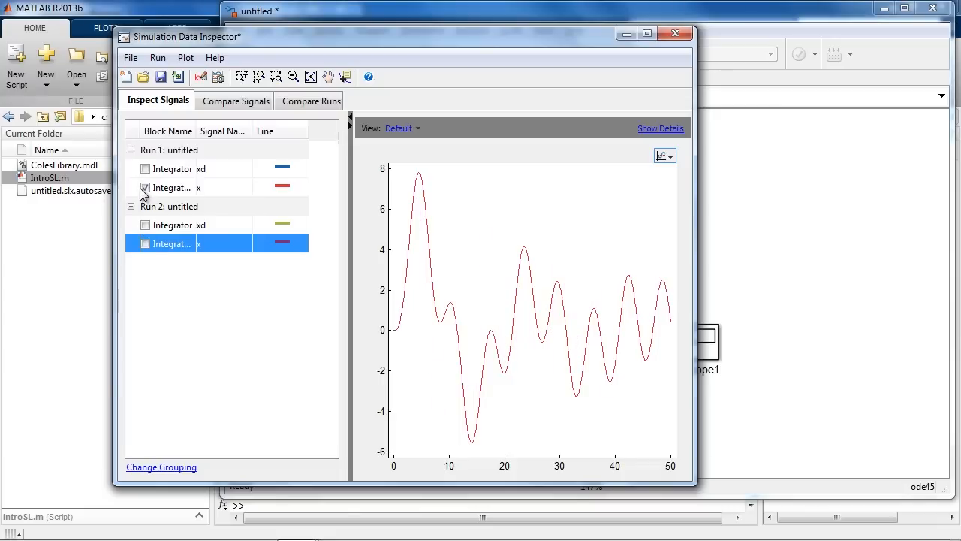
left_click(145, 188)
Plot the xd signals of Run 1 and Run 2 together, then clear the plot
left_click(145, 169)
left_click(145, 226)
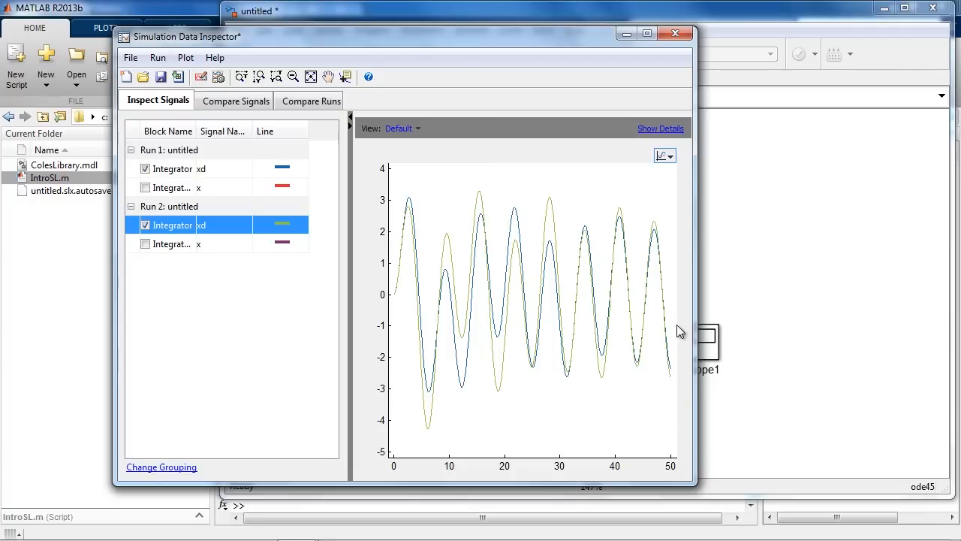
left_click(145, 225)
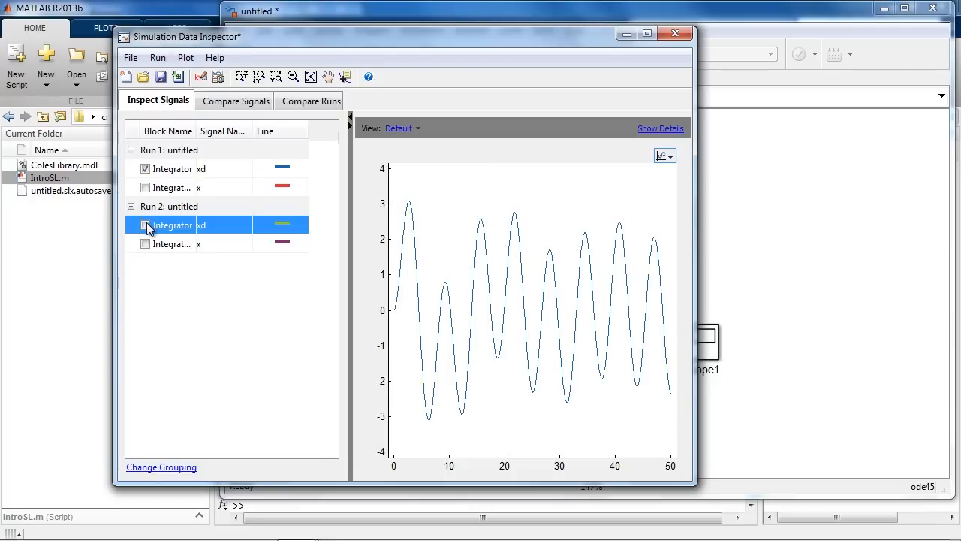
left_click(145, 168)
Compare the x signal of Run 1 as Sig 1 with the x signal of Run 2 as Sig 2, then return to signal inspection
left_click(851, 343)
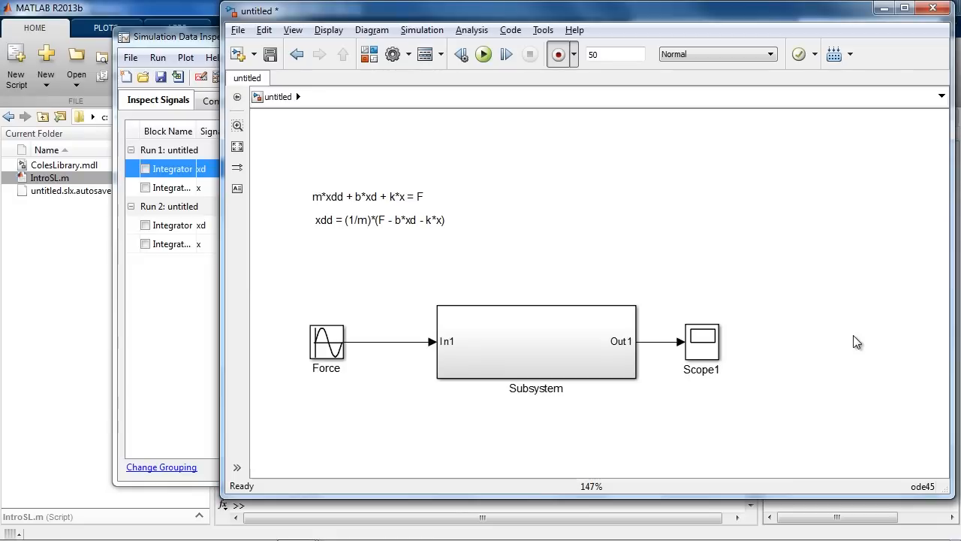
left_click(174, 315)
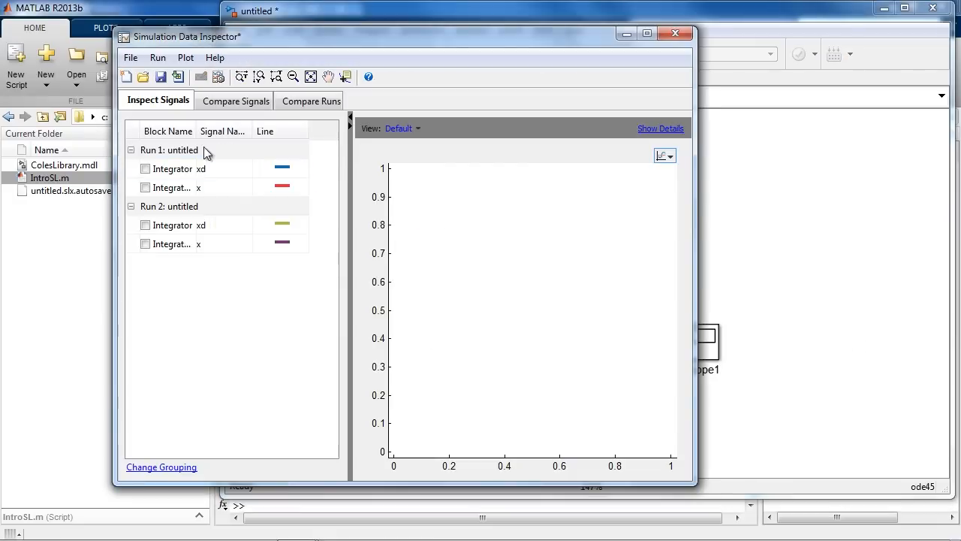
left_click(210, 103)
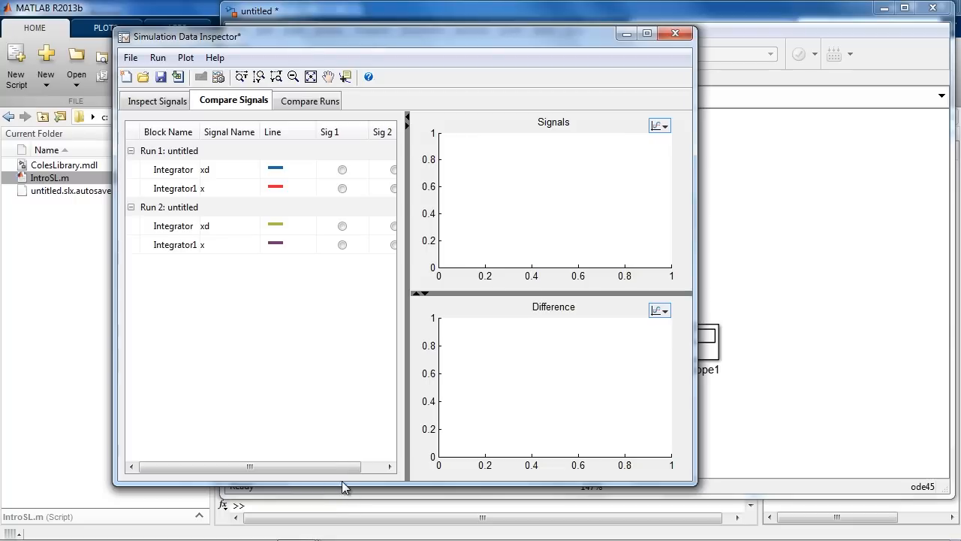
left_click_drag(345, 467, 367, 468)
left_click(316, 188)
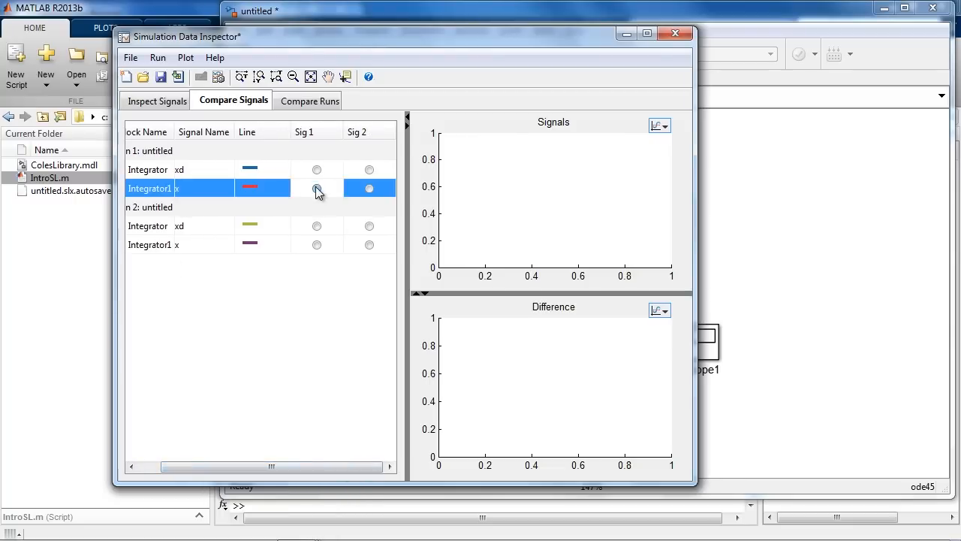
left_click(368, 245)
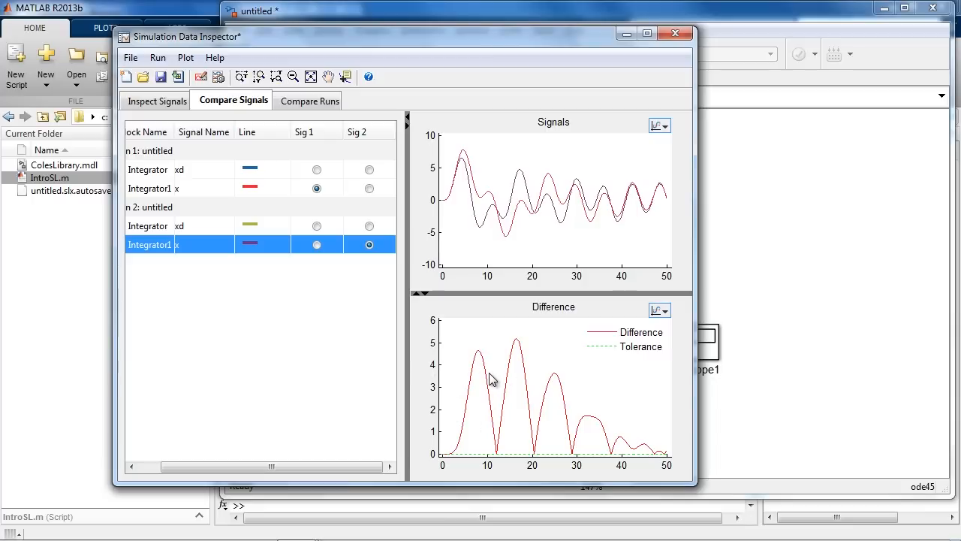
left_click(170, 104)
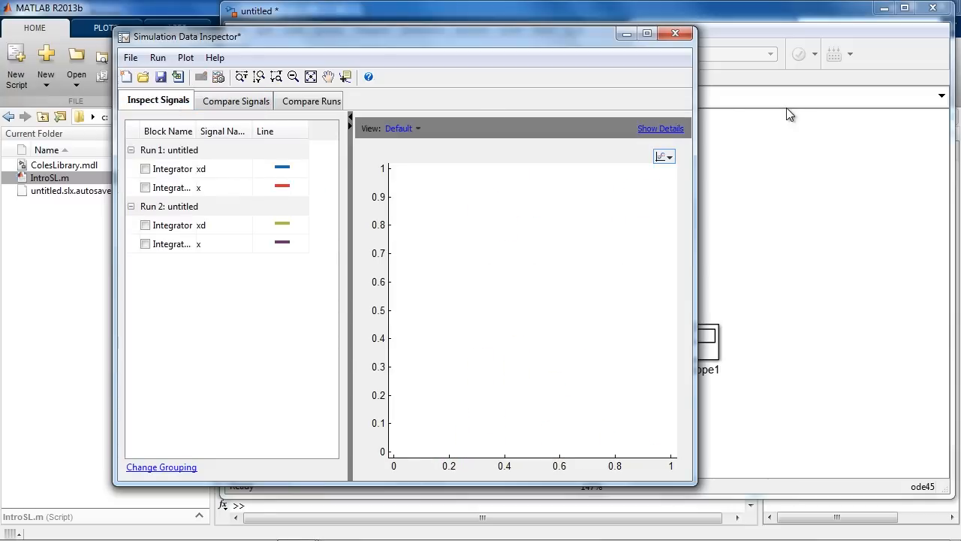
Switch to the model and move the Scope1 block farther away from the Subsystem block
left_click(781, 160)
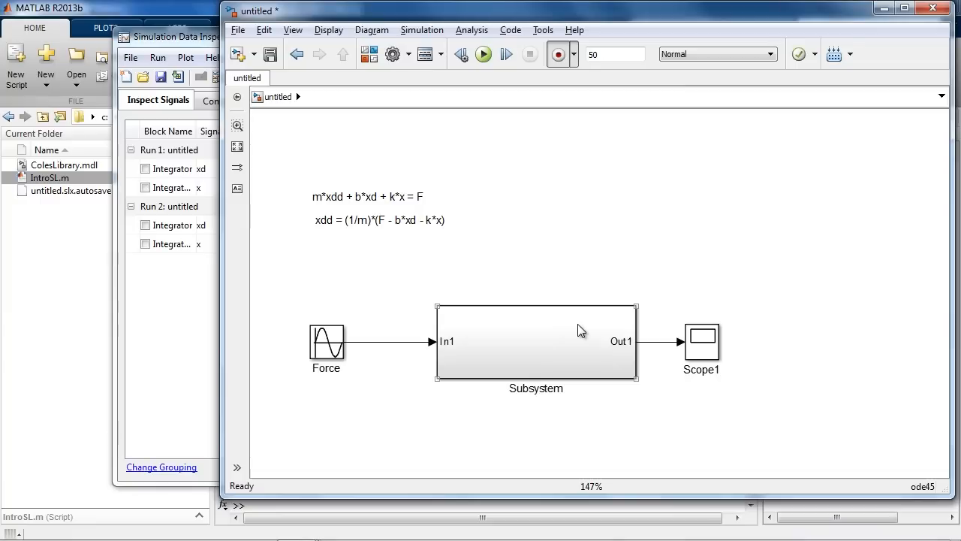
left_click(575, 279)
left_click_drag(691, 328, 751, 328)
left_click(637, 342)
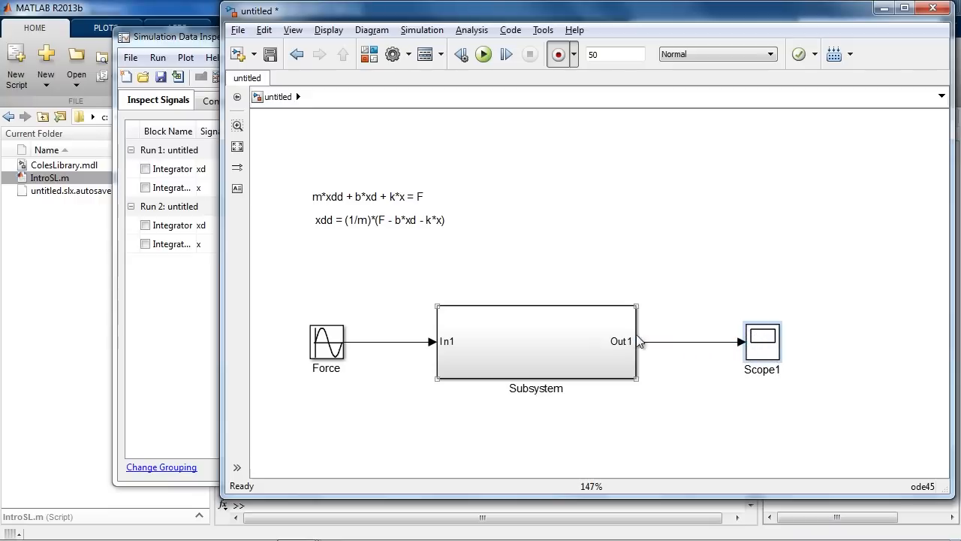
Create a mask on the Subsystem block with the icon drawing command disp('My Subsystem') and apply it
right_click(585, 335)
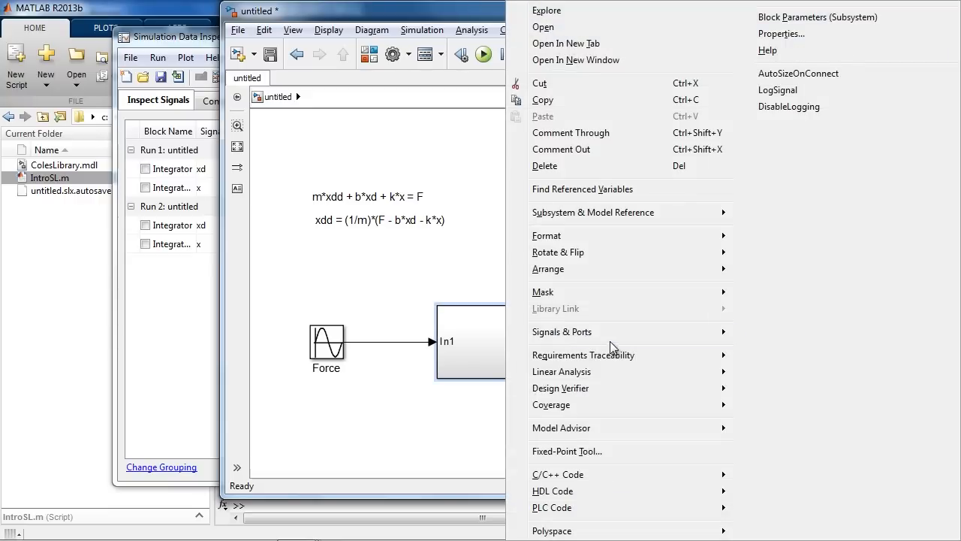
mouse_move(582, 295)
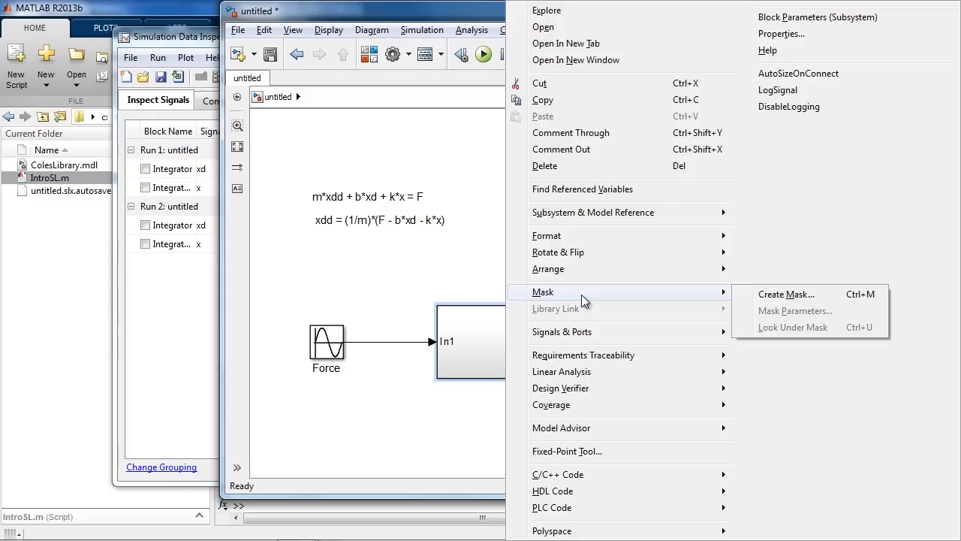
left_click(767, 296)
mouse_move(677, 145)
left_mouse_down()
mouse_move(509, 93)
mouse_move(486, 62)
left_mouse_up()
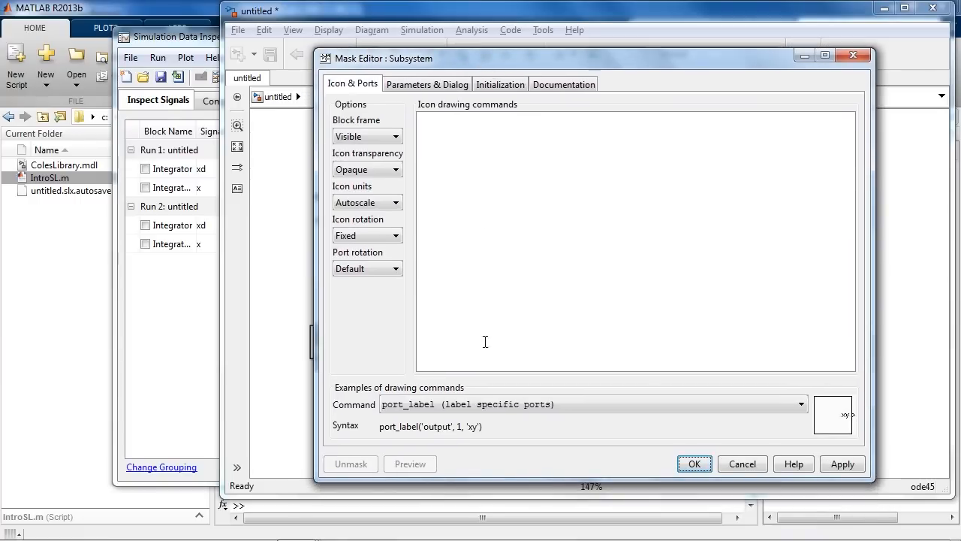
left_click(431, 133)
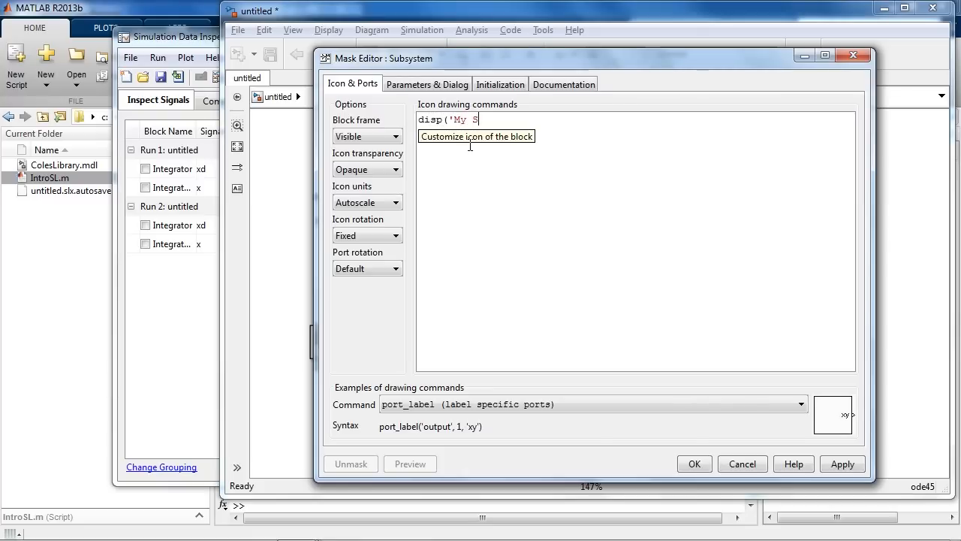
type("ubsy7")
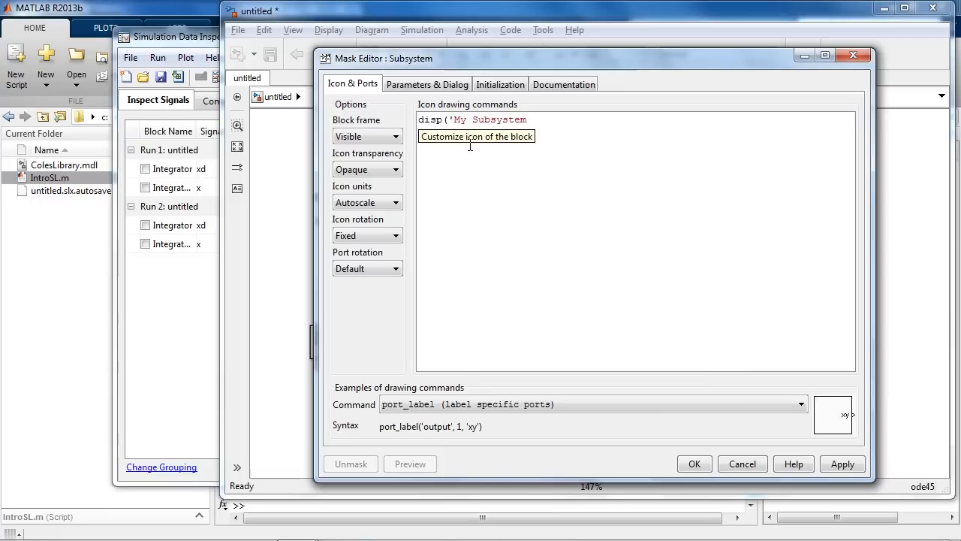
type("')")
left_click_drag(543, 58, 204, 55)
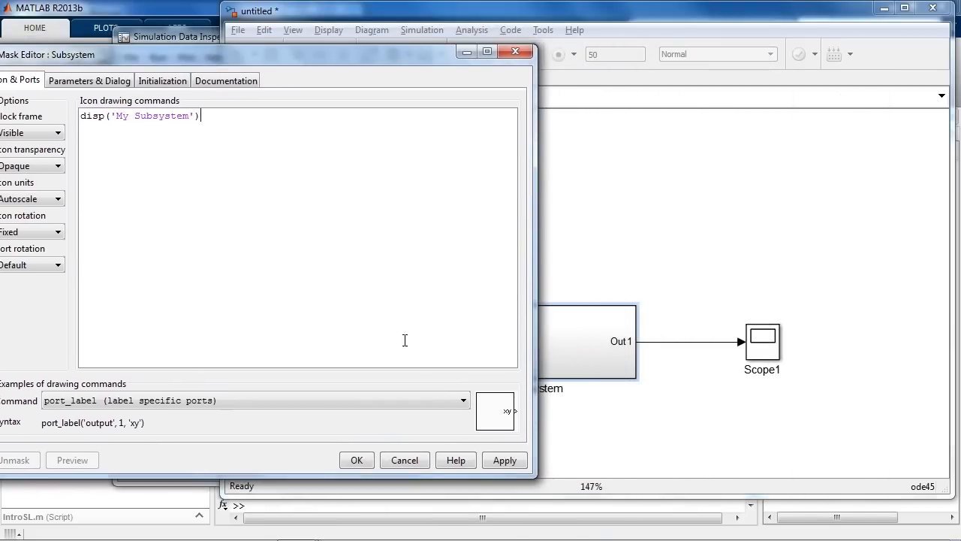
left_click(505, 460)
Add three edit parameters to the mask with the prompts Mass, Spring and Damper
left_click_drag(398, 57, 710, 30)
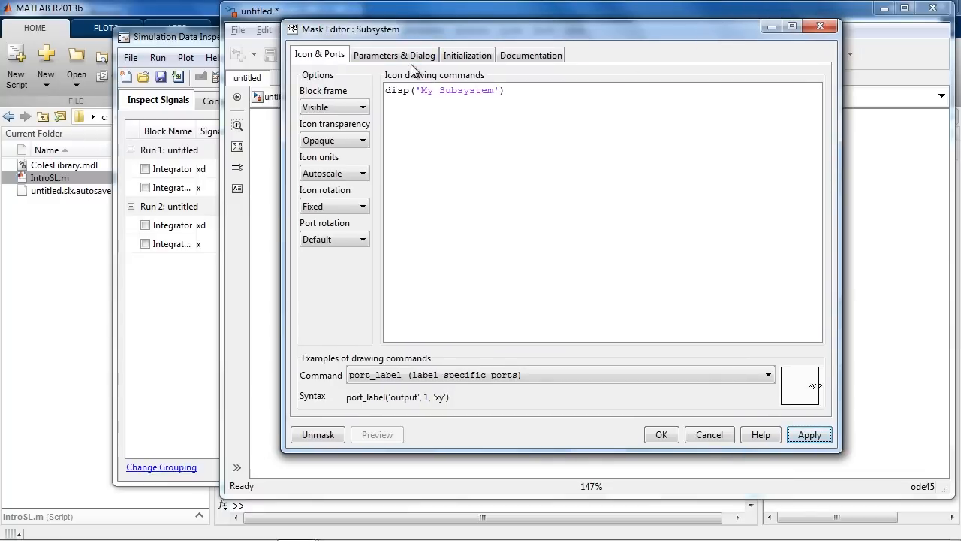
left_click(380, 54)
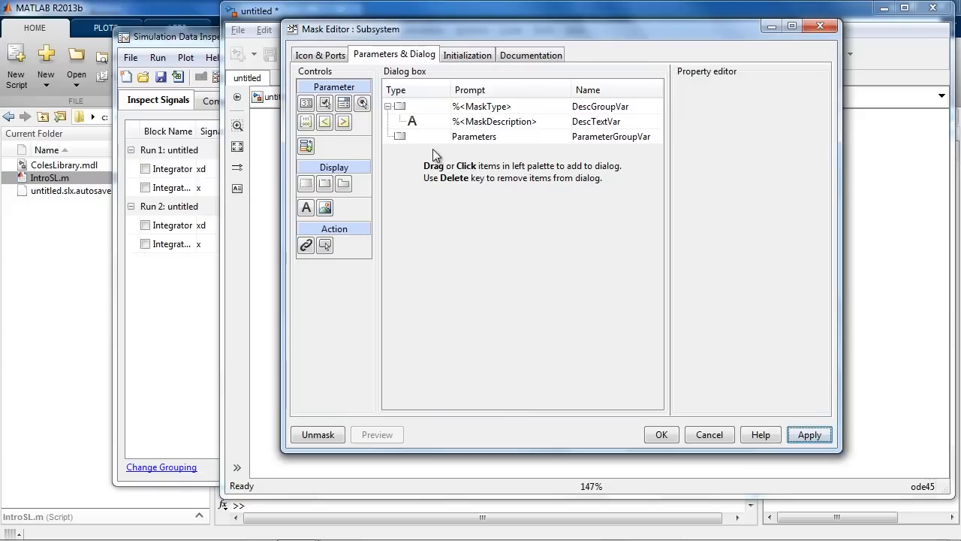
left_click(305, 105)
left_click(305, 105)
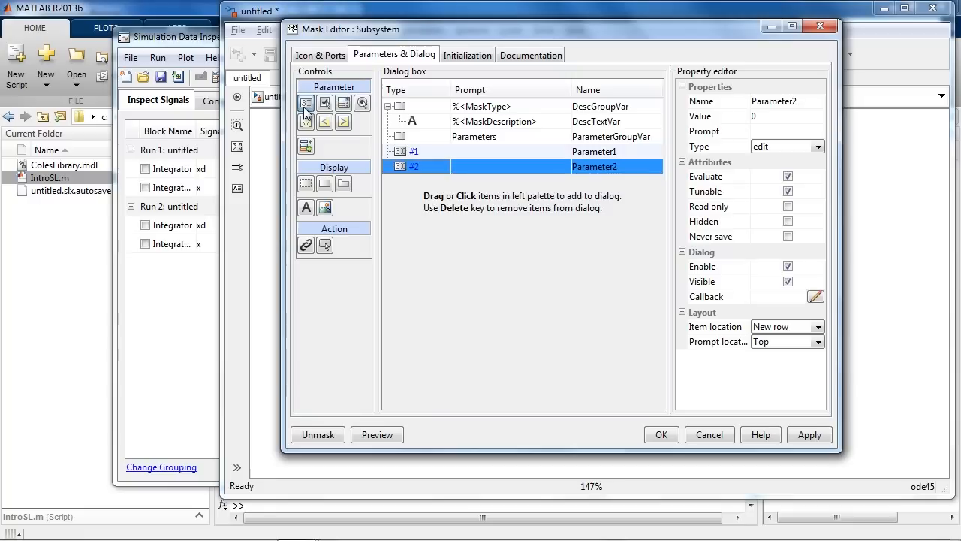
left_click(305, 111)
left_click(473, 150)
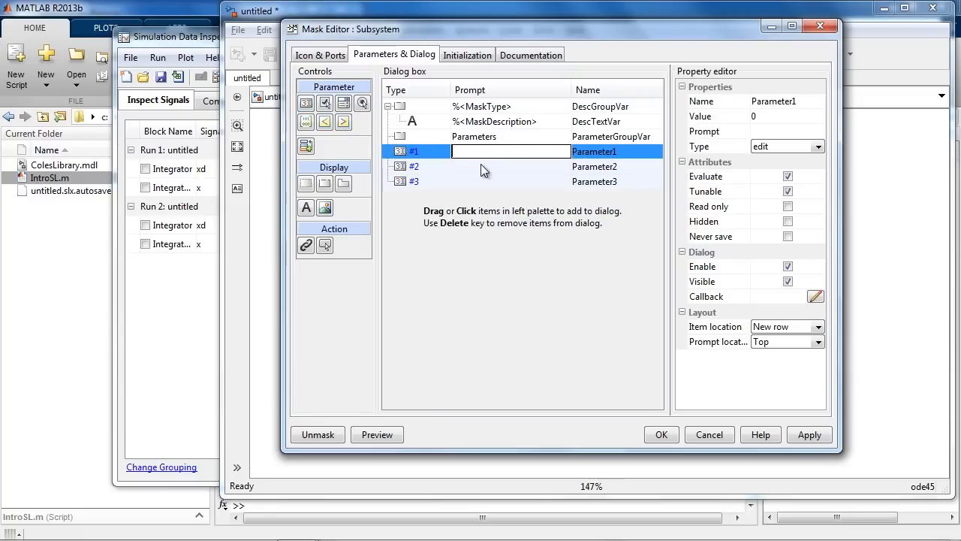
type("Mass")
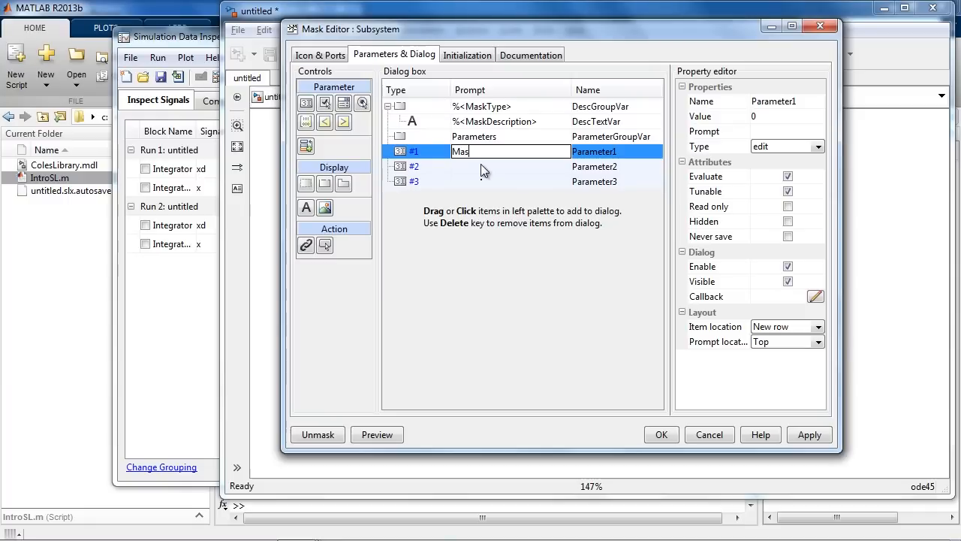
left_click(489, 165)
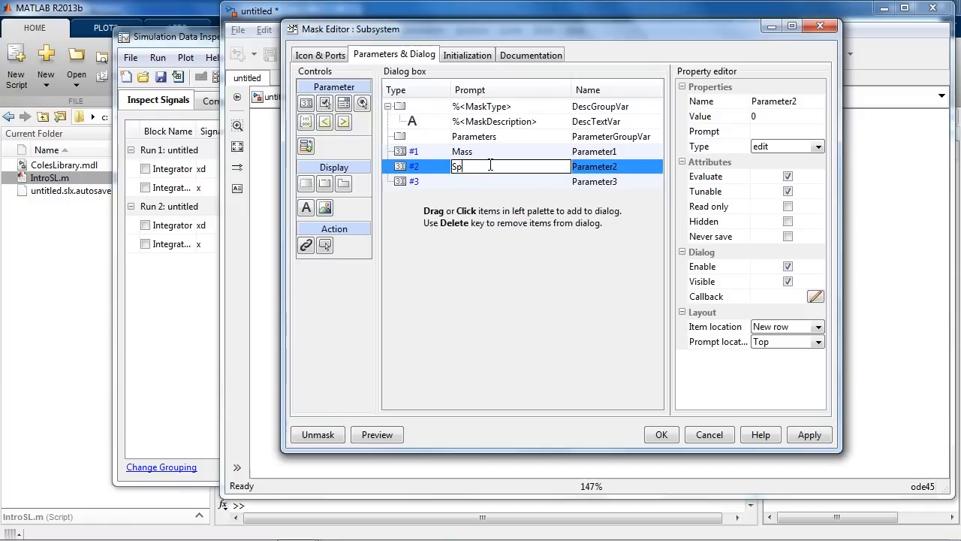
left_click(482, 181)
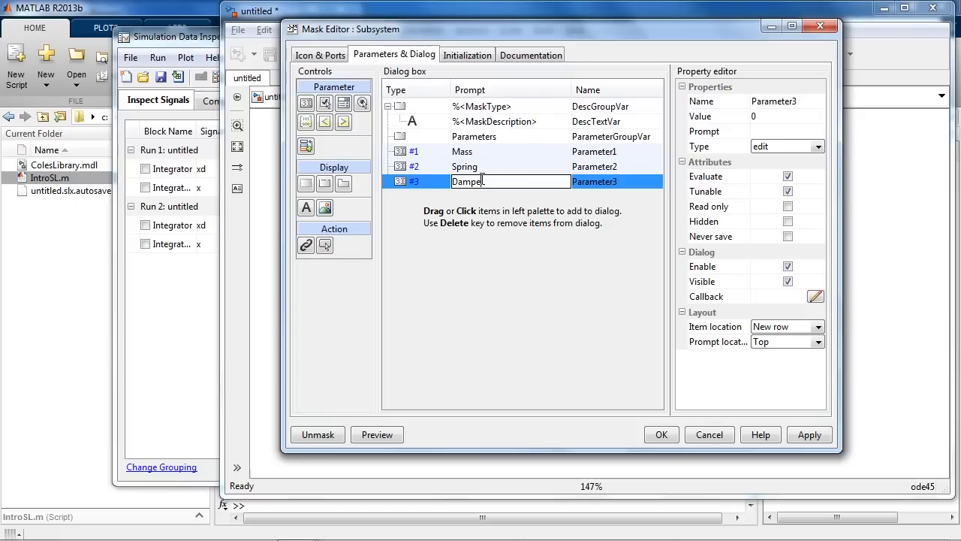
Name the Mass, Spring and Damper mask parameters m, k and b, then apply the mask and close its editor
left_click(575, 152)
type("m")
left_click(583, 162)
type("k")
left_click(589, 179)
type("b")
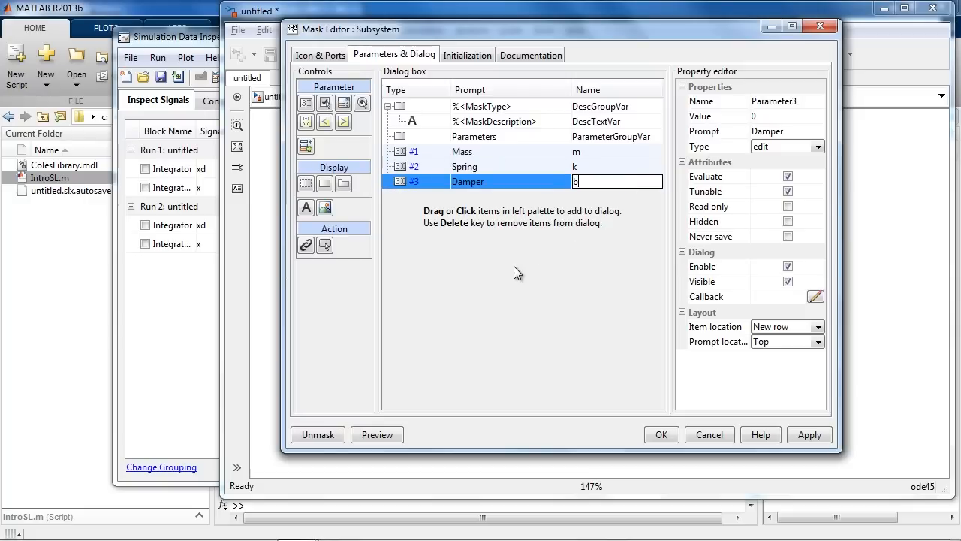
left_click(514, 266)
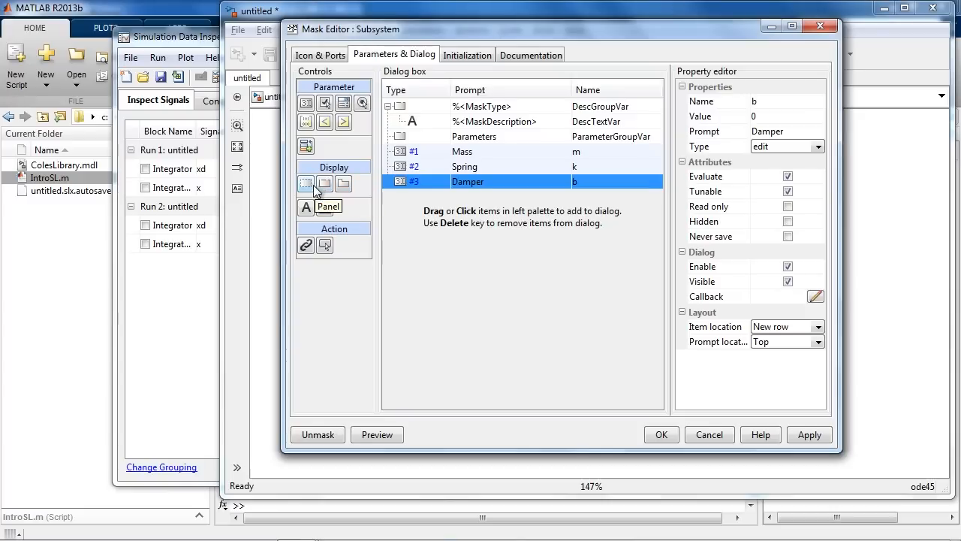
left_click(808, 436)
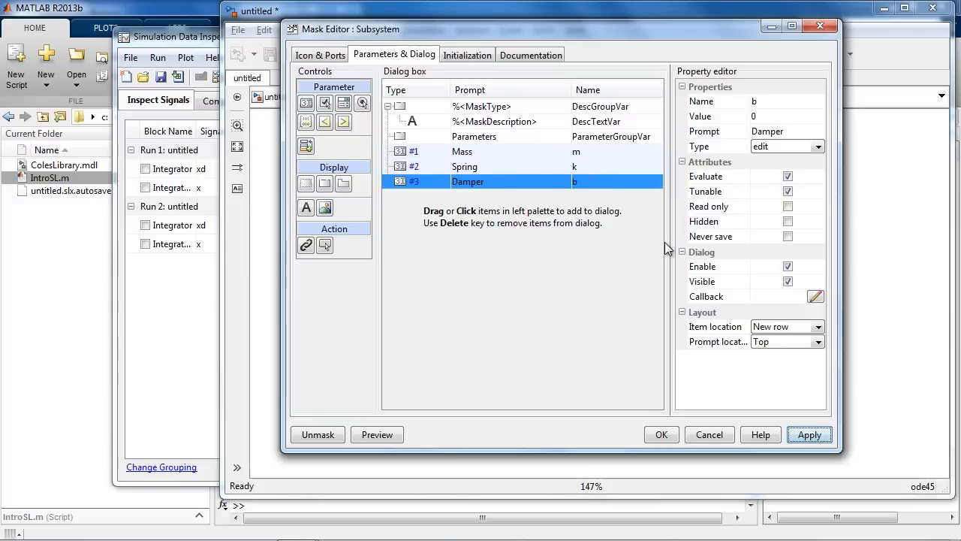
left_click(661, 433)
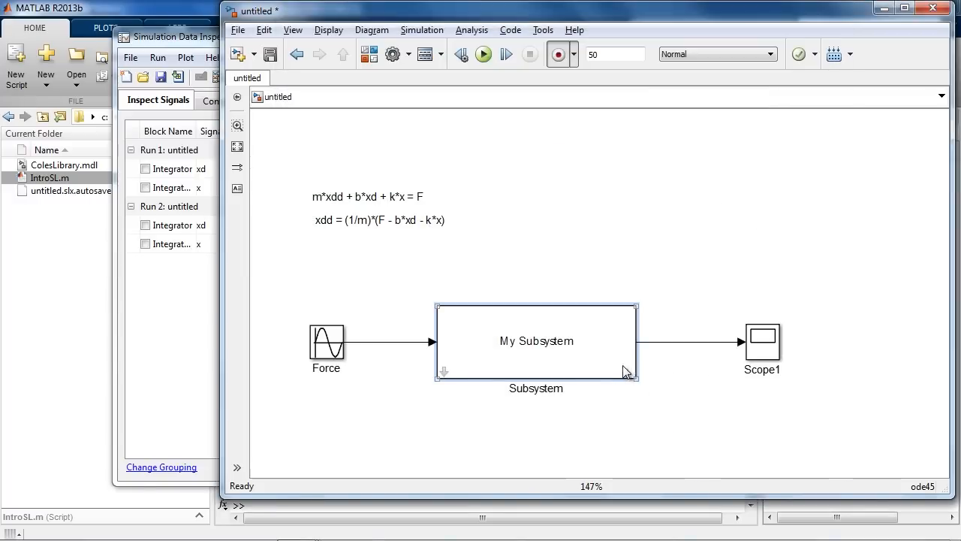
Examine the masked subsystem's parameter dialog and the blocks under its mask, then return to the top-level model
double_click(530, 342)
left_click_drag(715, 241, 486, 90)
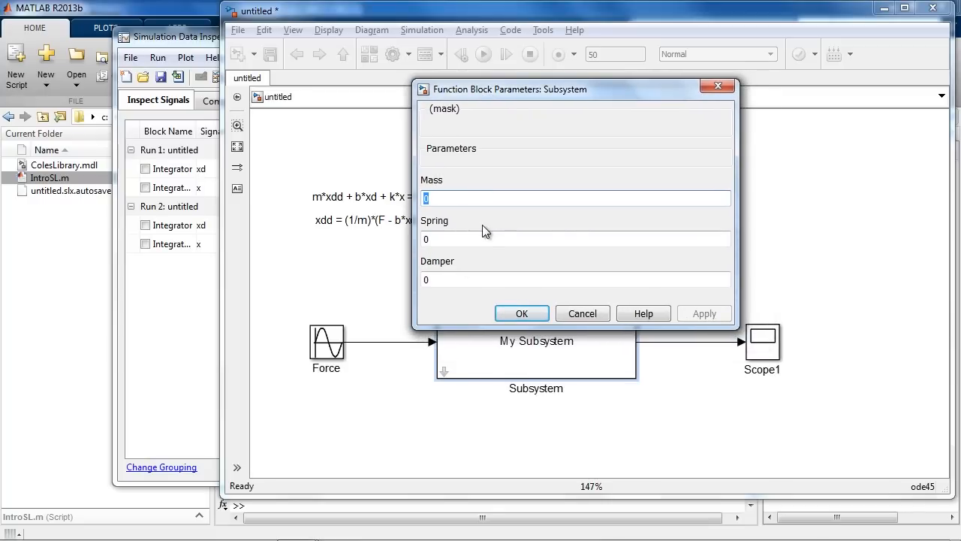
left_click(517, 313)
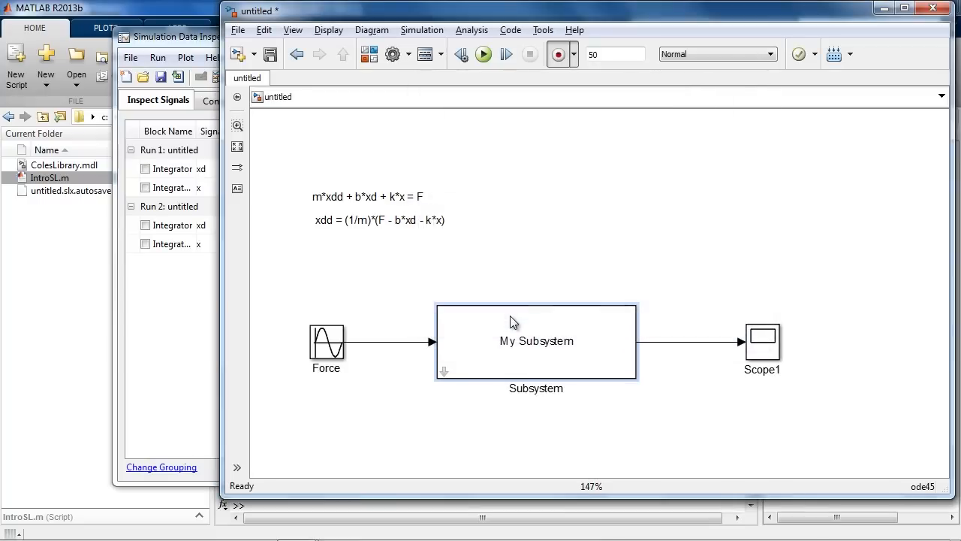
left_click(444, 372)
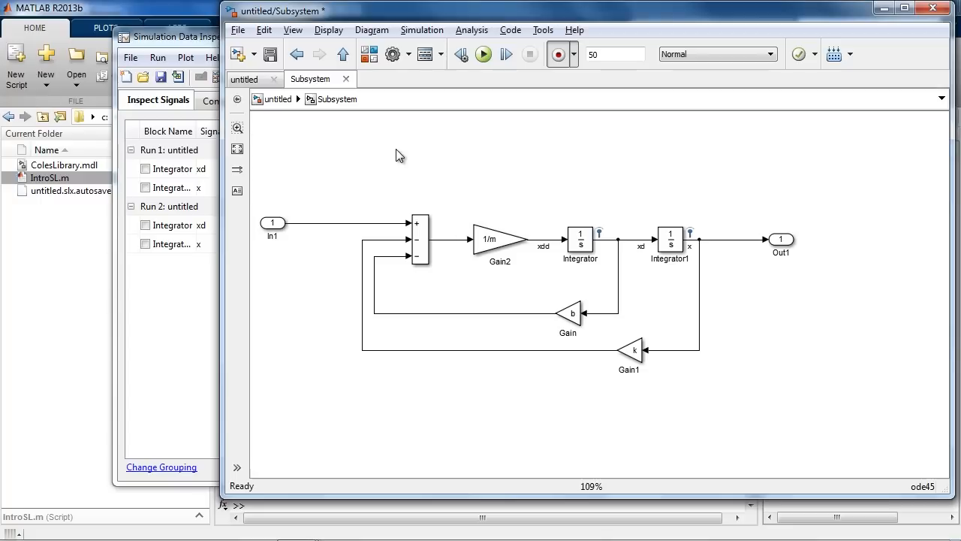
left_click(345, 79)
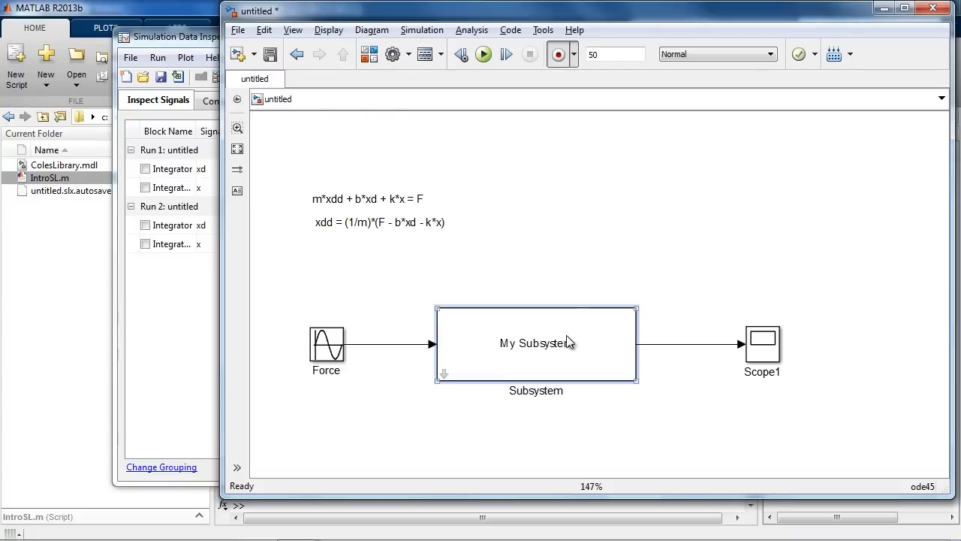
Set the masked subsystem's Mass to m, Spring to k and Damper to b
double_click(574, 353)
left_click_drag(684, 246, 393, 150)
type("m")
key("Tab")
type("k")
key("Tab")
type("b")
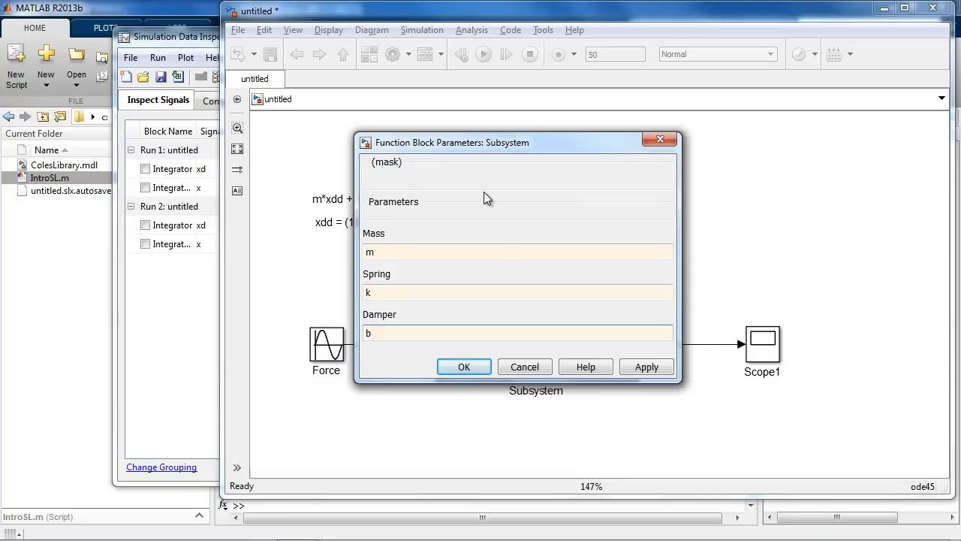
left_click(467, 365)
Run the simulation and compare the x signal of Run 3 with that of Run 2, then clear the plot
left_click(483, 54)
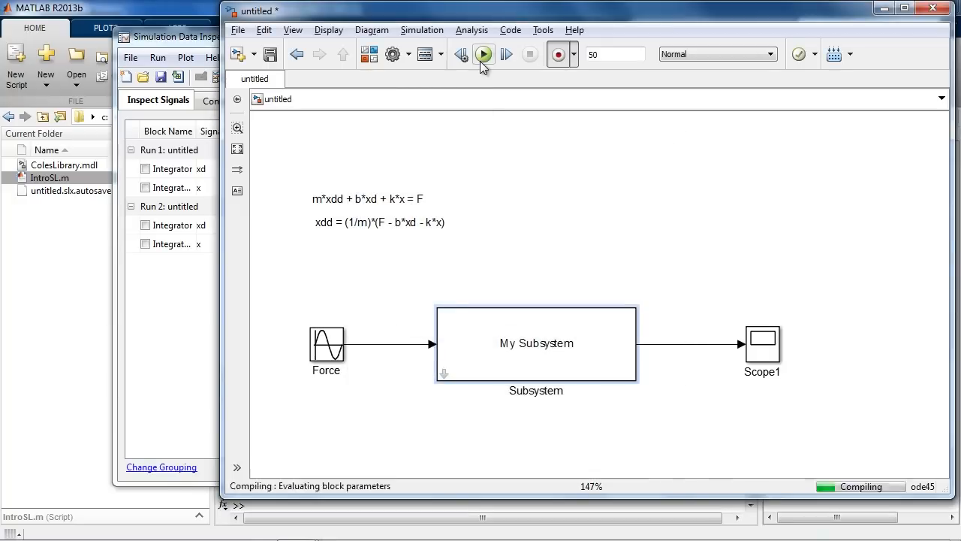
left_click(145, 300)
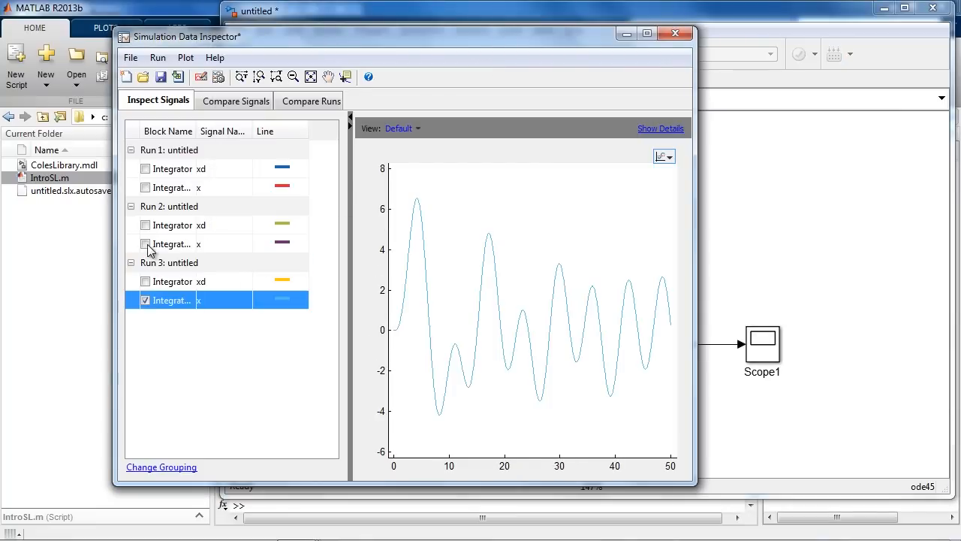
left_click(146, 245)
left_click(145, 301)
left_click(145, 301)
left_click(145, 301)
left_click(145, 301)
left_click(145, 301)
left_click(146, 245)
Switch to the model and change the Spring value in the masked subsystem's parameters
left_click(601, 340)
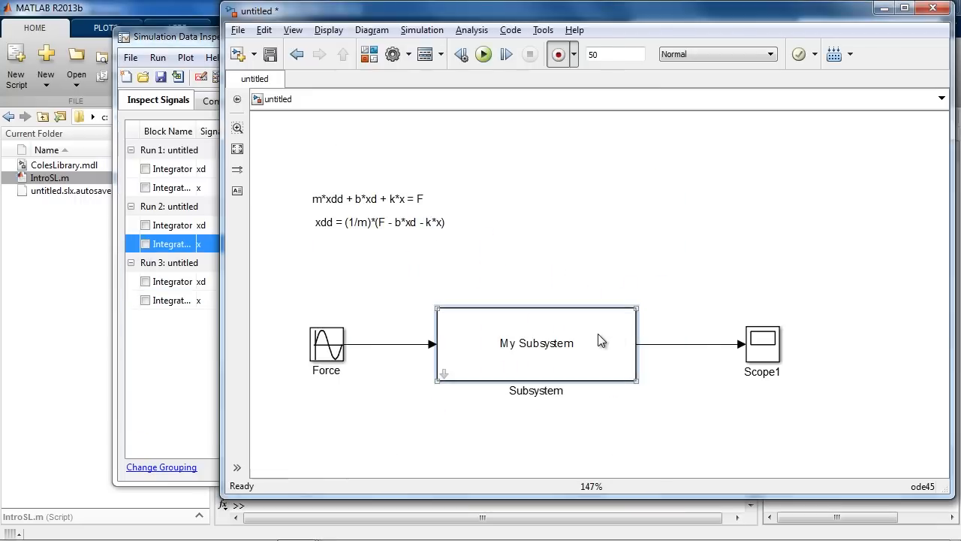
double_click(598, 340)
key("Tab")
left_click(693, 393)
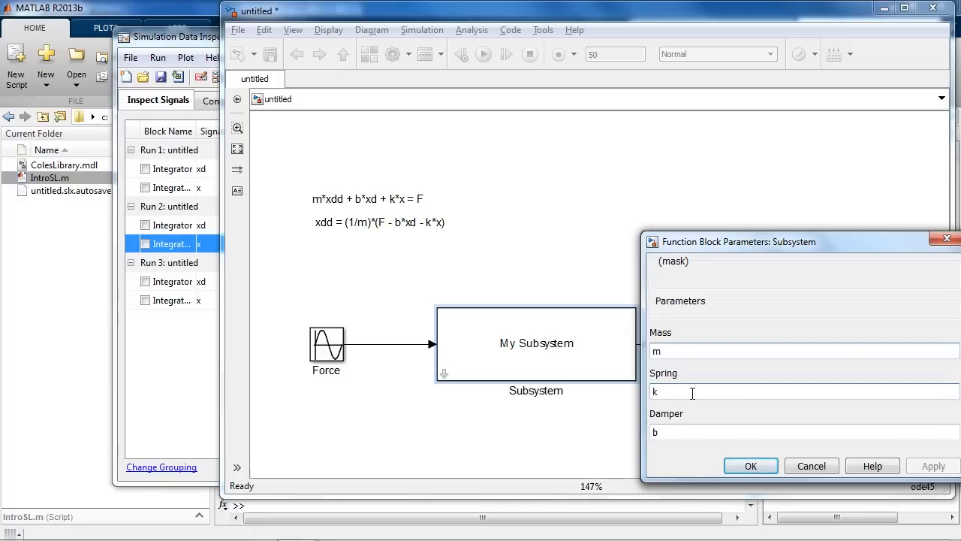
key("Return")
Simulate the model again and plot the x signals of Run 4 and Run 3 together, then hide both curves
left_click(484, 55)
left_click(145, 356)
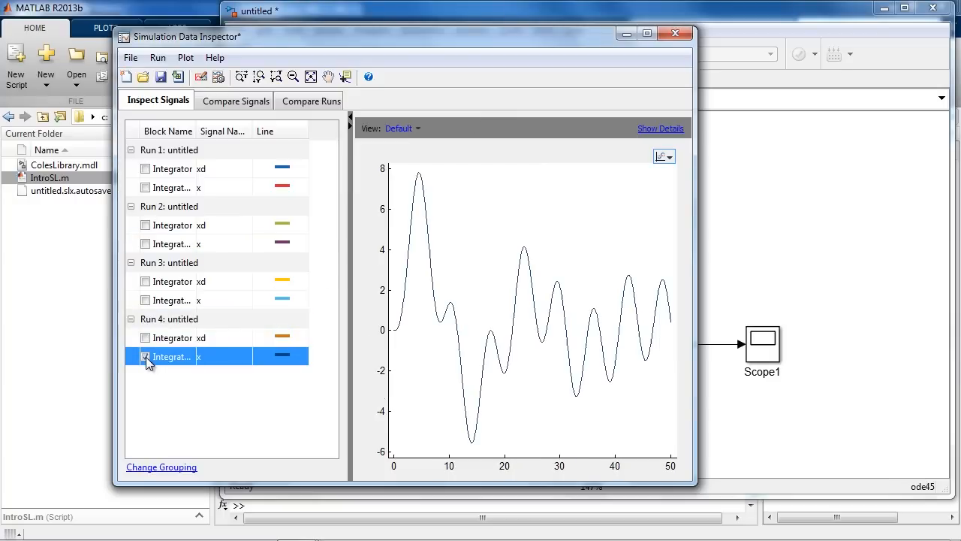
left_click(144, 301)
left_click(145, 301)
left_click(145, 357)
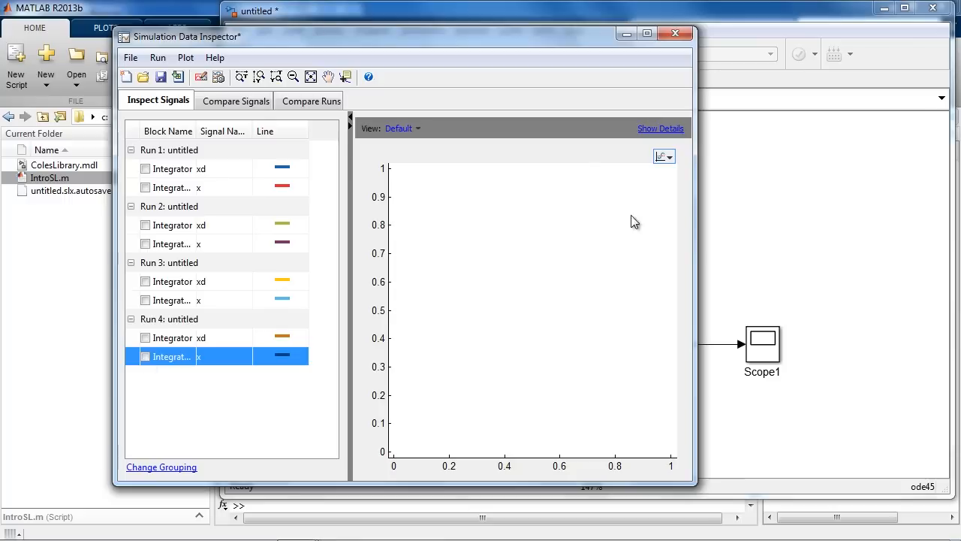
Switch to the model and place a copy of the masked Subsystem block directly below the original
left_click(767, 152)
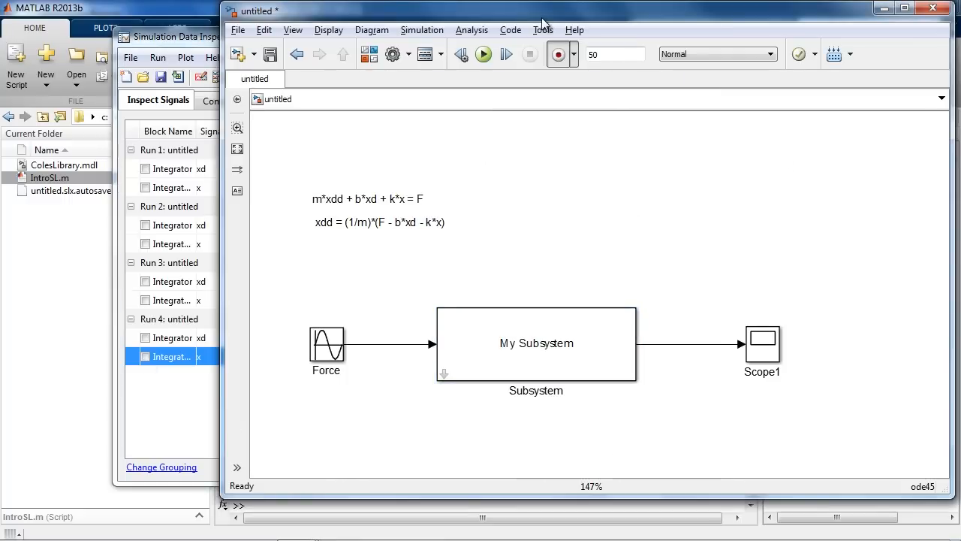
left_click_drag(542, 20, 417, 32)
left_click(425, 348)
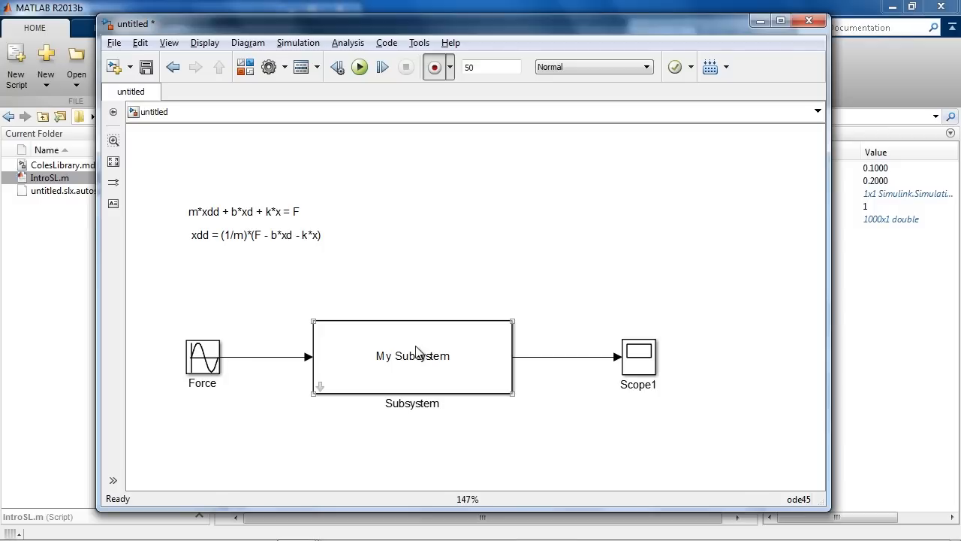
left_click_drag(417, 351, 423, 457)
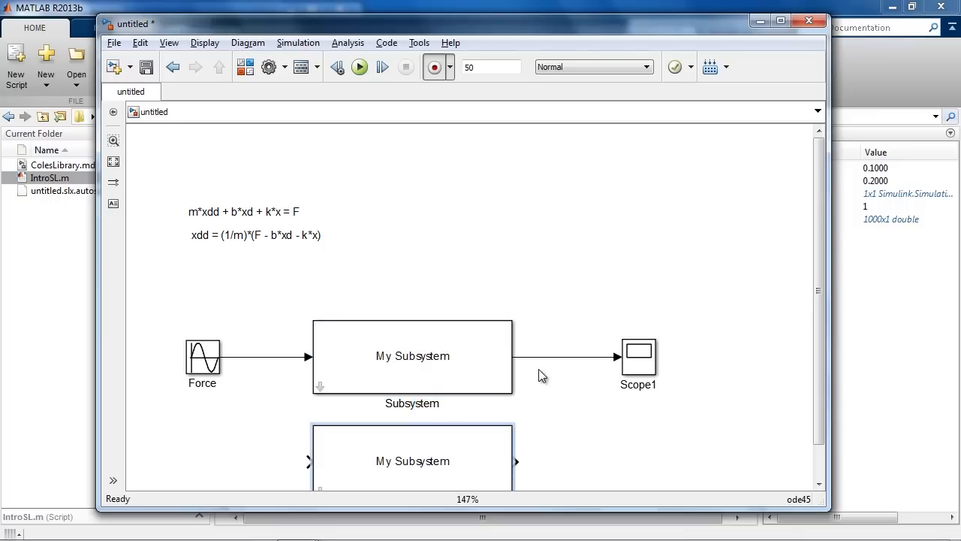
left_click_drag(579, 393, 605, 265)
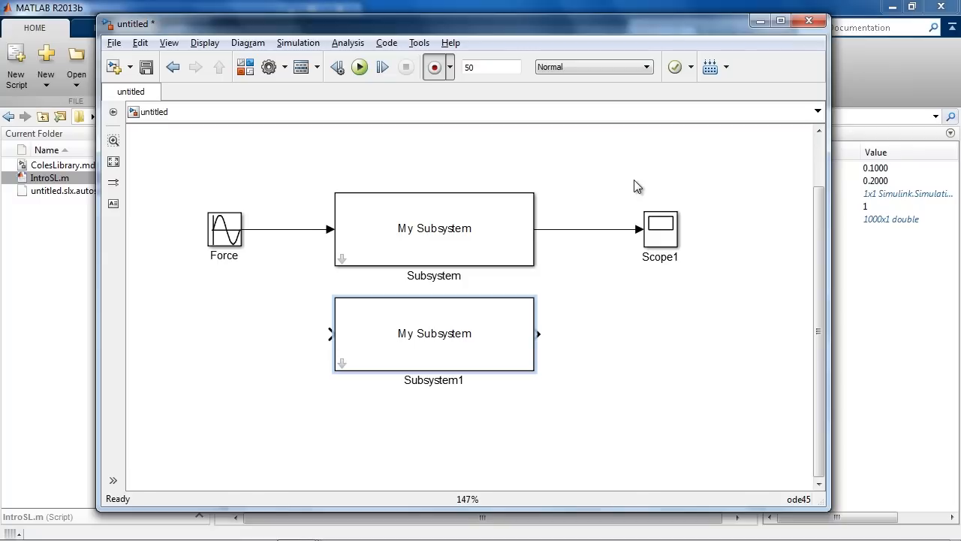
left_click(352, 221)
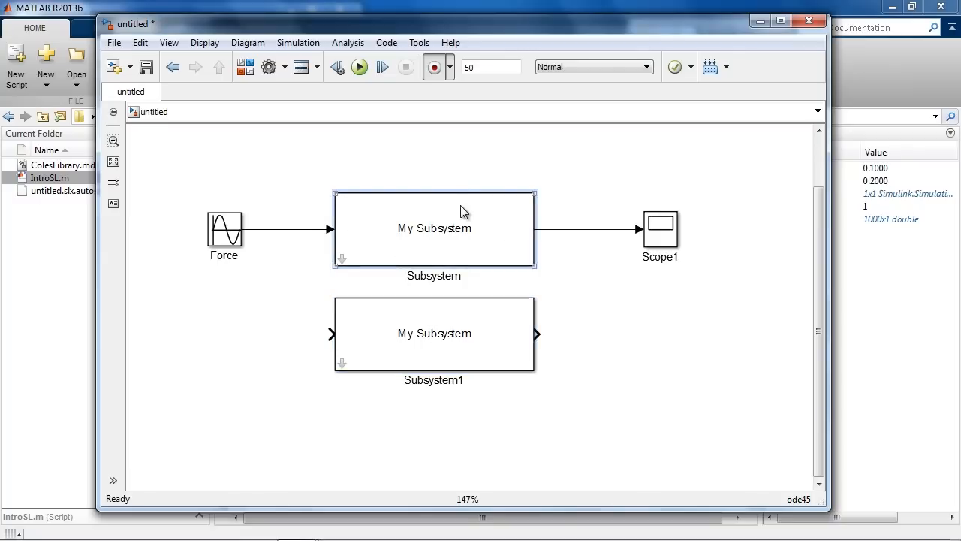
left_click(436, 317)
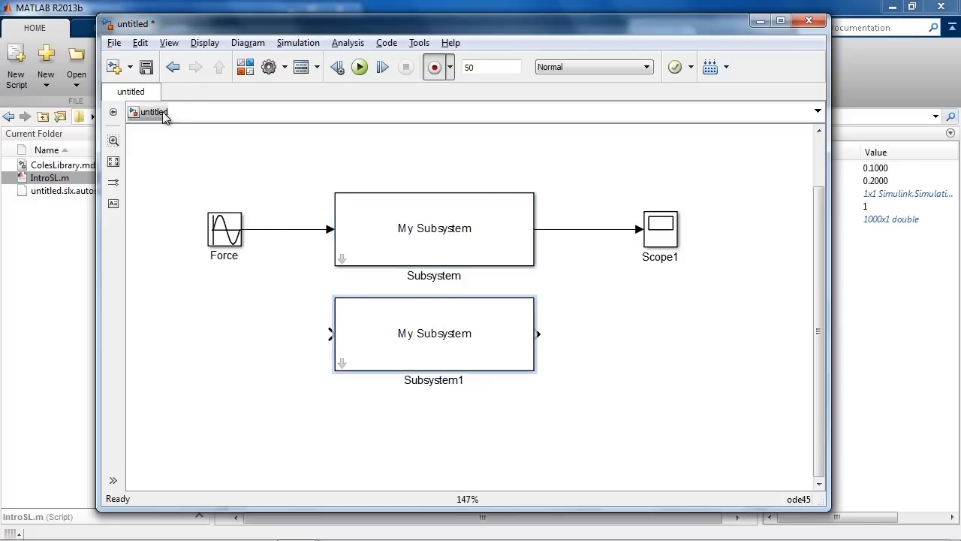
Connect a Step source from the Sources library to Subsystem1's input and a copy of the Scope1 block to its output
left_click(247, 67)
left_click(60, 109)
left_click(83, 98)
left_click(67, 234)
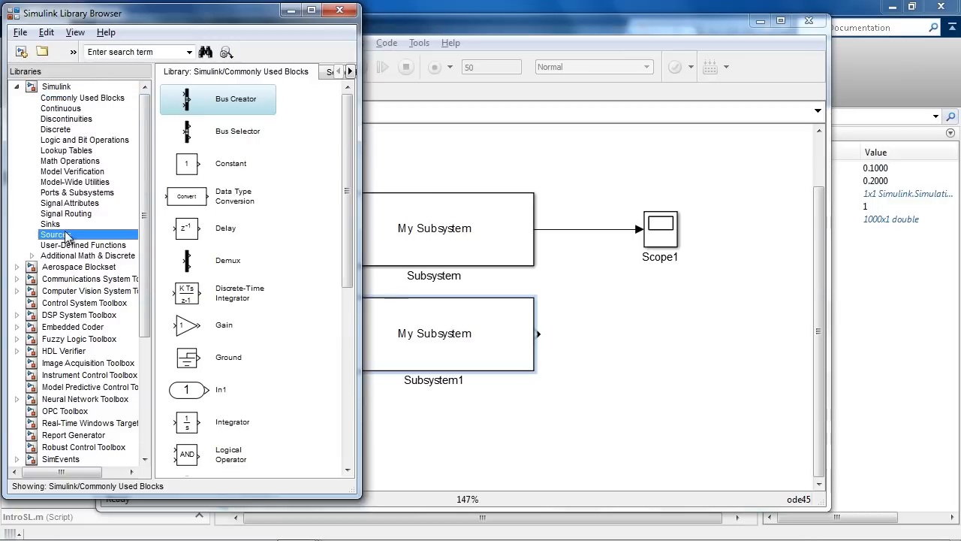
left_click_drag(346, 189, 347, 365)
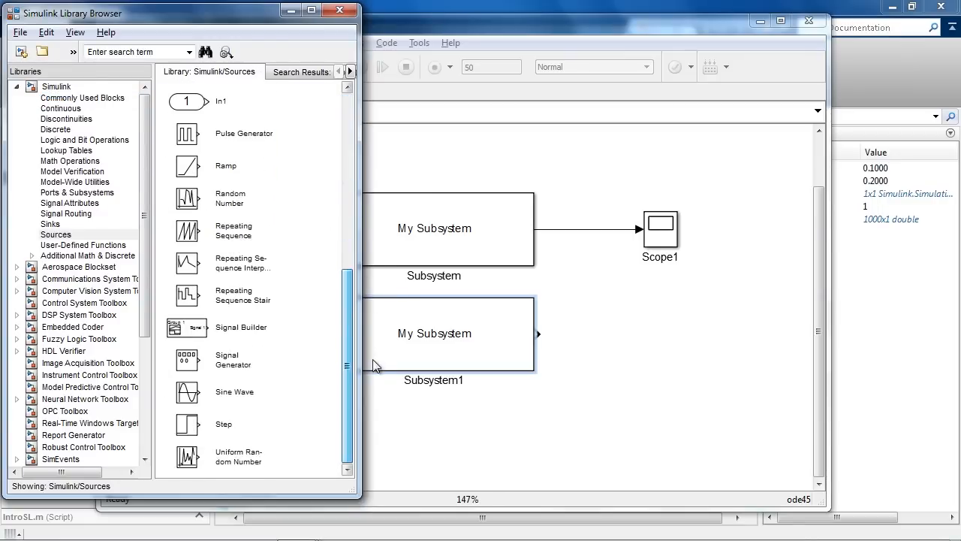
mouse_move(230, 423)
left_mouse_down()
mouse_move(381, 414)
mouse_move(220, 321)
mouse_move(226, 338)
mouse_move(331, 331)
left_mouse_up()
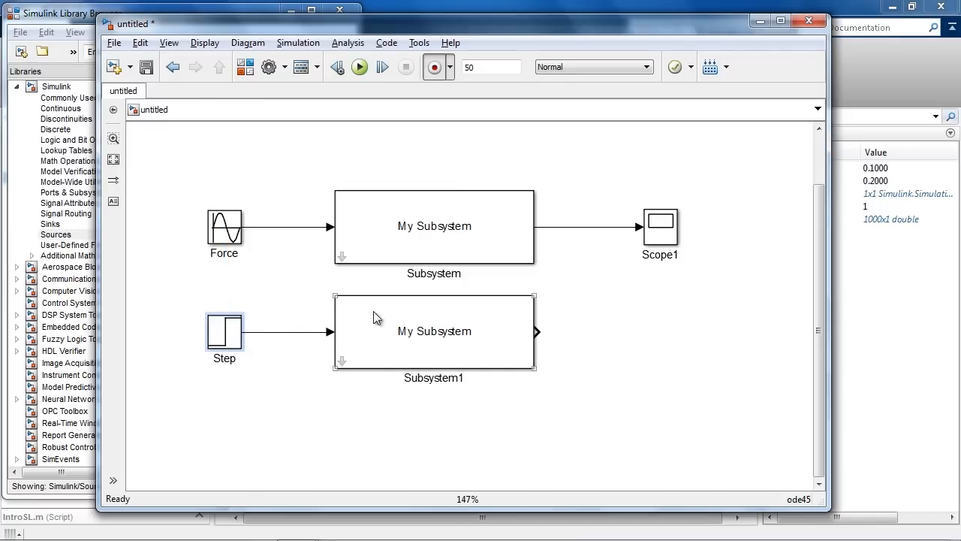
mouse_move(661, 227)
left_mouse_down()
mouse_move(638, 326)
mouse_move(661, 328)
left_mouse_up()
left_click_drag(538, 331, 638, 331)
Simulate the model and plot the two x signals of Run 5, first individually and finally together
left_click(360, 68)
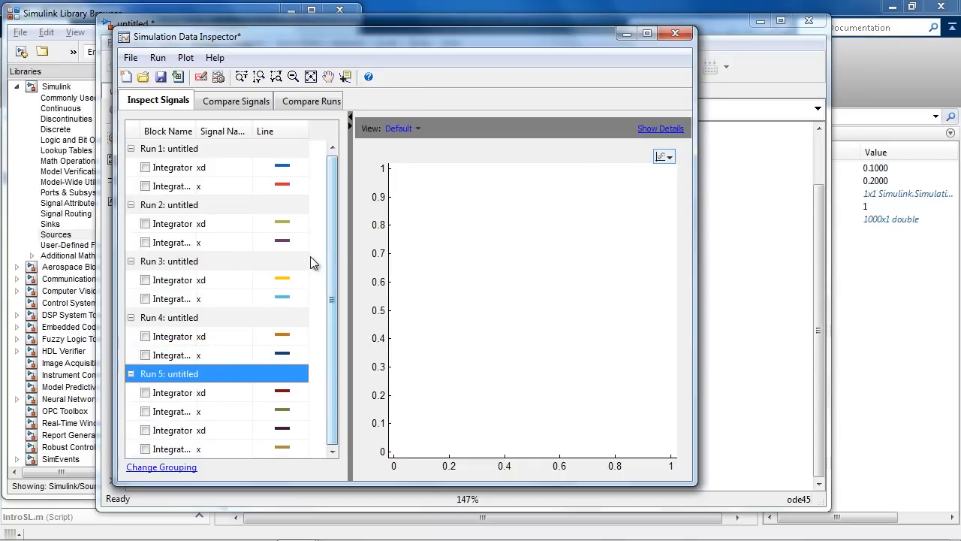
left_click(146, 449)
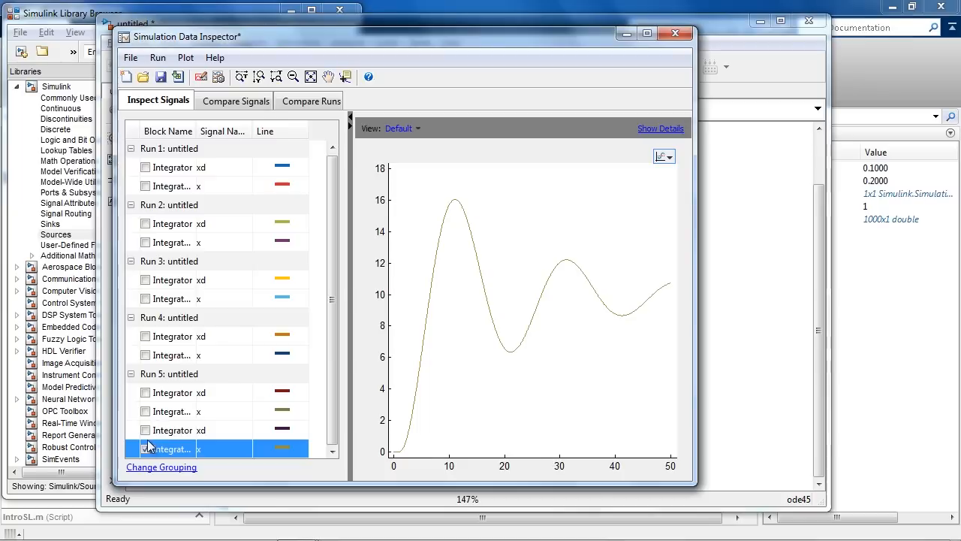
left_click(146, 448)
left_click(145, 411)
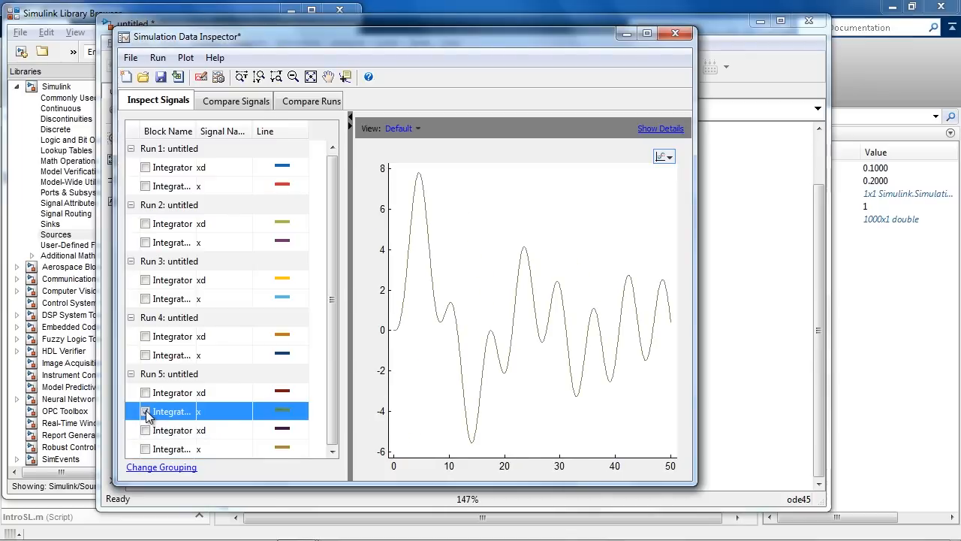
left_click(145, 412)
left_click(146, 449)
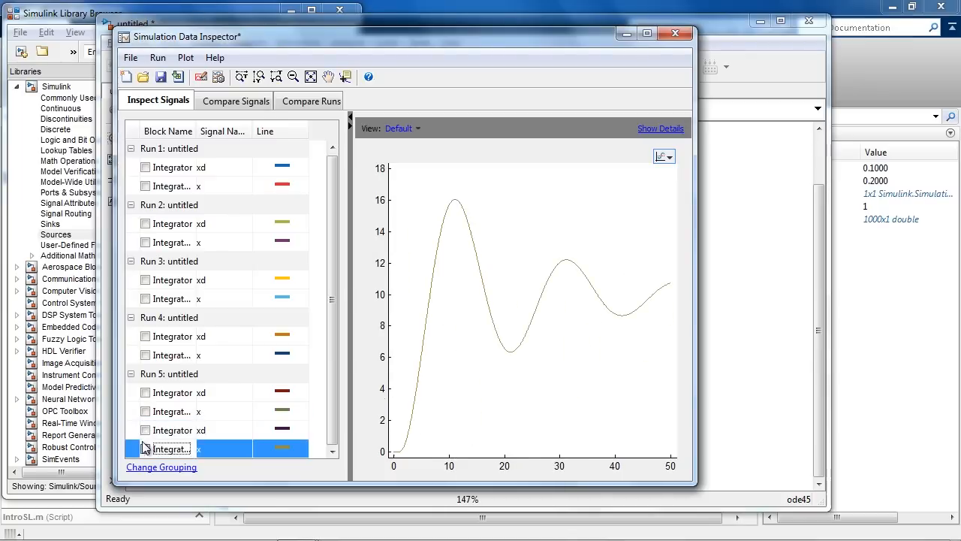
left_click(145, 412)
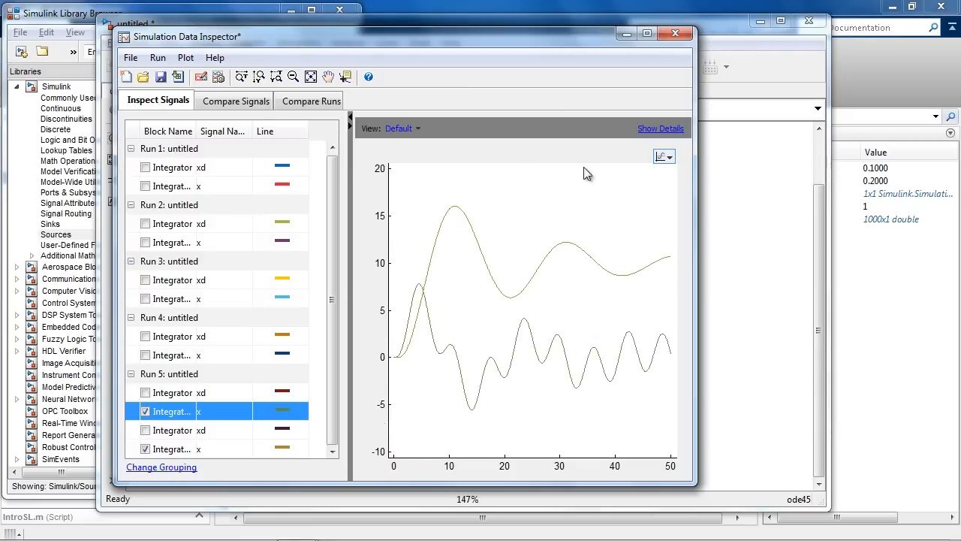
Switch to the model and delete the upper chain of Force, Subsystem and Scope1 with its connecting lines
left_click(756, 87)
left_click_drag(202, 172, 661, 255)
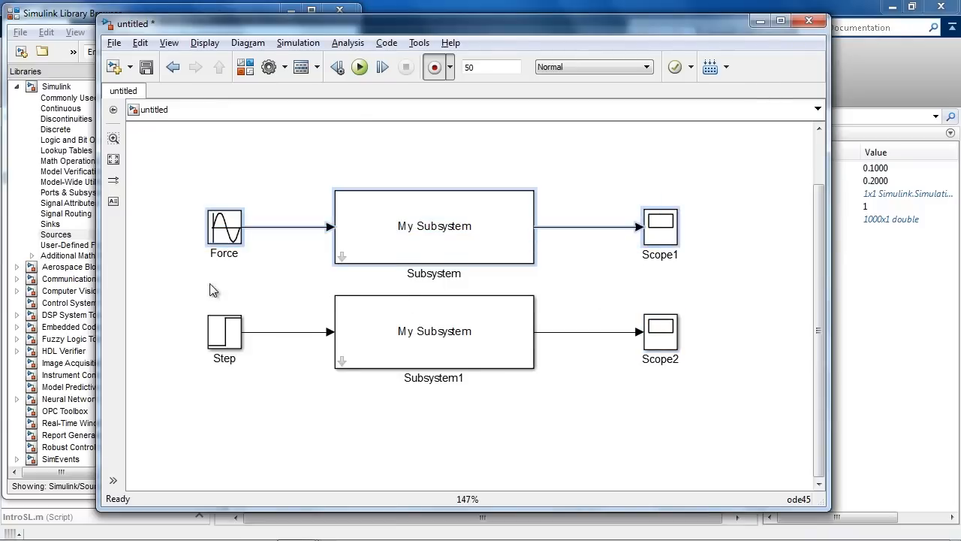
key("Delete")
left_click_drag(244, 263, 648, 386)
Simulate the model and compare the x signal of Run 6 with the second x signal of Run 5, then hide the Run 6 curve
left_click(360, 66)
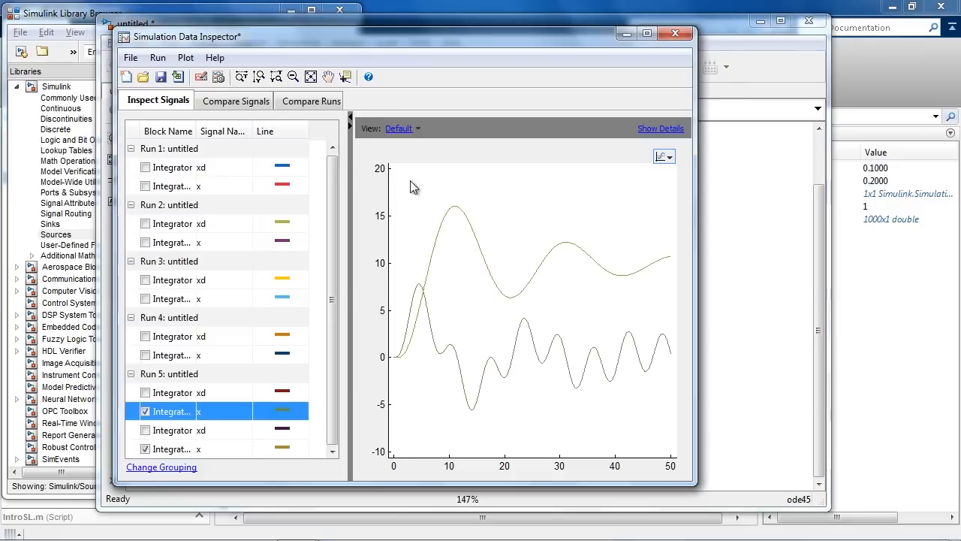
left_click(147, 449)
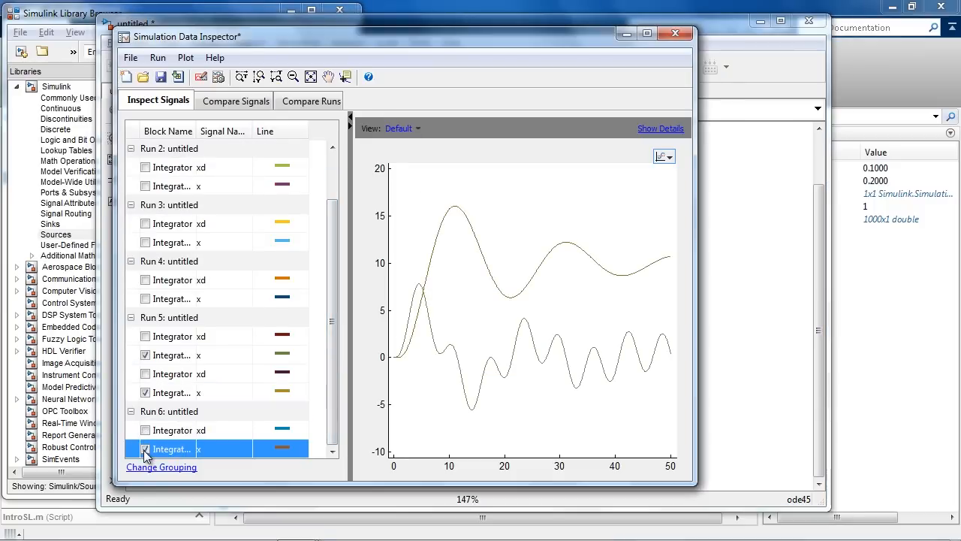
left_click(145, 354)
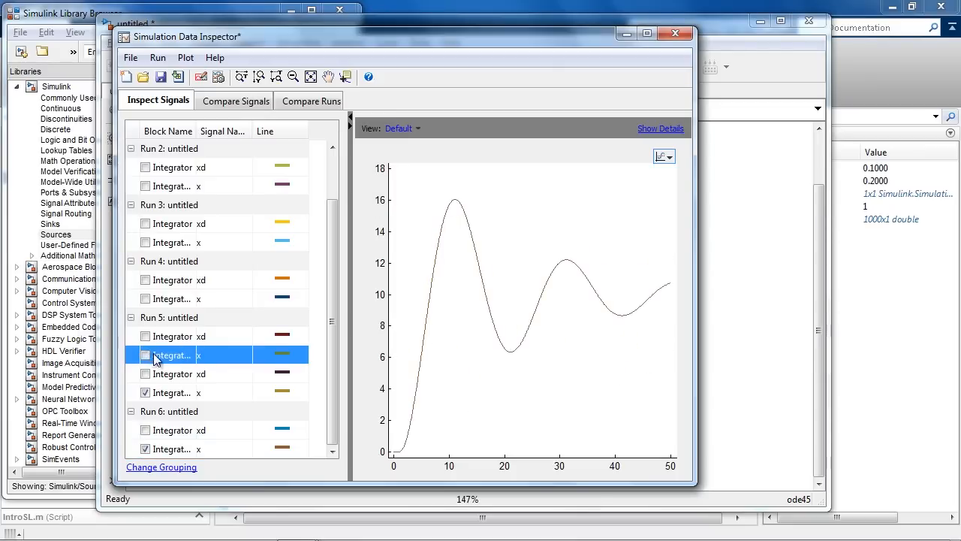
left_click(150, 449)
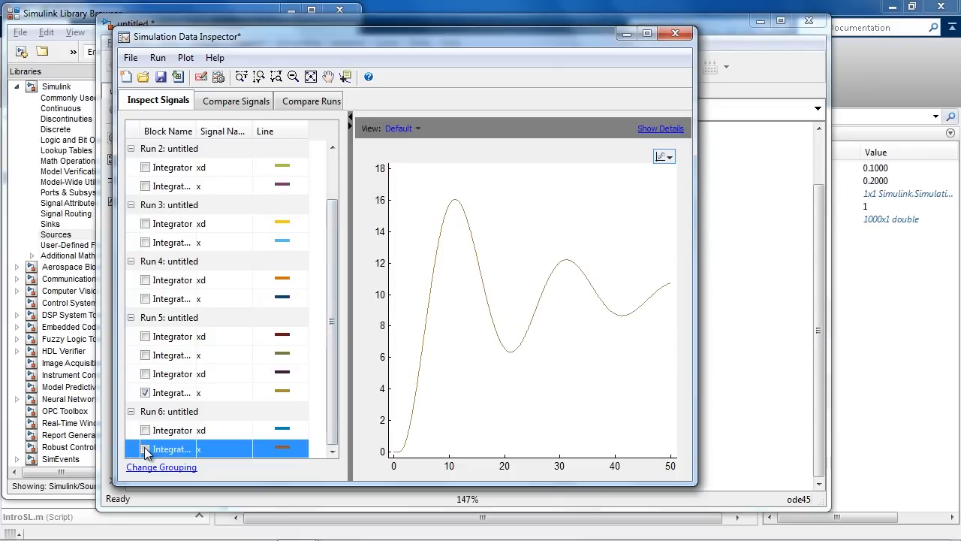
Switch to the model and move the connected Step, Subsystem1 and Scope2 blocks up together in the diagram
left_click(796, 209)
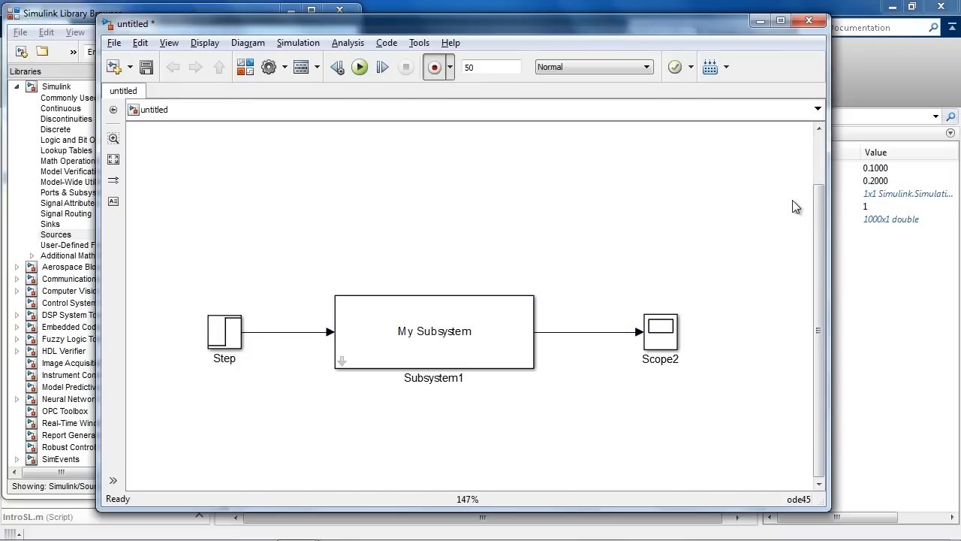
left_click_drag(201, 241, 665, 379)
left_click_drag(495, 338, 490, 261)
left_click(494, 340)
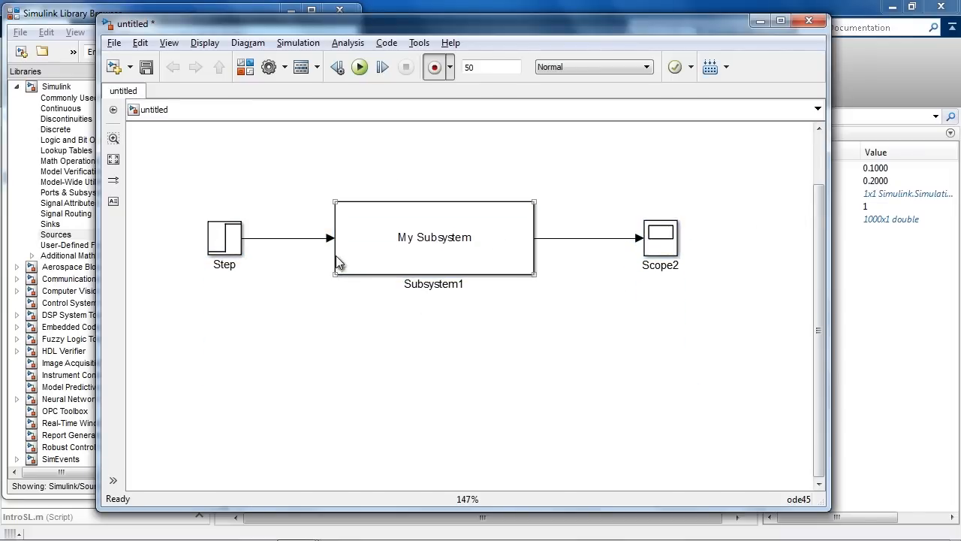
Detach Step from Subsystem1 and move Step left and Subsystem1 with Scope2 right to make room between them
left_click_drag(205, 202, 318, 238)
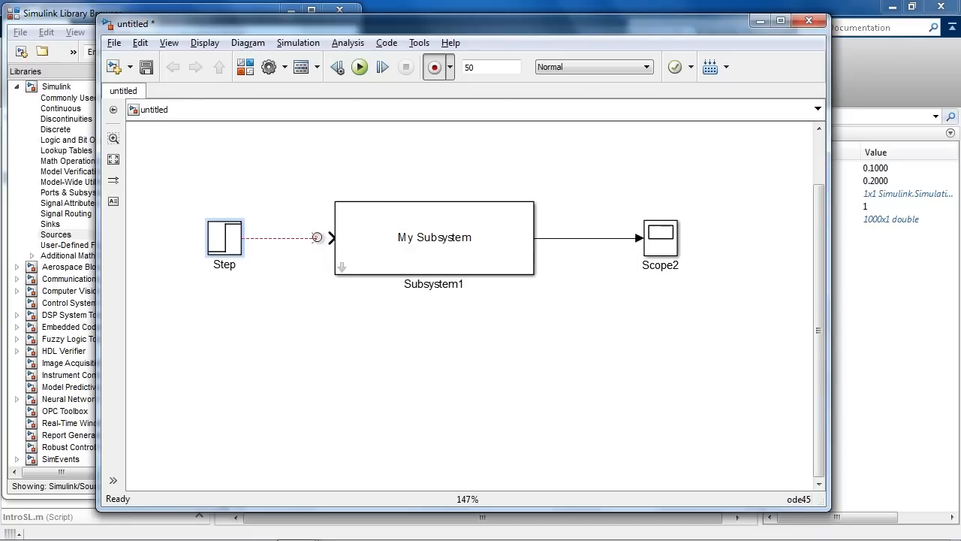
left_click_drag(210, 203, 164, 240)
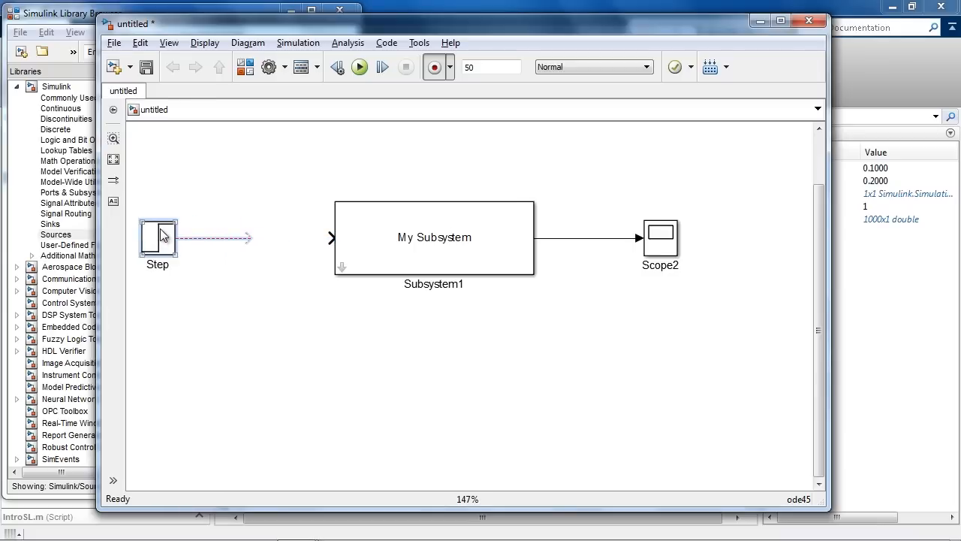
left_click_drag(389, 159, 661, 268)
left_click_drag(432, 229, 486, 223)
Insert a PID Controller (2DOF) from the Continuous library before Subsystem1, wiring its output to Subsystem1 and Step to its Ref input
left_click(241, 73)
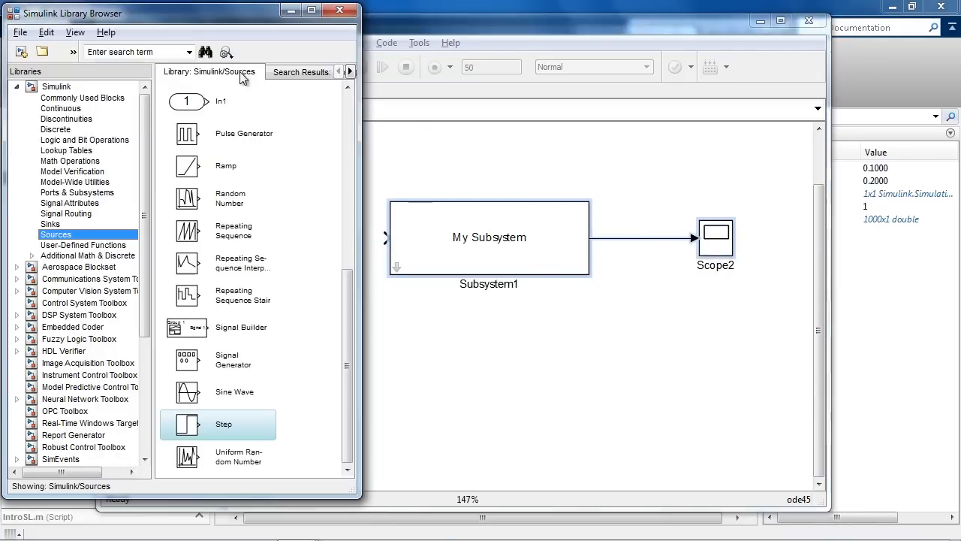
left_click(109, 108)
scroll(206, 187, "down", 1)
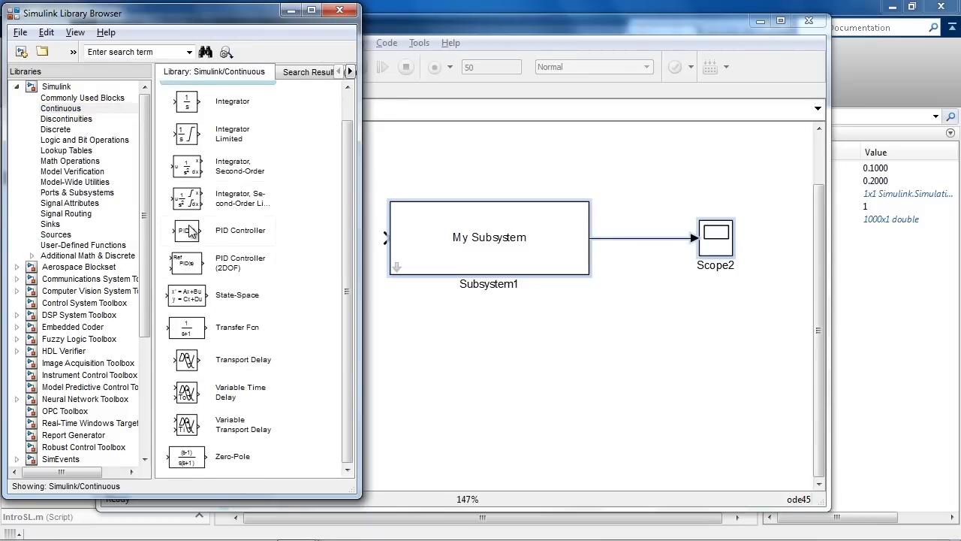
left_click_drag(186, 263, 390, 249)
left_click_drag(252, 239, 270, 227)
Align Step with the controller's Ref input and route Subsystem1's output back to the controller's second input as feedback
left_click(152, 238)
left_click_drag(152, 237, 160, 226)
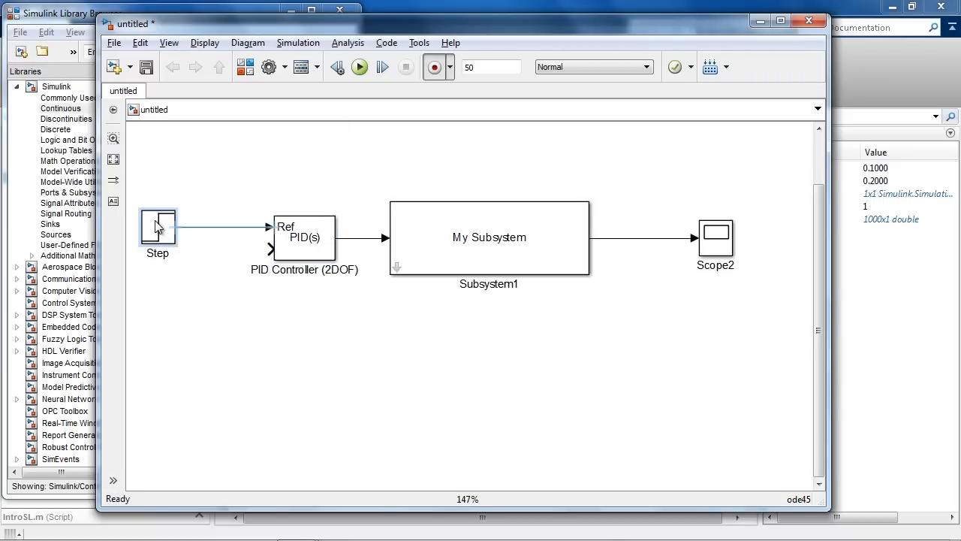
left_click_drag(652, 238, 289, 263)
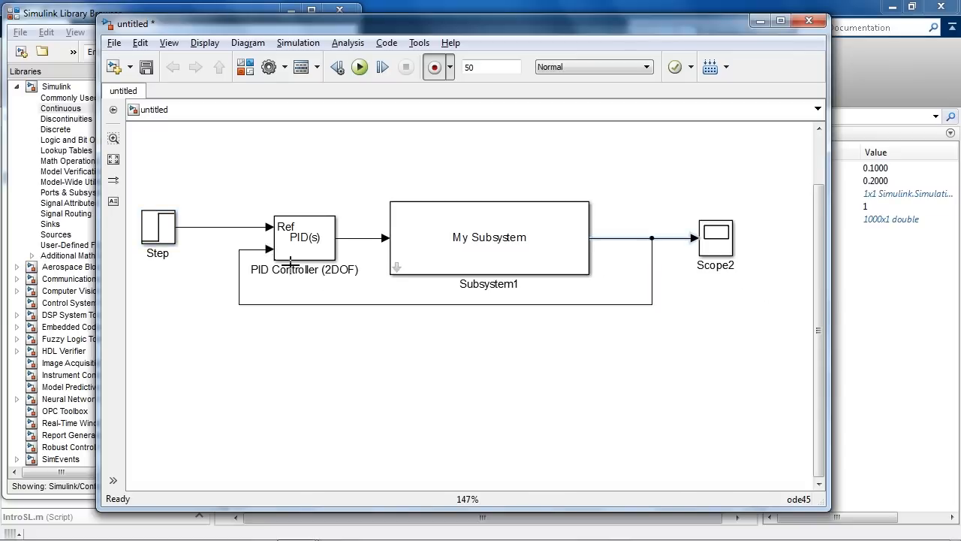
left_click(610, 328)
left_click(80, 17)
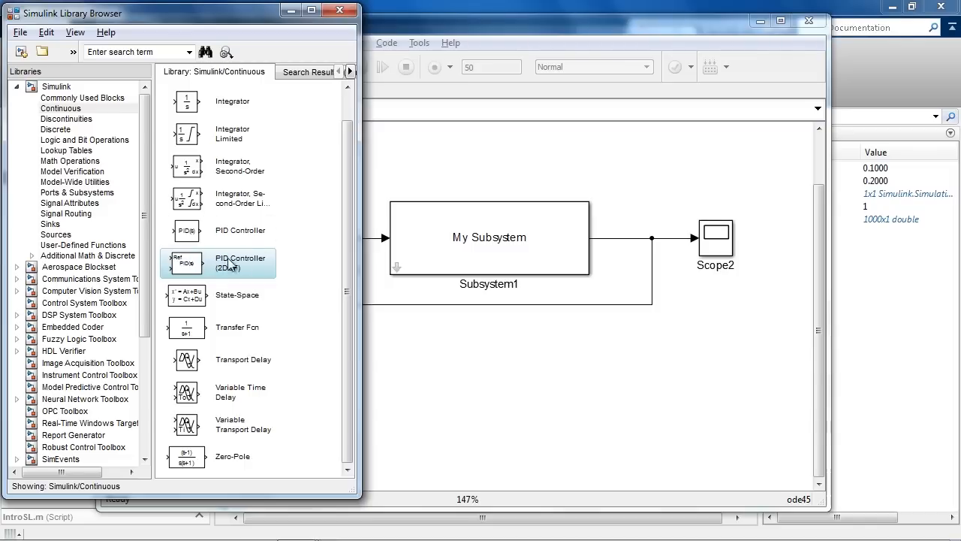
left_click(425, 193)
Set the PID Controller (2DOF) block to discrete-time with a sample time of 0.01 and apply the change
double_click(309, 235)
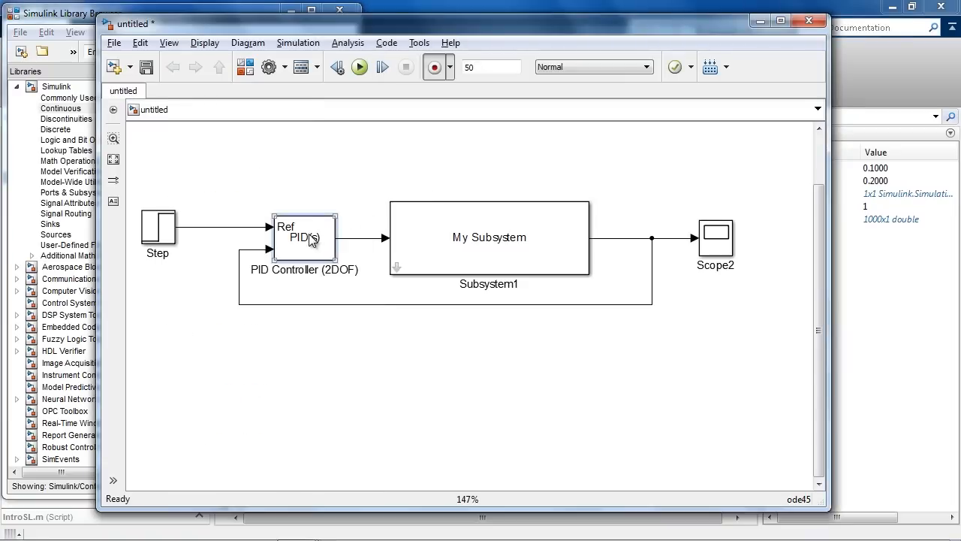
left_click(323, 166)
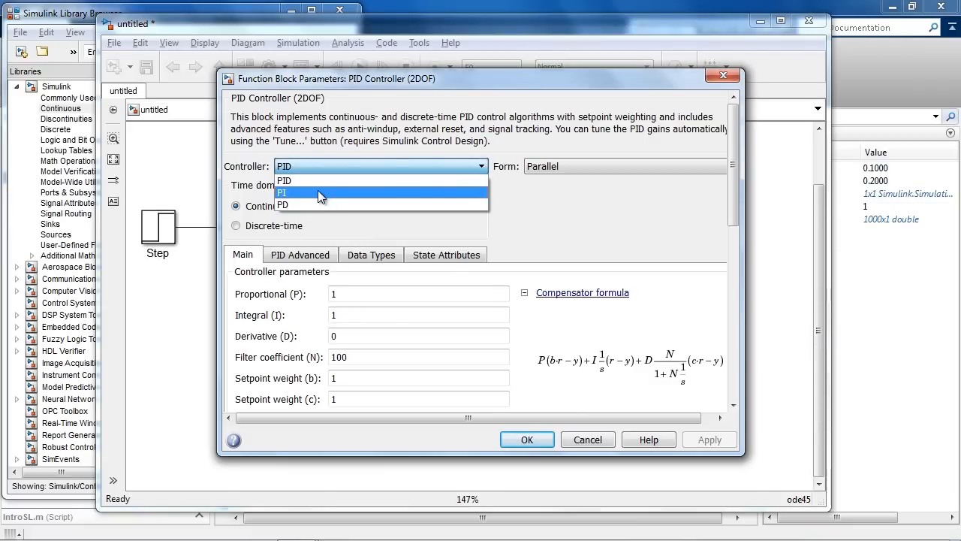
left_click(468, 229)
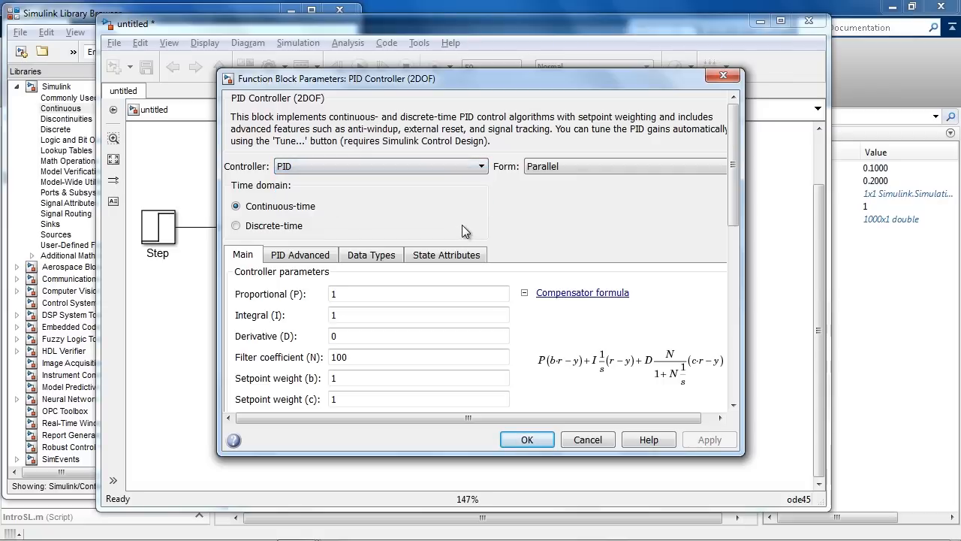
scroll(537, 204, "down", 3)
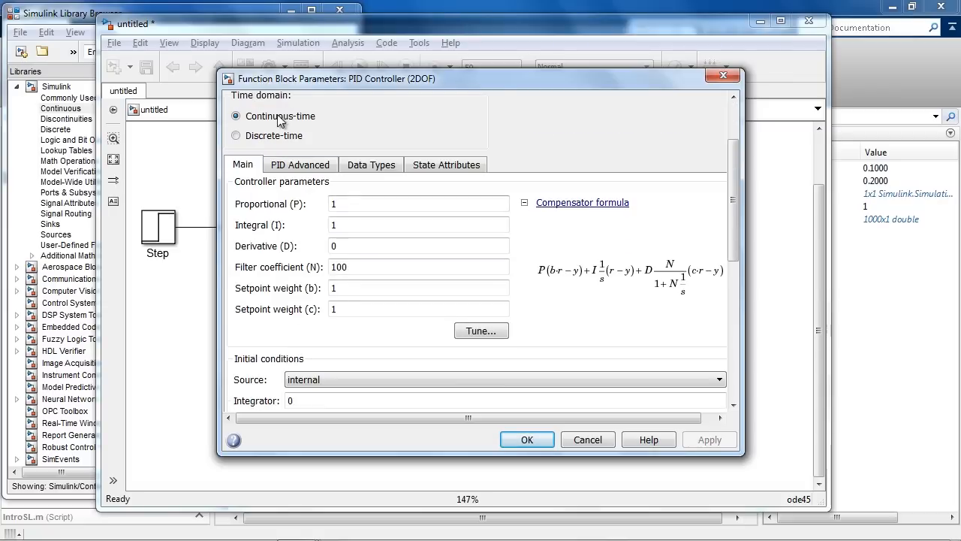
left_click(263, 136)
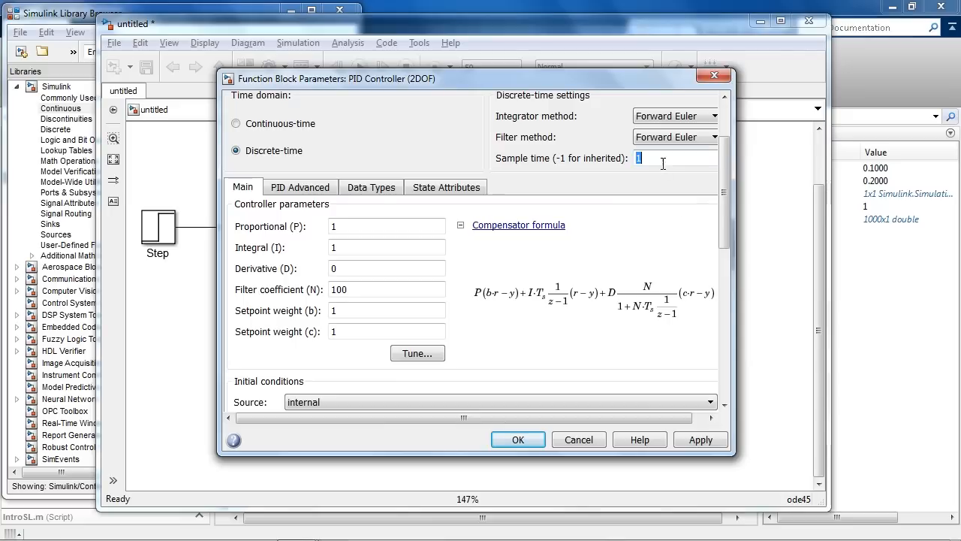
type("0.01")
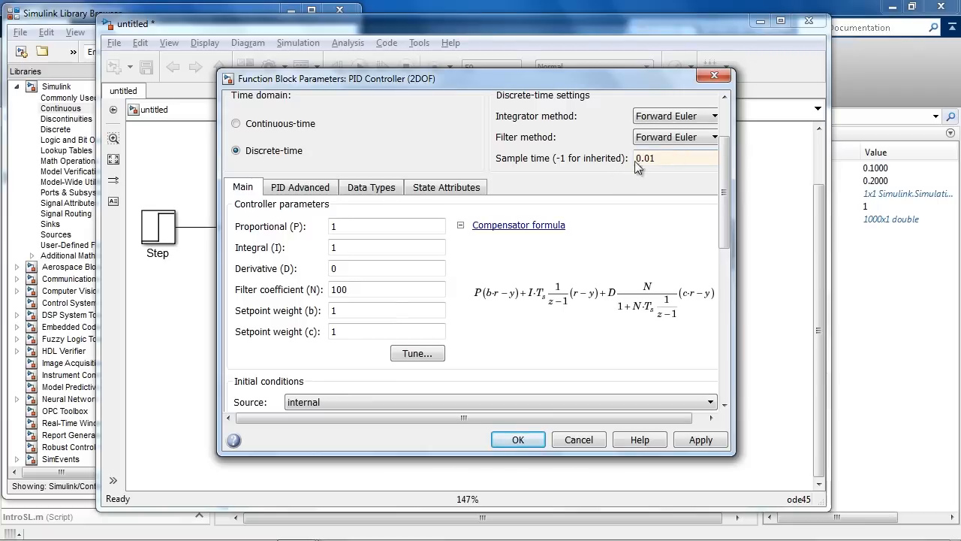
left_click(685, 438)
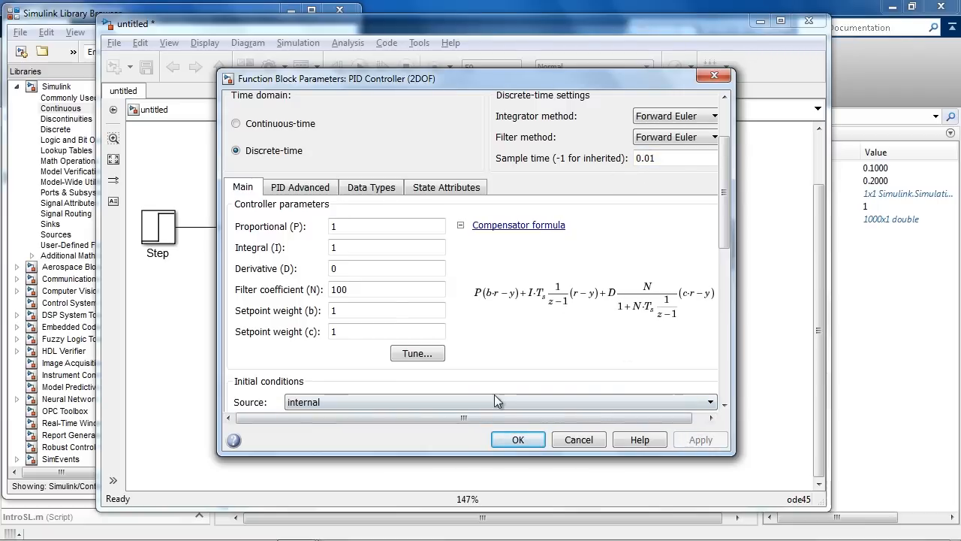
Tune the controller gains in the PID Tuner using a step reference-tracking response, and accept the tuned gains for the block
left_click(430, 356)
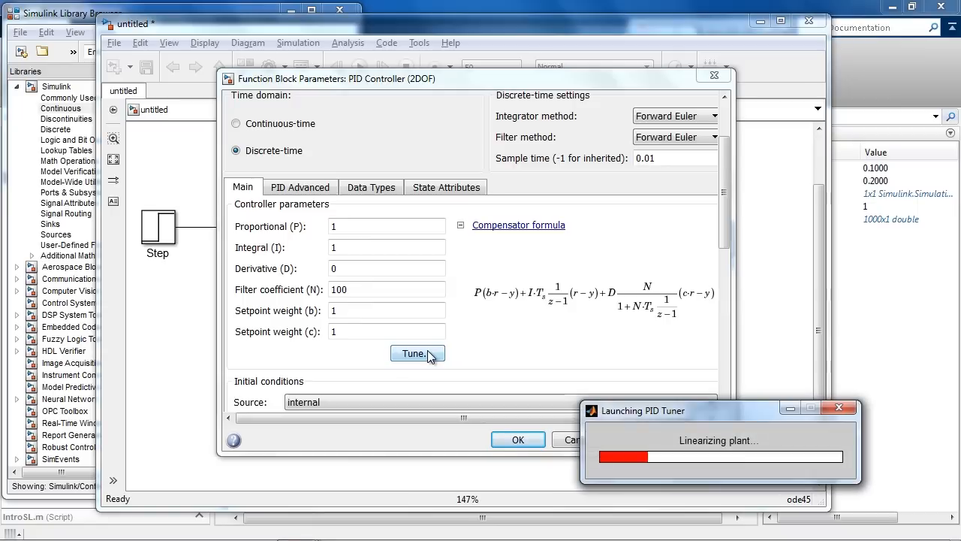
scroll(583, 297, "down", 3)
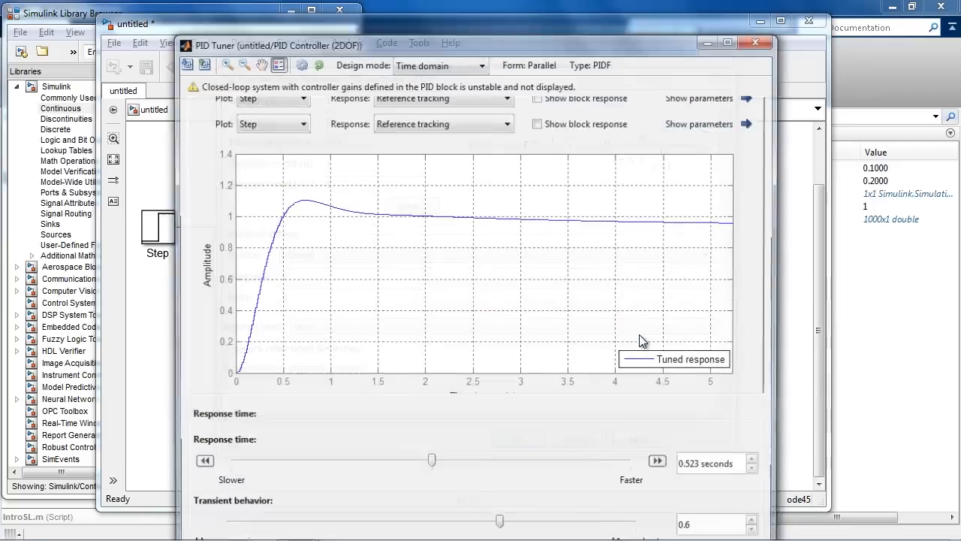
left_click(590, 356)
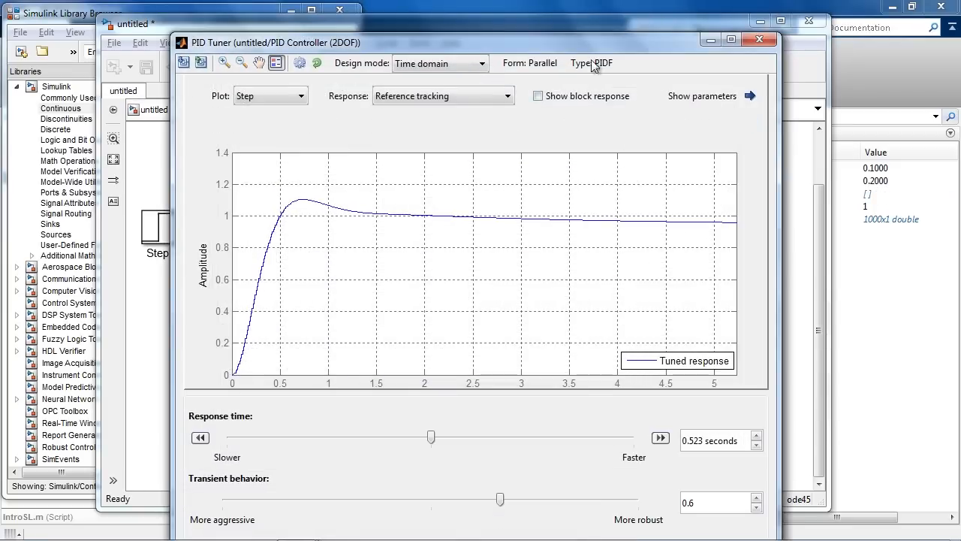
mouse_move(426, 412)
left_mouse_down()
mouse_move(603, 412)
mouse_move(426, 406)
left_mouse_up()
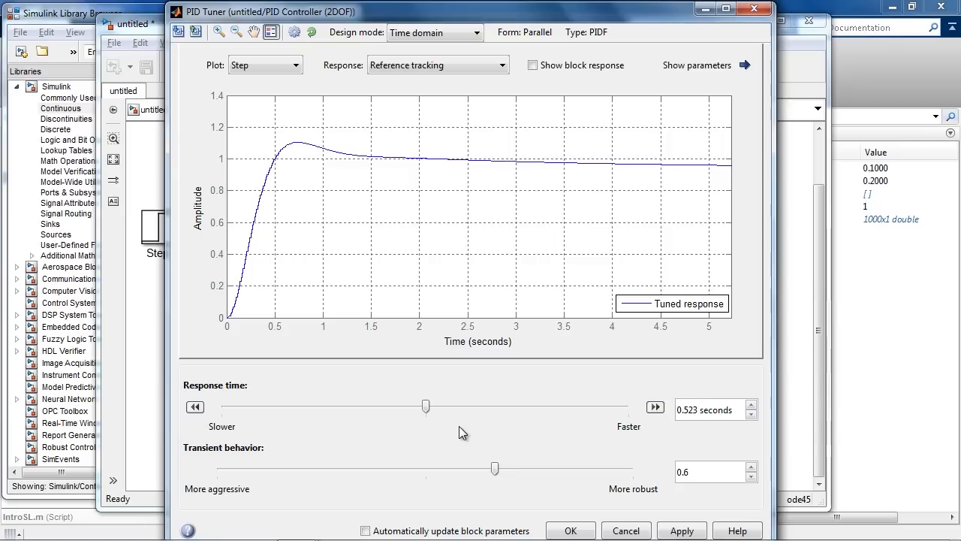
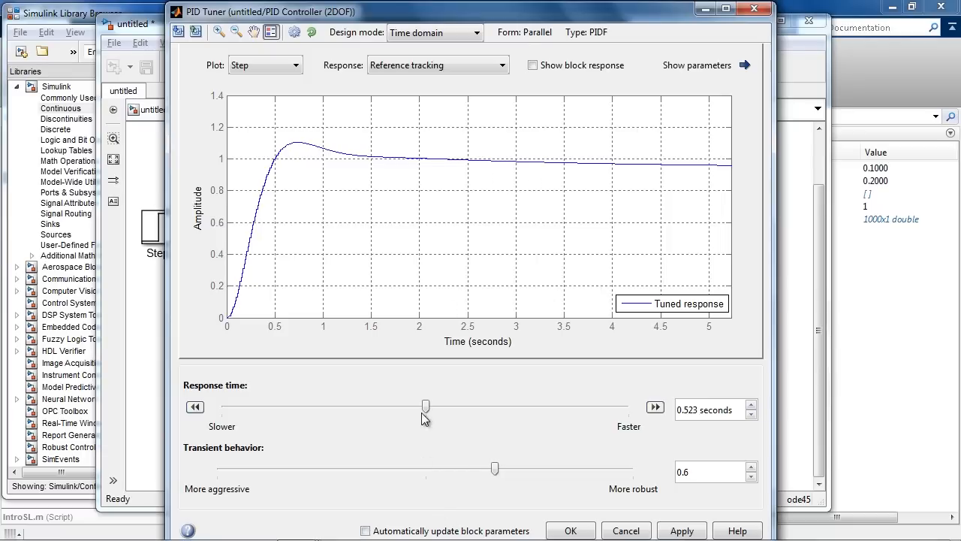
mouse_move(426, 409)
left_mouse_down()
mouse_move(310, 405)
mouse_move(443, 396)
mouse_move(369, 403)
mouse_move(609, 418)
mouse_move(423, 421)
mouse_move(428, 406)
left_mouse_up()
left_click(572, 531)
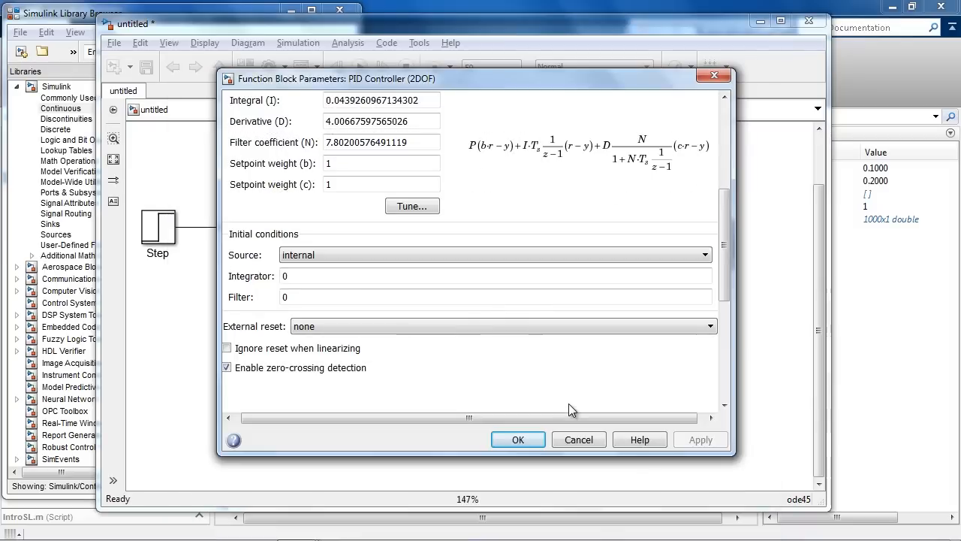
left_click_drag(724, 239, 724, 187)
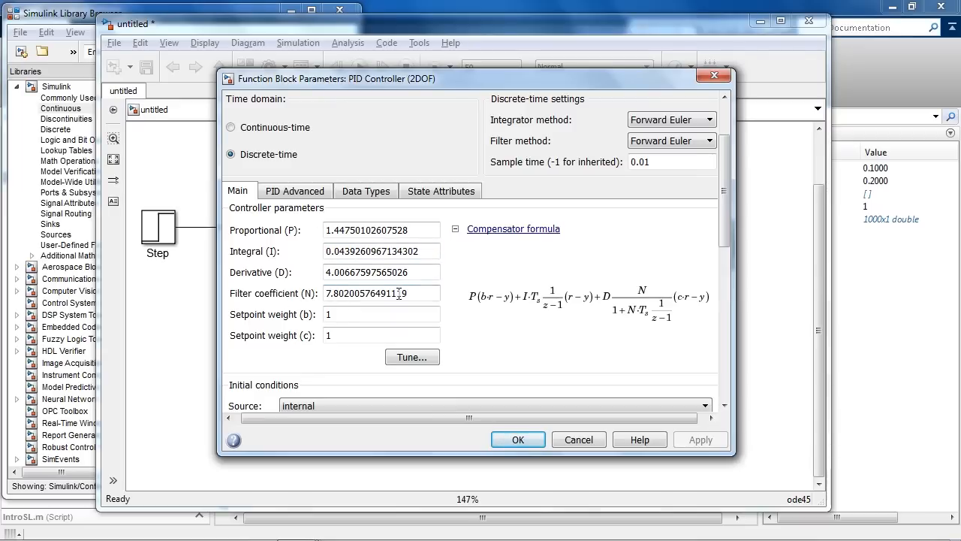
left_click(518, 439)
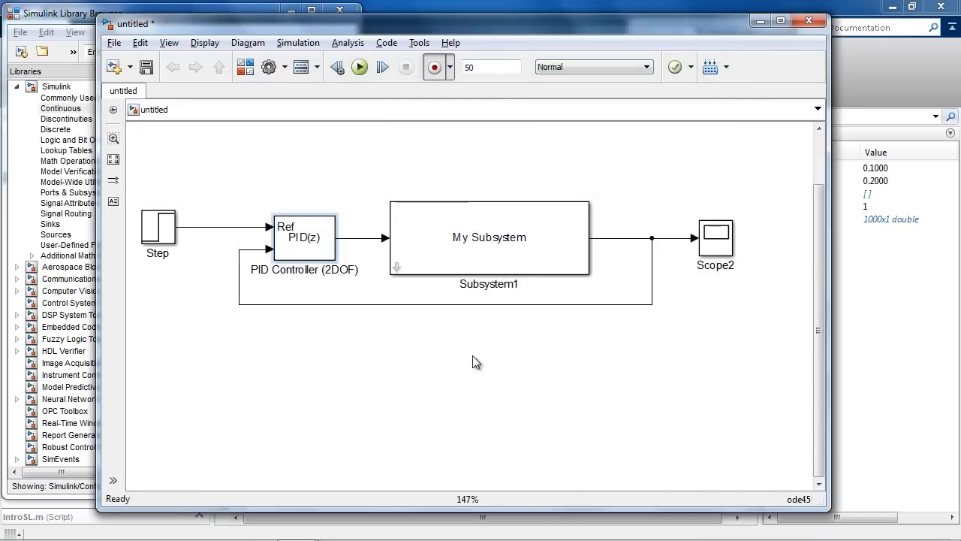
Run the simulation, plot only the newest run's x signal in the Simulation Data Inspector, and clear the plot before returning to the model
left_click(358, 68)
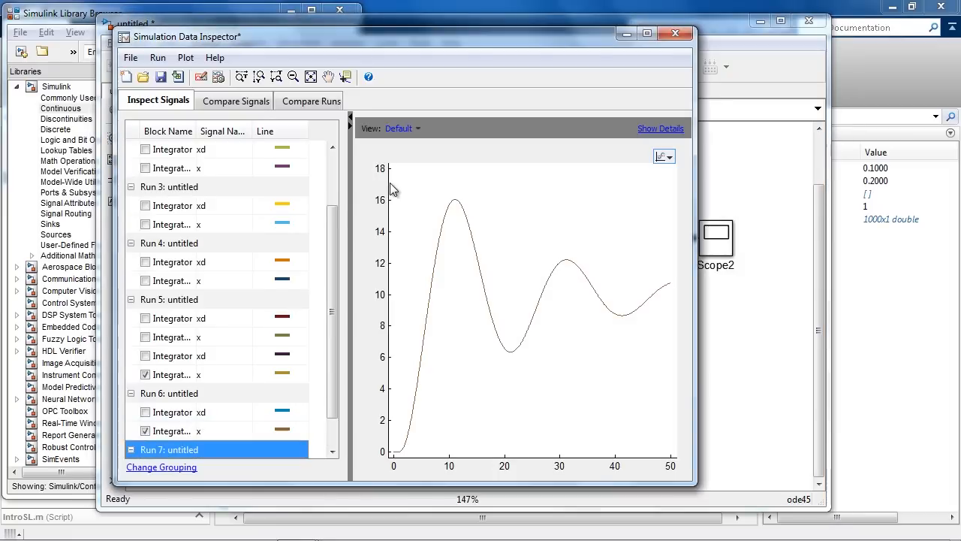
left_click(145, 448)
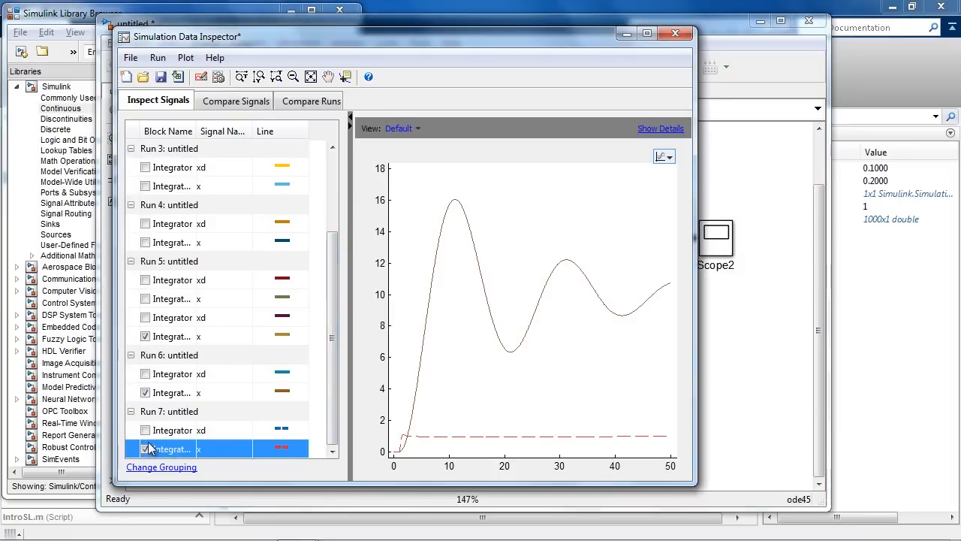
left_click(145, 393)
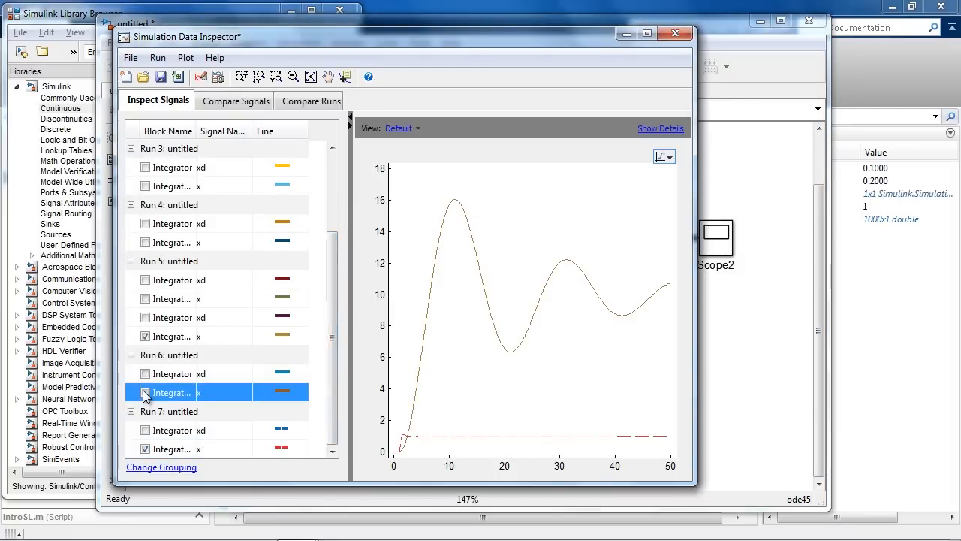
left_click(145, 336)
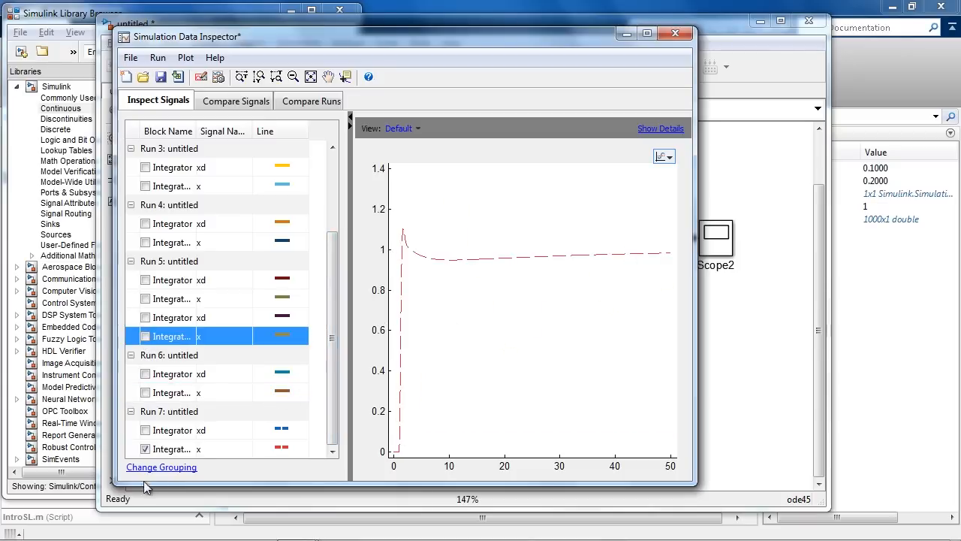
left_click(145, 449)
left_click(757, 321)
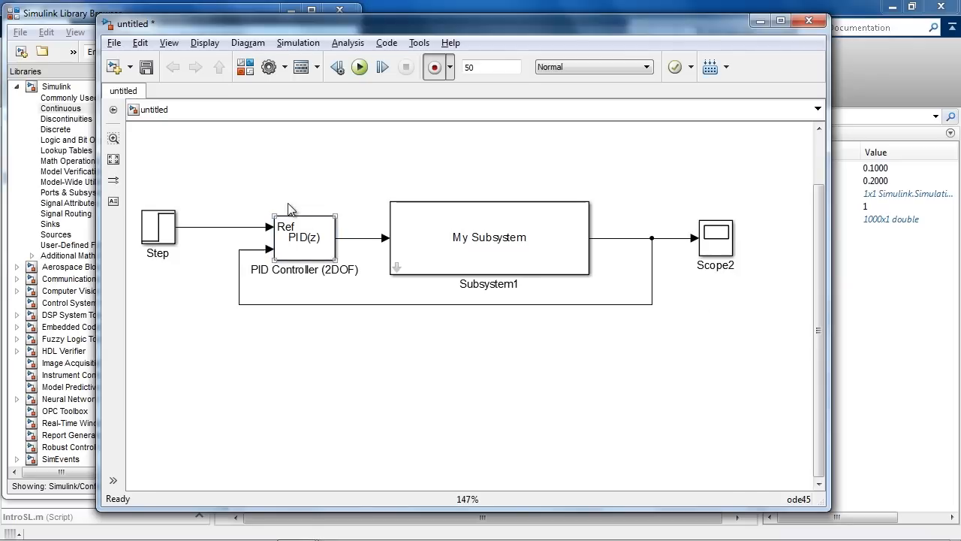
Shift the My Subsystem block and the PID Controller (2DOF) block to the right along the signal path
left_click(307, 245)
left_click_drag(480, 235, 513, 236)
left_click_drag(320, 245, 349, 244)
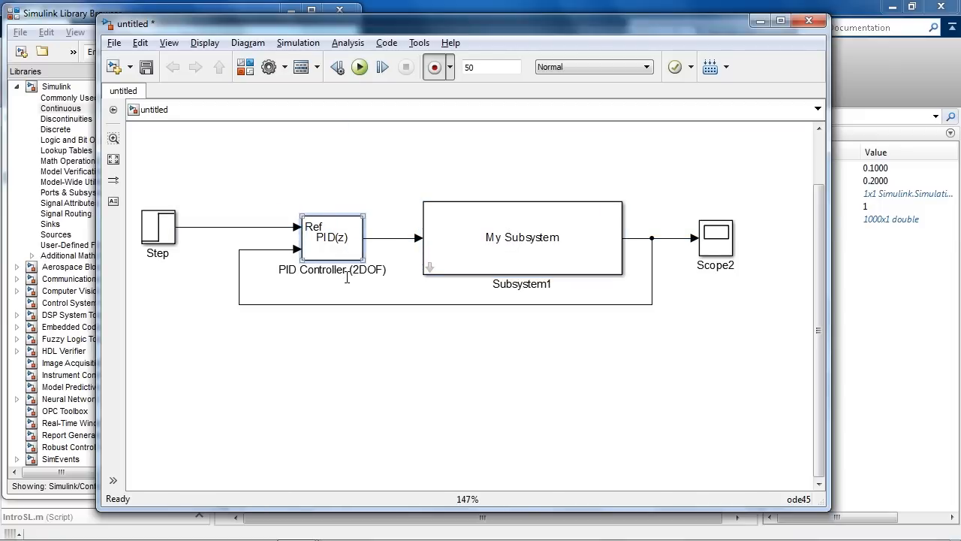
Open the contents of My Subsystem and move the k gain block left along its feedback line
left_click(429, 268)
left_click(430, 268)
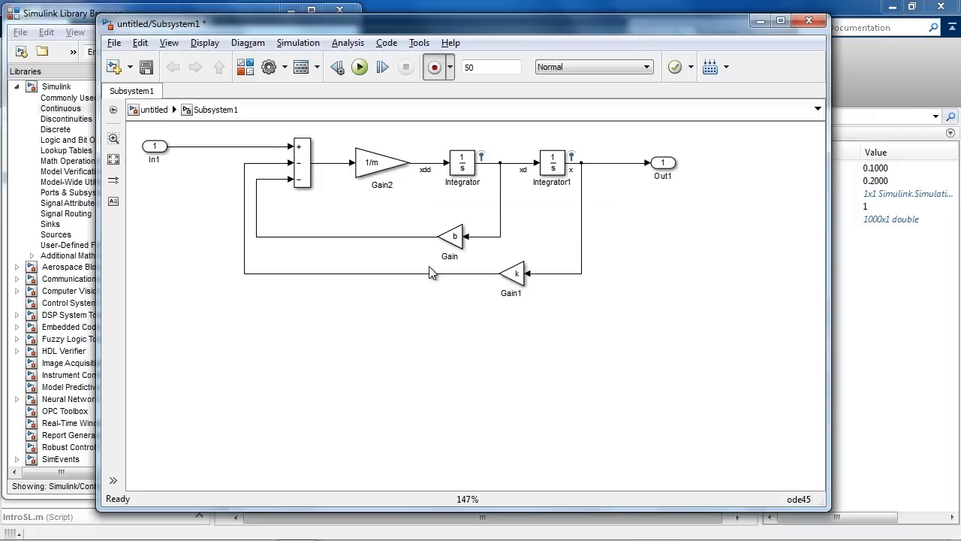
left_click(359, 164)
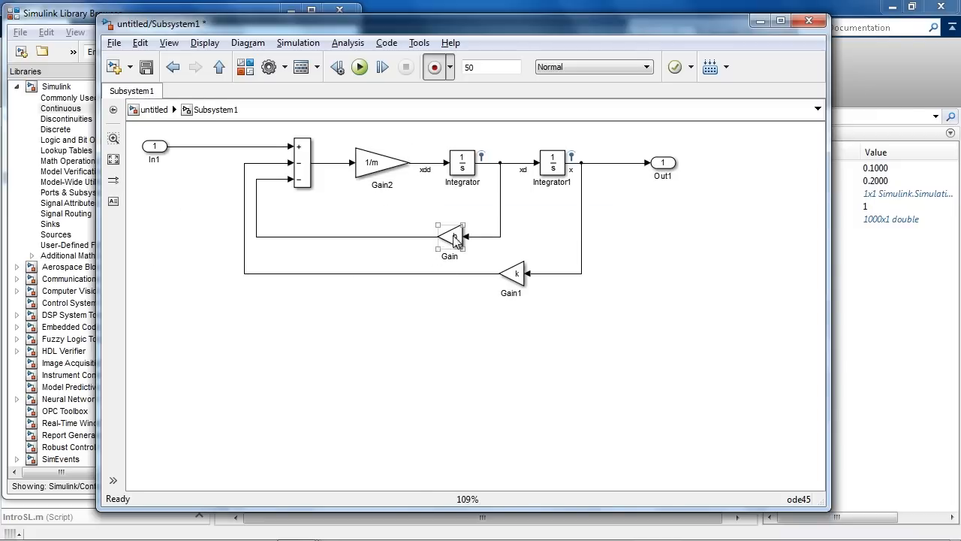
left_click_drag(515, 275, 437, 278)
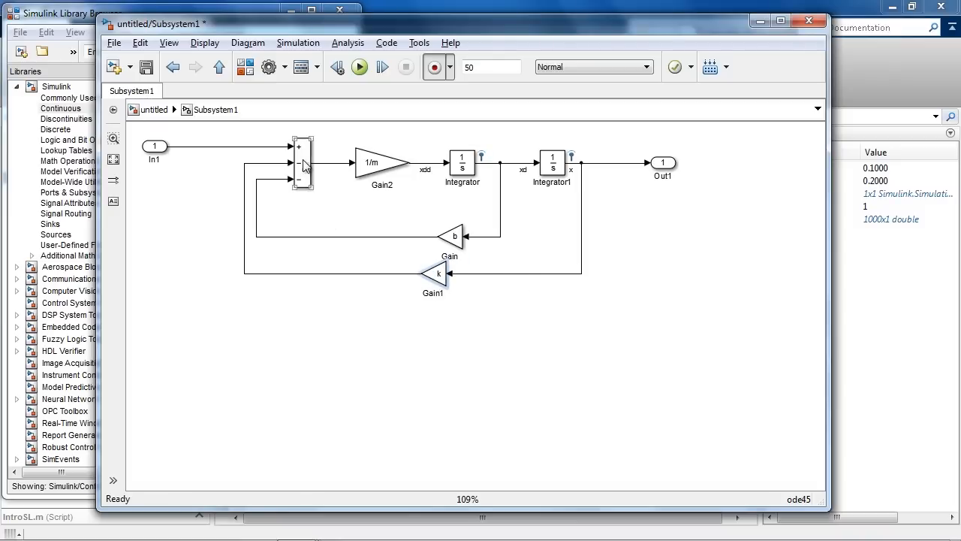
Insert a sin Trigonometric Function block from Math Operations into the feedback line feeding the k gain, and return to the top-level model
left_click(246, 72)
left_click(60, 234)
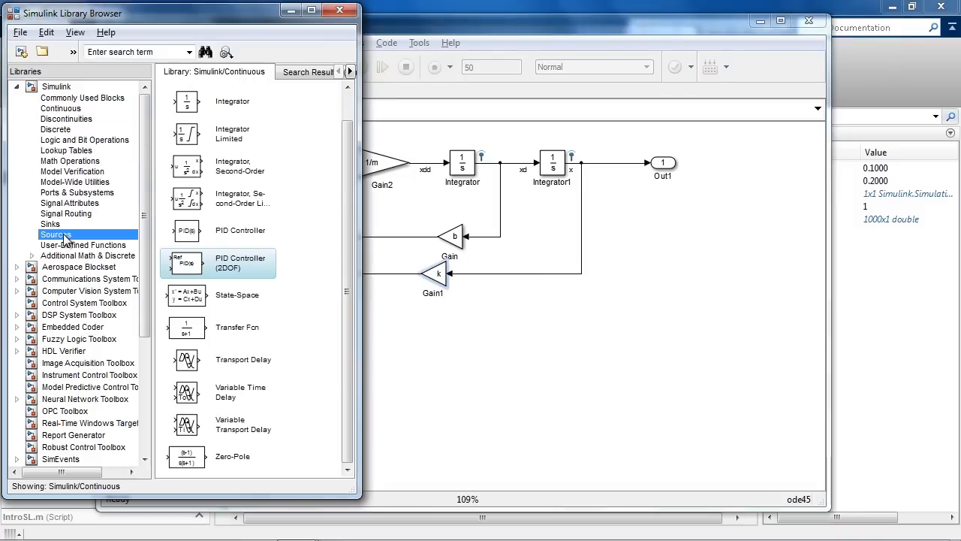
scroll(210, 300, "down", 3)
scroll(210, 301, "down", 3)
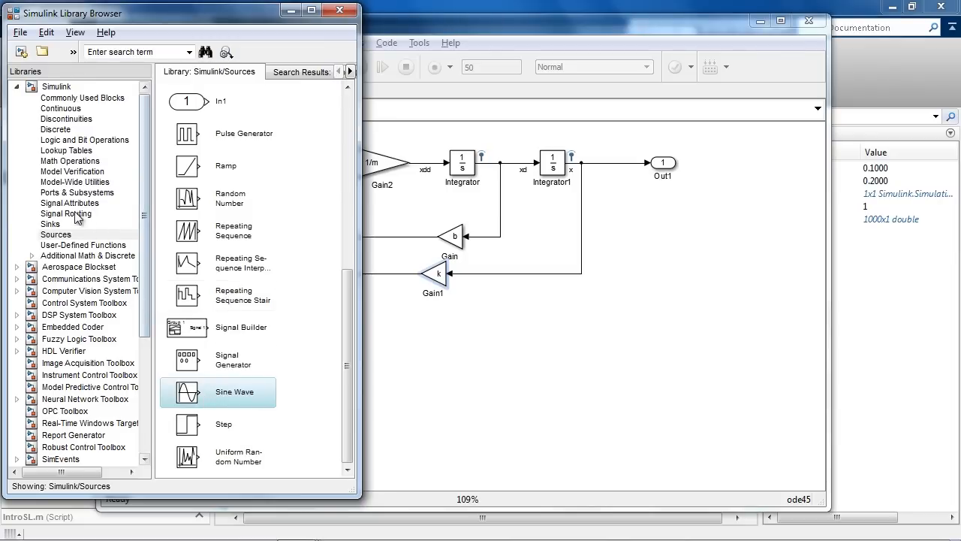
left_click(71, 161)
scroll(253, 279, "down", 10)
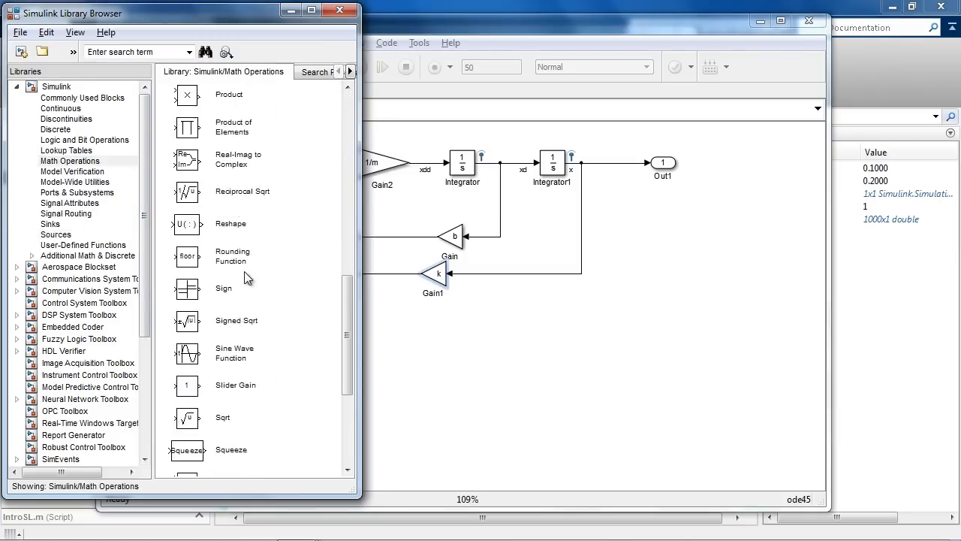
left_click_drag(226, 361, 537, 275)
left_click(552, 345)
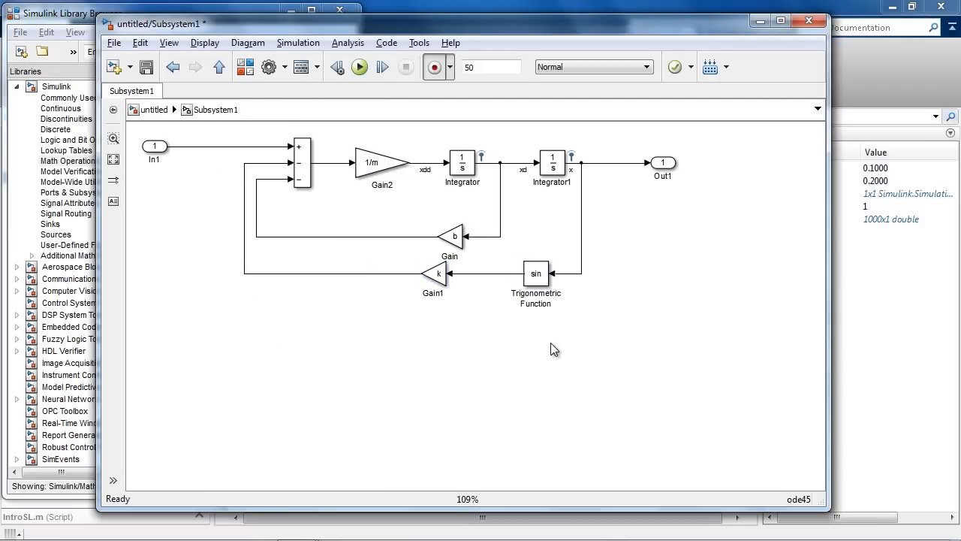
left_click(220, 72)
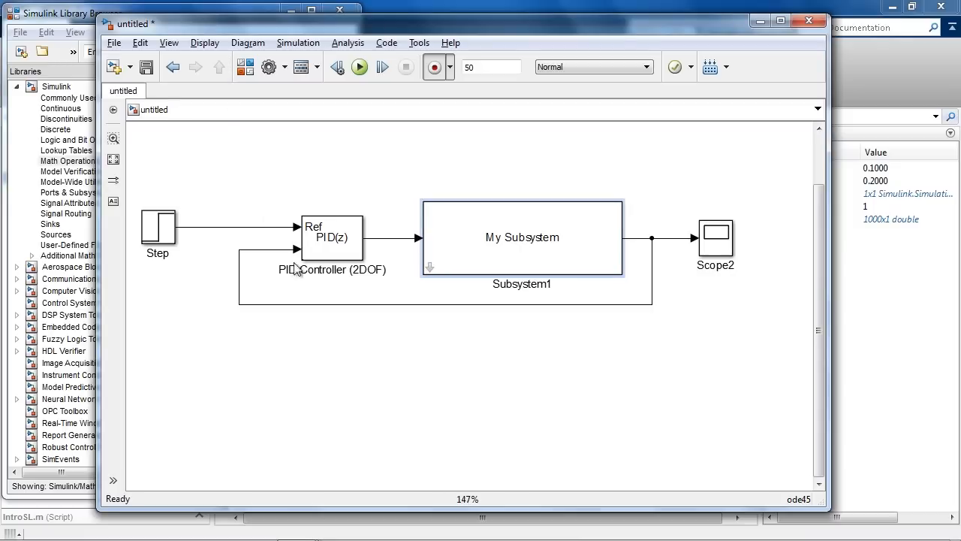
Rerun the simulation, compare the new run's x signal with the previous run's x signal, and return to the model
left_click(359, 71)
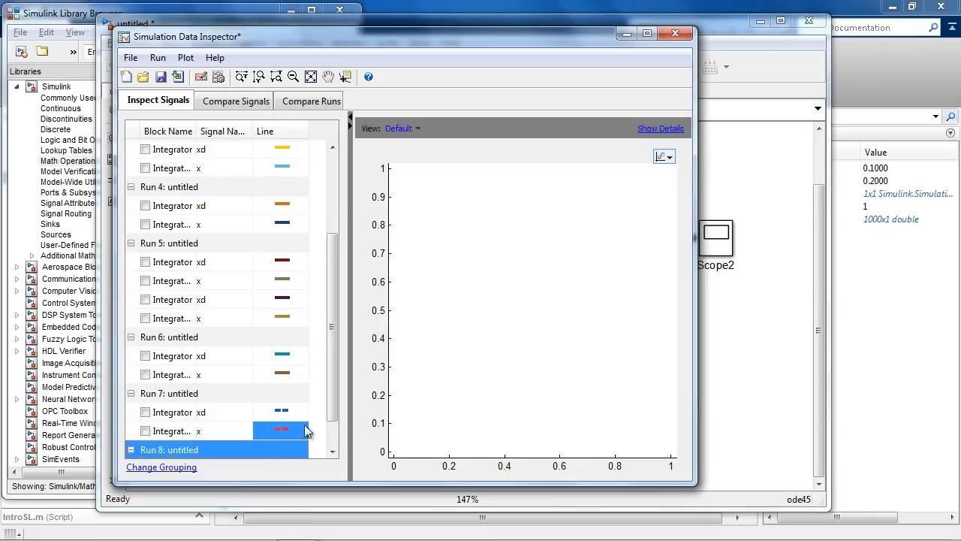
left_click(146, 449)
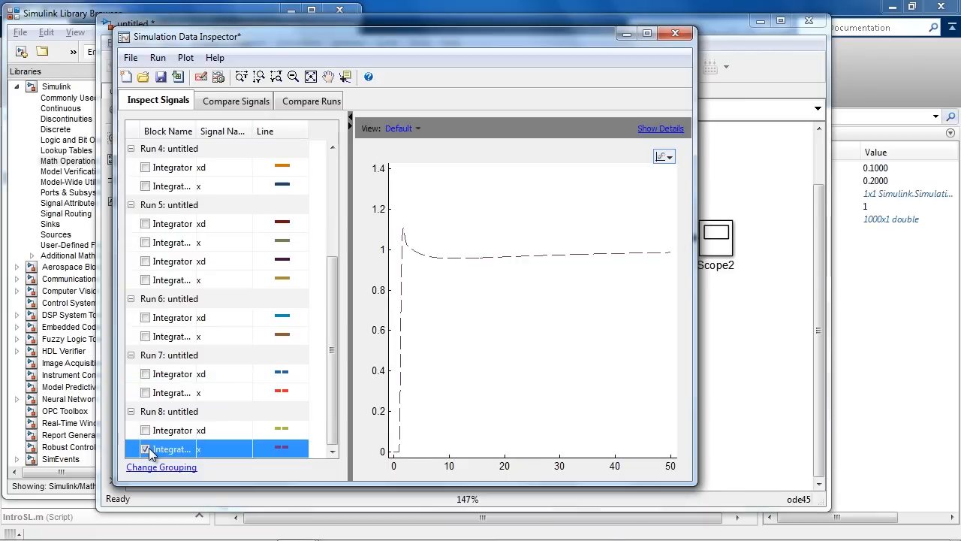
left_click(146, 393)
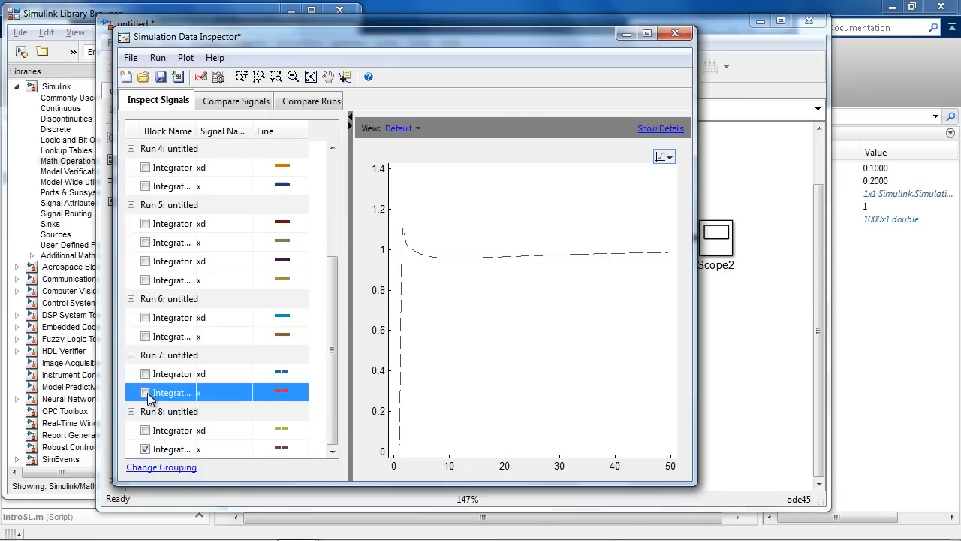
left_click(147, 455)
left_click(737, 329)
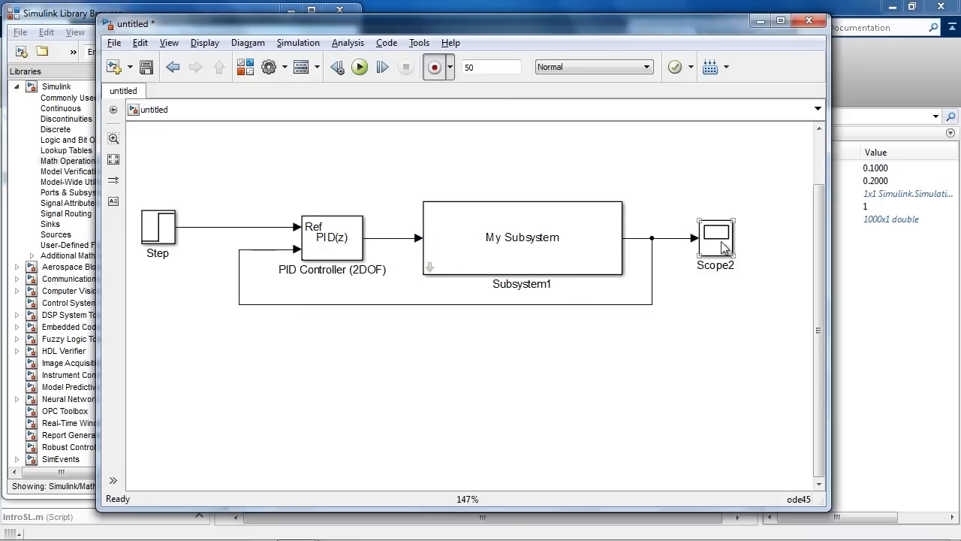
Show the value label on My Subsystem's output signal and move the Scope2 block right to make room for it
left_click(644, 239)
right_click(642, 238)
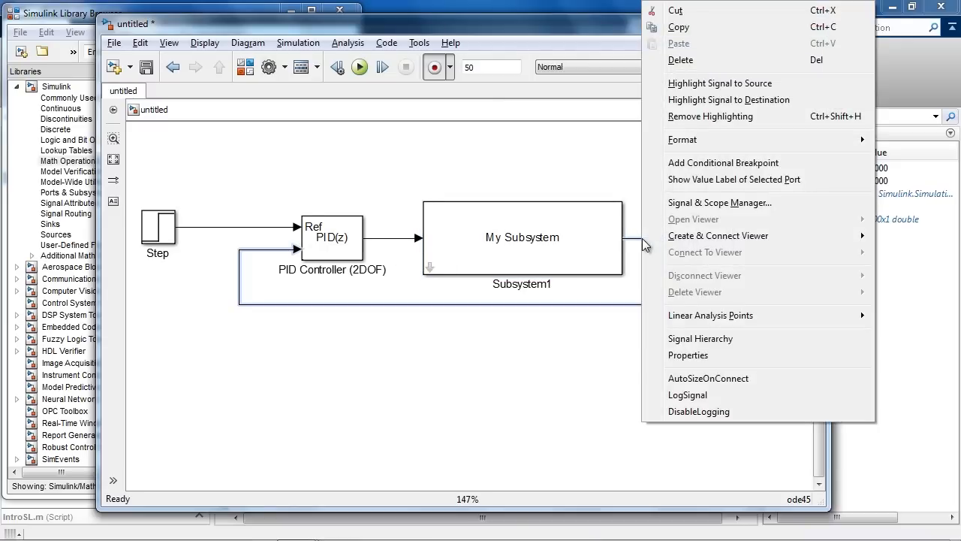
mouse_move(688, 319)
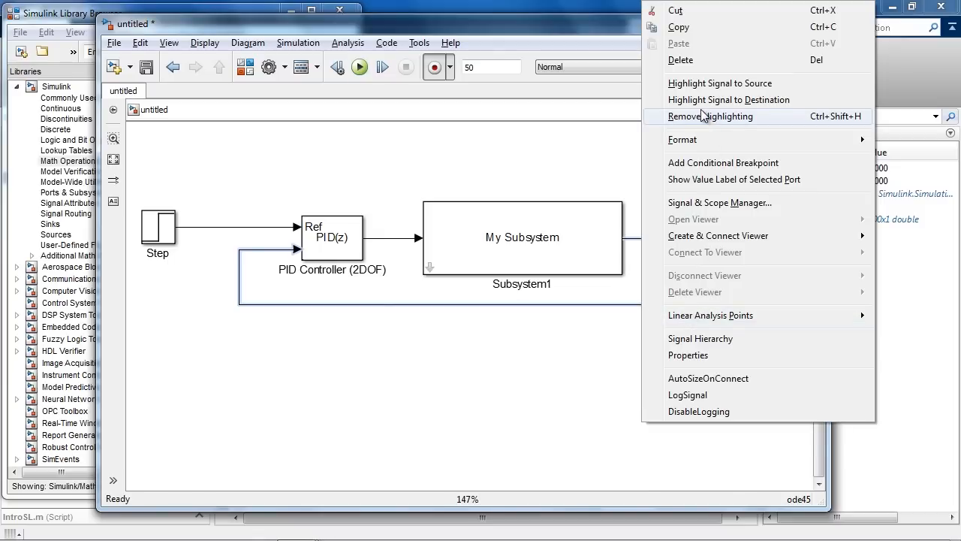
left_click(725, 181)
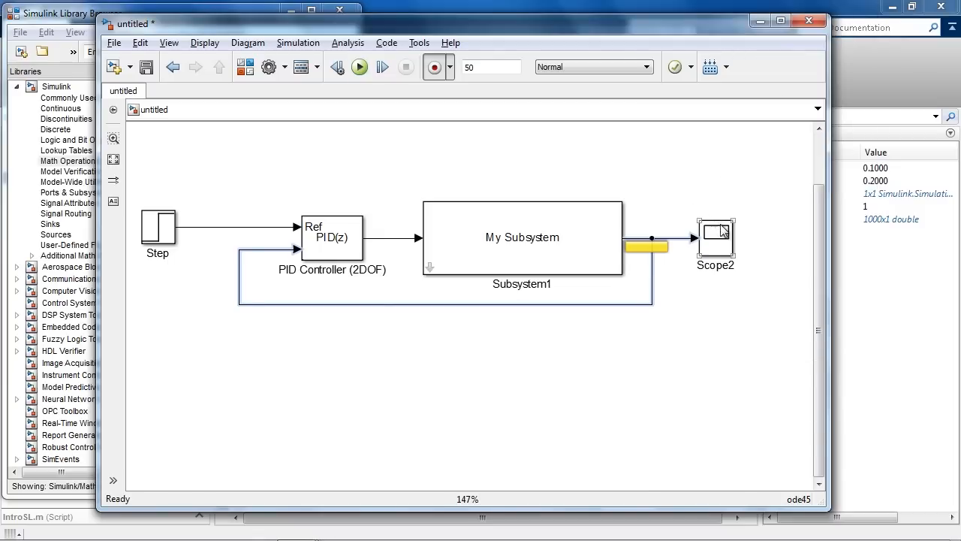
left_click_drag(718, 230, 752, 229)
left_click(665, 267)
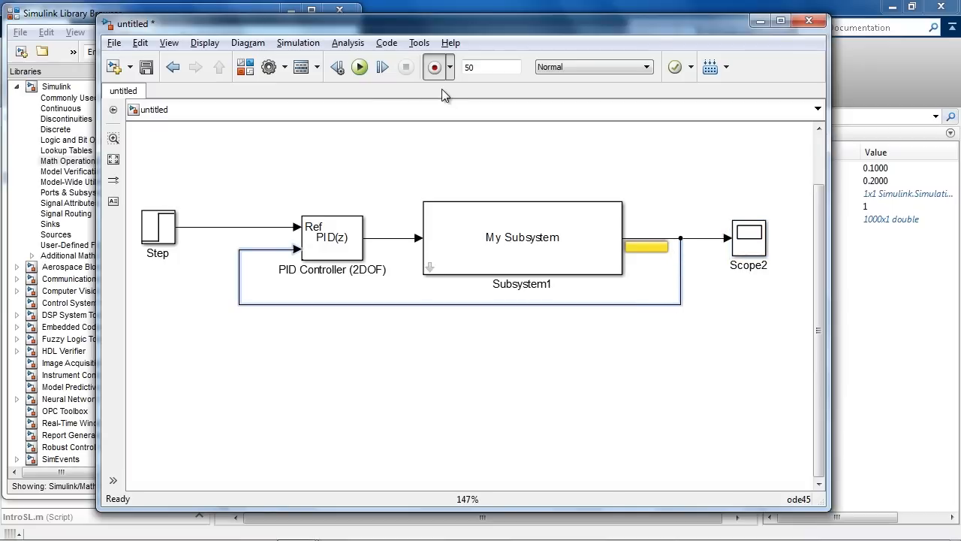
Replace the Step block with a Constant block from Commonly Used Blocks, feeding the PID controller's Ref input
left_click(247, 68)
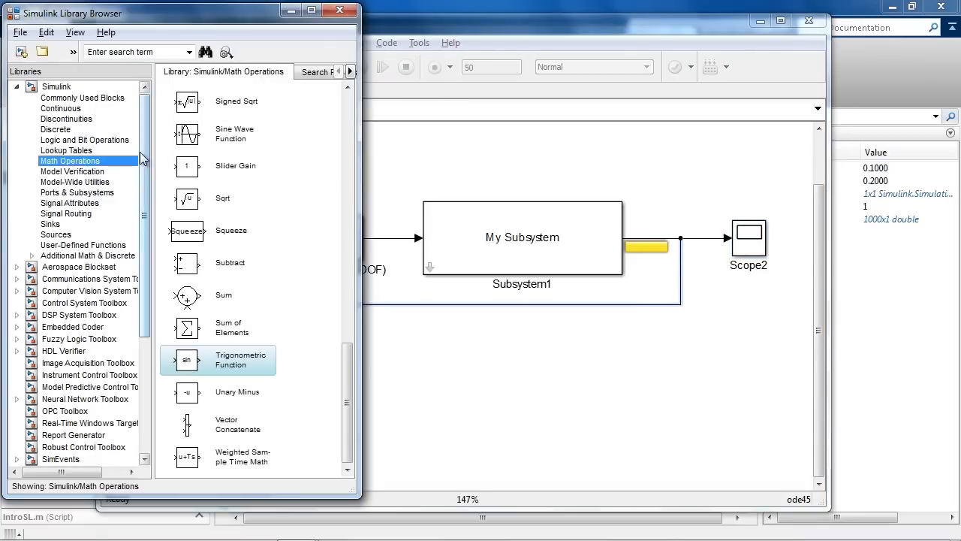
left_click(467, 196)
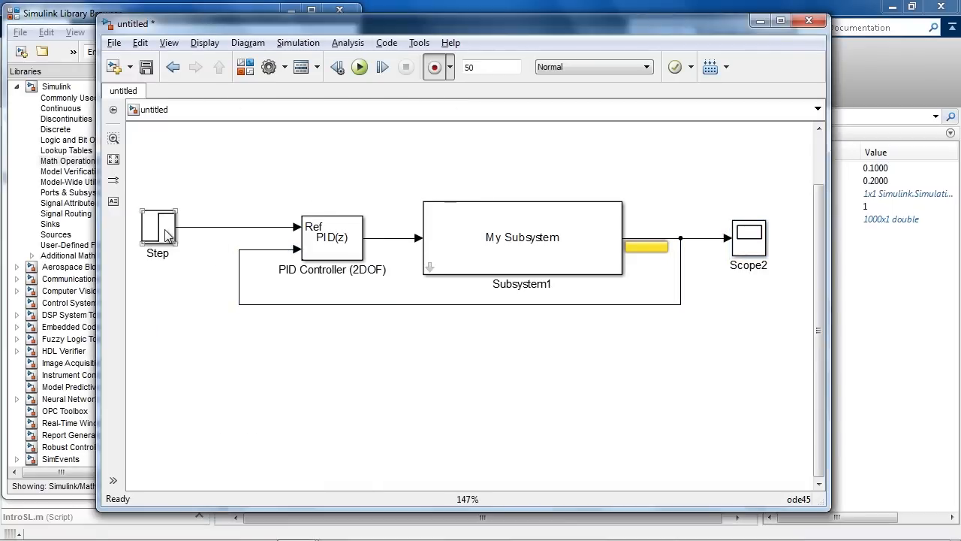
key("Delete")
left_click(247, 67)
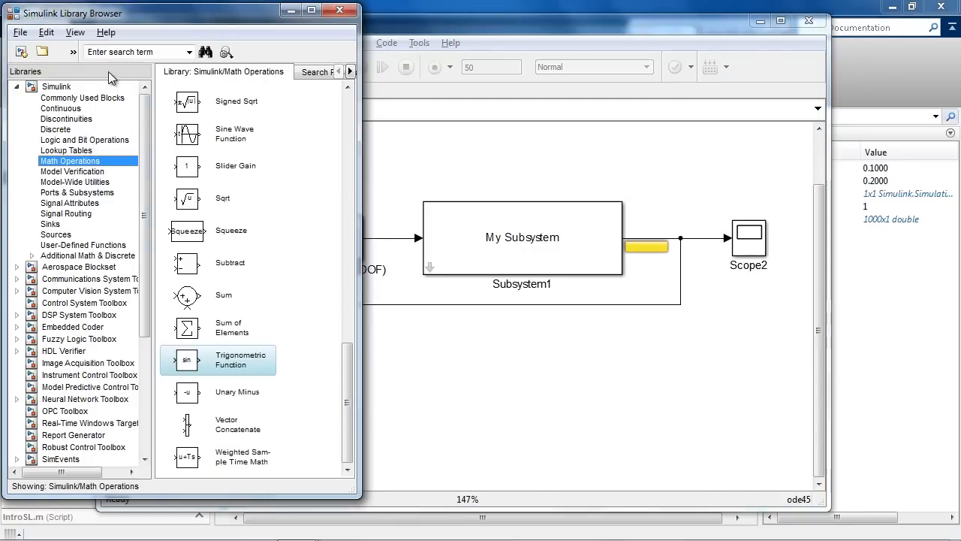
left_click(122, 50)
left_click(109, 97)
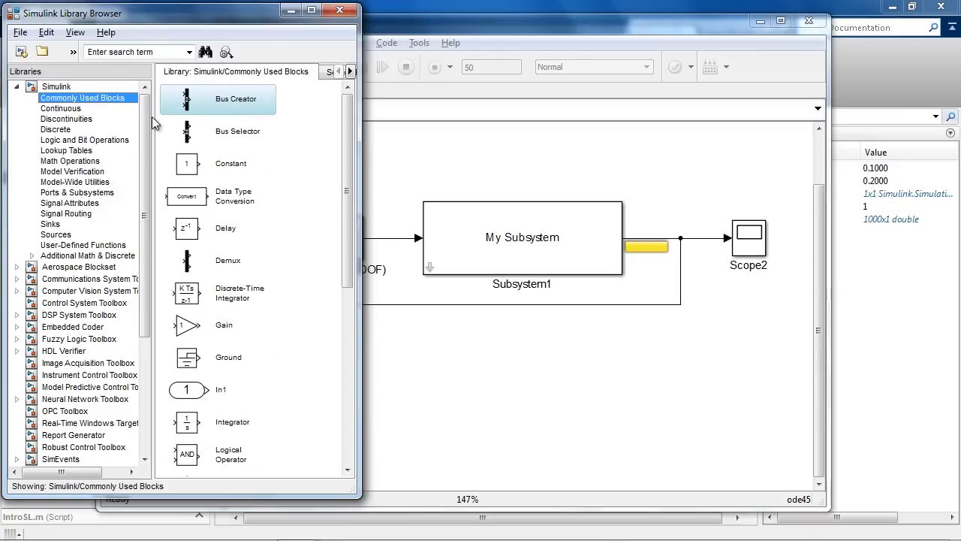
left_click(188, 163)
left_click_drag(187, 164, 158, 234)
Add a Simulation Pace block from the Aerospace Blockset's Animation Support Utilities and place it below the PID Controller (2DOF) block
left_click(57, 99)
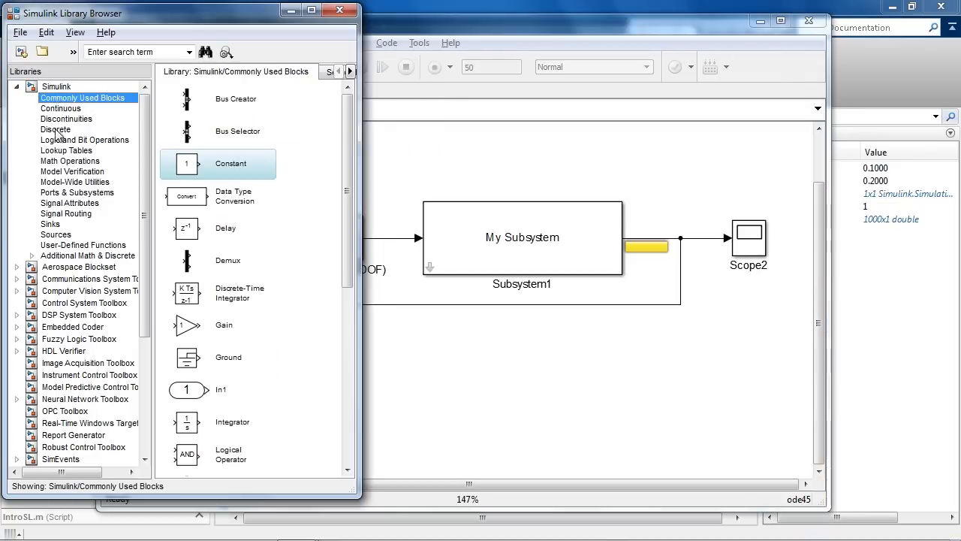
left_click(16, 266)
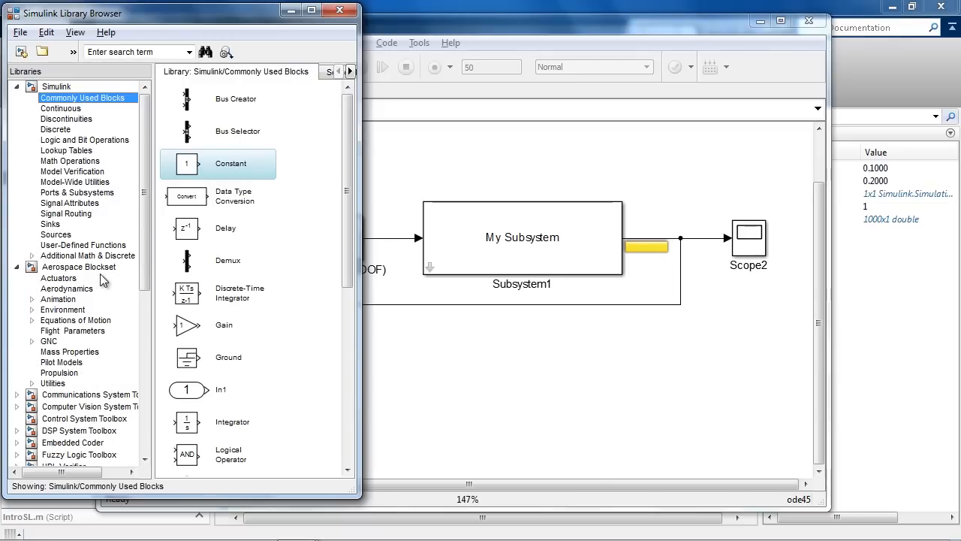
scroll(138, 274, "down", 2)
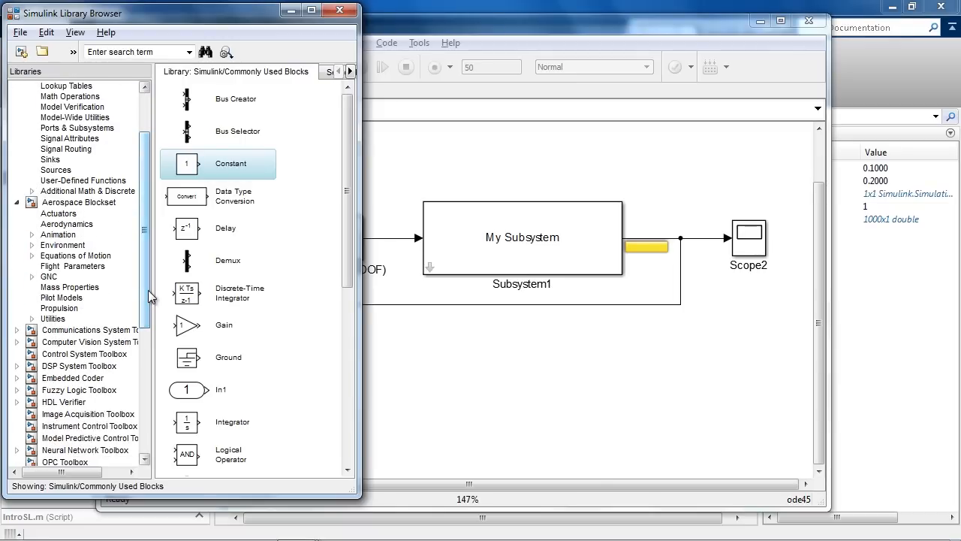
left_click(31, 234)
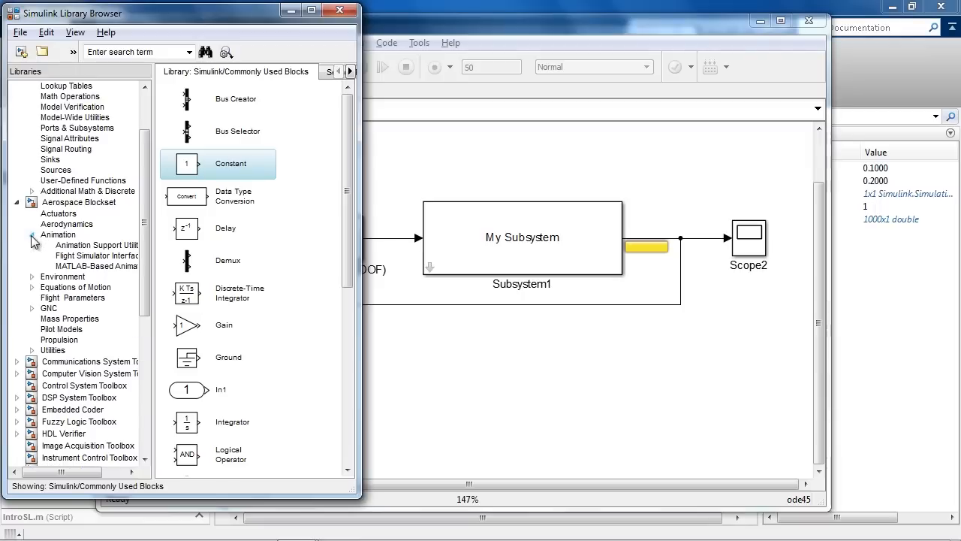
left_click(78, 246)
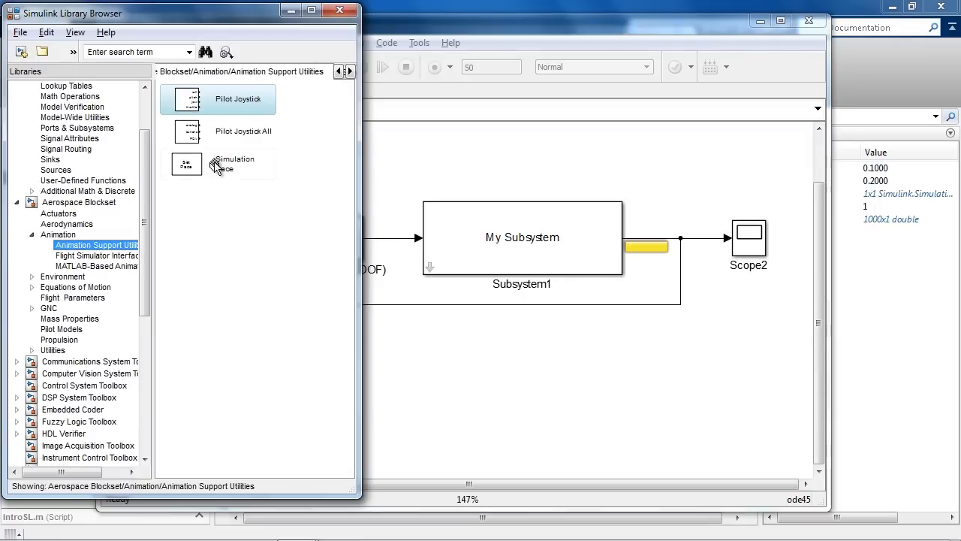
mouse_move(209, 162)
left_mouse_down()
mouse_move(398, 167)
mouse_move(225, 161)
left_mouse_up()
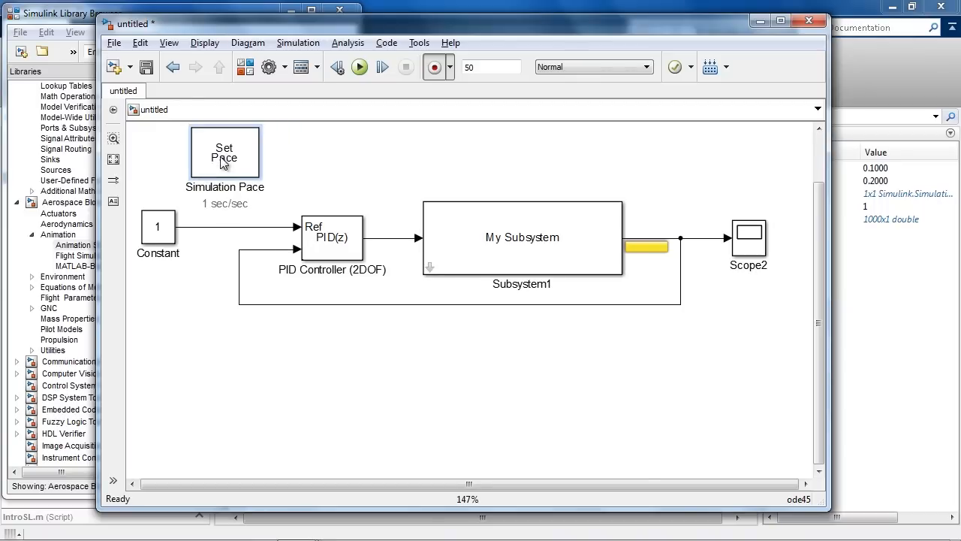
left_click_drag(223, 163, 339, 359)
left_click(418, 358)
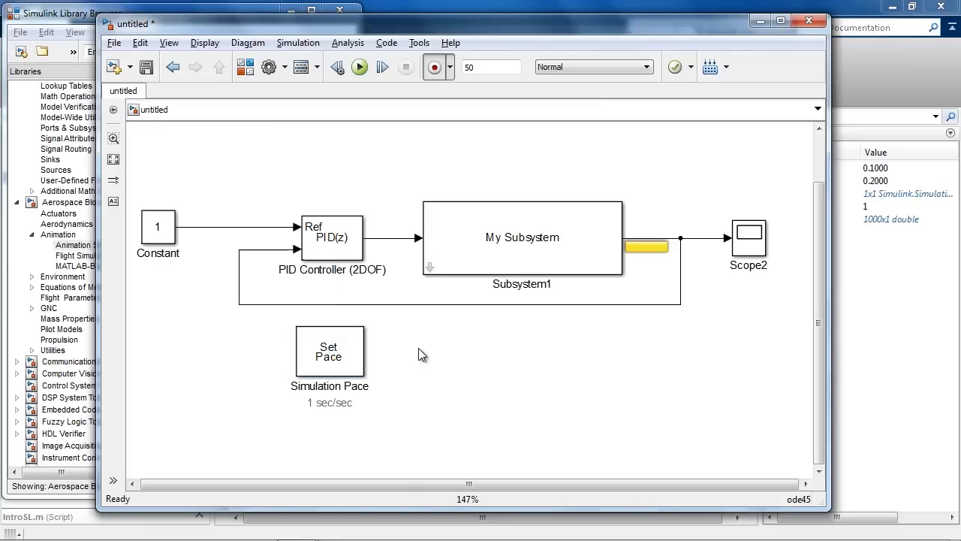
left_click(361, 361)
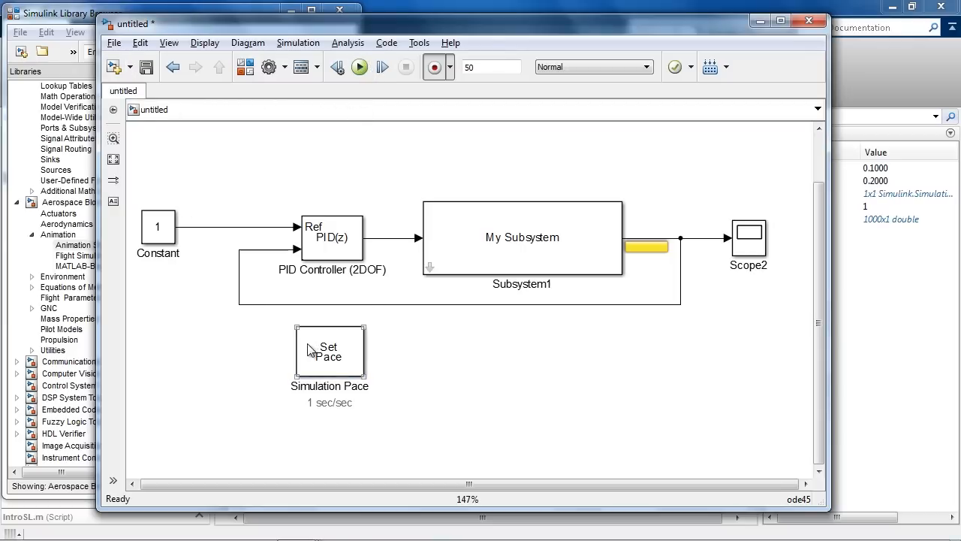
left_click(18, 202)
left_click(471, 331)
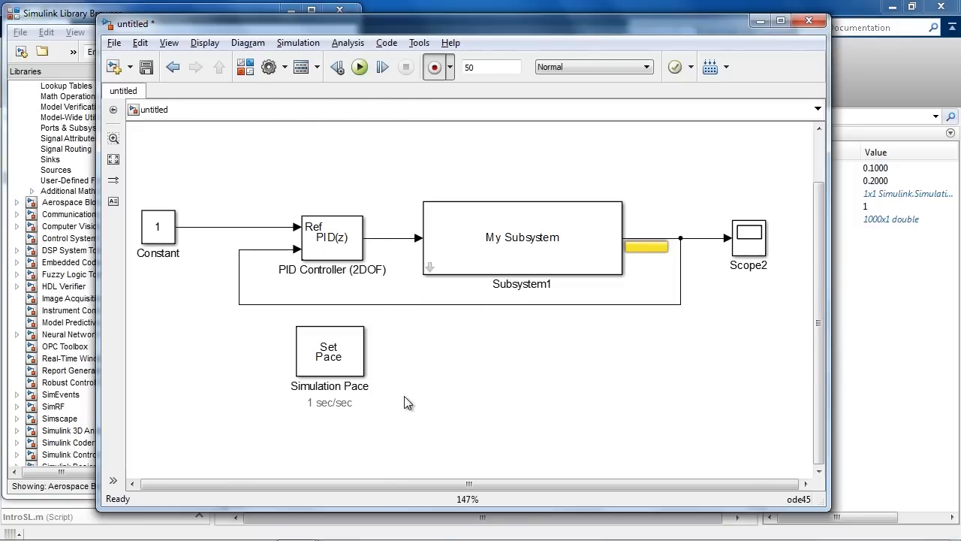
Run the simulation and set the Constant block's value to 1.5 while it is running
left_click(360, 67)
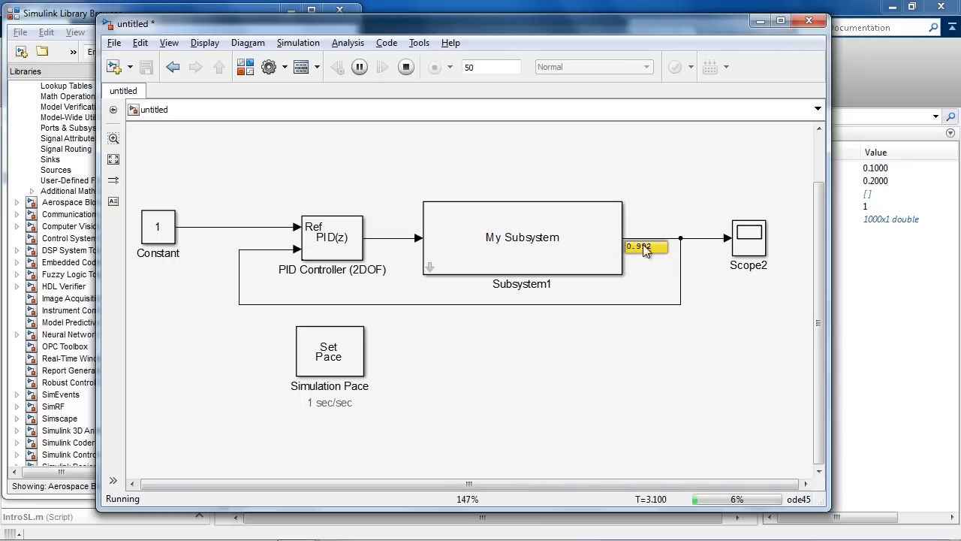
double_click(160, 229)
left_click_drag(366, 100, 273, 109)
type("1.5")
key("Return")
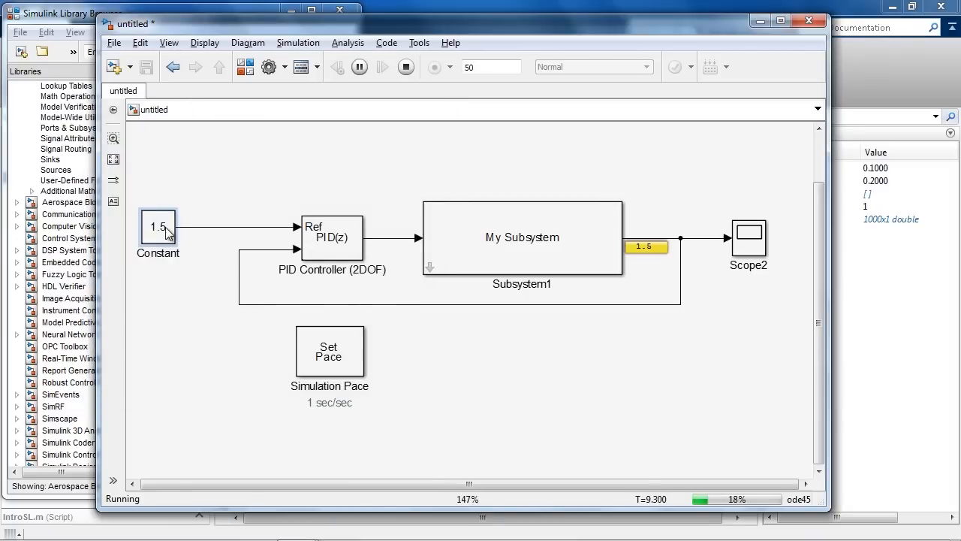
Set the Constant block's value to 0.5 during the run, stop the simulation and minimize the Simulation Data Inspector
double_click(167, 232)
left_click_drag(356, 103, 302, 105)
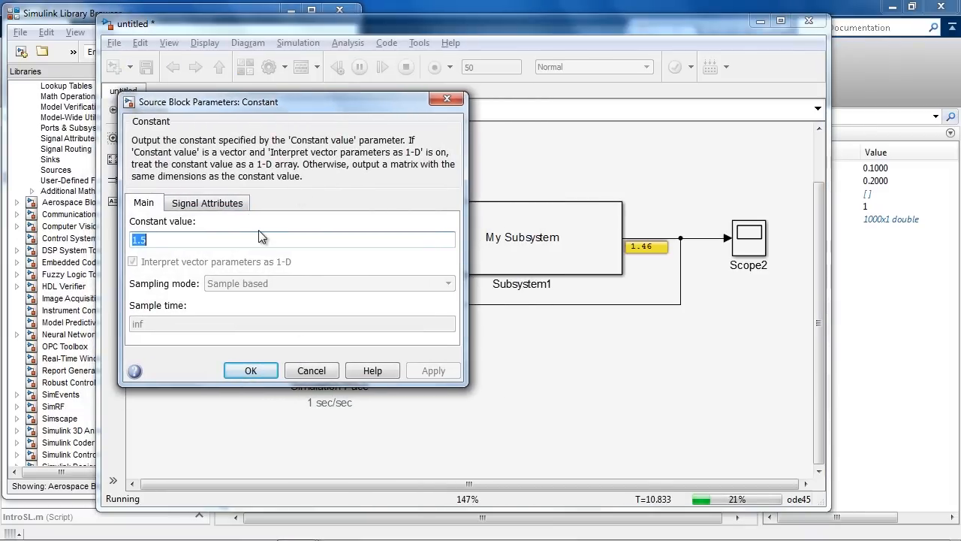
type("0.")
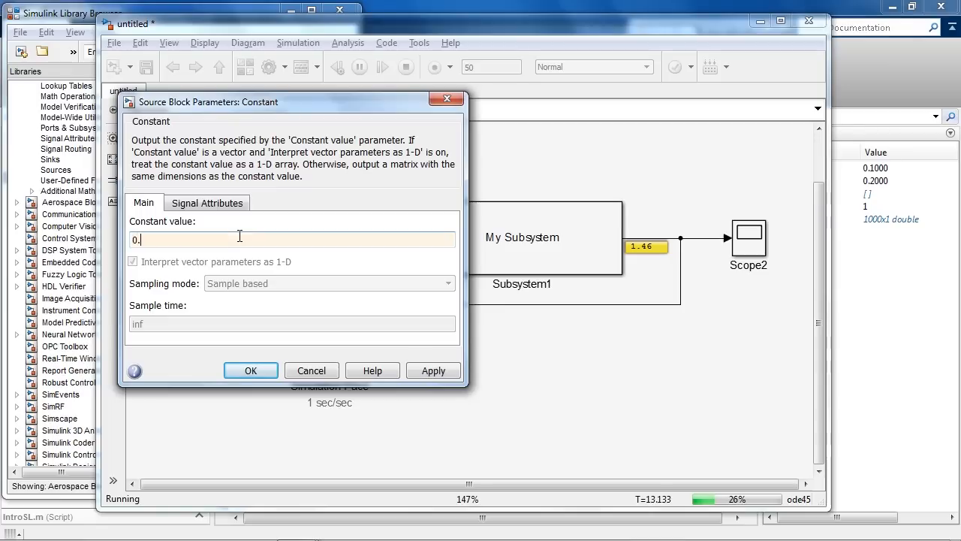
left_click(433, 370)
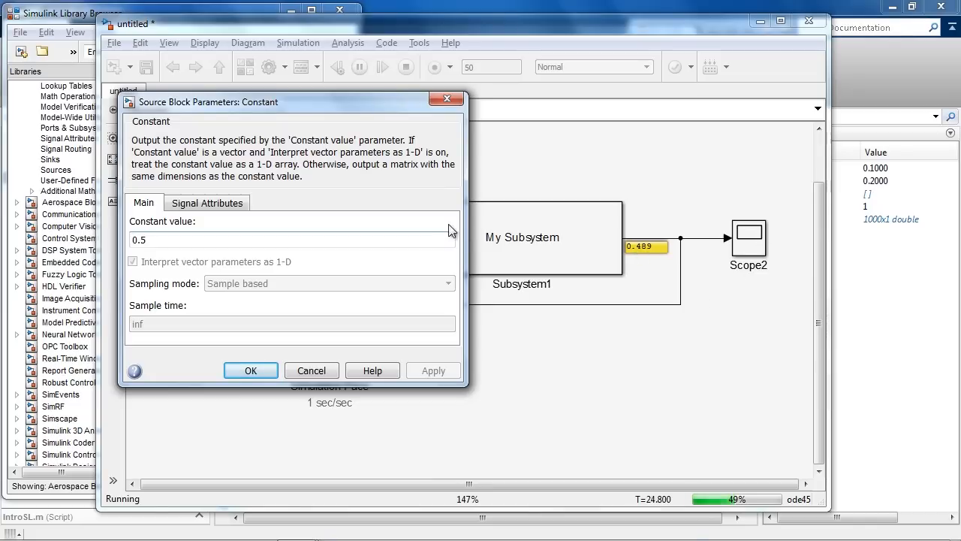
left_click(251, 371)
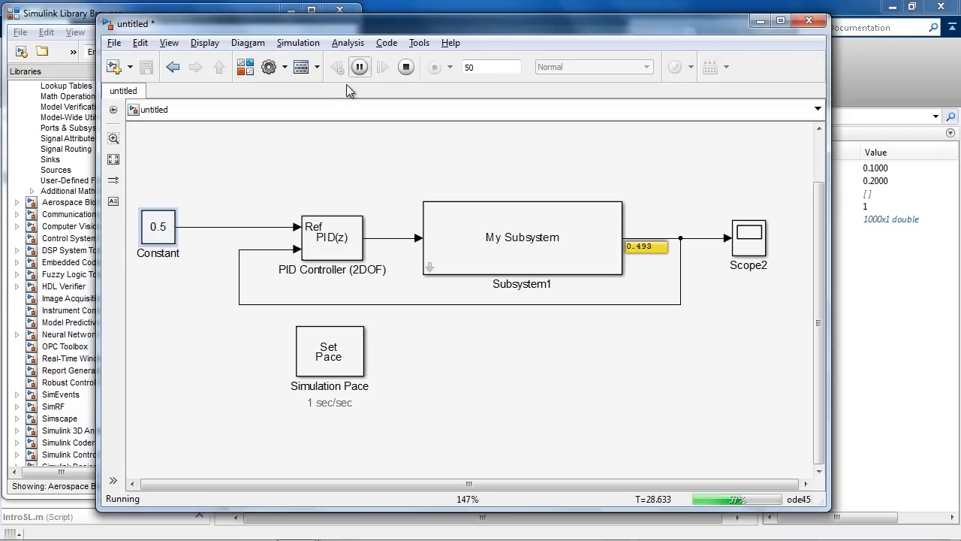
left_click(403, 67)
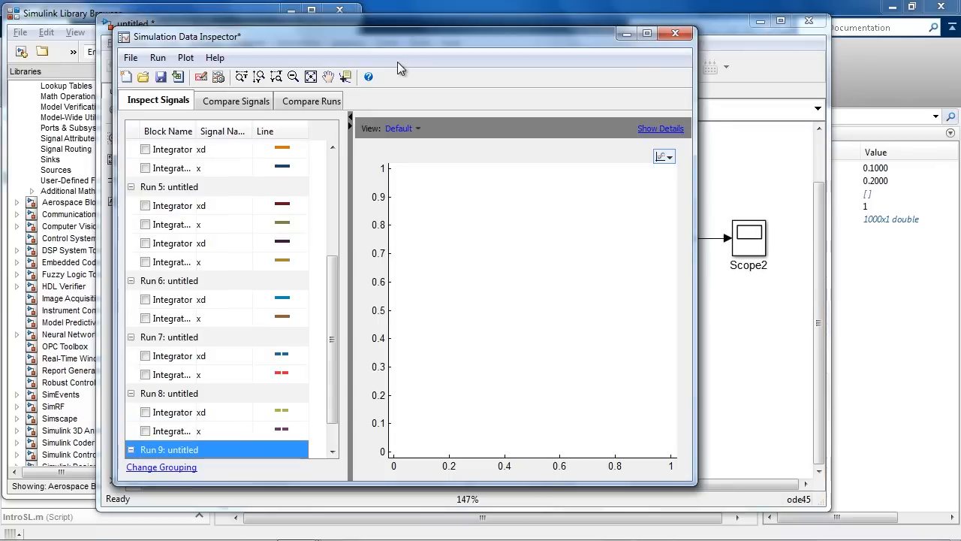
left_click(624, 35)
Launch the PID Tuner from the PID Controller (2DOF) block's parameters and dismiss the getting-started notice
left_click(343, 239)
double_click(343, 239)
left_click_drag(512, 76, 316, 67)
scroll(408, 274, "down", 5)
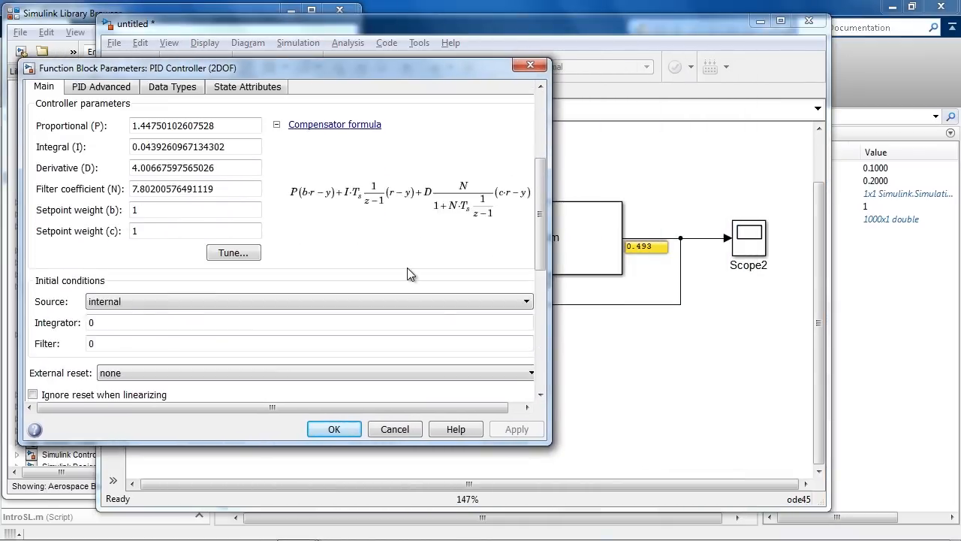
scroll(408, 274, "down", 1)
left_click(248, 210)
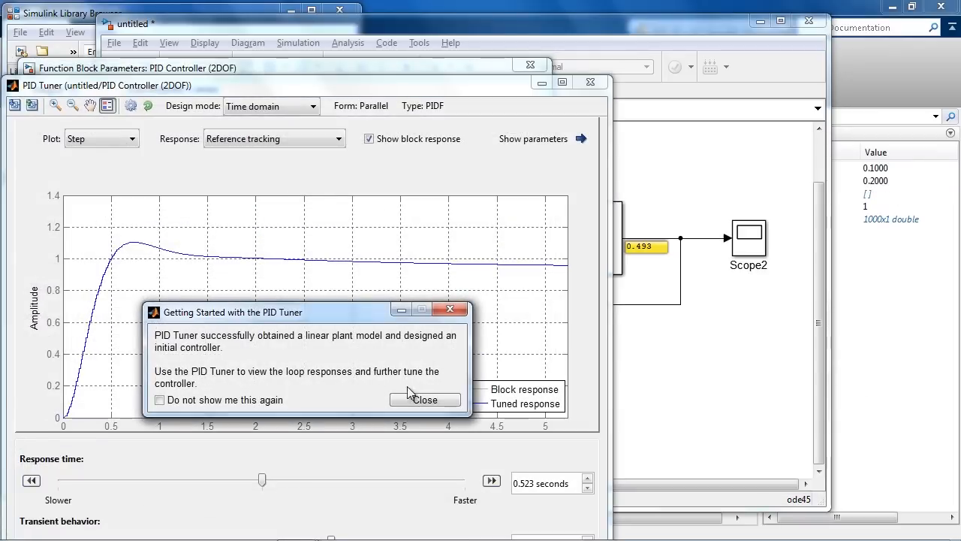
left_click(421, 399)
Speed up the controller's response time to 0.0792 seconds and accept the tuned parameters for the PID Controller (2DOF) block
left_click_drag(263, 481, 428, 486)
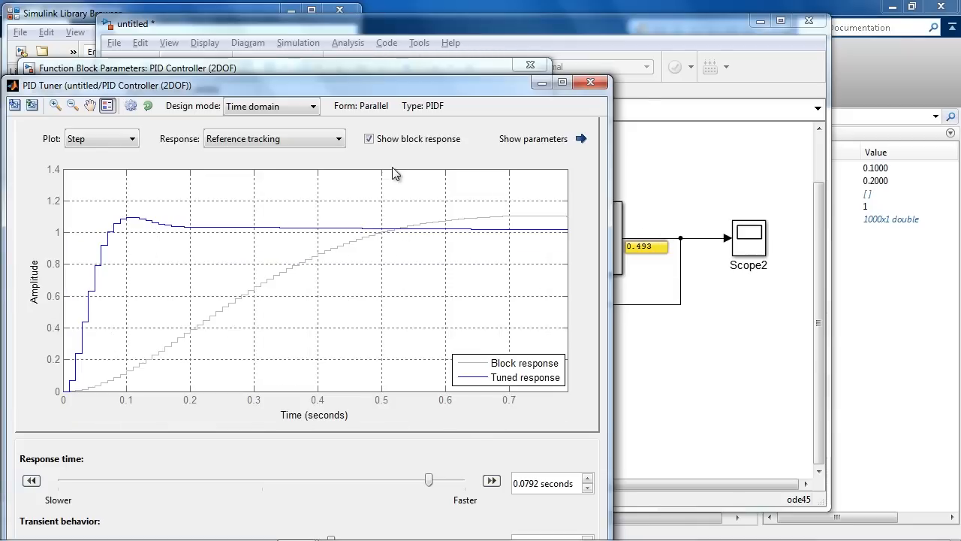
left_click_drag(363, 91, 429, 34)
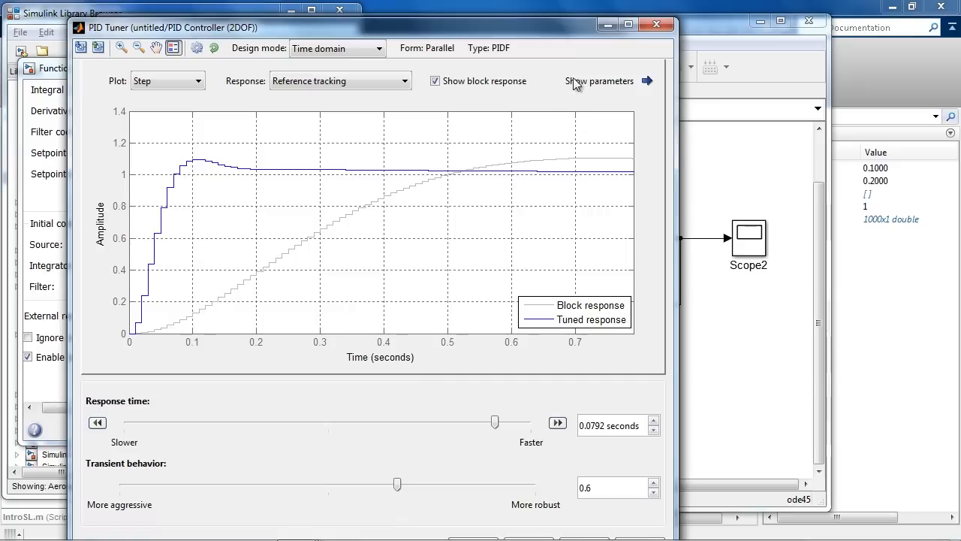
left_click_drag(557, 32, 557, 15)
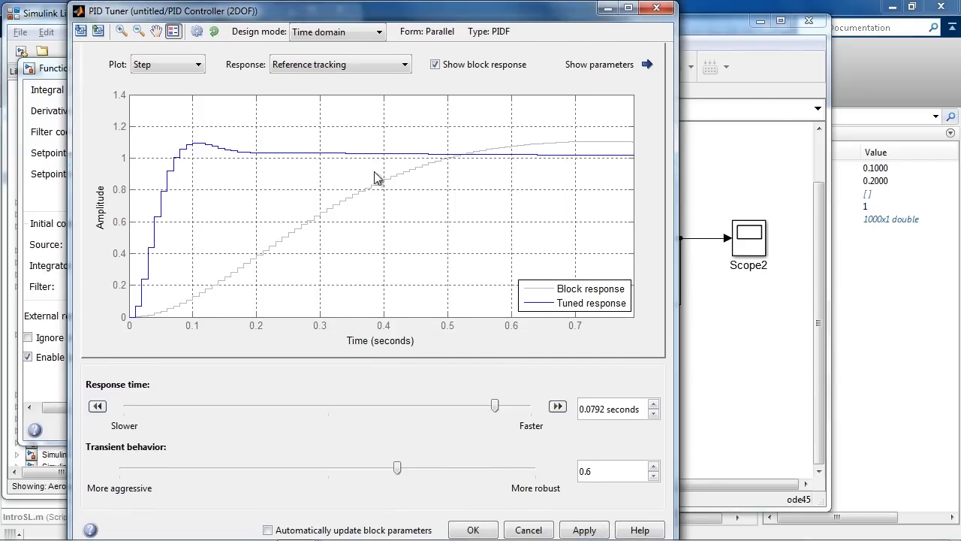
left_click(485, 521)
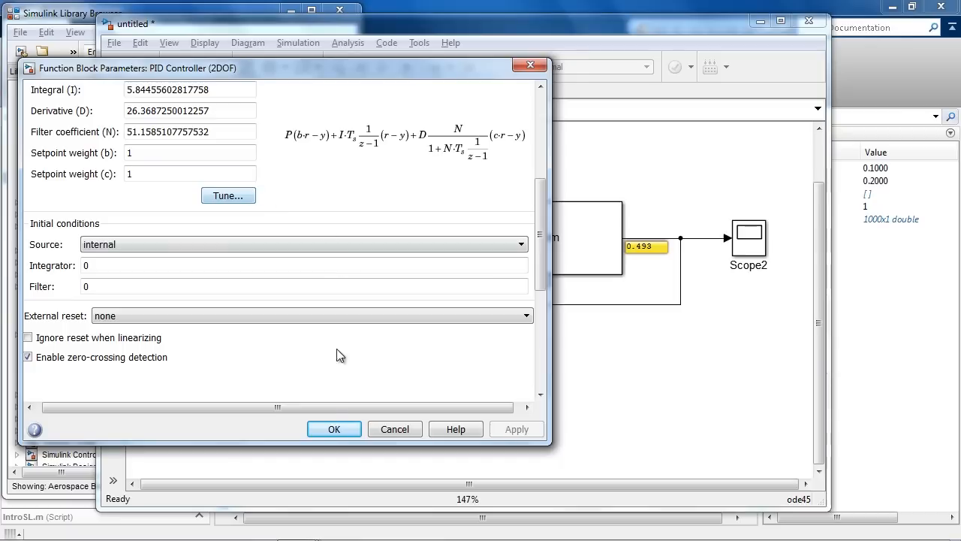
left_click(333, 429)
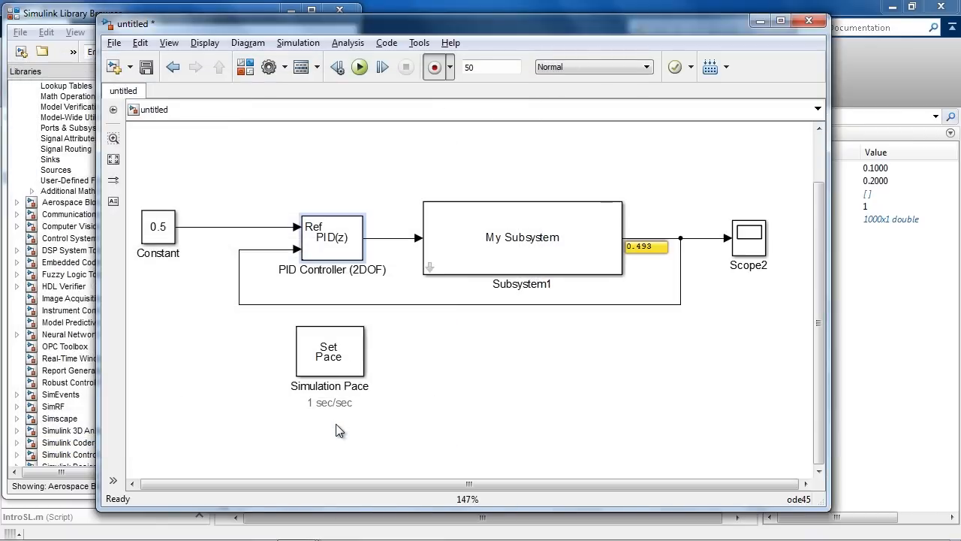
Run the simulation and change the Constant block's value to 1 and to 1.5 while it is running
left_click(368, 68)
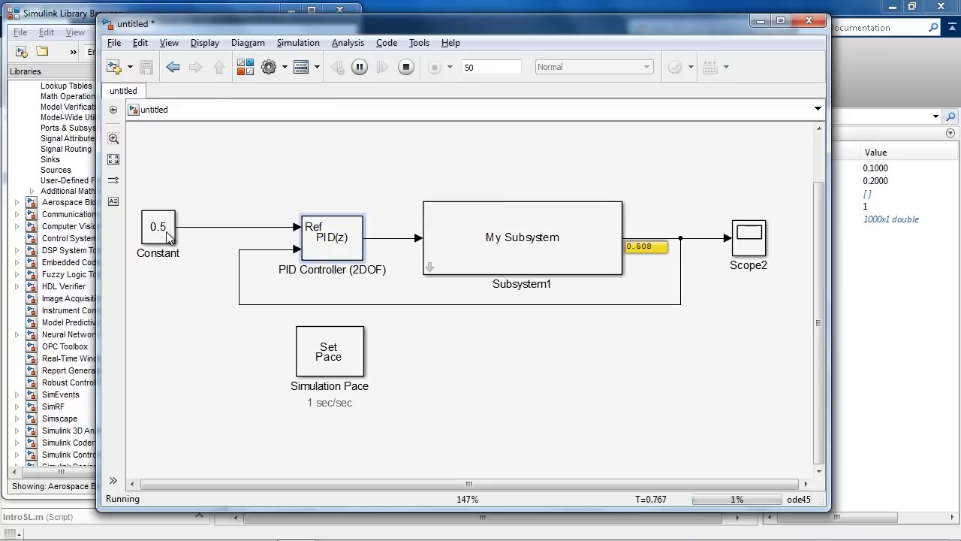
double_click(168, 237)
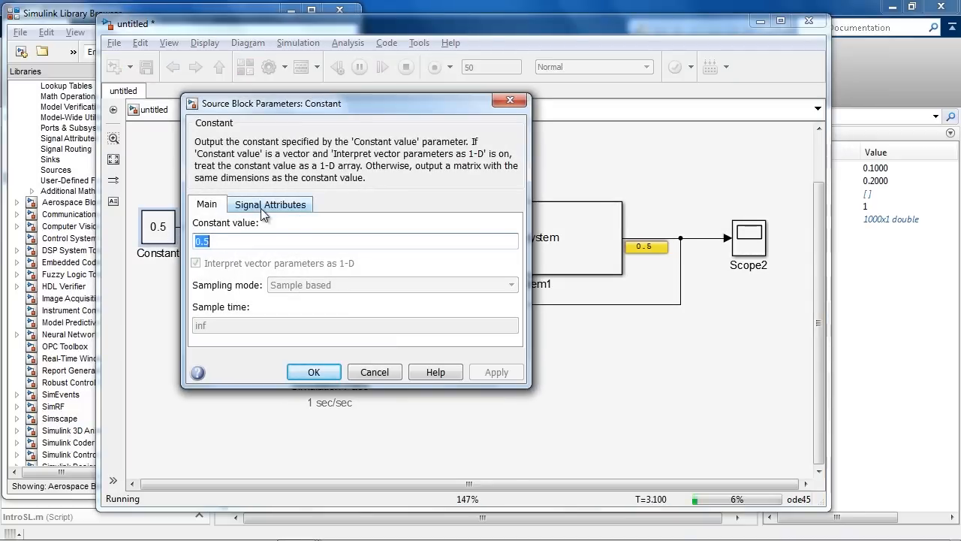
type("1")
left_click(496, 372)
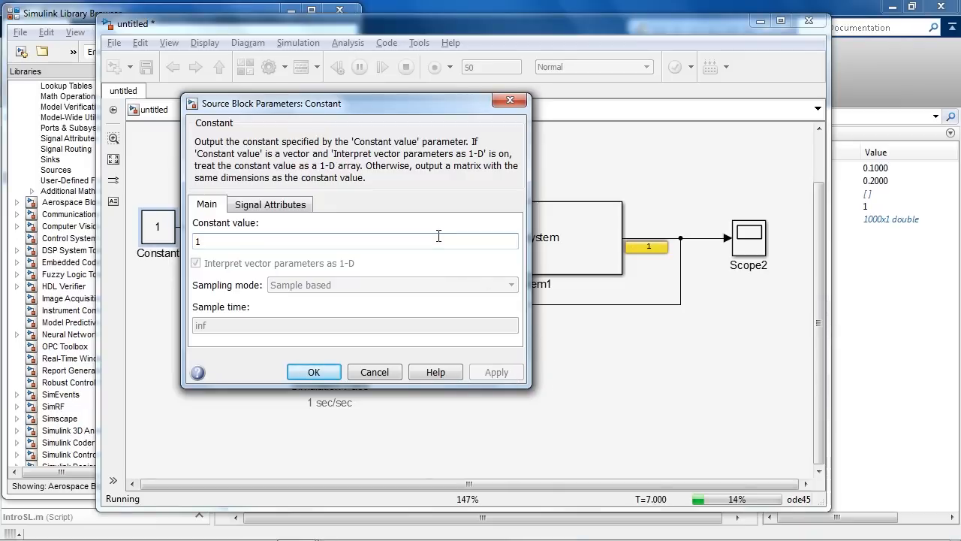
type("1.5")
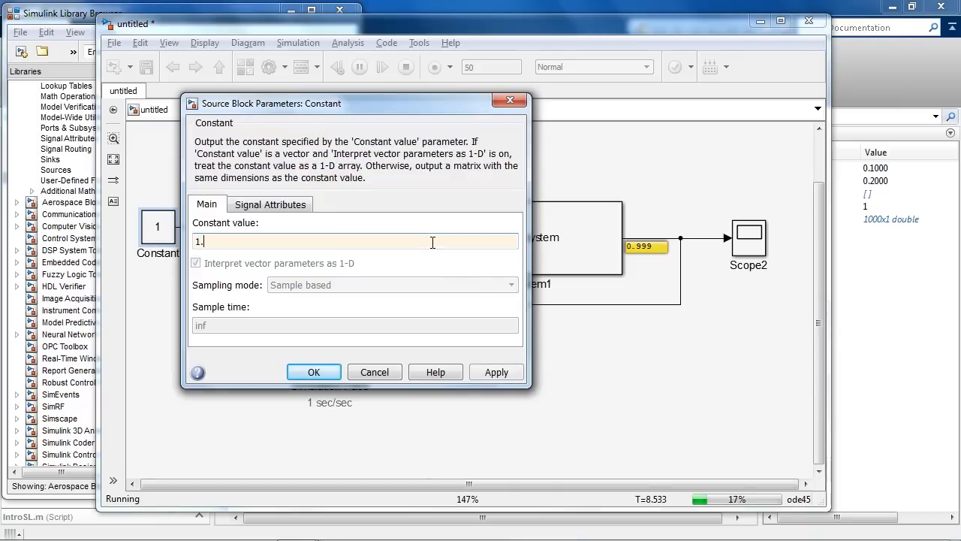
left_click(496, 371)
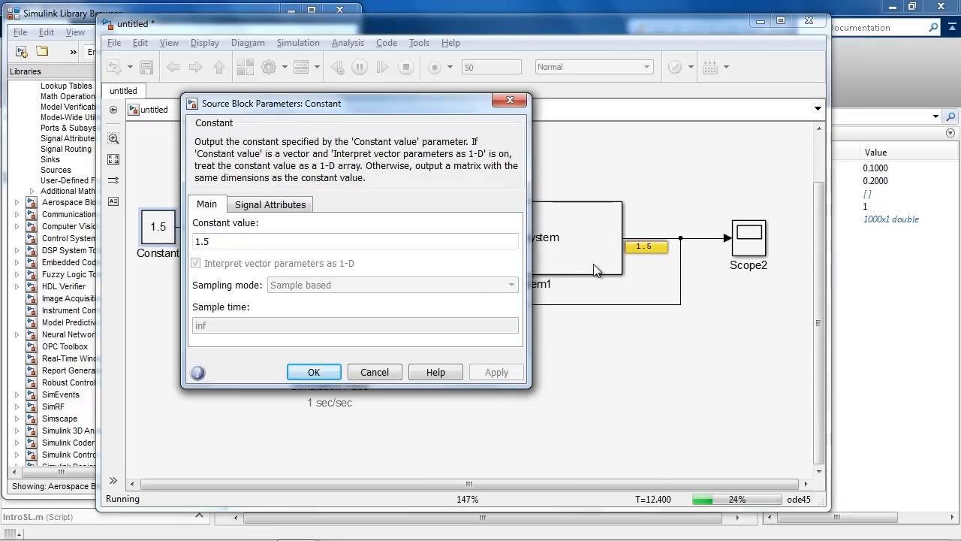
Set the Constant block's value to 2 during the run, stop the simulation and return to the model from the Simulation Data Inspector
double_click(369, 241)
type("2")
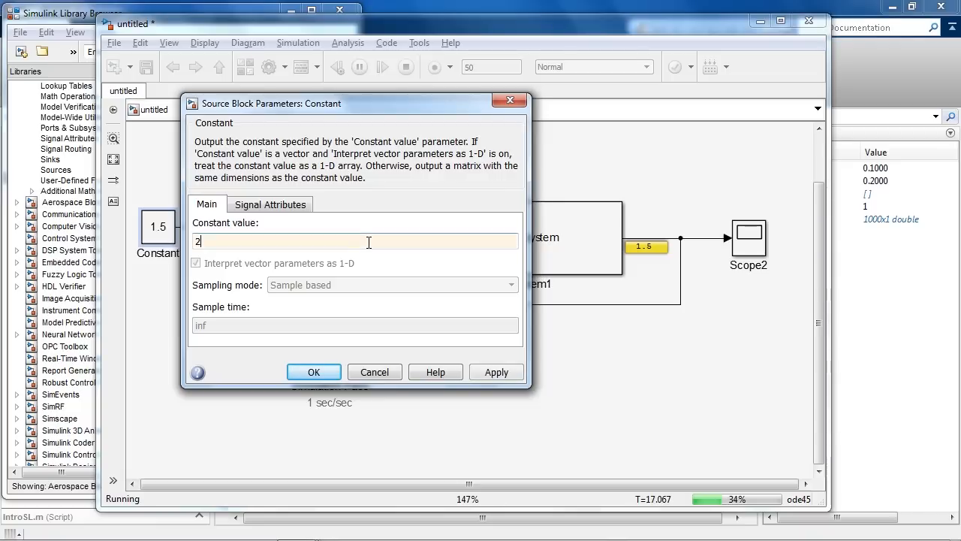
left_click(487, 372)
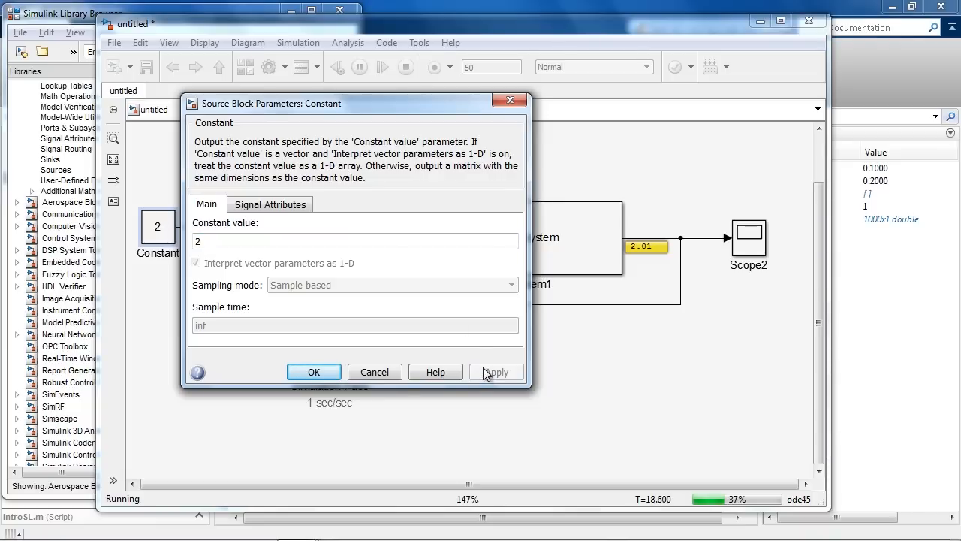
left_click(327, 375)
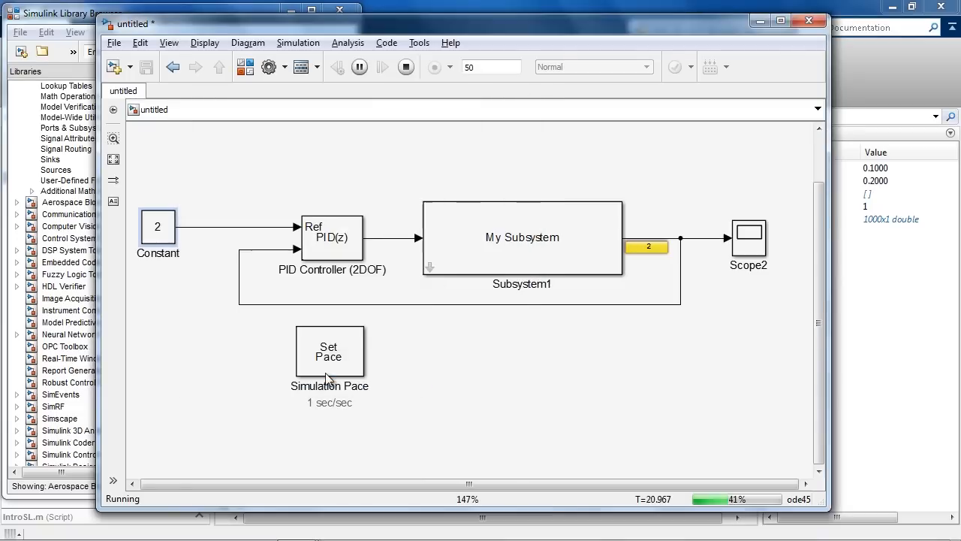
left_click(406, 68)
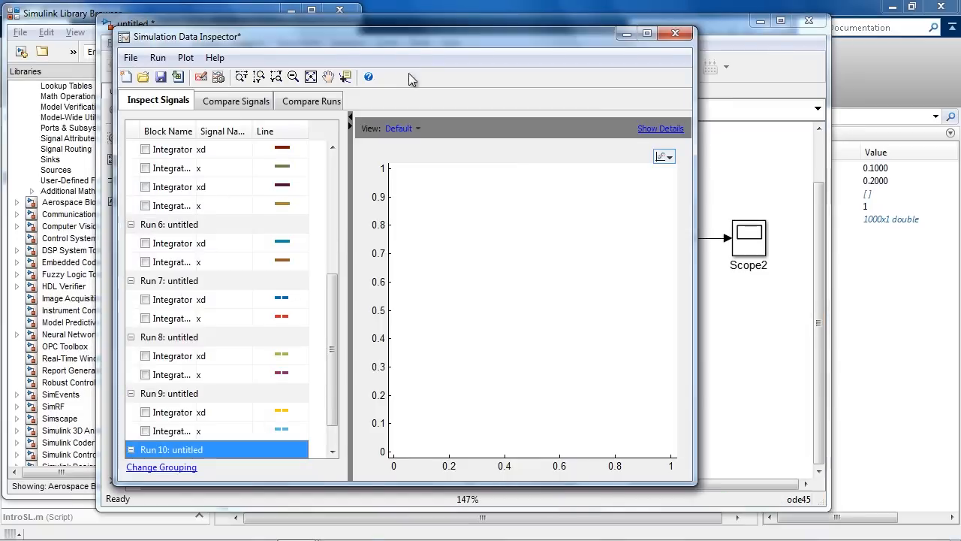
left_click(748, 154)
scroll(269, 218, "down", 3)
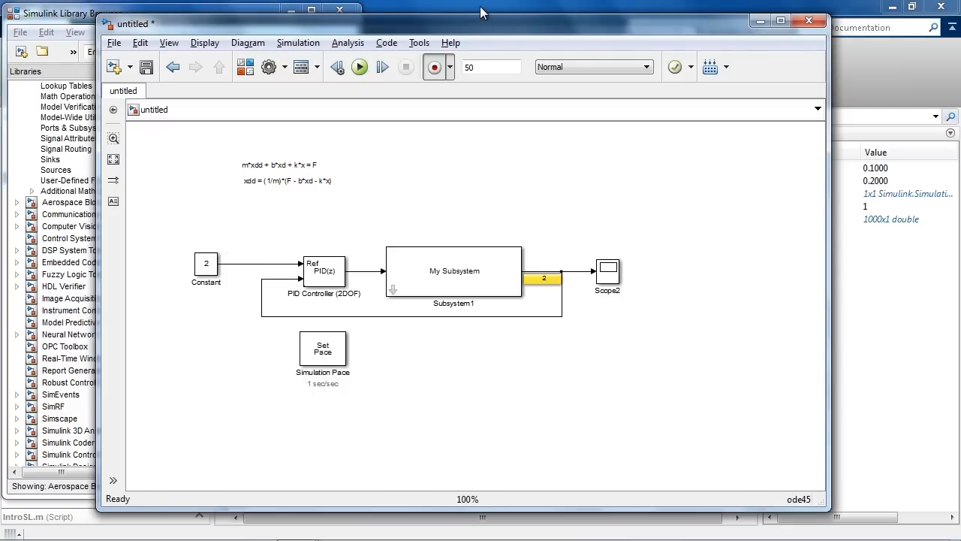
Bring the main MATLAB window forward and open ColesLibrary.mdl from the IntroSL folder
left_click_drag(467, 26, 569, 30)
left_click(534, 15)
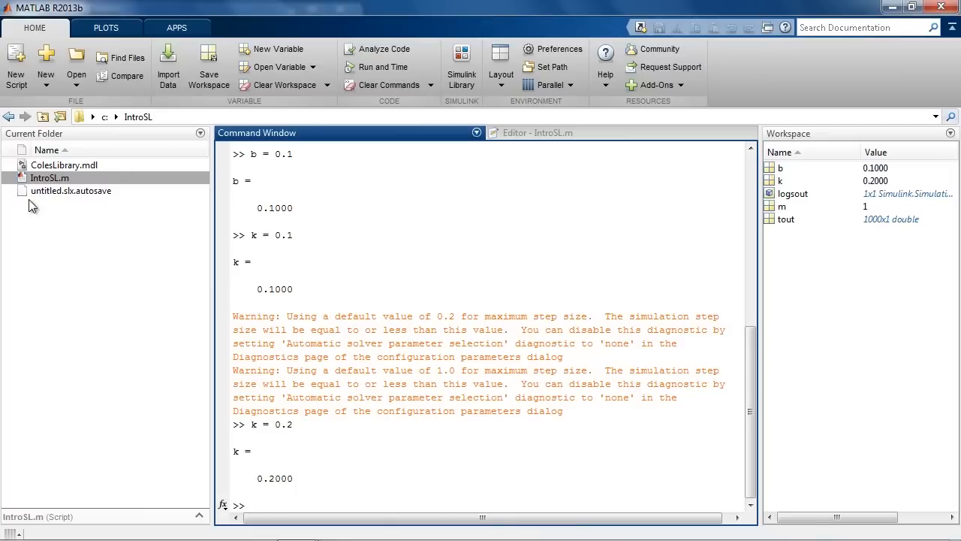
left_click(56, 167)
left_click_drag(30, 167, 285, 230)
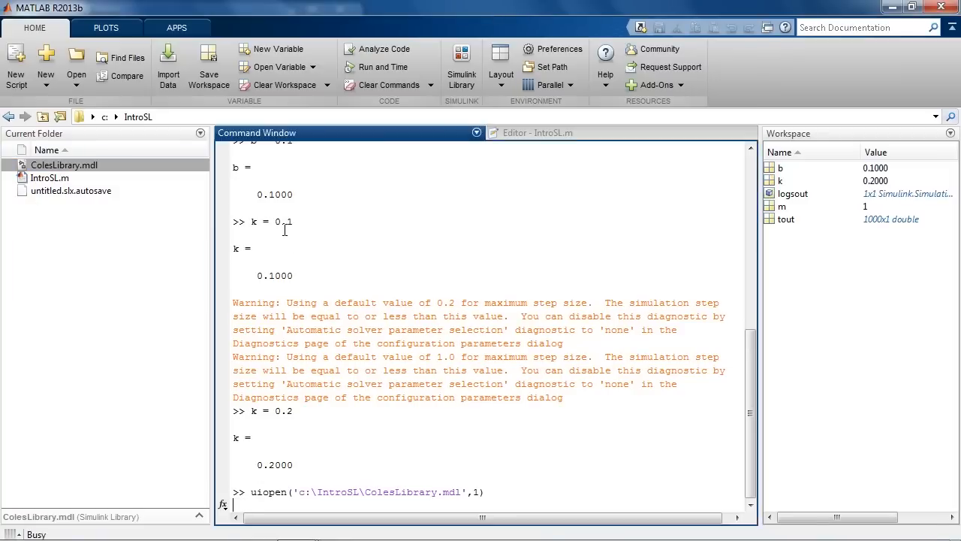
left_click_drag(474, 100, 275, 28)
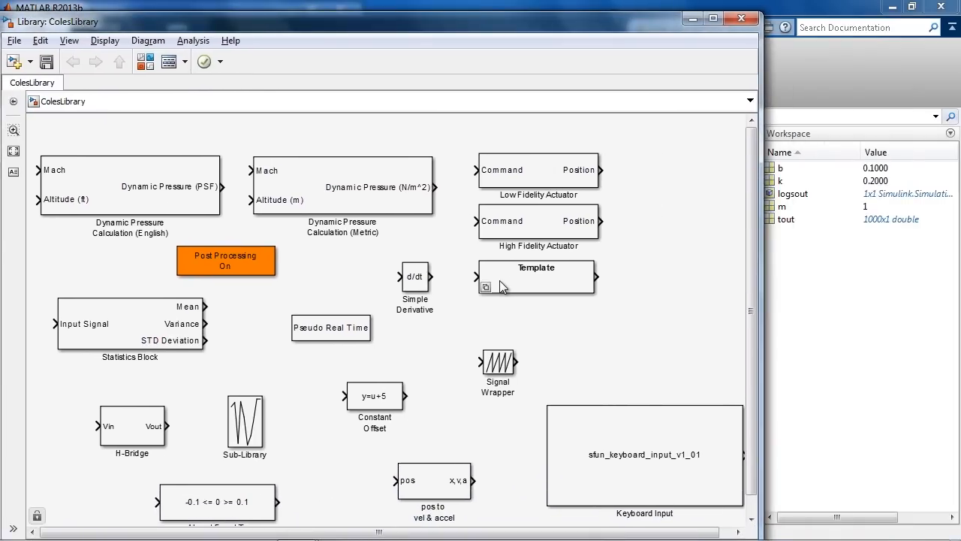
Arrange the untitled model and the ColesLibrary window side by side, narrowing the library window
key("alt+Tab")
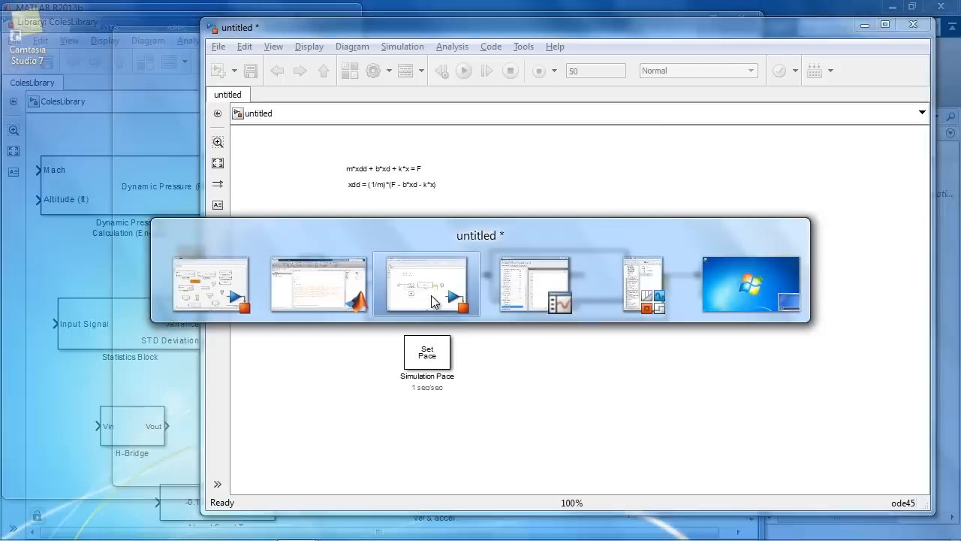
left_click(432, 301)
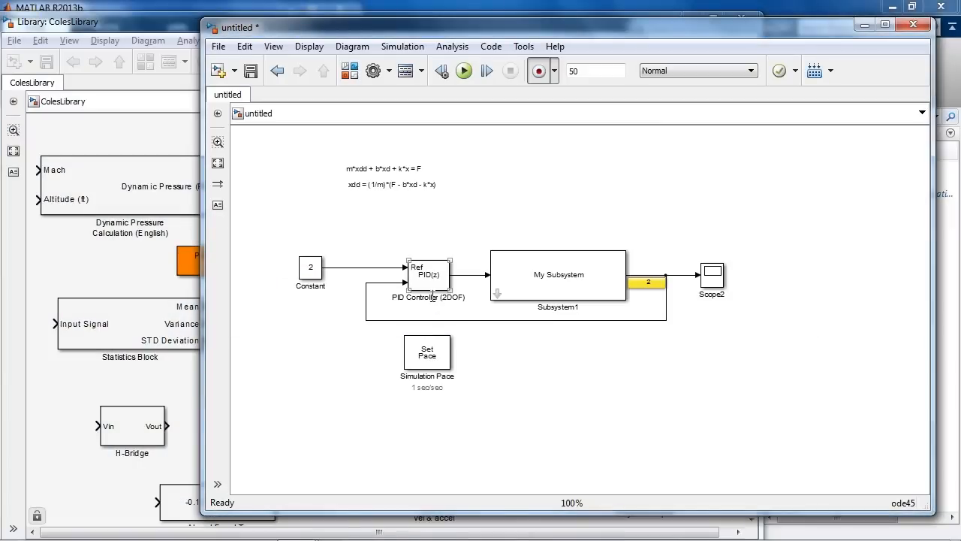
left_click_drag(286, 33, 489, 49)
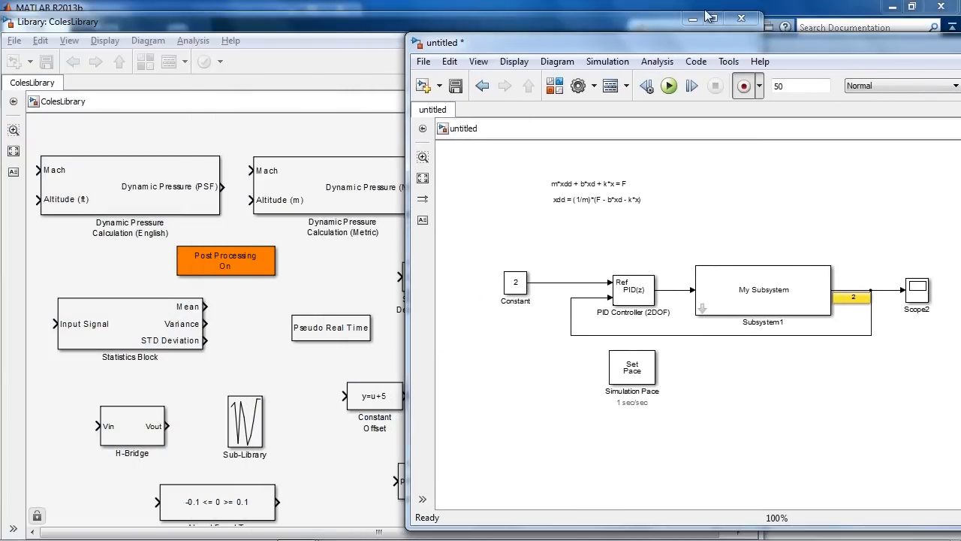
left_click_drag(761, 22, 488, 43)
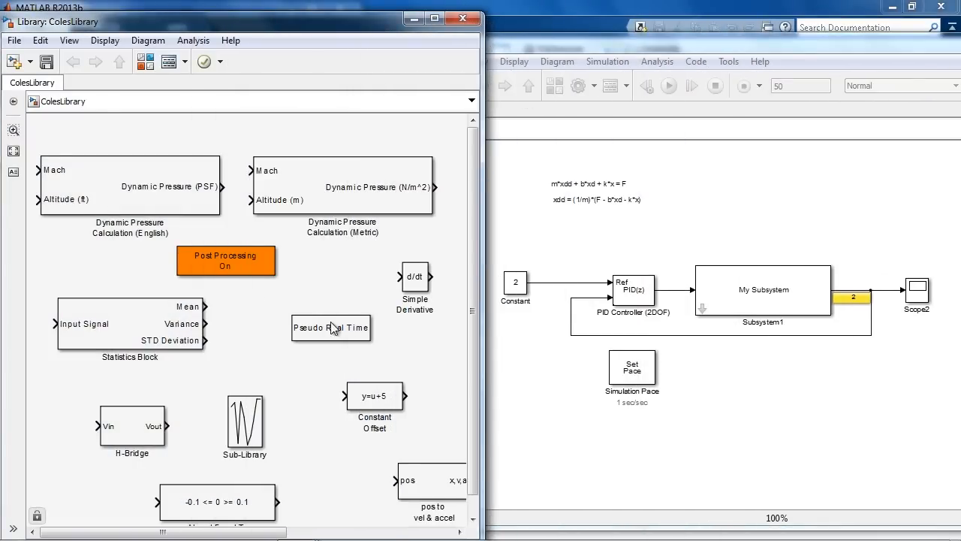
Add the Keyboard Input block from ColesLibrary to the untitled model, beside the Simulation Pace block
scroll(335, 331, "down", 5)
scroll(441, 372, "up", 4)
left_click_drag(430, 357, 193, 331)
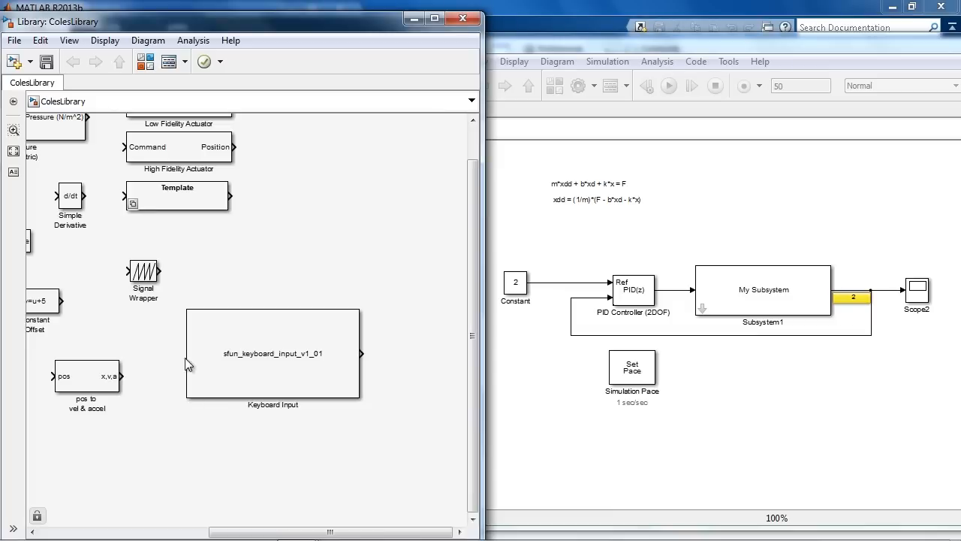
left_click_drag(272, 358, 542, 471)
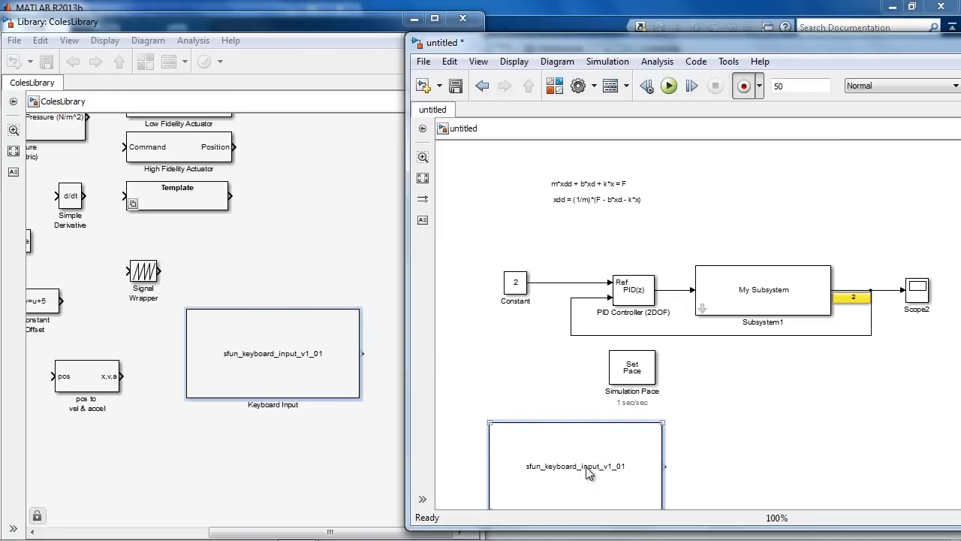
left_click_drag(567, 450, 487, 406)
left_click_drag(551, 430, 505, 377)
left_click(491, 398)
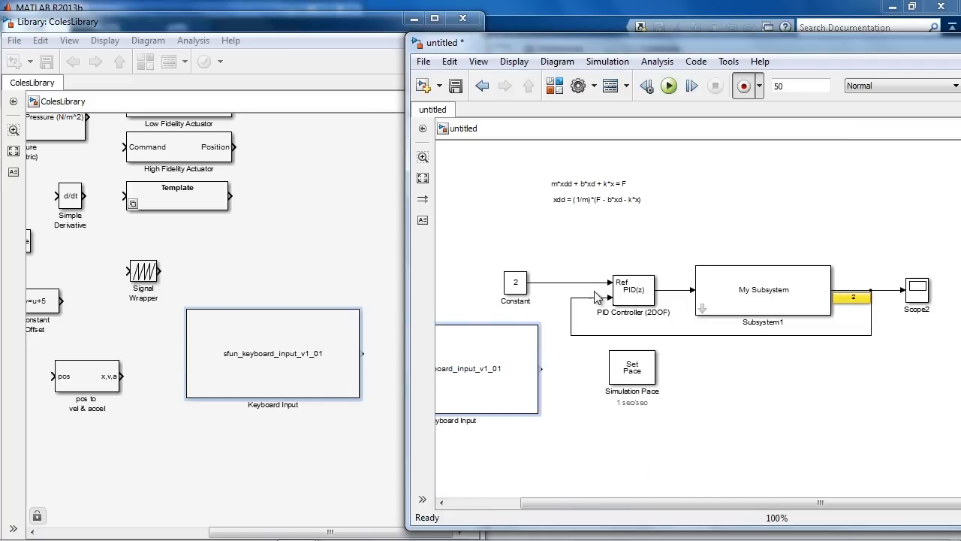
Put the library window away, recenter the model window and move the Keyboard Input block above the Constant block
left_click(405, 9)
left_click_drag(467, 45, 194, 39)
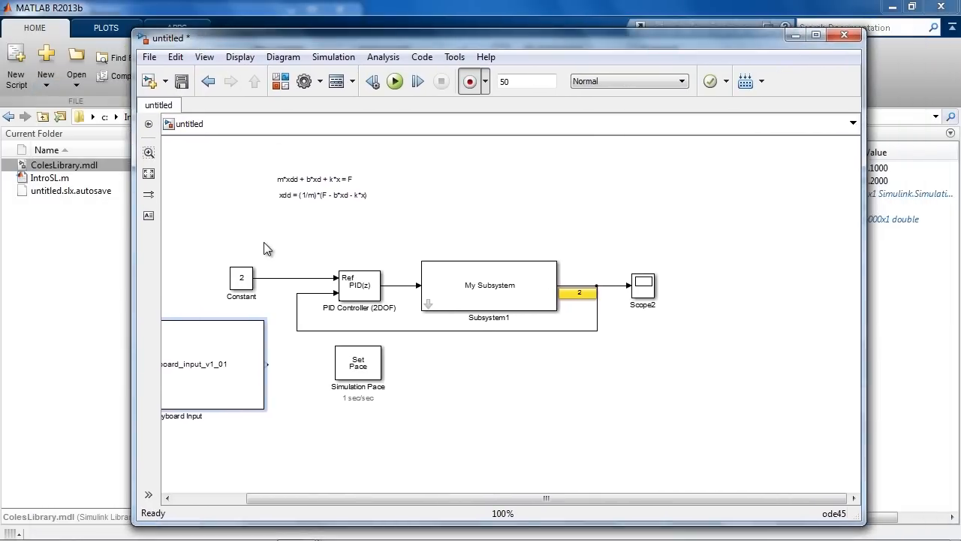
key("space")
left_click_drag(260, 368, 236, 182)
scroll(285, 237, "down", 5)
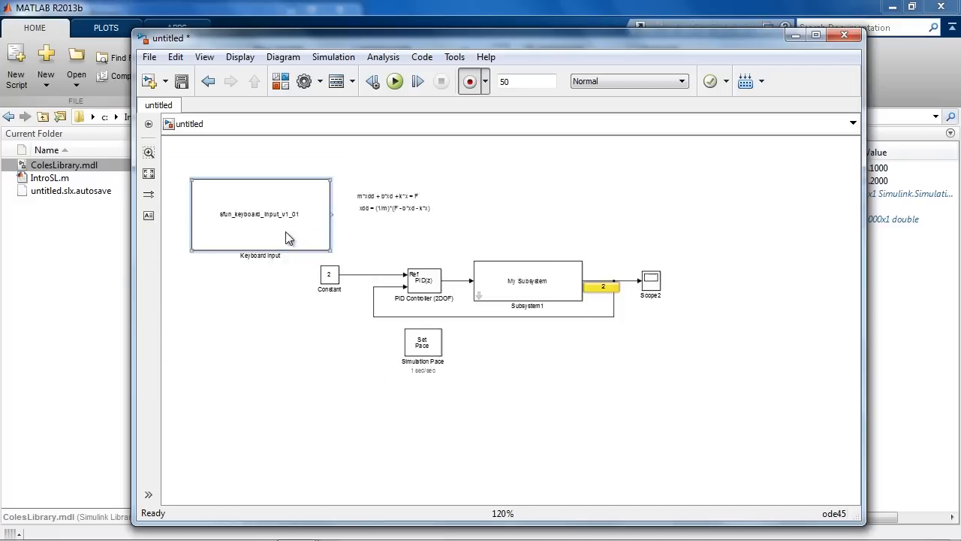
Move the two equation annotations above Subsystem1, clear of the Keyboard Input block
scroll(286, 231, "up", 4)
left_click_drag(368, 169, 476, 233)
left_click_drag(424, 205, 578, 151)
left_click_drag(306, 188, 333, 189)
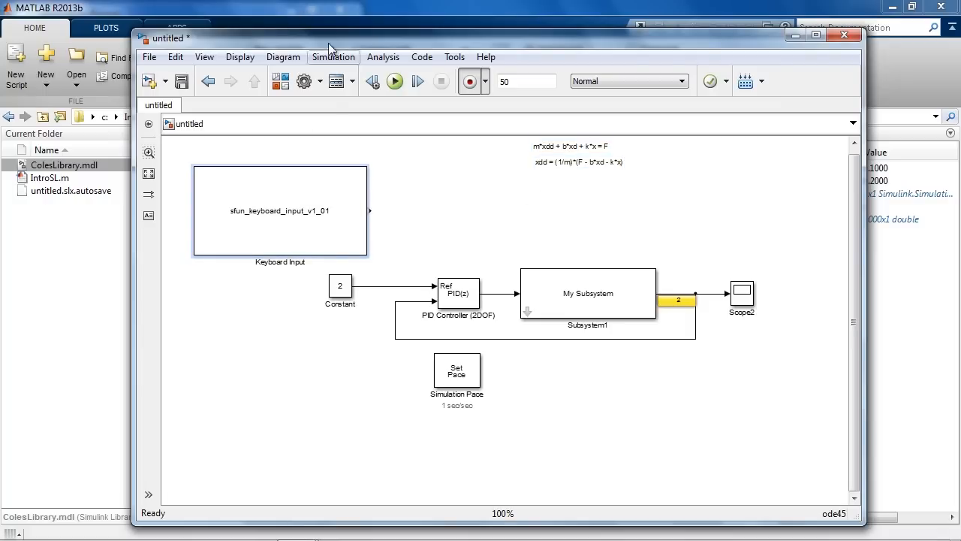
Open the MATLAB Central community site, look over its File Exchange, Answers and Blogs sections, and return to the model
left_click(582, 7)
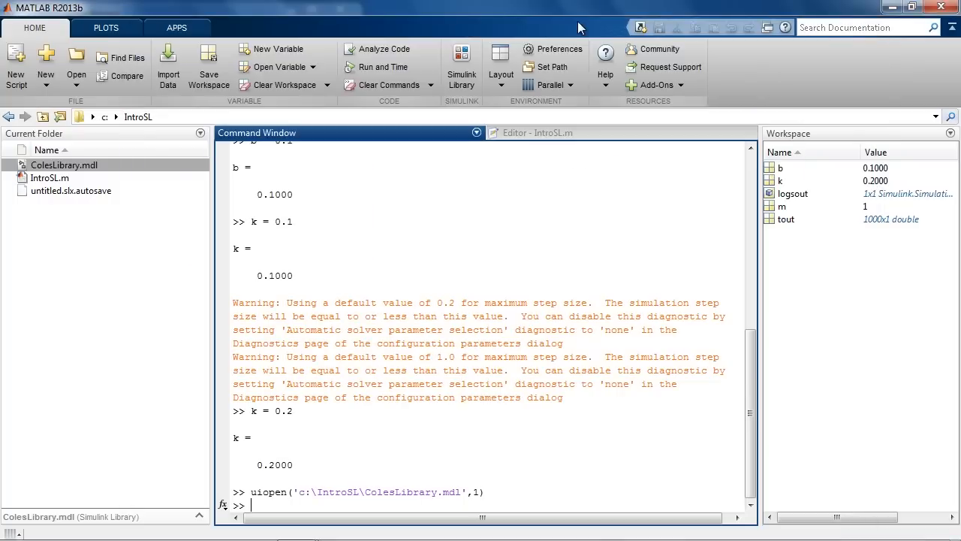
left_click(644, 50)
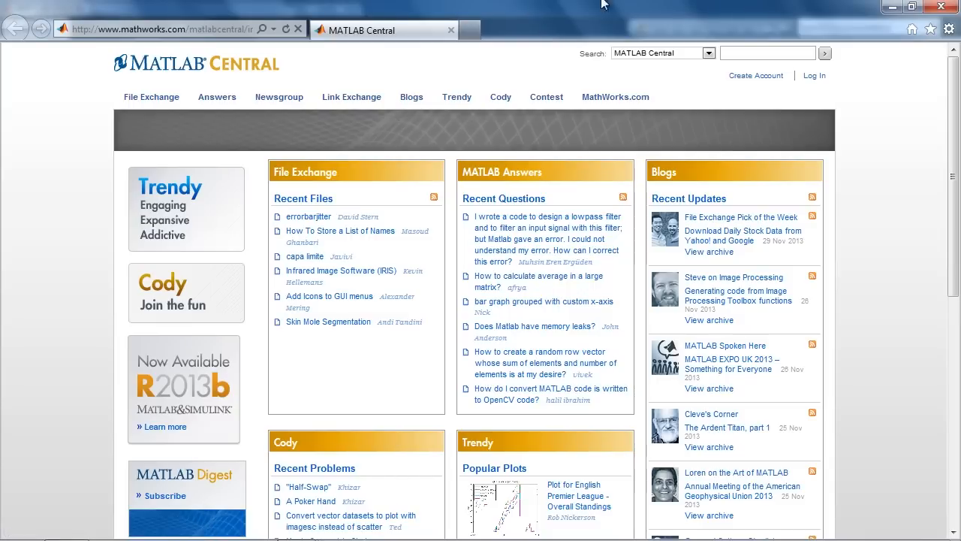
scroll(595, 175, "down", 3)
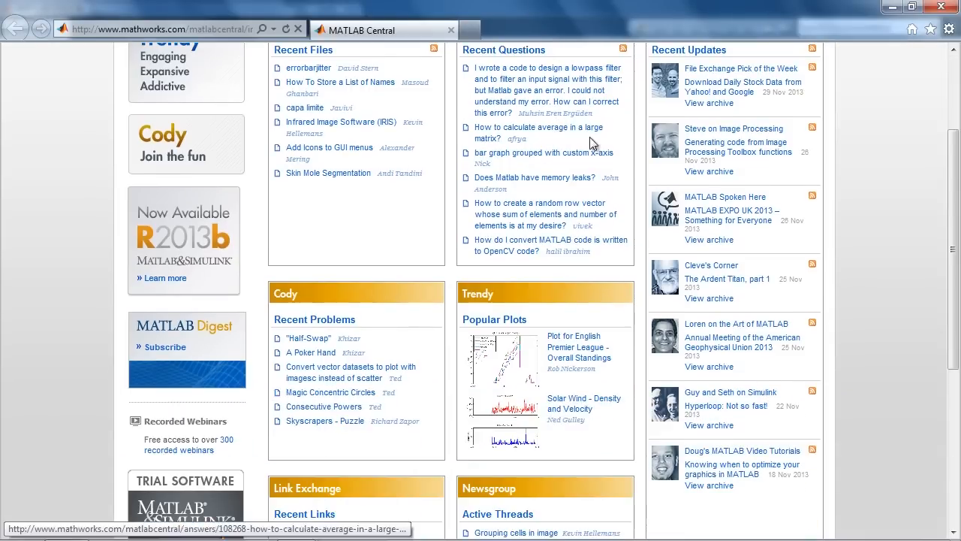
scroll(764, 280, "up", 3)
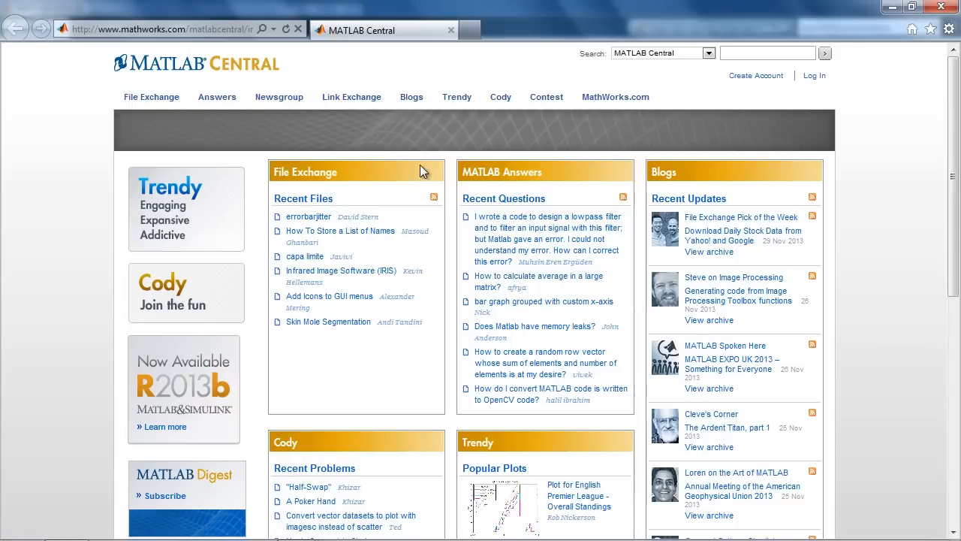
left_click(894, 6)
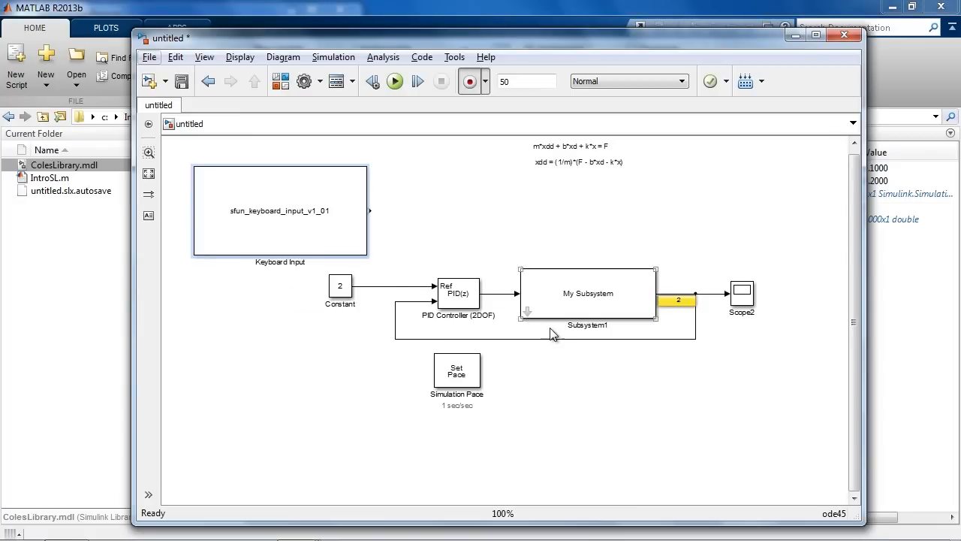
Comment out the whole PID loop together with the Simulation Pace block
left_click_drag(305, 276, 766, 394)
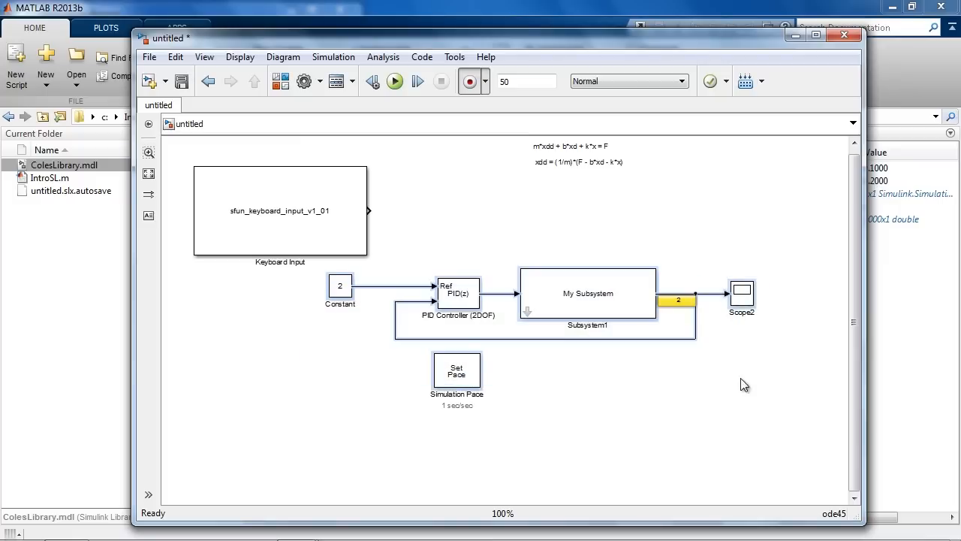
right_click(603, 303)
mouse_move(669, 215)
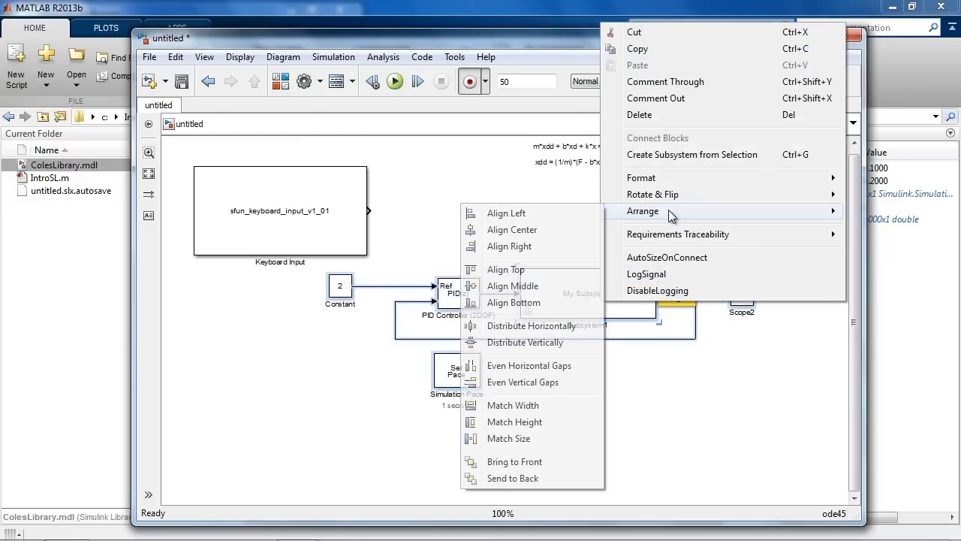
left_click(677, 100)
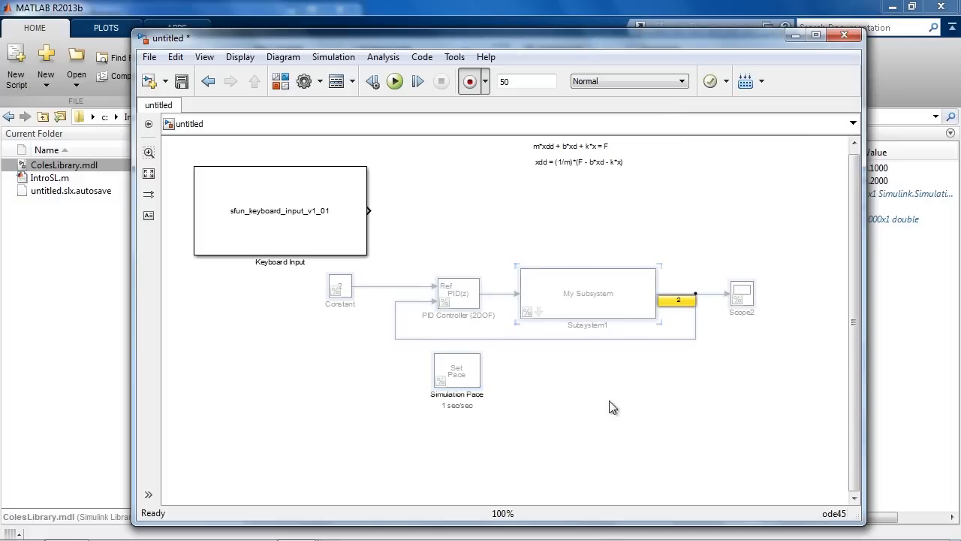
key("ctrl+z")
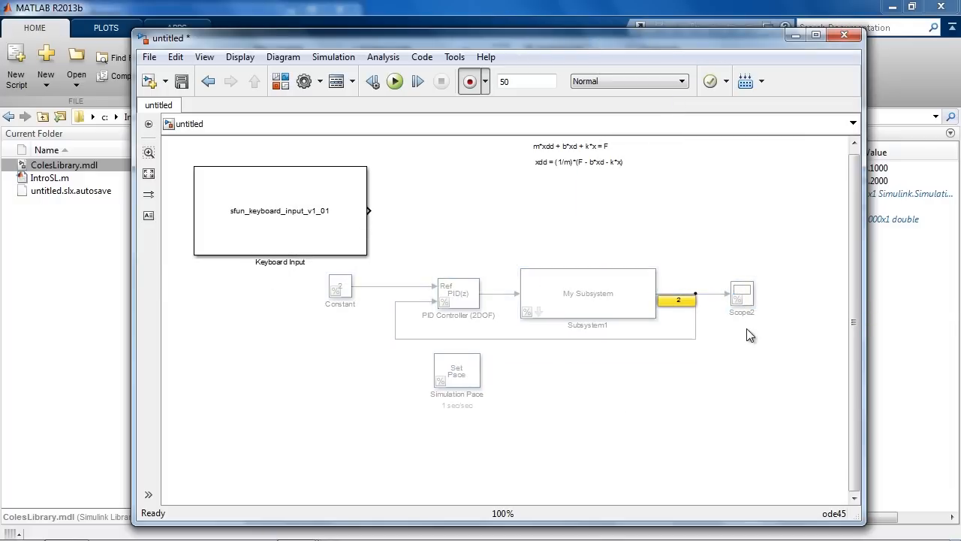
Copy the Scope2 block beside the Keyboard Input block, uncomment the copy and connect the Keyboard Input output to it
mouse_move(744, 291)
left_mouse_down()
mouse_move(590, 232)
mouse_move(515, 232)
mouse_move(753, 294)
left_mouse_up()
left_click_drag(509, 237, 476, 215)
right_click(474, 216)
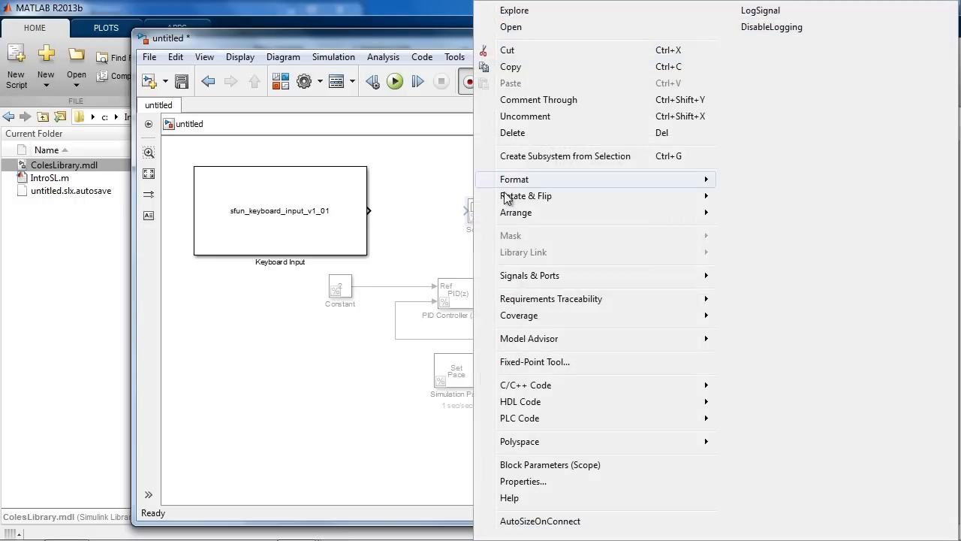
left_click(542, 112)
left_click_drag(370, 211, 465, 211)
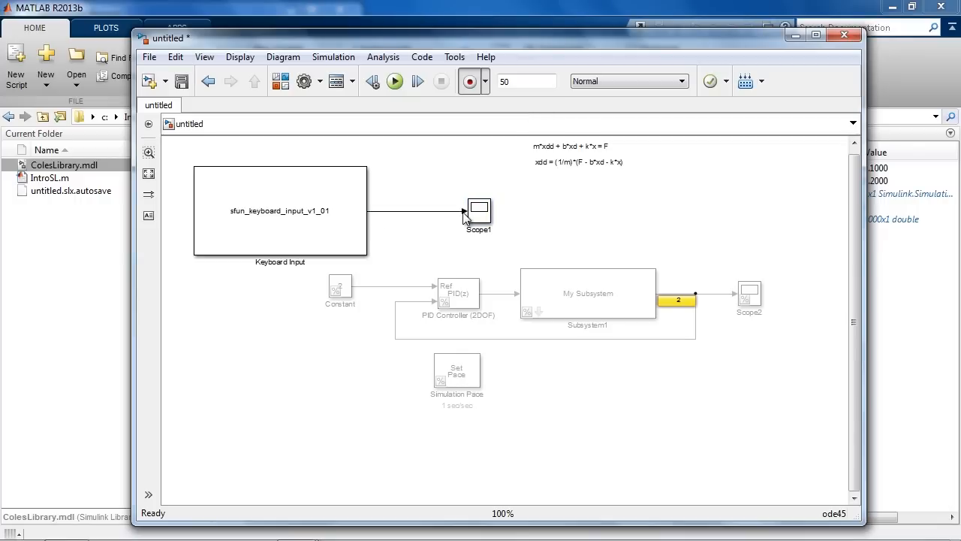
Uncomment the Simulation Pace block and move it above the signal line between Keyboard Input and Scope1
right_click(455, 365)
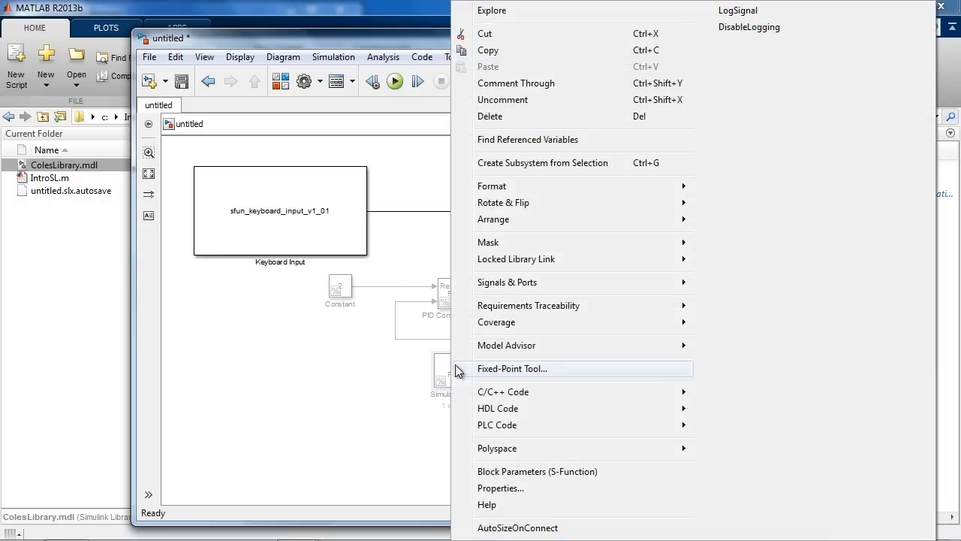
left_click(513, 102)
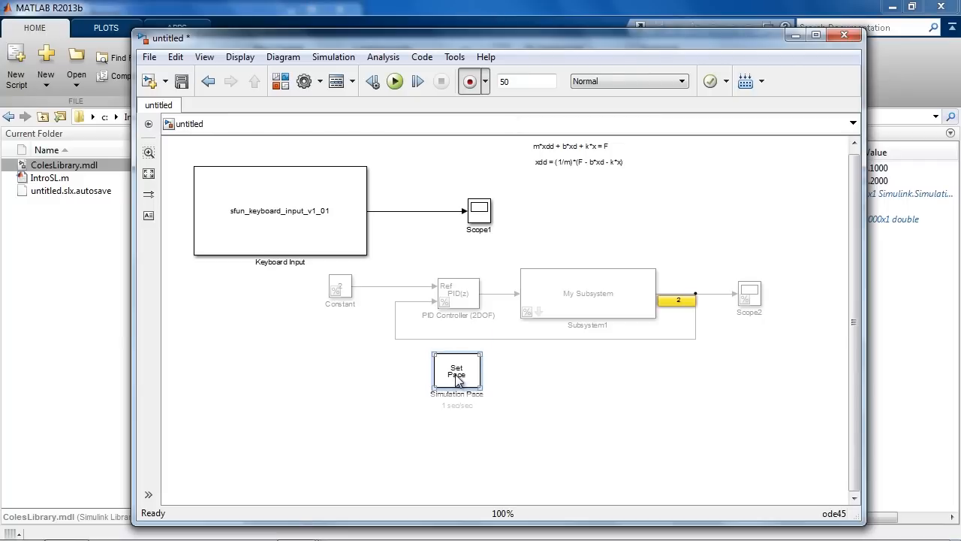
left_click_drag(437, 373, 411, 163)
Try to run the simulation, and check the S-function name in the Keyboard Input block's parameters
key("ctrl+t")
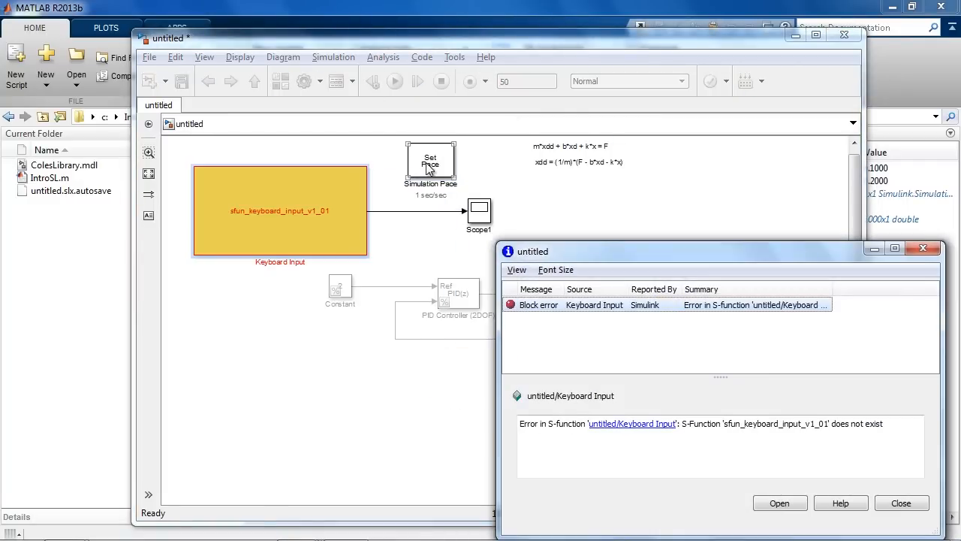
left_click(902, 503)
double_click(258, 211)
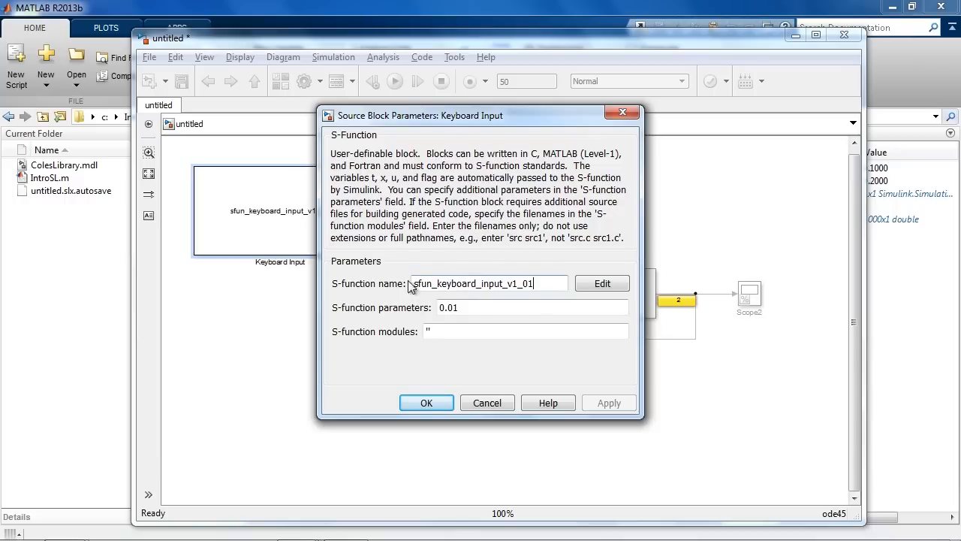
left_click(426, 403)
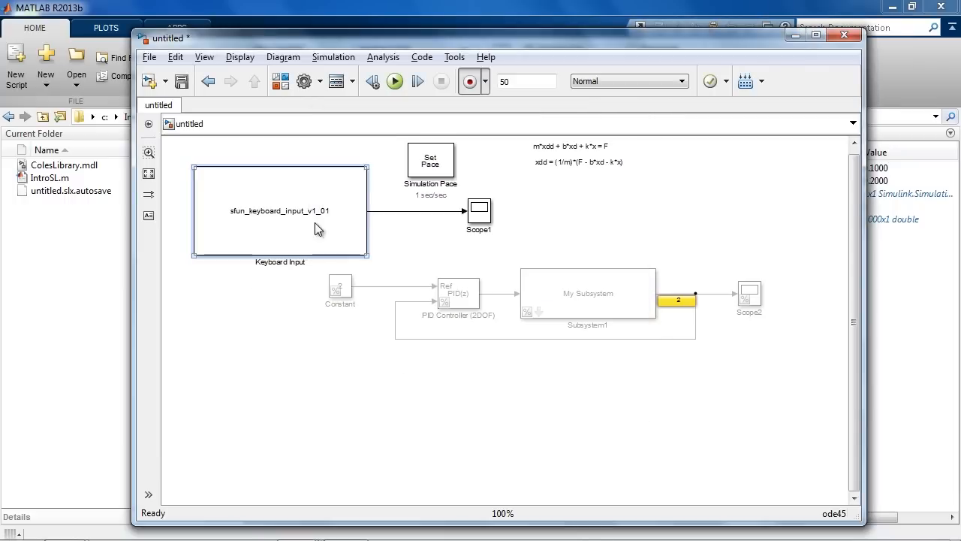
Find sfun_keyboard_input_v1_01.m in the KeyboardInput folder on C: and copy it into the IntroSL folder
left_click(84, 254)
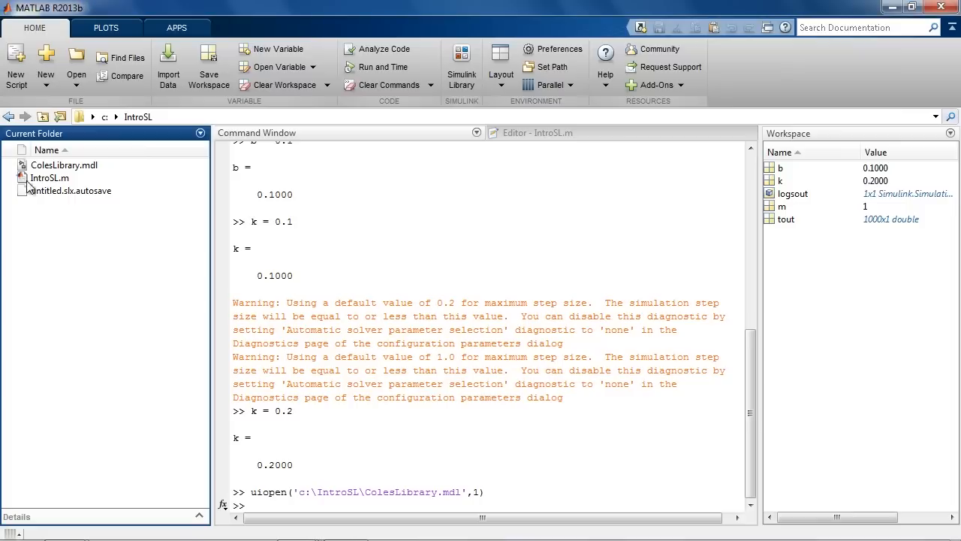
left_click(10, 116)
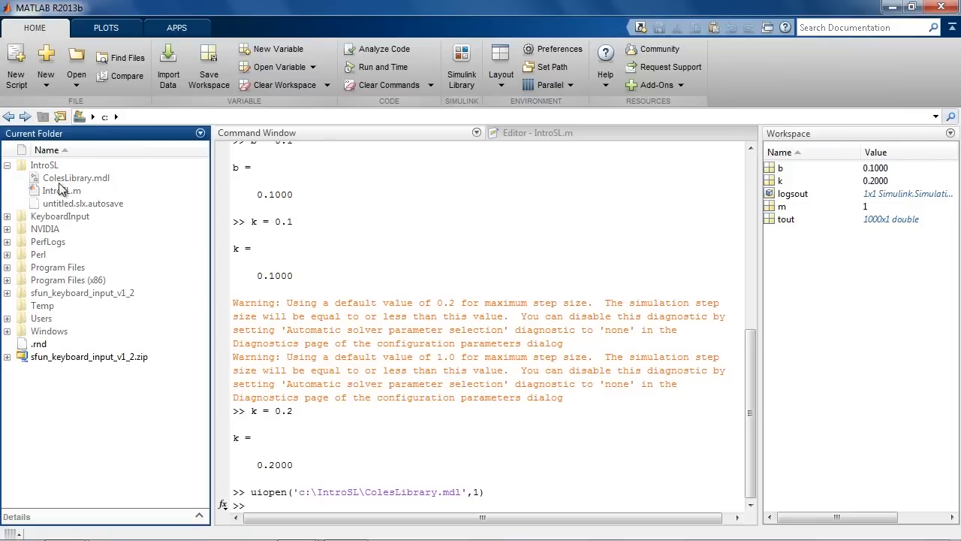
left_click(47, 294)
double_click(46, 295)
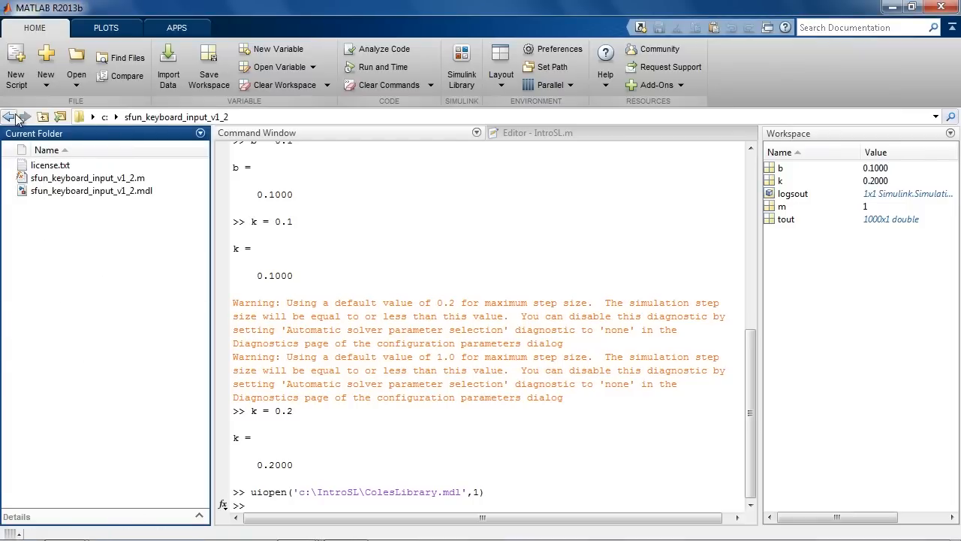
left_click(9, 117)
double_click(42, 216)
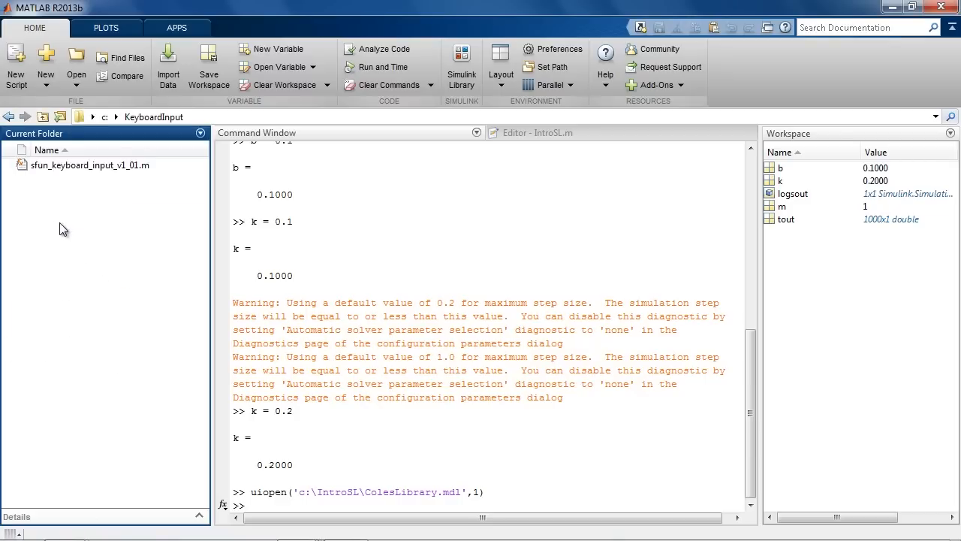
left_click(51, 164)
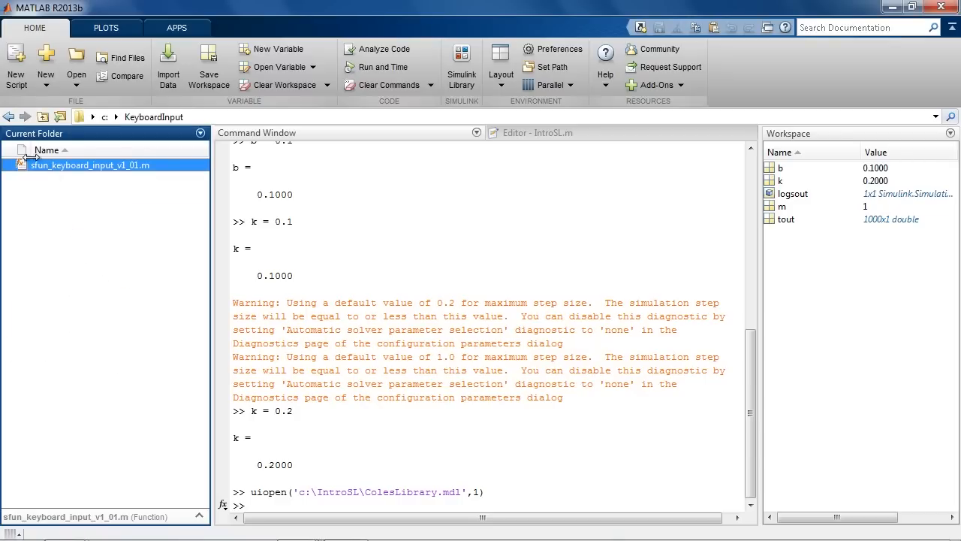
left_click(8, 117)
double_click(45, 166)
key("ctrl+v")
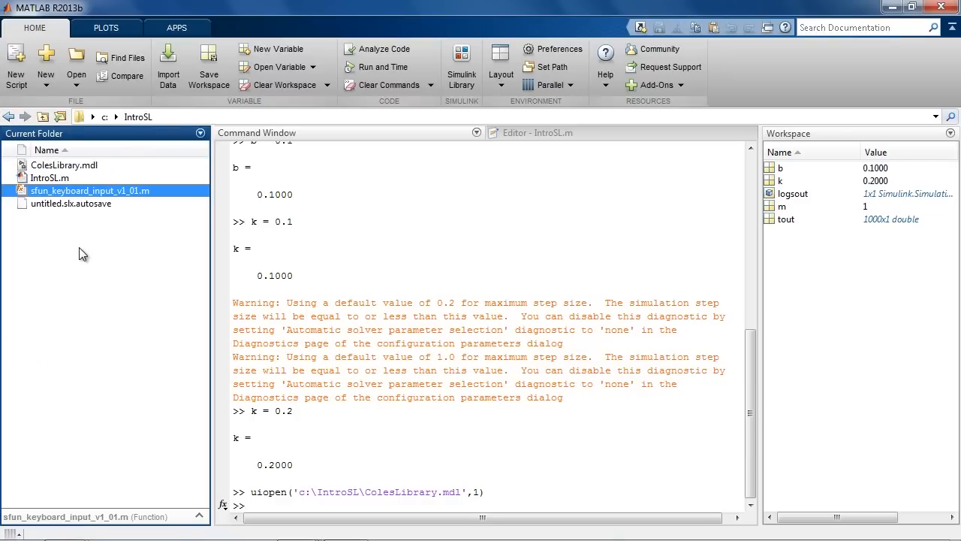
Return to the untitled model, run the simulation without logged data, and open Scope1 with its plot autoscaled
key("alt+Tab")
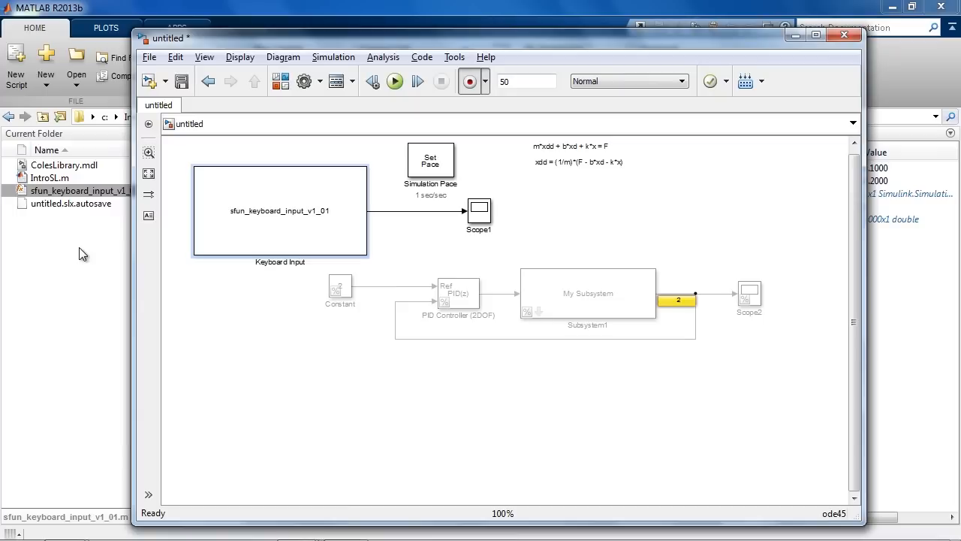
left_click(393, 86)
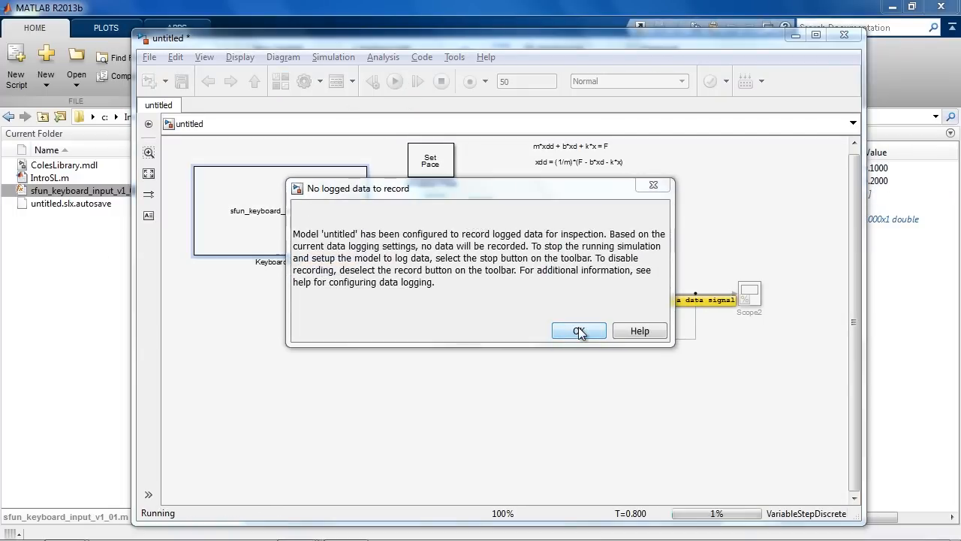
left_click(579, 331)
double_click(480, 215)
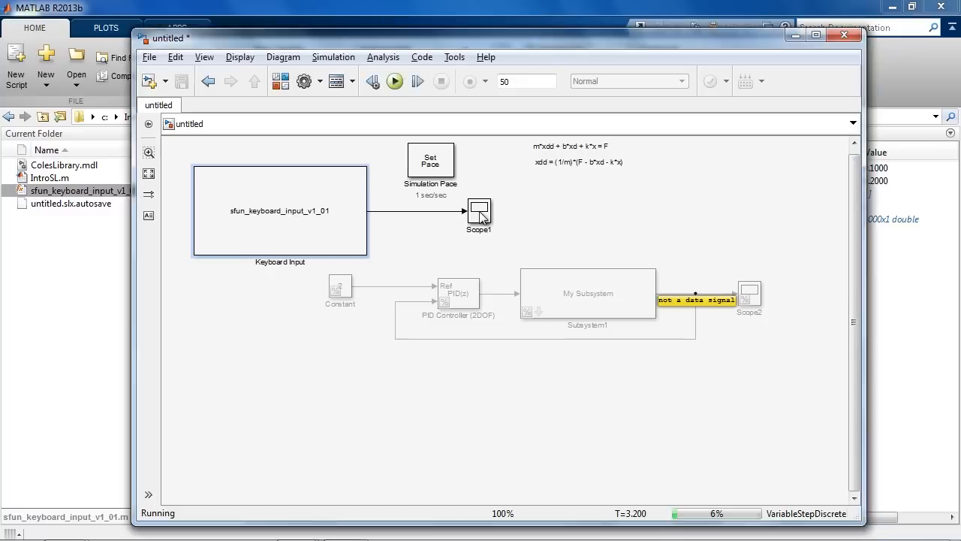
left_click(249, 283)
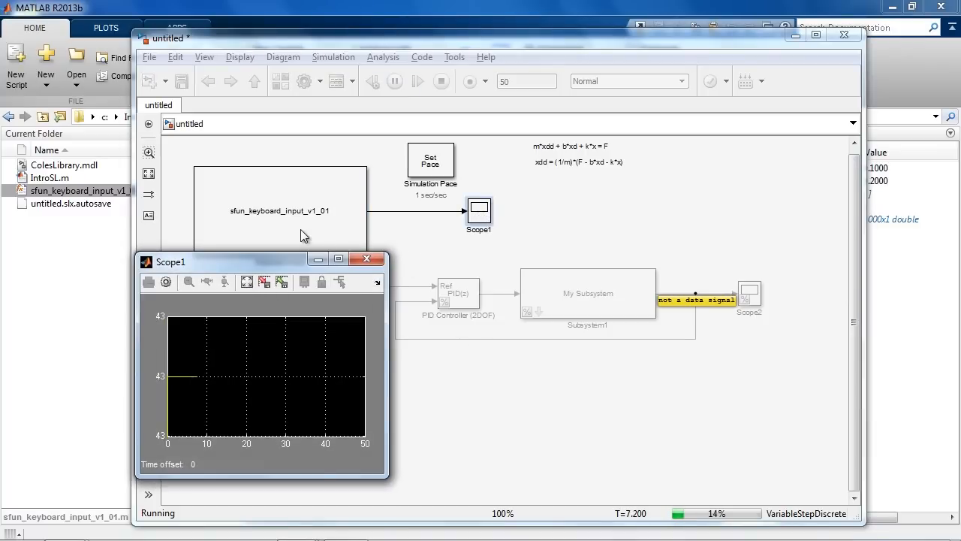
double_click(301, 229)
left_click(432, 395)
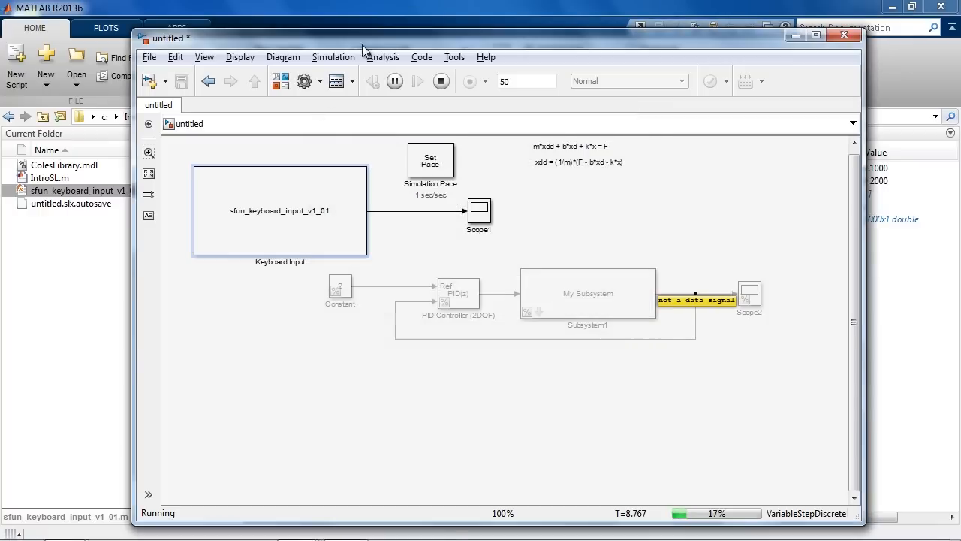
Look through the open windows for the Keyboard Input block's Figure 1 window
key("alt+Tab")
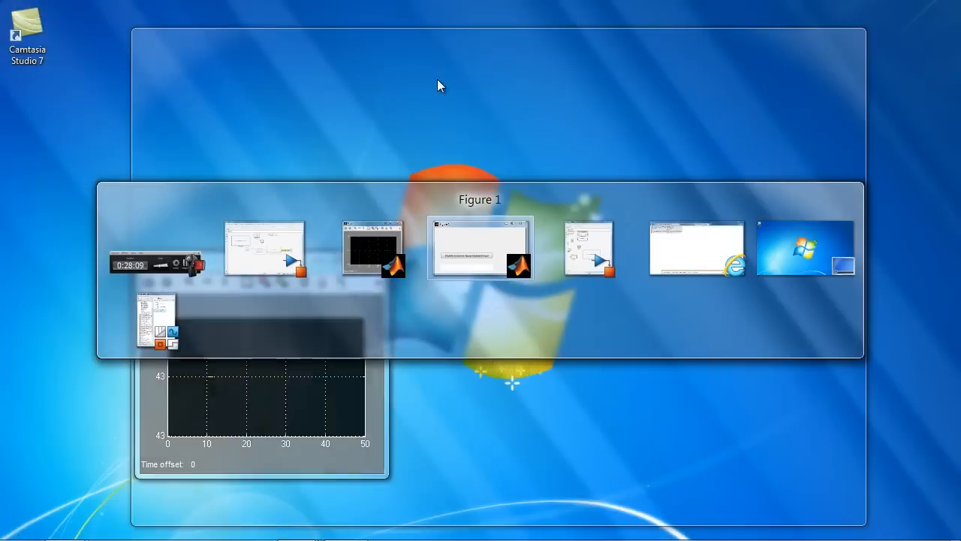
key("alt+Tab")
key("alt+Tab")
key("alt+Tab")
key("alt+Tab")
key("alt+Tab")
key("alt+Tab")
key("alt+Tab")
key("alt+Tab")
key("alt+Tab")
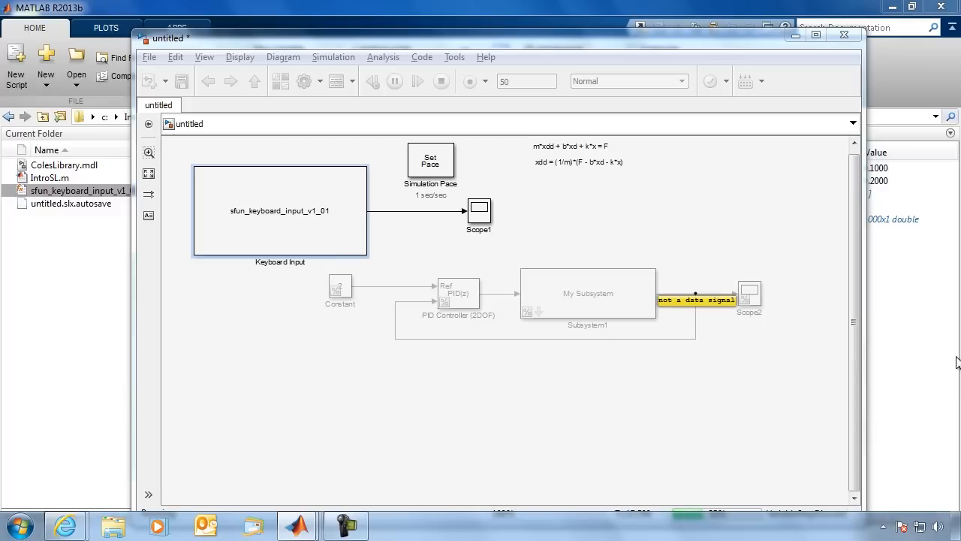
mouse_move(429, 524)
mouse_move(297, 526)
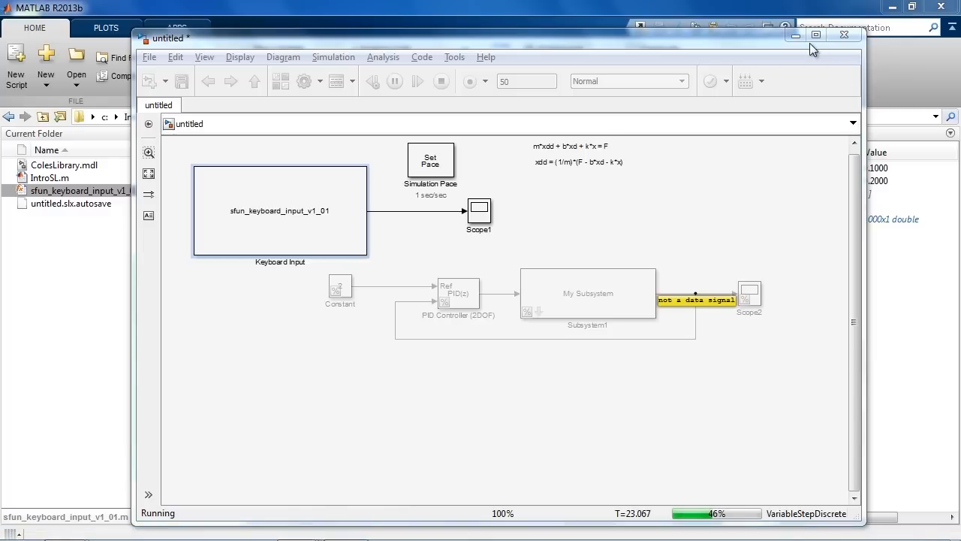
Stop the running simulation and minimize the model window
left_click(413, 100)
left_click(443, 81)
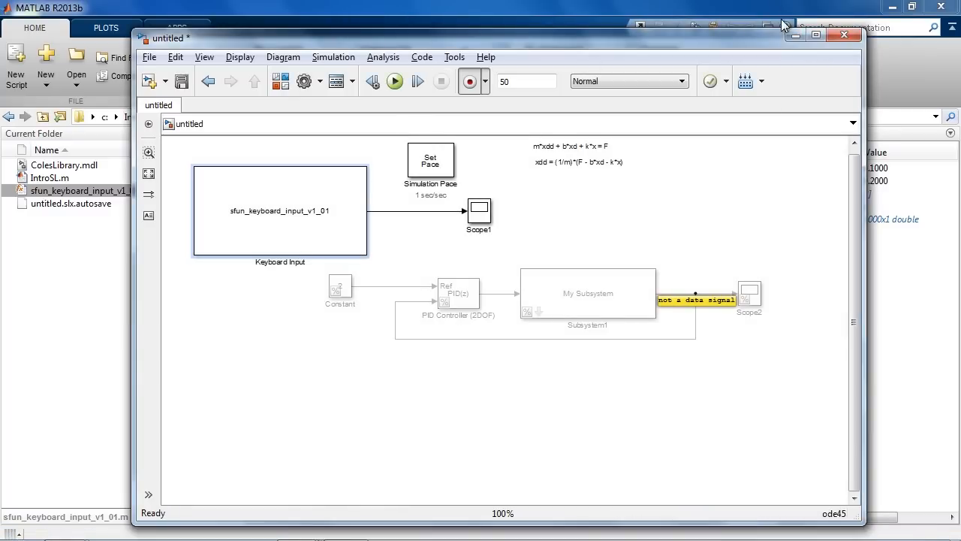
left_click(792, 35)
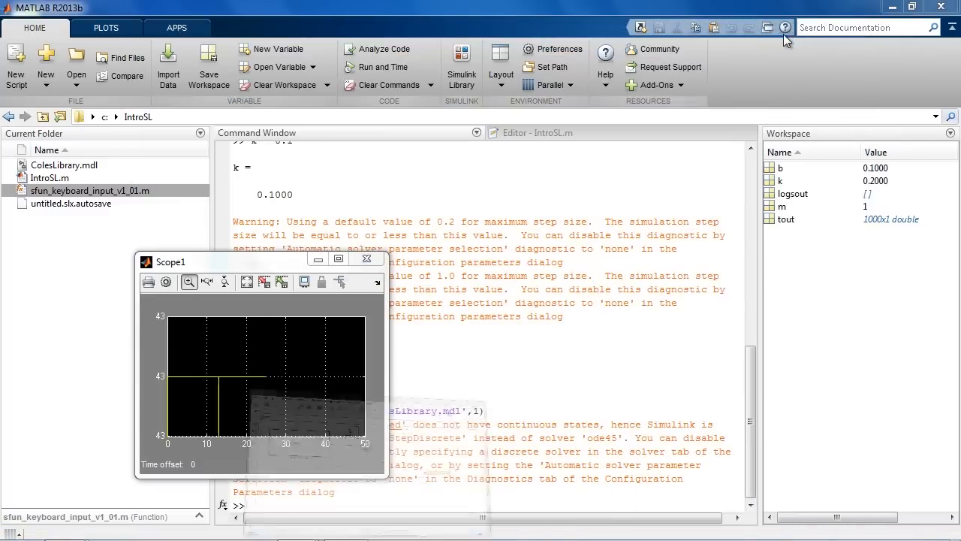
Move the off-screen Figure 1 window into the visible desktop area over the Scope1 window
left_click(287, 277)
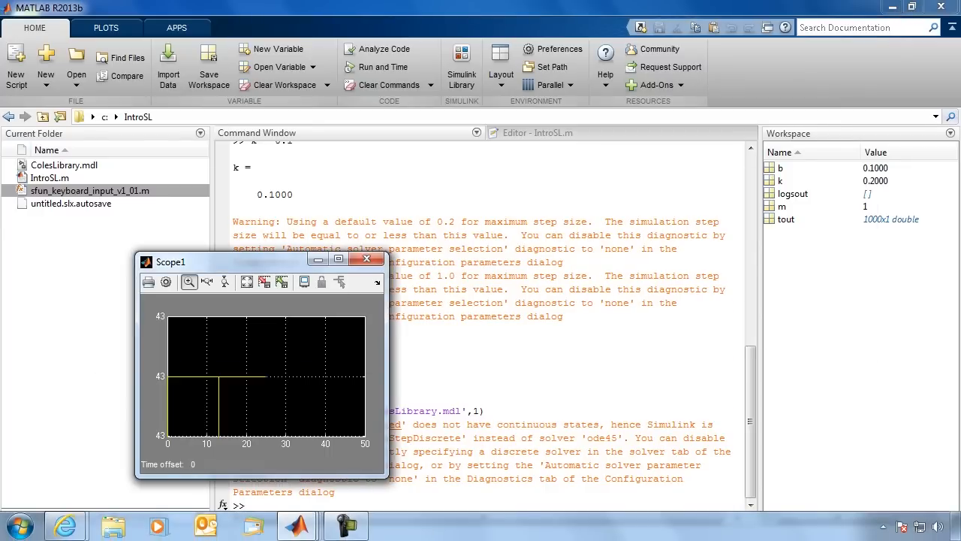
left_click(300, 529)
right_click(736, 442)
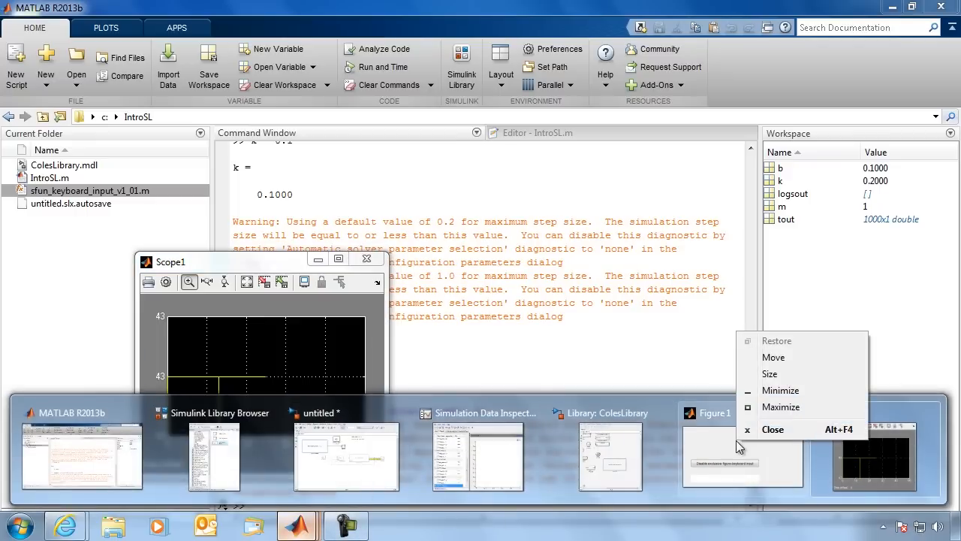
left_click(782, 359)
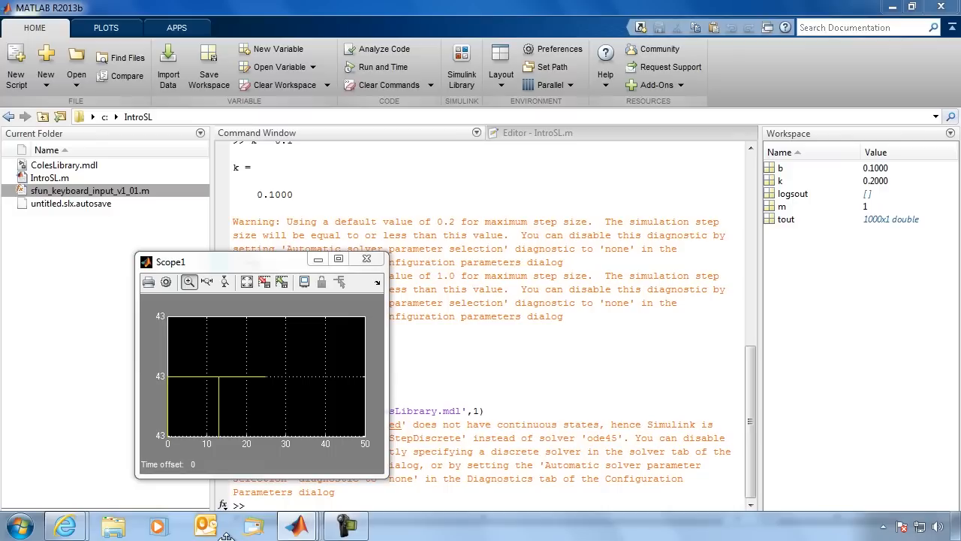
left_click_drag(227, 539, 280, 309)
Return to the untitled model and restart the simulation, acknowledging the notice about logged data
key("alt+Tab")
key("alt+Tab")
key("alt+Tab")
key("alt+Tab")
key("alt+Tab")
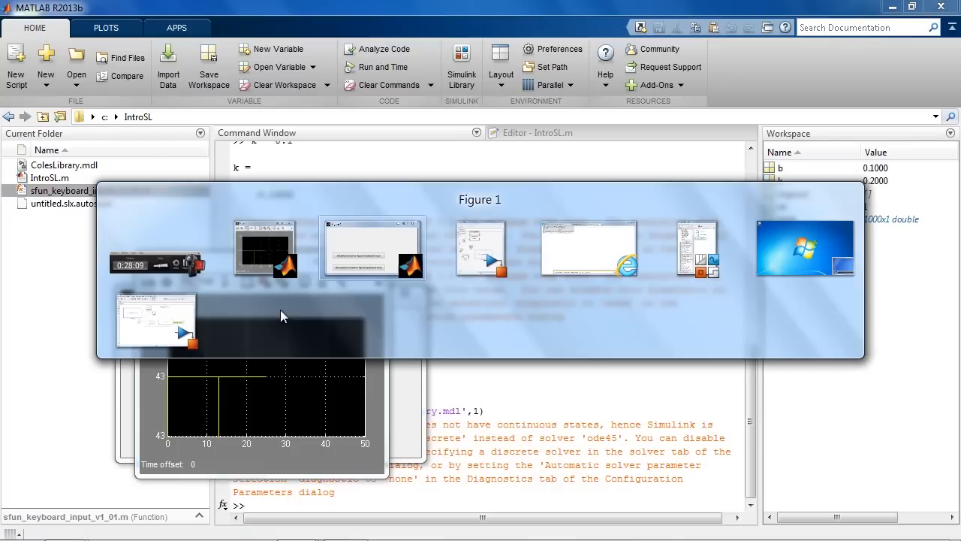
key("alt+Tab")
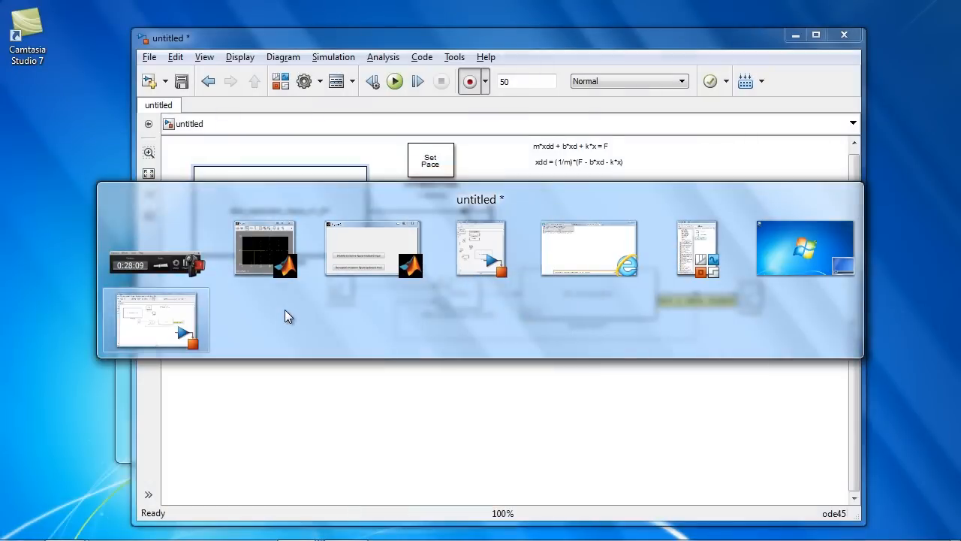
left_click(394, 81)
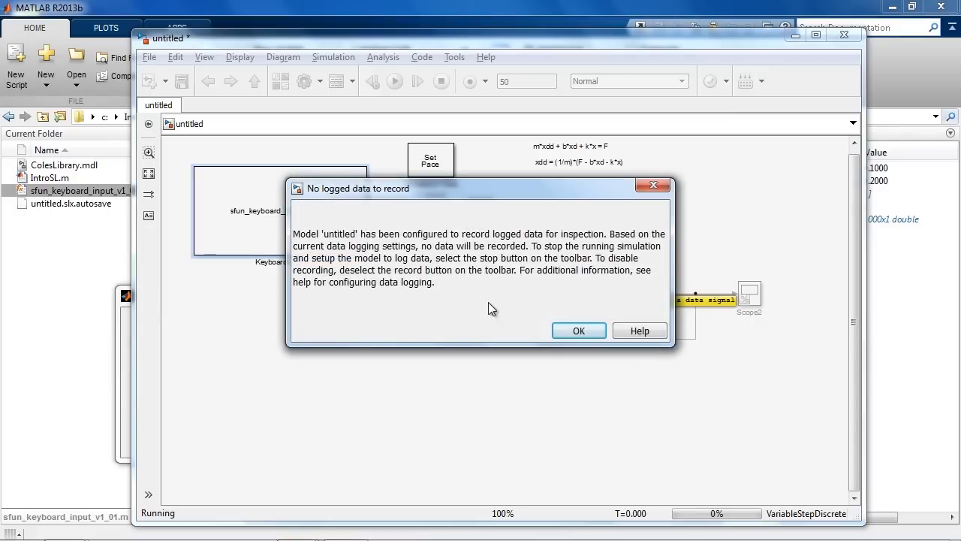
left_click(574, 331)
Re-enable exclusive figure-keyboard input in Figure 1, disable it again, and stop the simulation
left_click(126, 297)
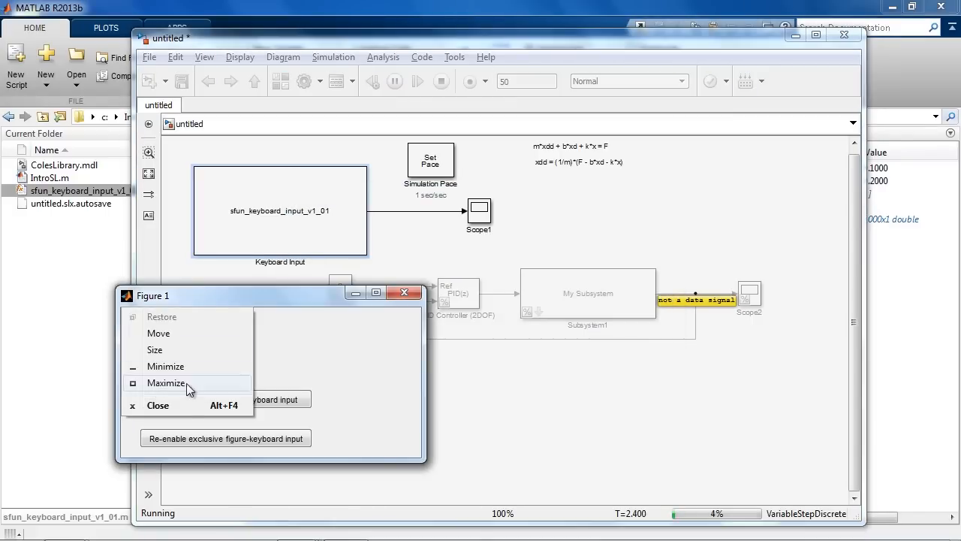
left_click(292, 398)
left_click(244, 438)
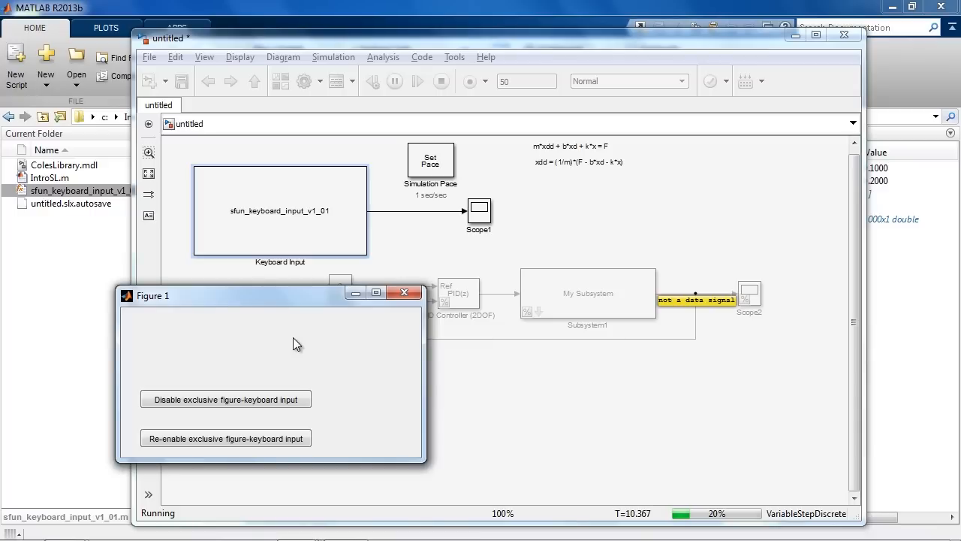
left_click(297, 399)
left_click(394, 194)
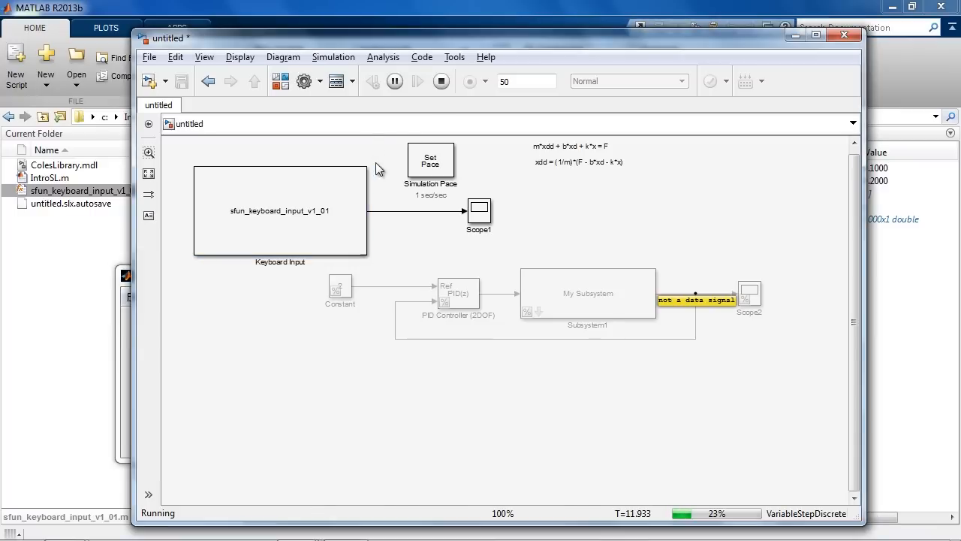
left_click(441, 82)
Open Scope1, autoscale the recorded keyboard signal, and zoom in on the lower ends of its two pulse groups
double_click(479, 210)
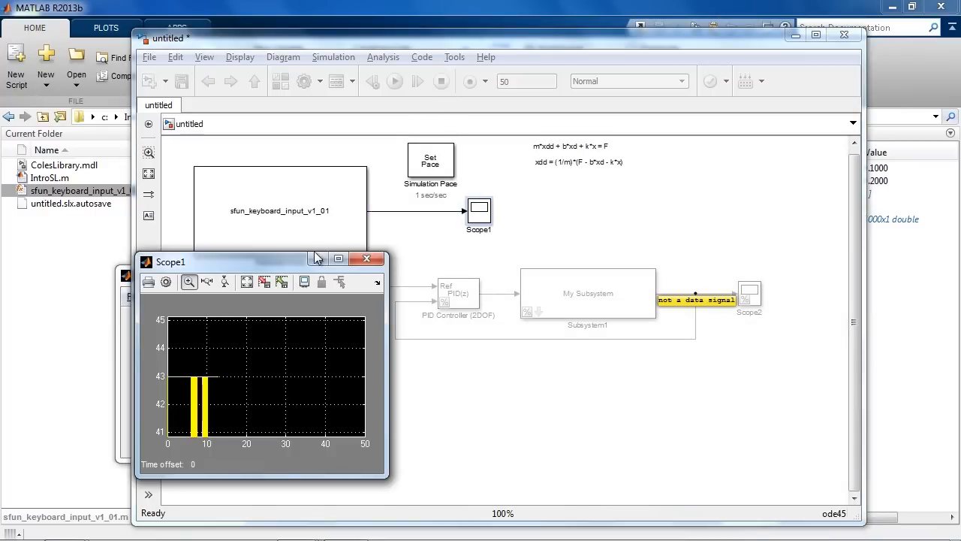
left_click(247, 282)
left_click_drag(313, 365, 215, 319)
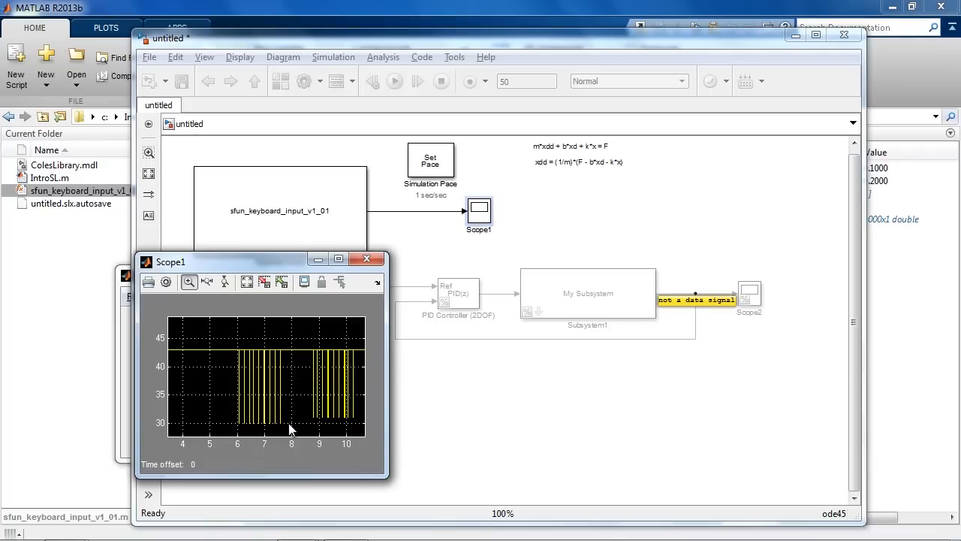
left_click_drag(260, 414, 362, 436)
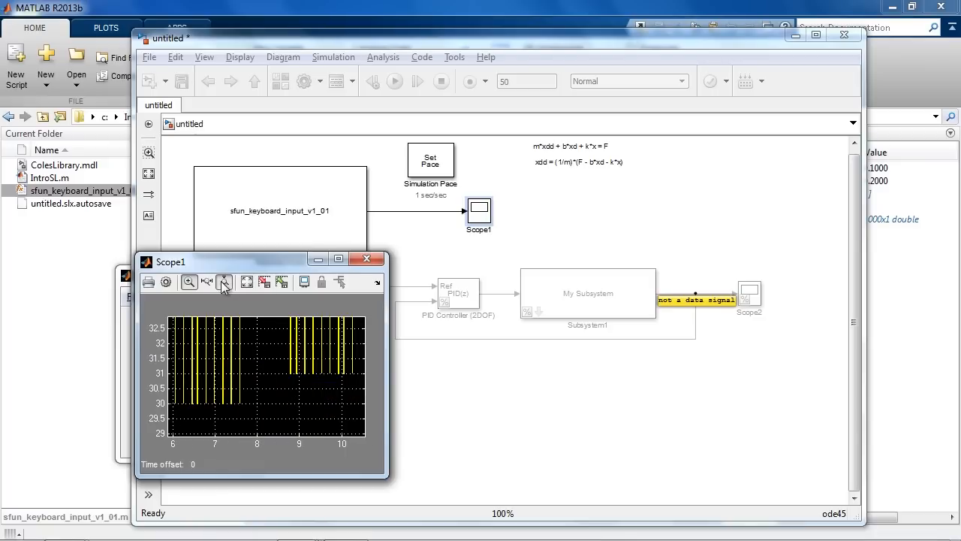
left_click_drag(251, 395, 251, 403)
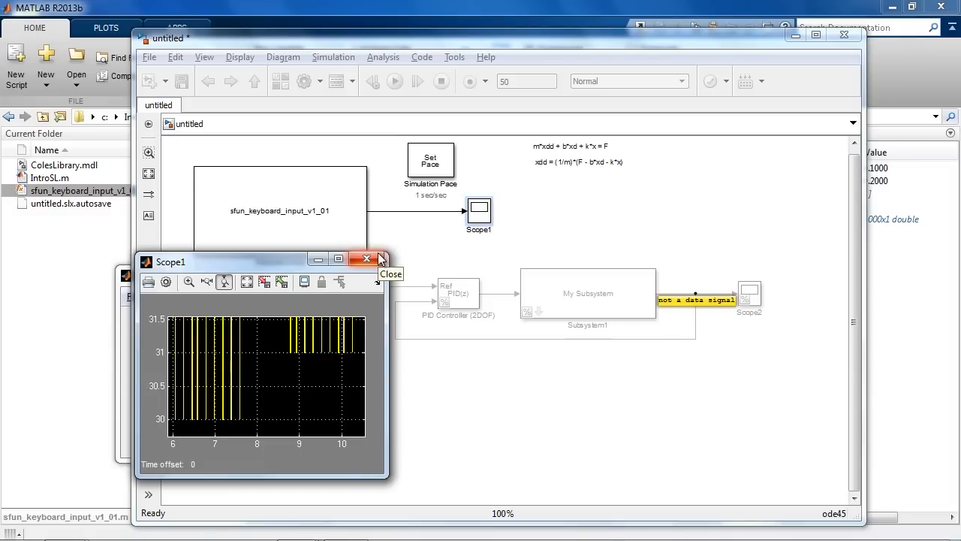
Autoscale the Scope1 plot to the whole recorded signal and zoom in on its vertical axis
left_click(356, 197)
left_click(246, 283)
left_click(253, 339)
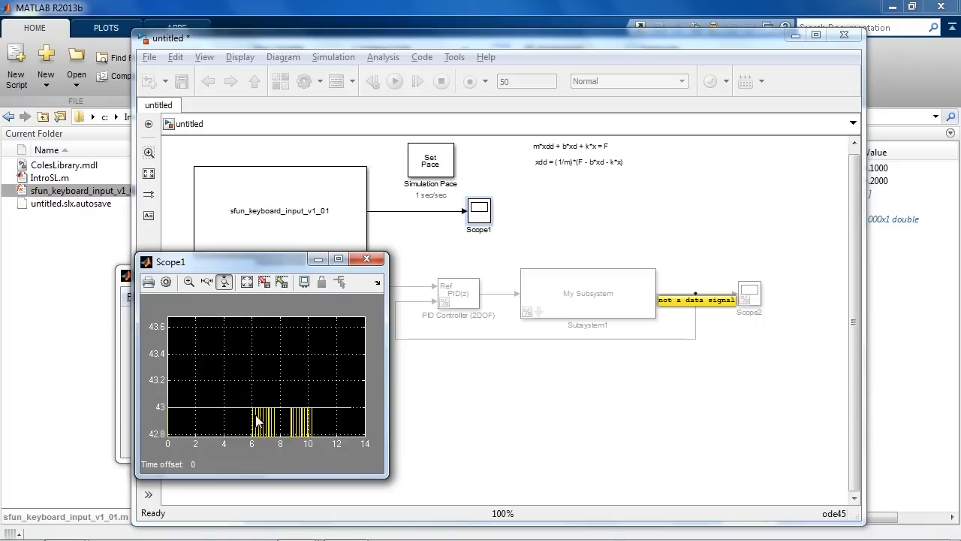
Annotate below the loop, on three lines: "if value == 30 increment by 0.1", "if value == 31 decrement by 0.1", "else do nothing"
left_click(436, 378)
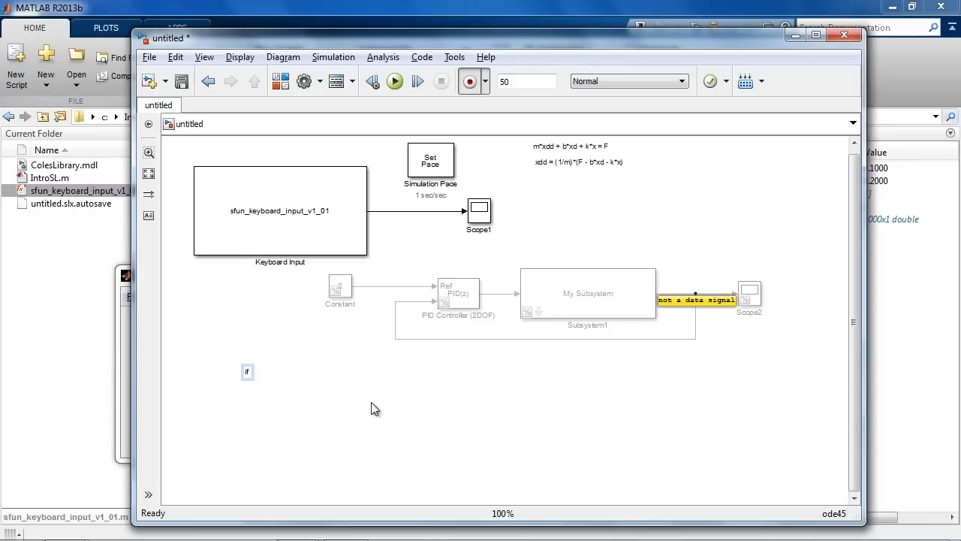
type("value")
key("BackSpace")
type("== 30")
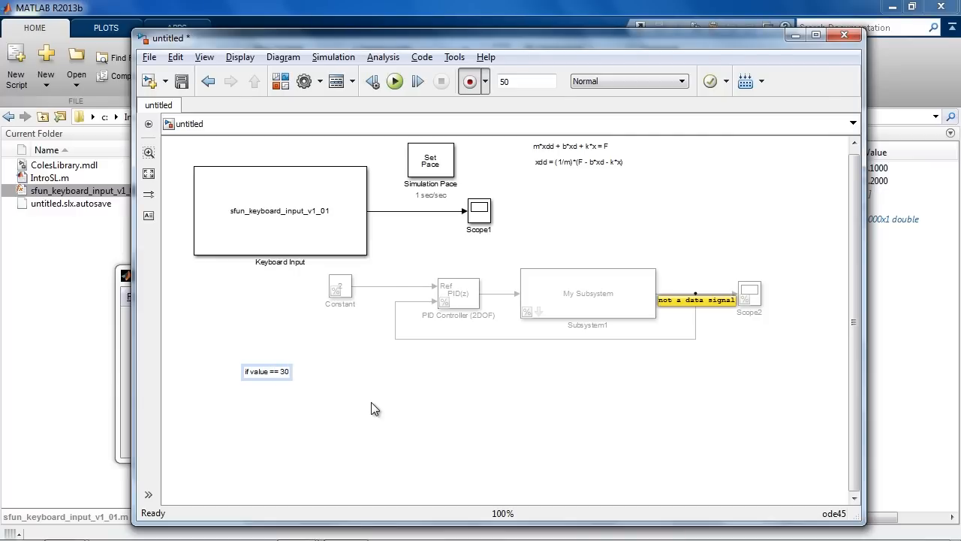
type(" increment by 0.1")
key("Return")
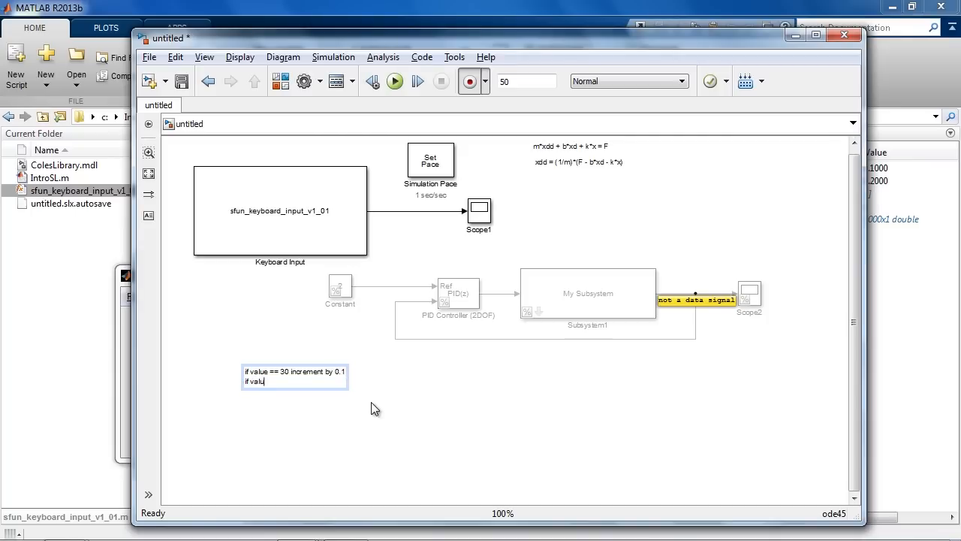
type("if value == 31 decrement by 0.1")
key("Return")
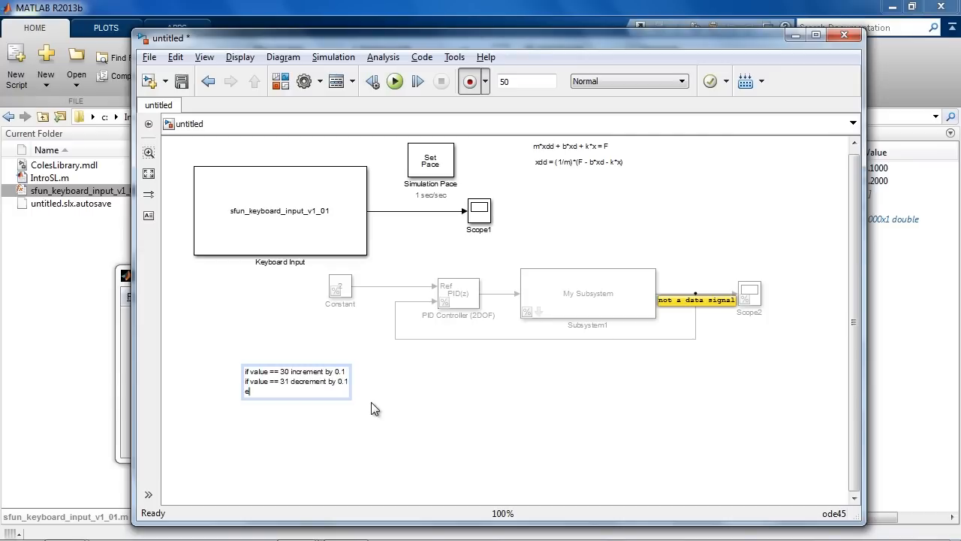
type("else do nothing")
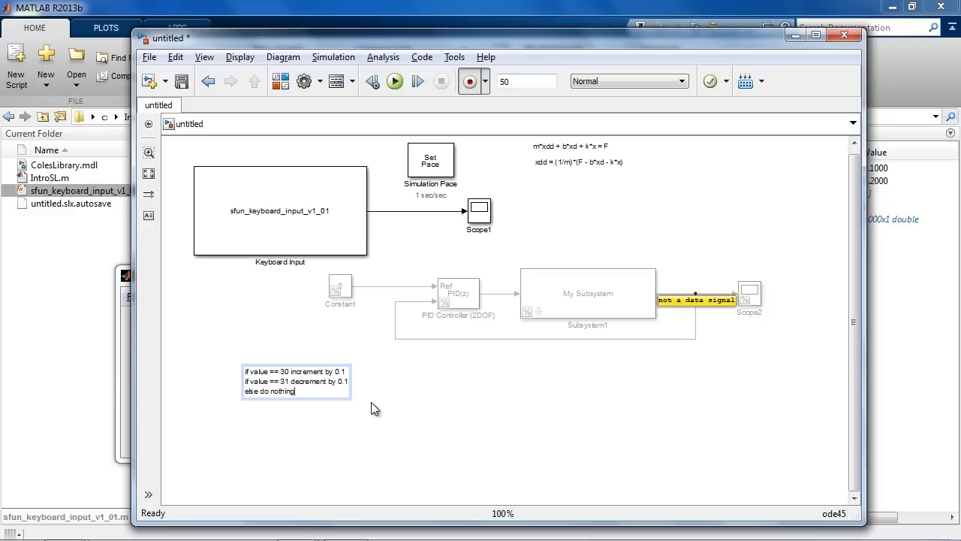
left_click(410, 409)
left_click_drag(328, 384, 395, 389)
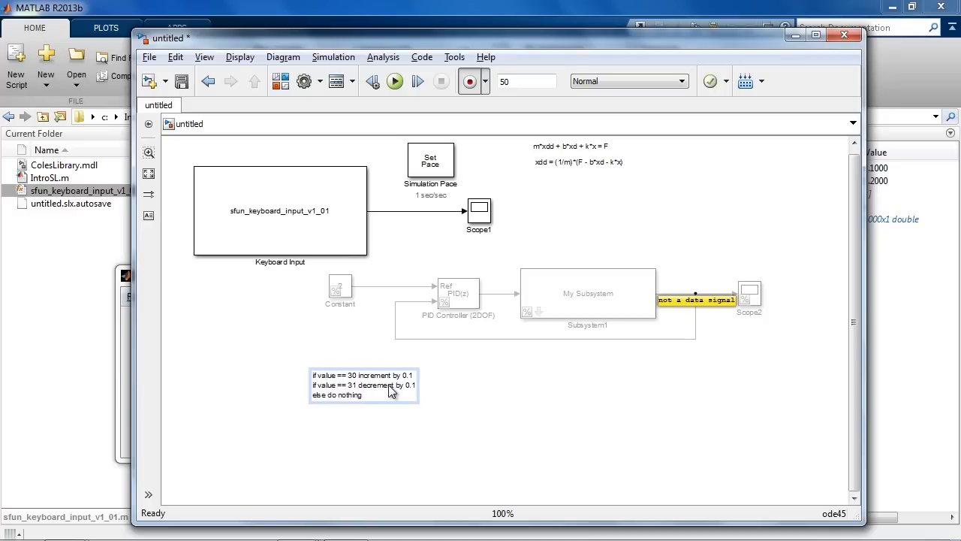
Delete Scope1 together with its signal line from the Keyboard Input block
left_click(488, 219)
key("Delete")
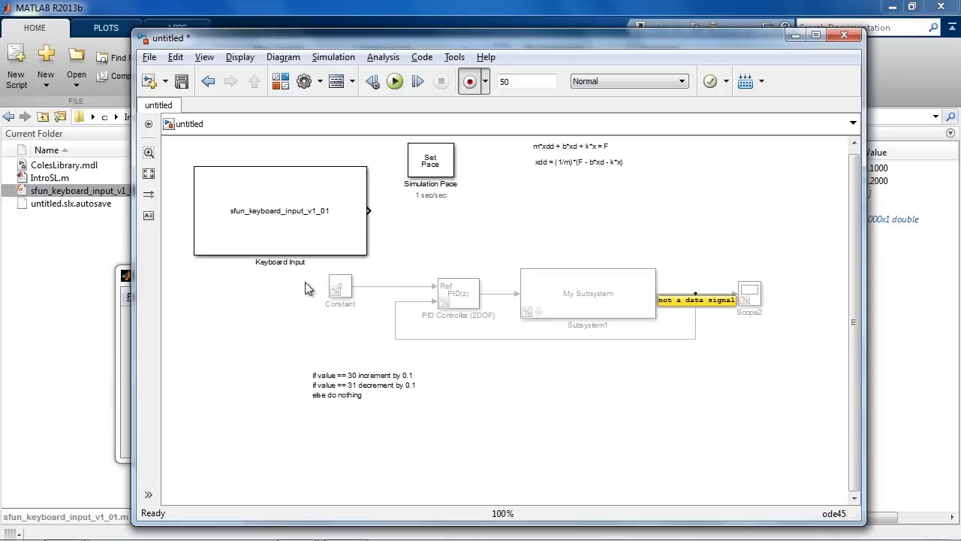
left_click_drag(401, 298, 349, 291)
left_click_drag(451, 257, 766, 344)
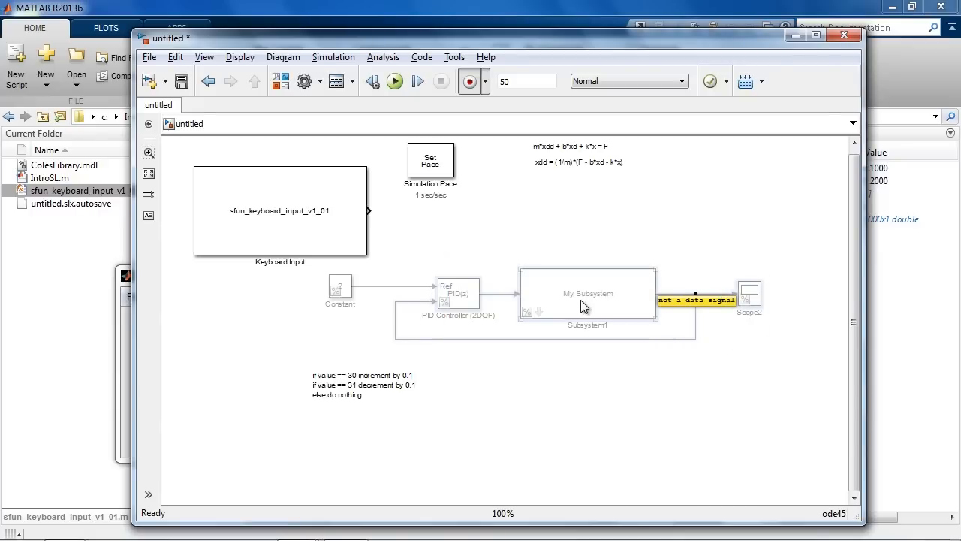
right_click(582, 304)
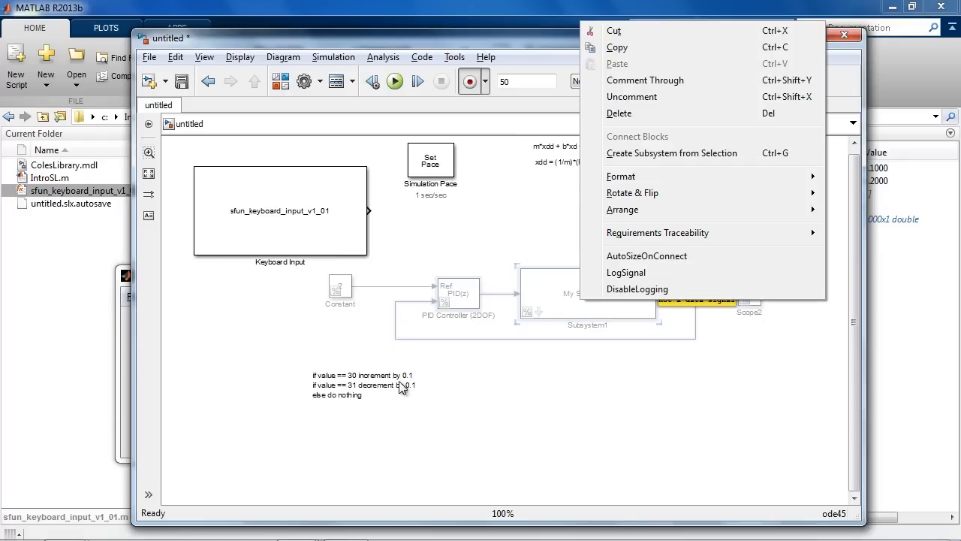
mouse_move(633, 213)
left_click(708, 423)
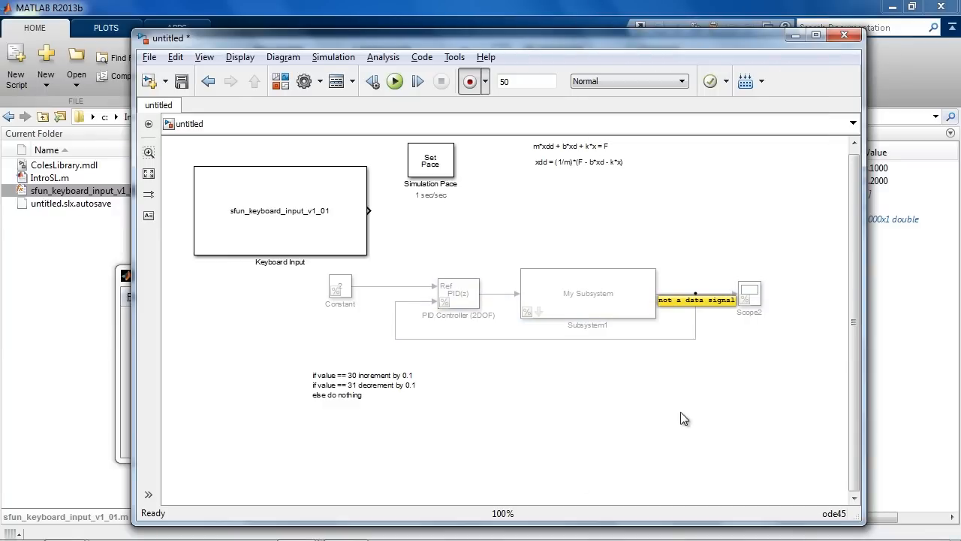
Uncomment the PID Controller (2DOF), My Subsystem and Scope2 blocks together
left_click_drag(436, 243, 691, 342)
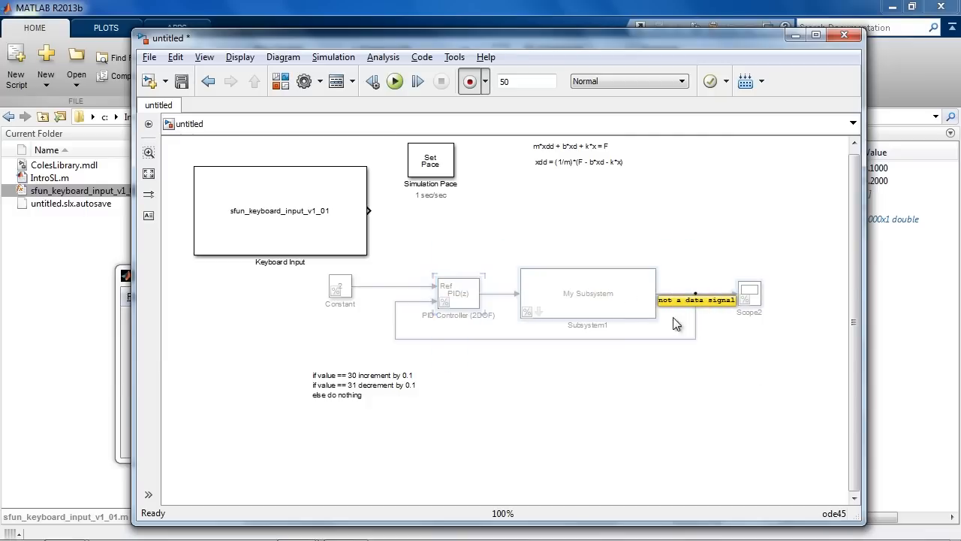
right_click(613, 287)
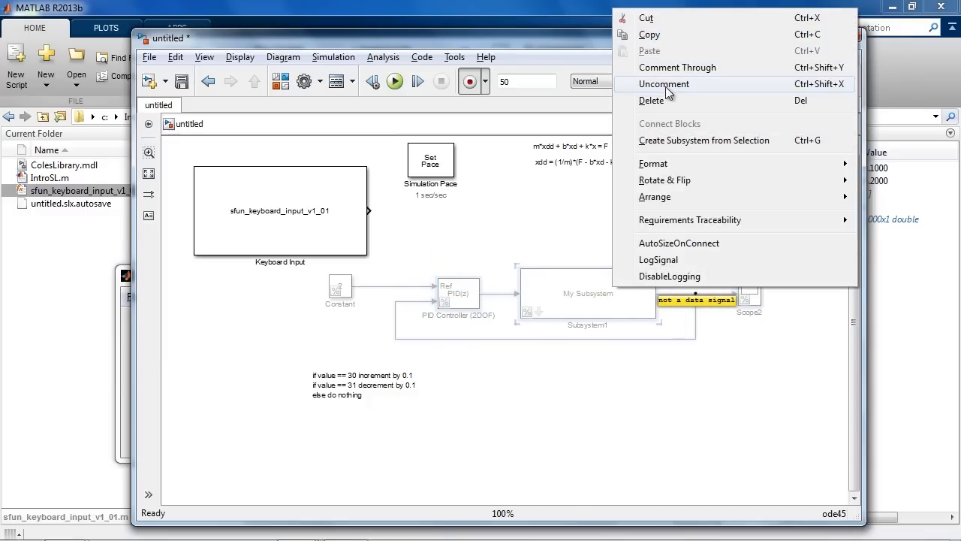
left_click(666, 84)
Delete the commented-out Constant block and its signal line to the PID controller's Ref input
left_click(336, 292)
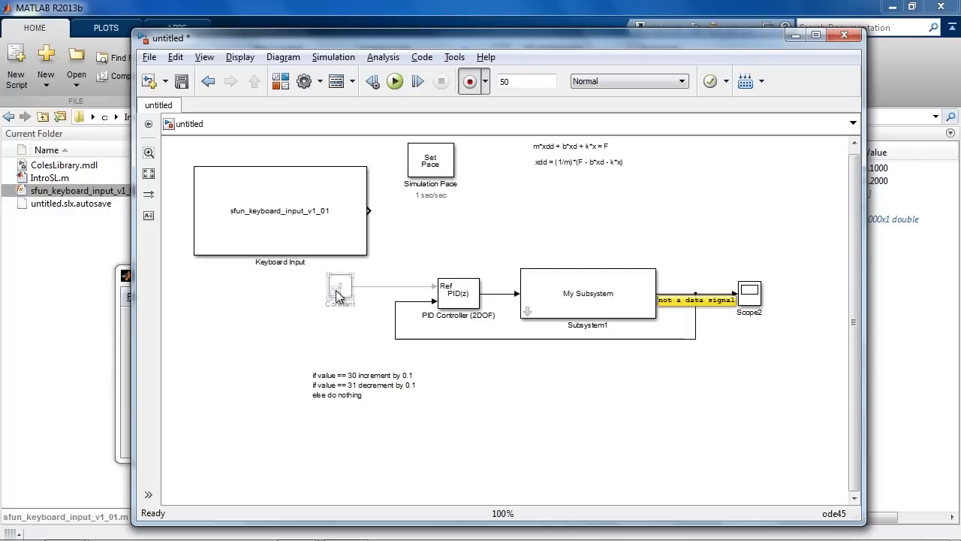
key("Delete")
left_click(379, 288)
key("Delete")
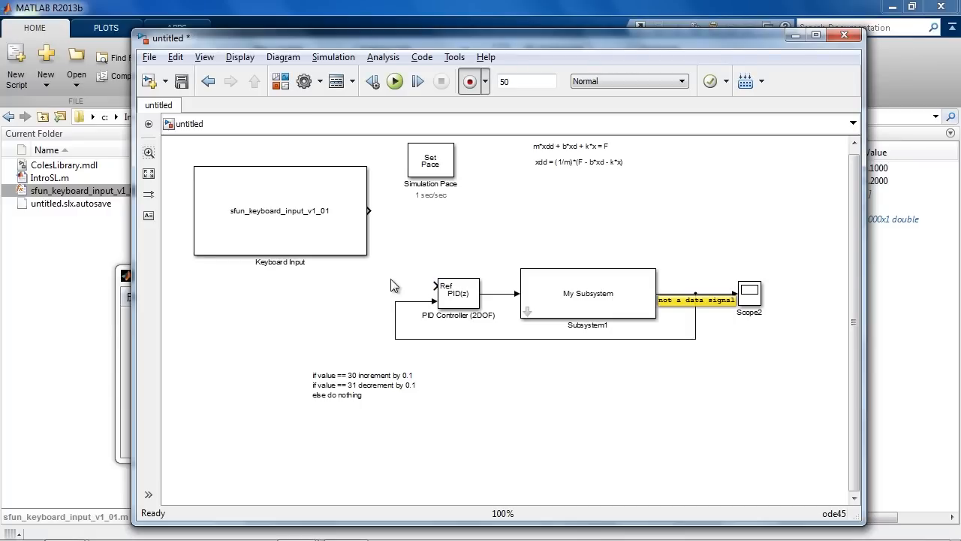
Add a Stateflow Chart block from the Simulink library and place it between the Keyboard Input block and the PID controller
left_click(276, 81)
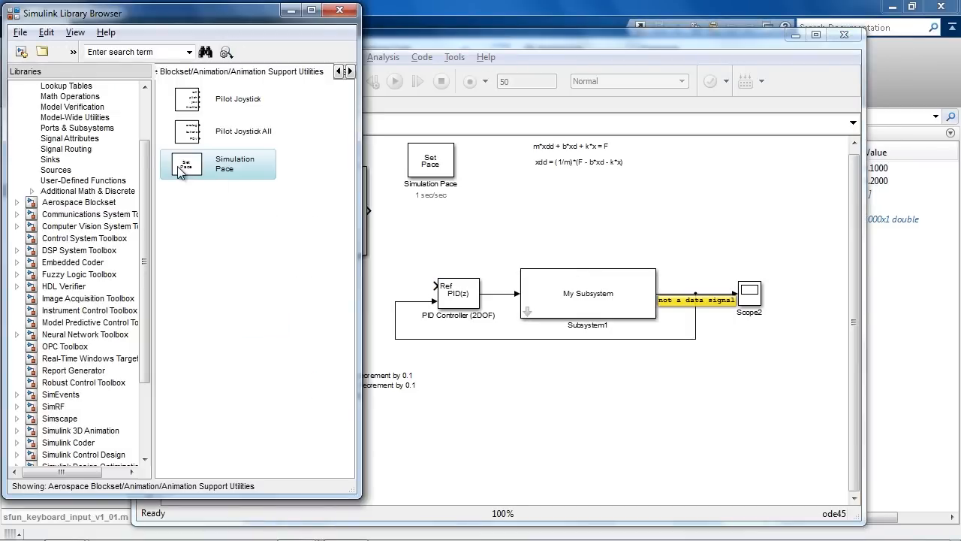
left_click(149, 121)
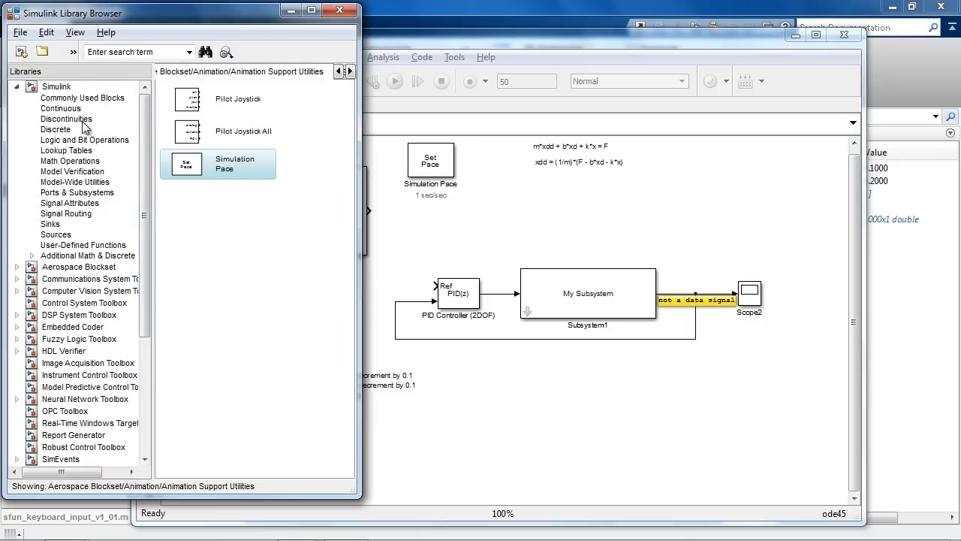
left_click(17, 87)
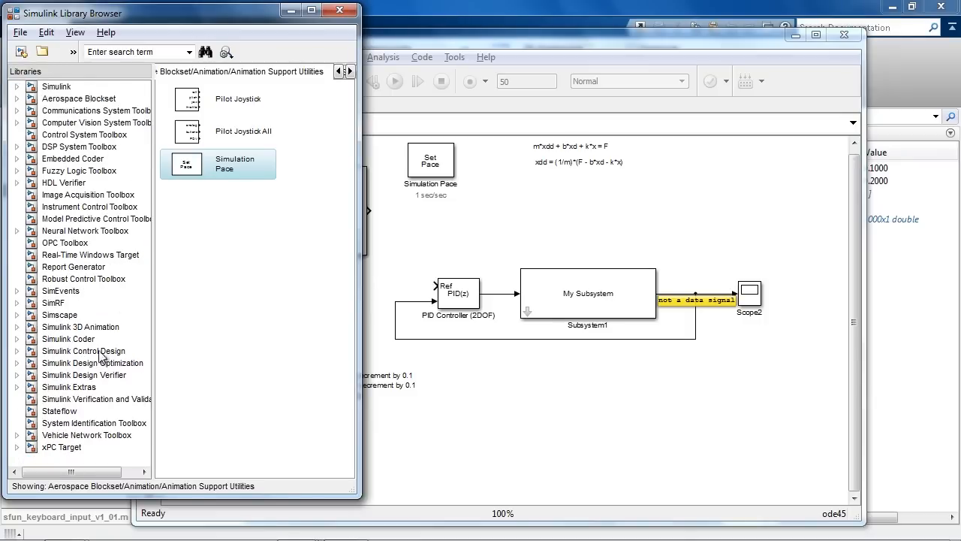
left_click(60, 411)
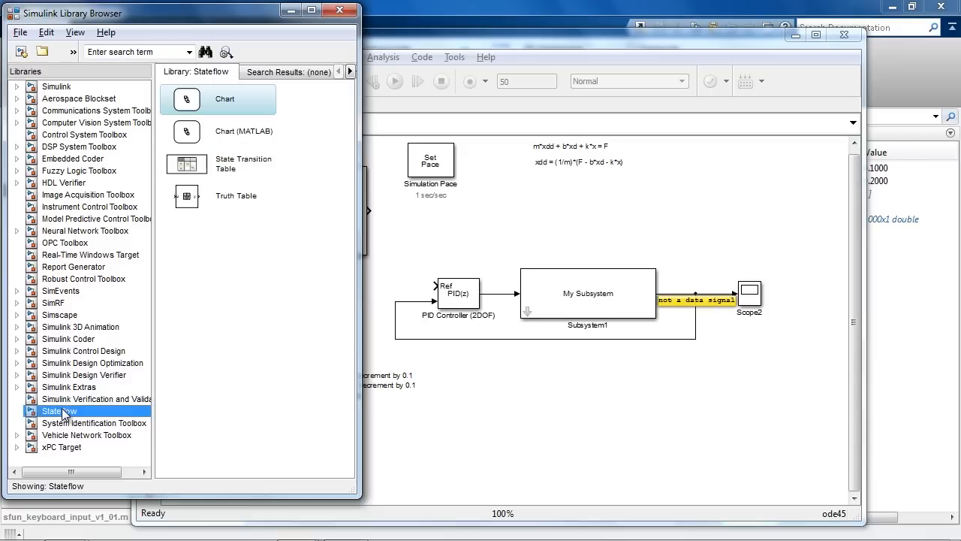
left_click_drag(220, 113, 431, 245)
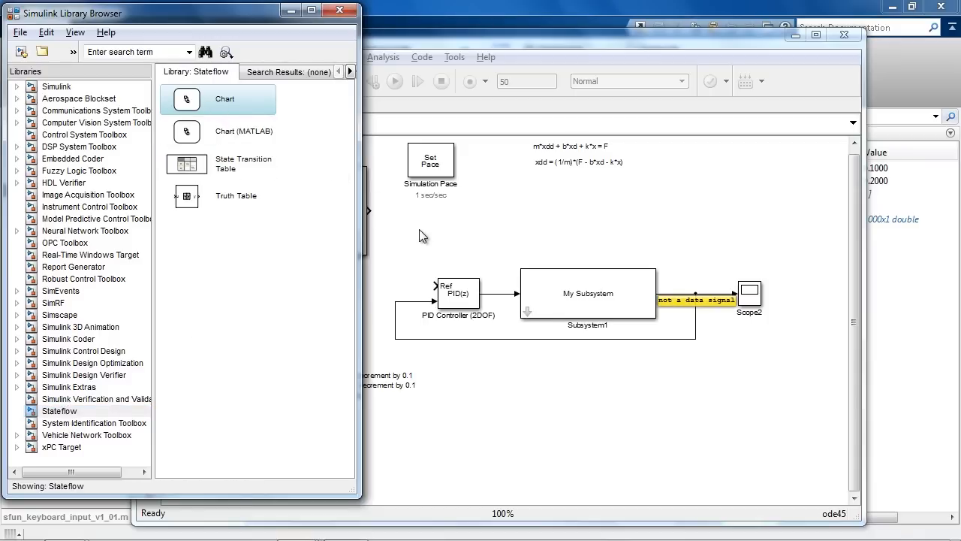
left_click_drag(440, 256, 344, 295)
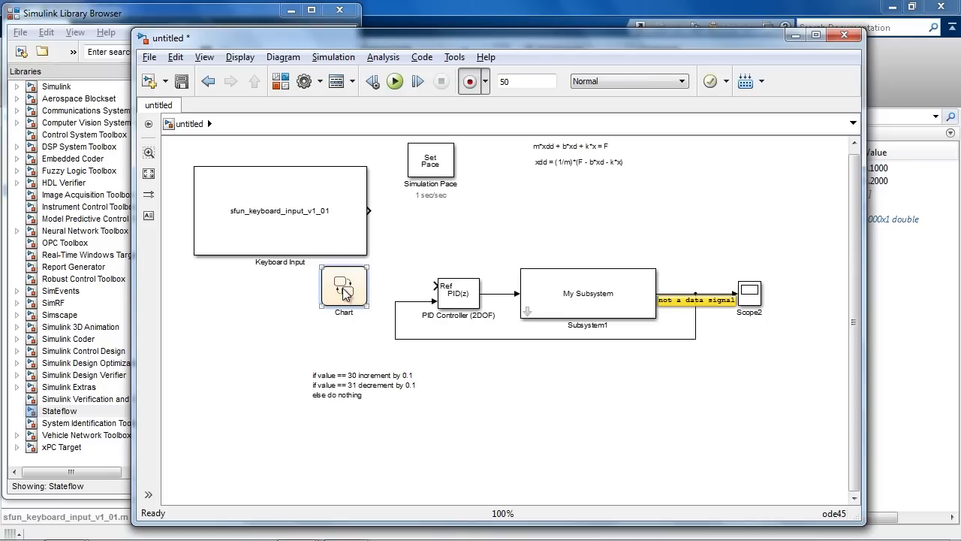
Open the Stateflow chart and add a state named WaitForInput
double_click(344, 292)
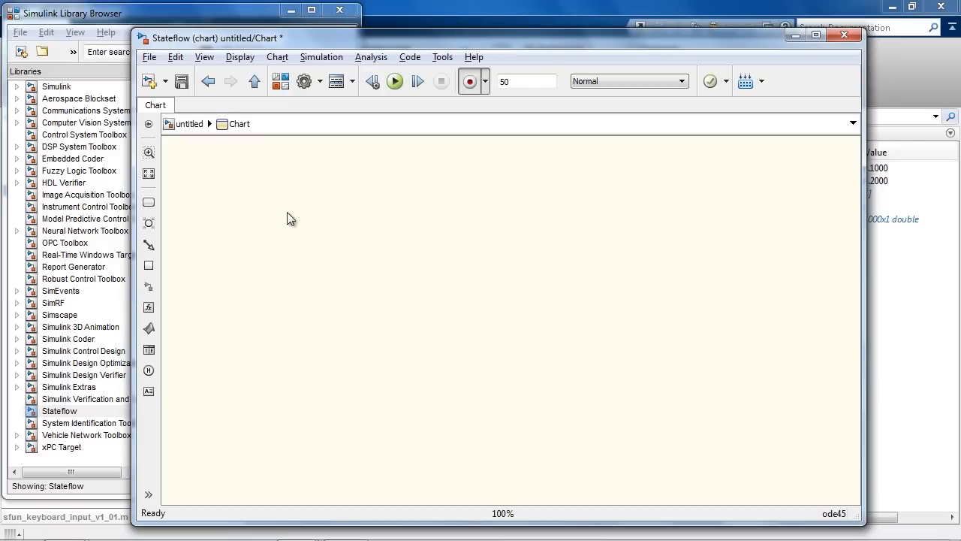
left_click(149, 202)
left_click(281, 239)
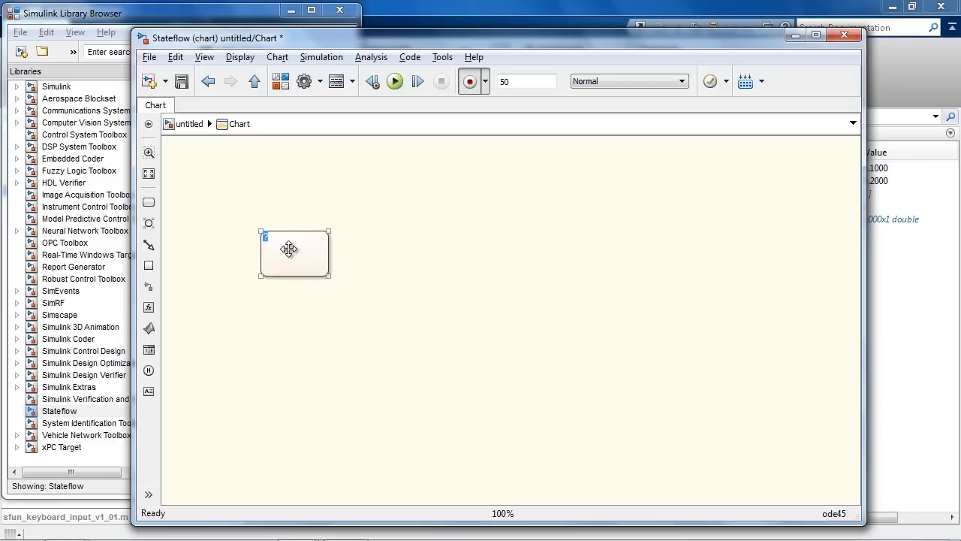
type("Wia")
type("tForInput")
Add a default transition that runs vertically down into the top edge of the WaitForInput state
left_click(155, 244)
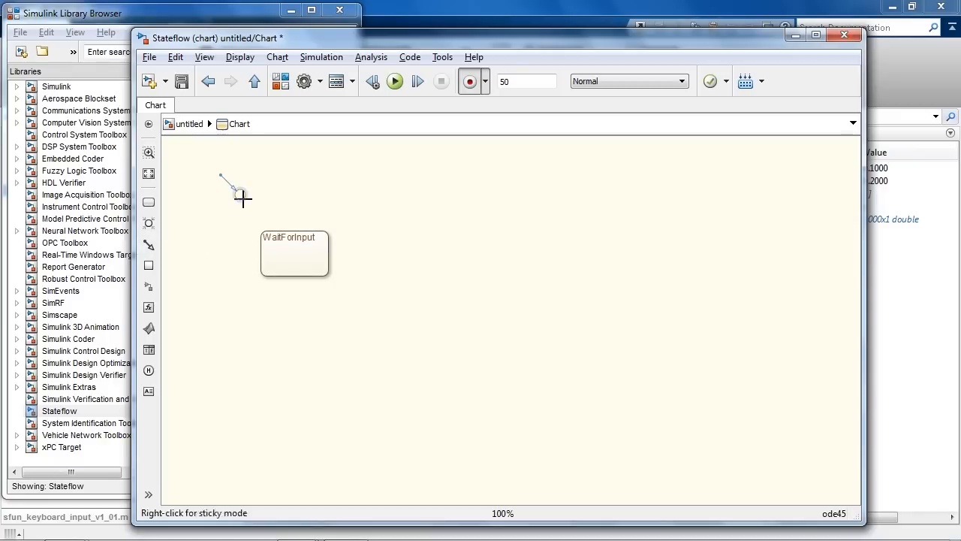
left_click_drag(236, 189, 275, 230)
left_click_drag(221, 175, 273, 168)
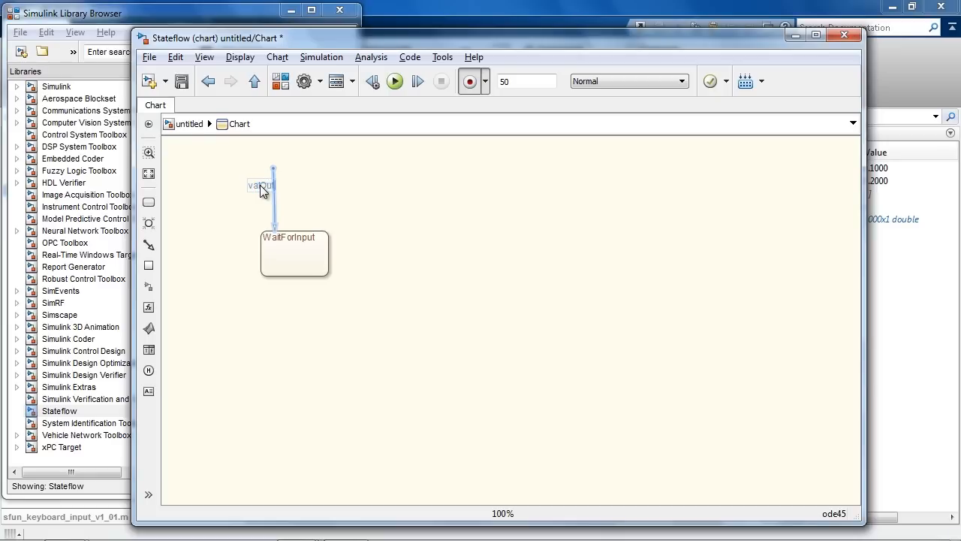
Give the default transition the action {valOut = 0} and move the label just beside the arrow
type("{")
key("End")
type("}")
left_click(247, 197)
left_click_drag(262, 184, 299, 194)
left_click(402, 274)
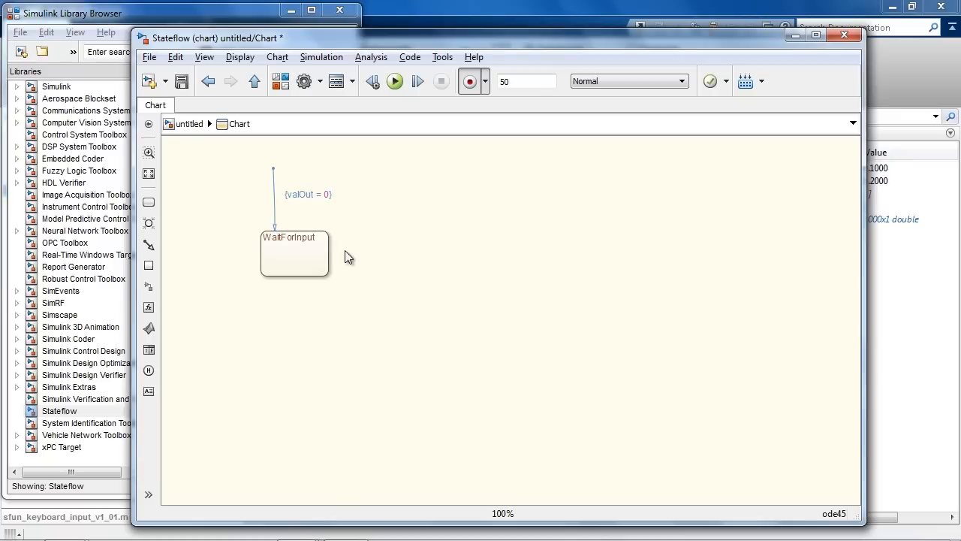
Start adding an If-Elseif-Else decision pattern to the chart
left_click(270, 59)
mouse_move(242, 58)
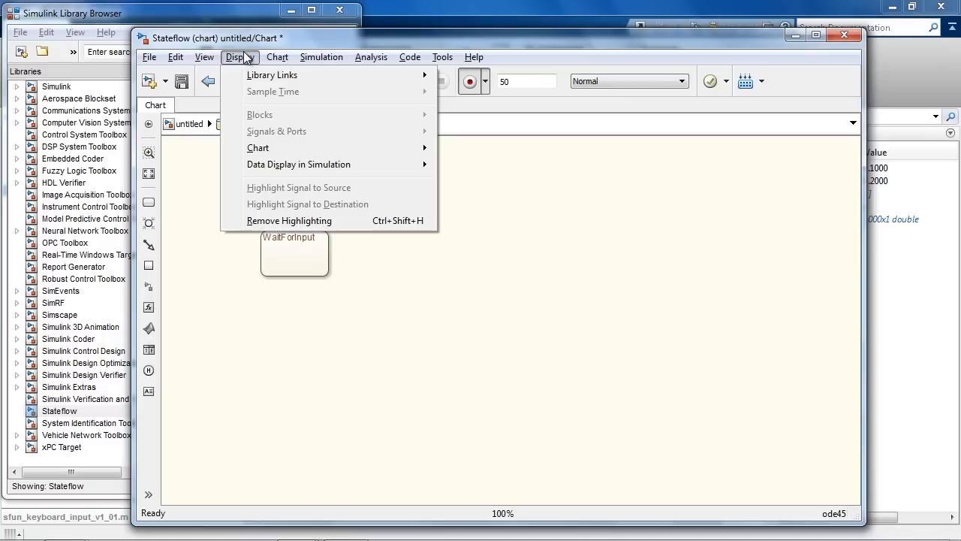
mouse_move(281, 59)
mouse_move(342, 184)
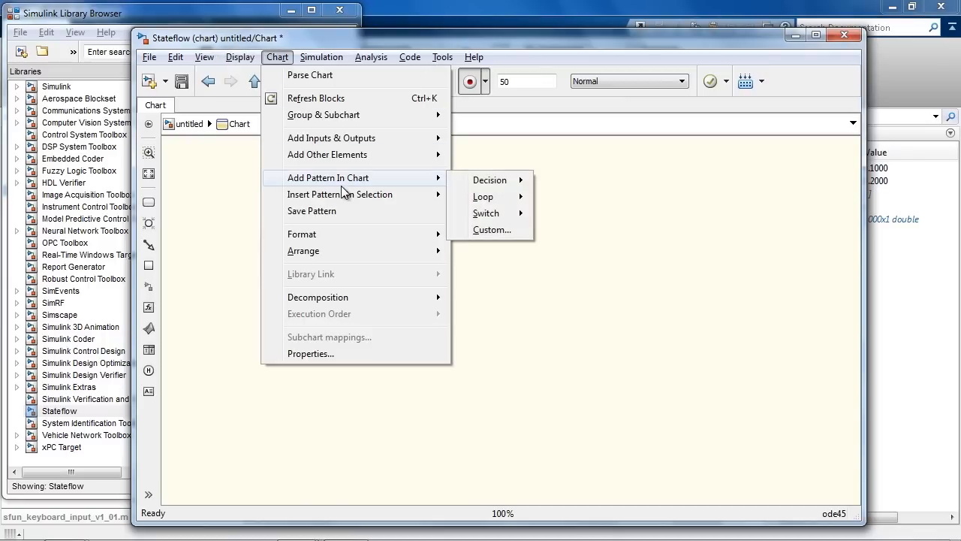
mouse_move(484, 184)
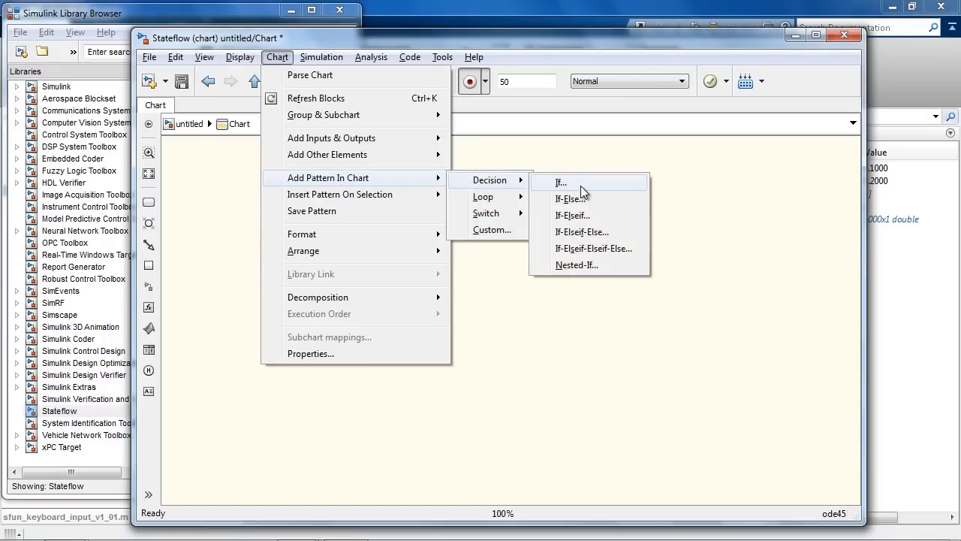
left_click(596, 234)
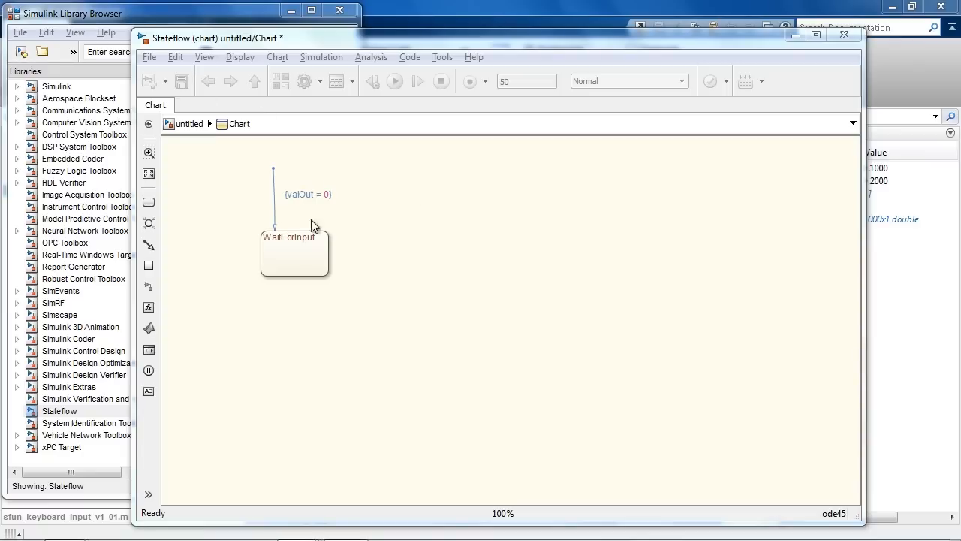
Bring the off-screen Stateflow Pattern dialog into full view over the chart
left_click(333, 208)
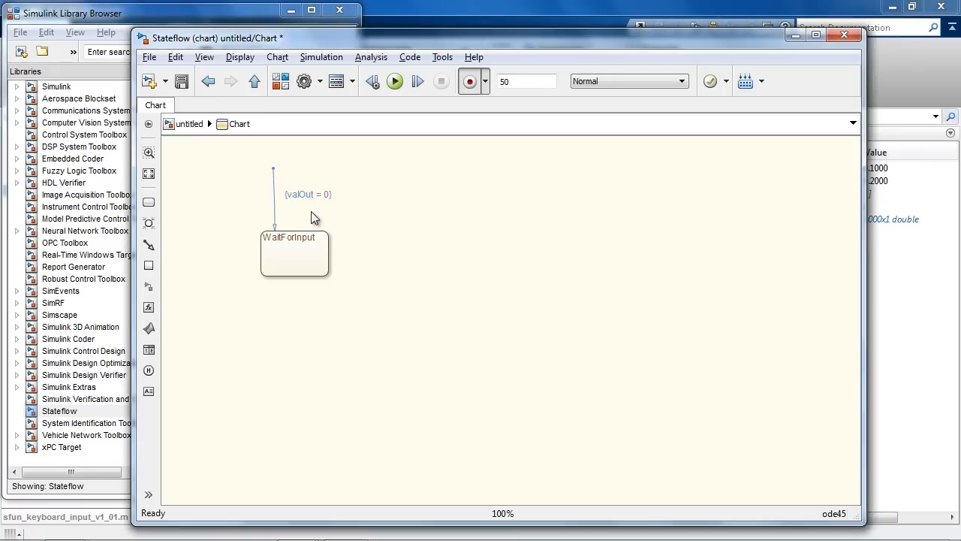
mouse_move(212, 539)
mouse_move(298, 525)
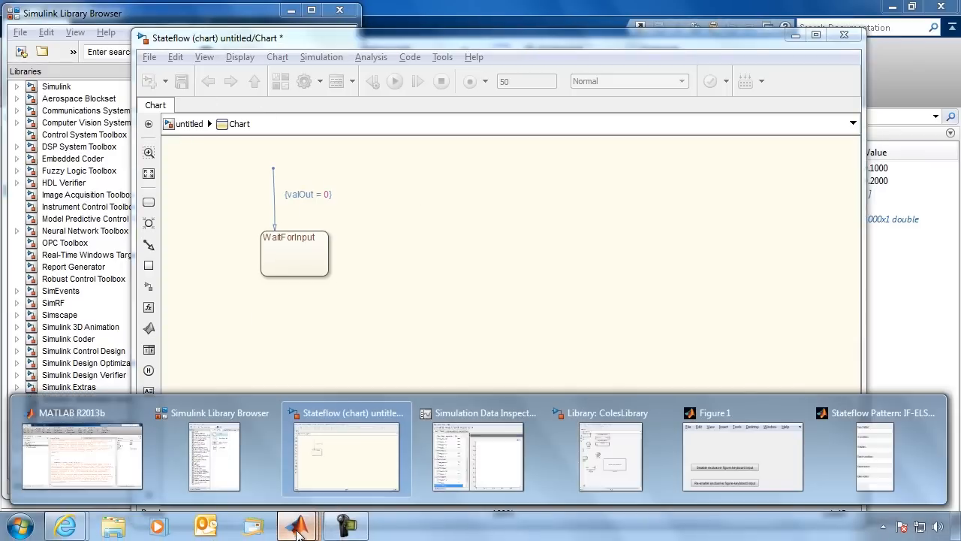
mouse_move(430, 489)
right_click(878, 446)
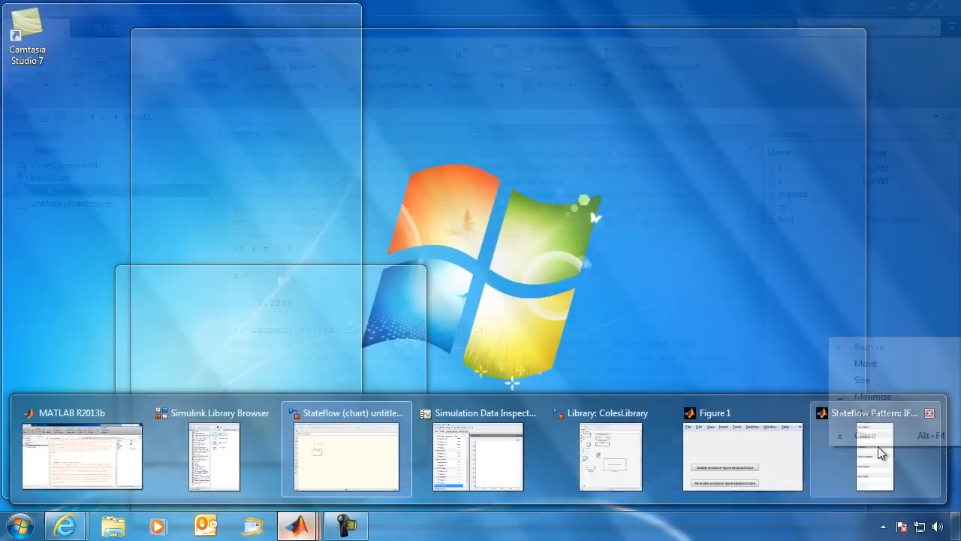
left_click(866, 363)
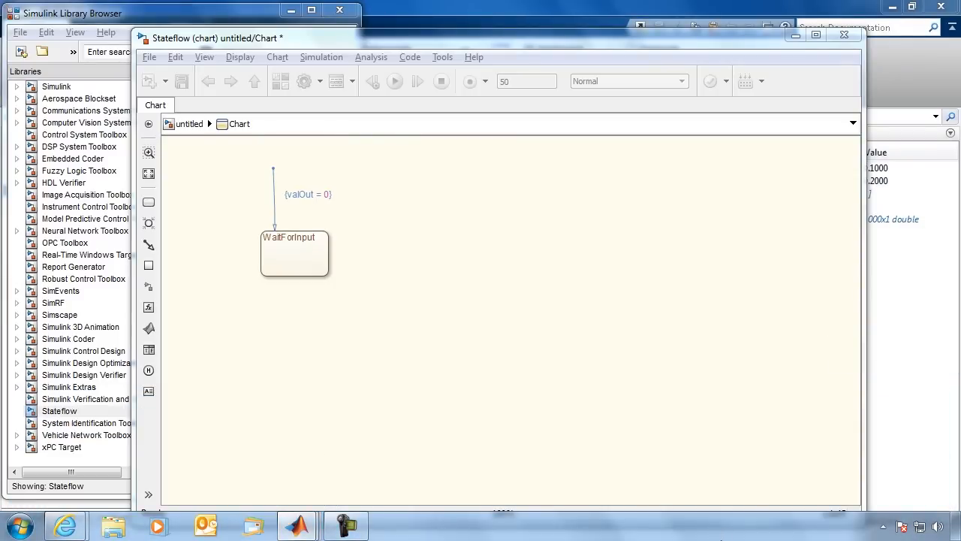
key("Up")
key("Up")
key("Up")
key("Up")
key("Up")
key("Up")
key("Up")
key("Up")
key("Up")
key("Up")
key("Up")
key("Up")
key("Up")
key("Up")
key("Up")
key("Up")
key("Up")
key("Up")
key("Up")
key("Up")
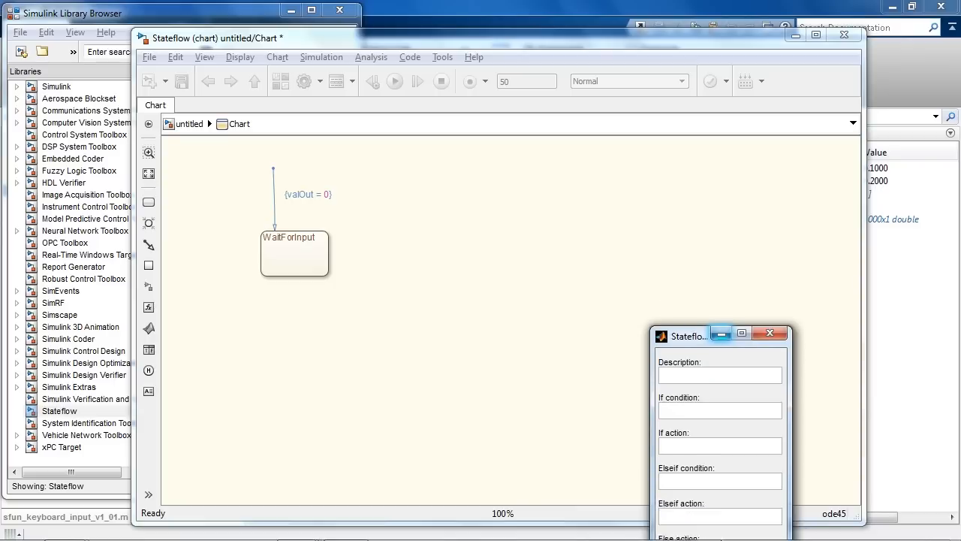
left_click(498, 153)
Enter UpDownLogic as the description of the If-Elseif-Else pattern
left_click(461, 192)
type("S")
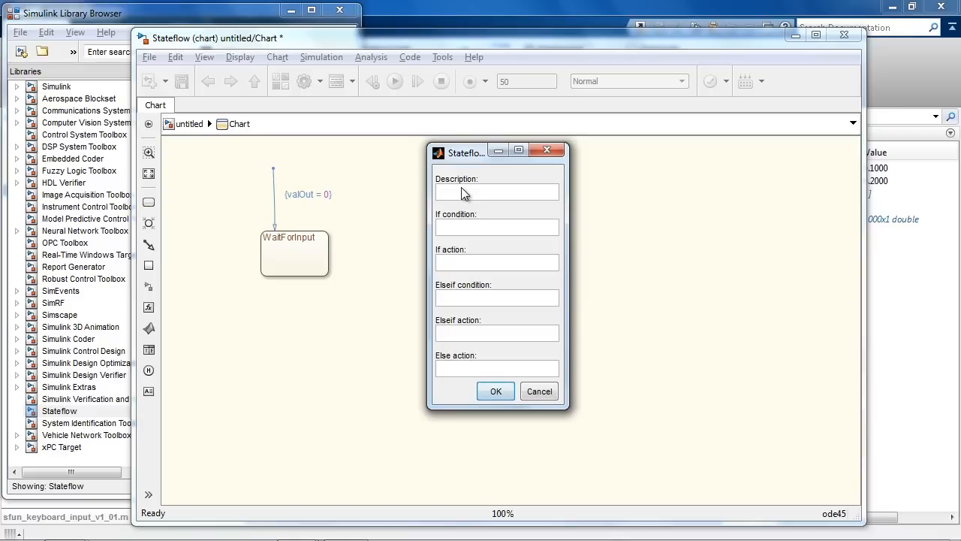
type("tr")
key("BackSpace")
key("BackSpace")
key("BackSpace")
key("BackSpace")
type("UpDownLogic")
Set the pattern's if condition to valIn == 30 and its if action to valOut = valOut + 0.1
left_click(471, 227)
left_click_drag(447, 154, 417, 149)
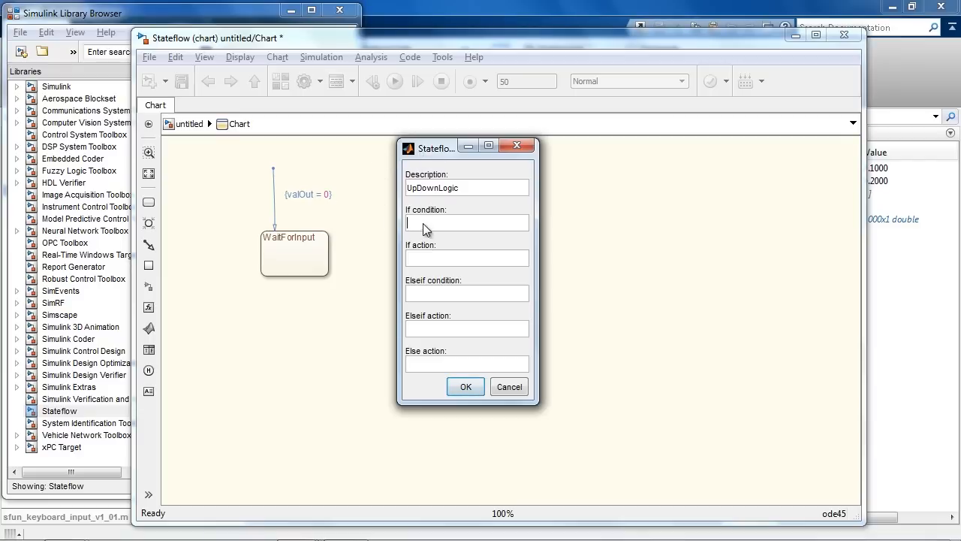
type("valIn == 30")
key("Tab")
type("valOut = ")
type("valOut + 0.1")
Set the elseif condition to valIn == 31 and the elseif action to valOut = valOut - 0.1
type("valIn ==")
type("valOut")
type(" = va")
type("lOut -")
key("BackSpace")
type("0.1va")
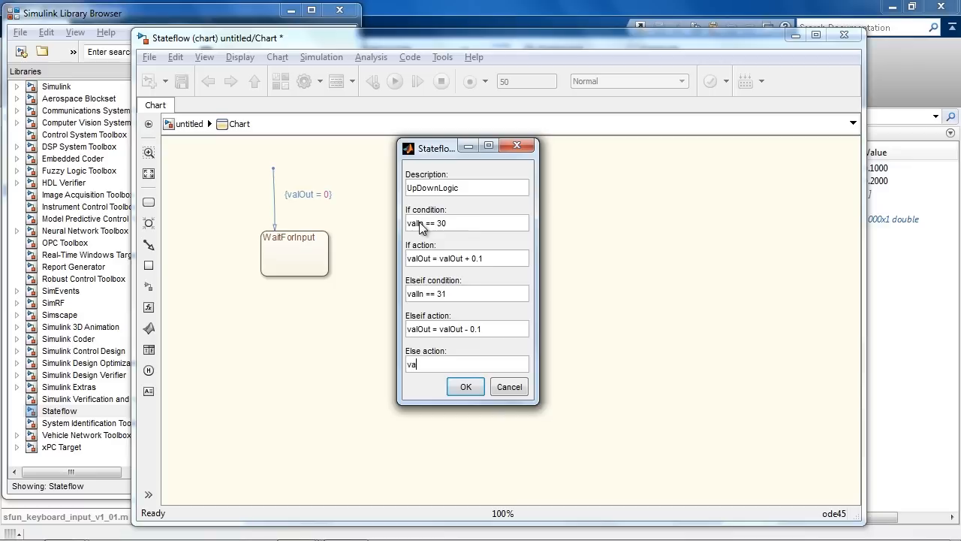
Set the else action to valOut = valOut, end the actions with semicolons and create the pattern
type("lOut = valOut")
left_click(490, 328)
type(";")
left_click(474, 360)
type(";")
left_click(466, 388)
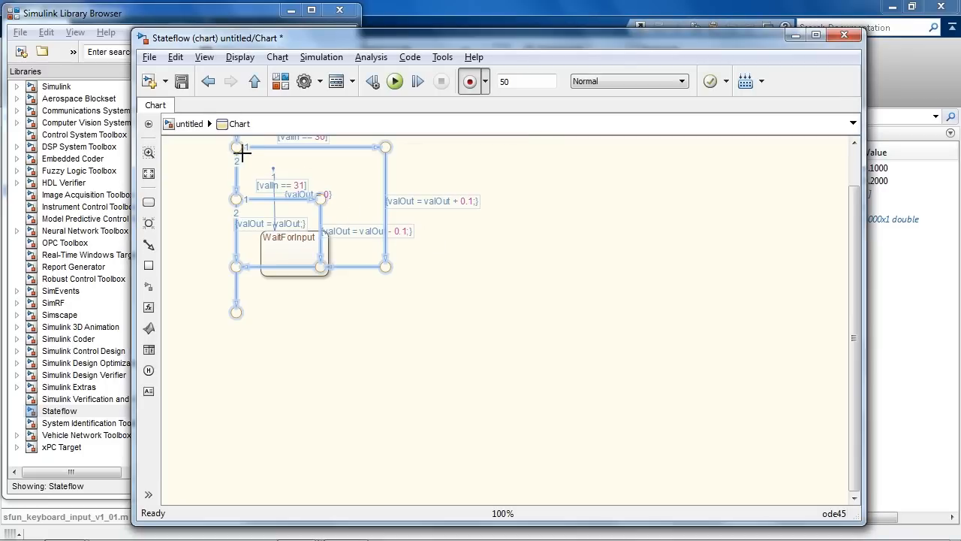
Place the decision pattern below and to the right of WaitForInput and attach its entry transition to the state's right edge
left_click_drag(235, 148, 375, 290)
left_click(373, 258)
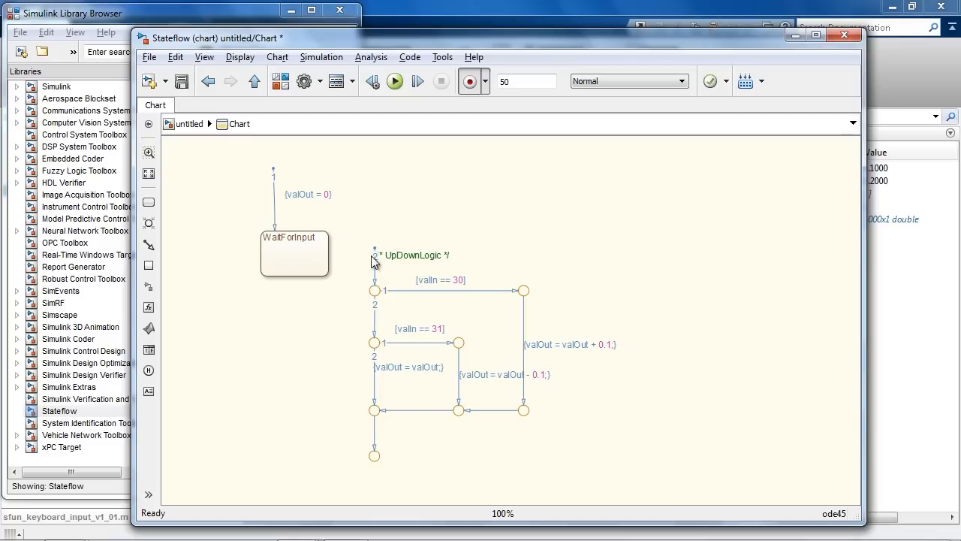
left_click_drag(373, 244, 324, 248)
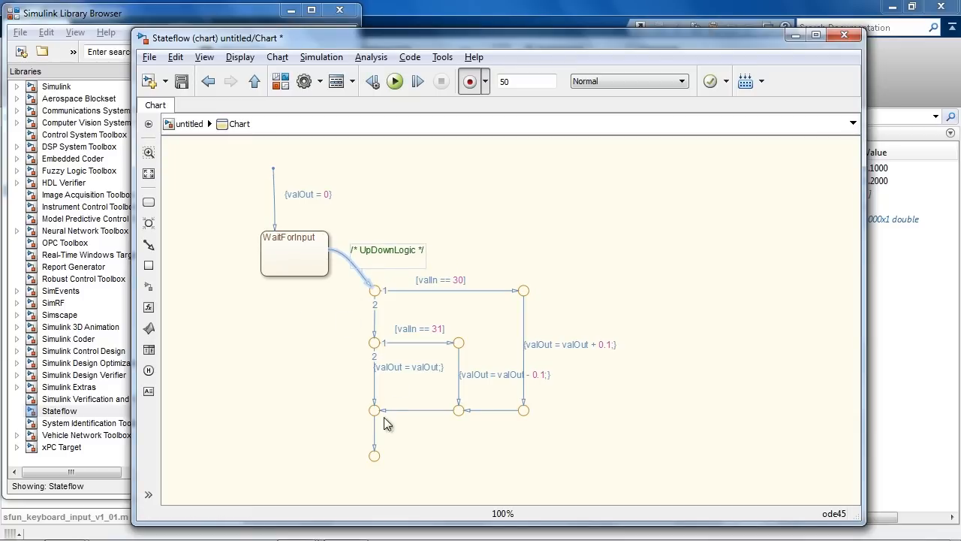
Draw a curved transition from the pattern's final junction back to the bottom edge of WaitForInput
left_click_drag(374, 456, 296, 277)
left_click_drag(312, 335, 287, 330)
left_click(329, 364)
Add a semicolon after valOut = 0 in the default transition's action
left_click(329, 196)
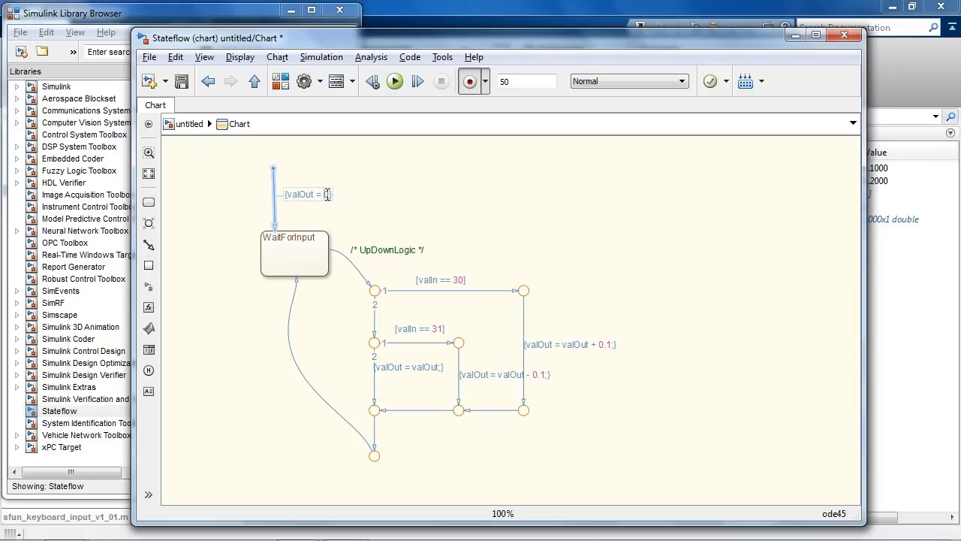
type(";")
left_click(414, 204)
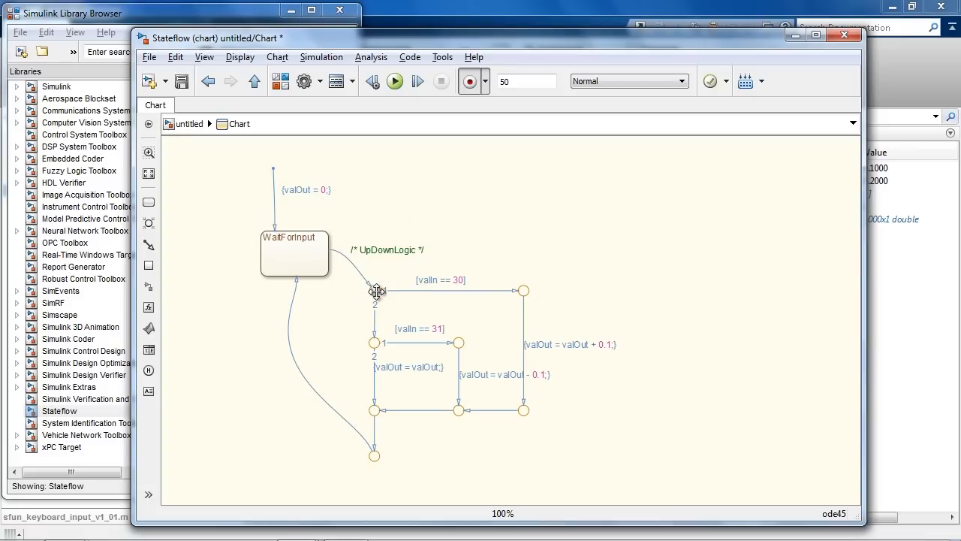
Move the whole decision pattern up and slightly right, and reattach its entry transition to the right edge of WaitForInput
left_click_drag(574, 478, 574, 478)
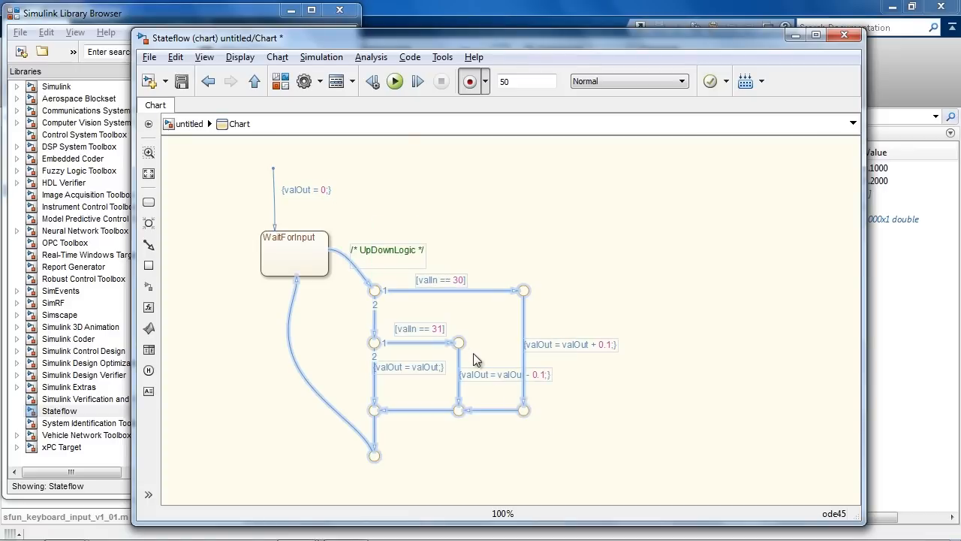
left_click_drag(458, 343, 479, 303)
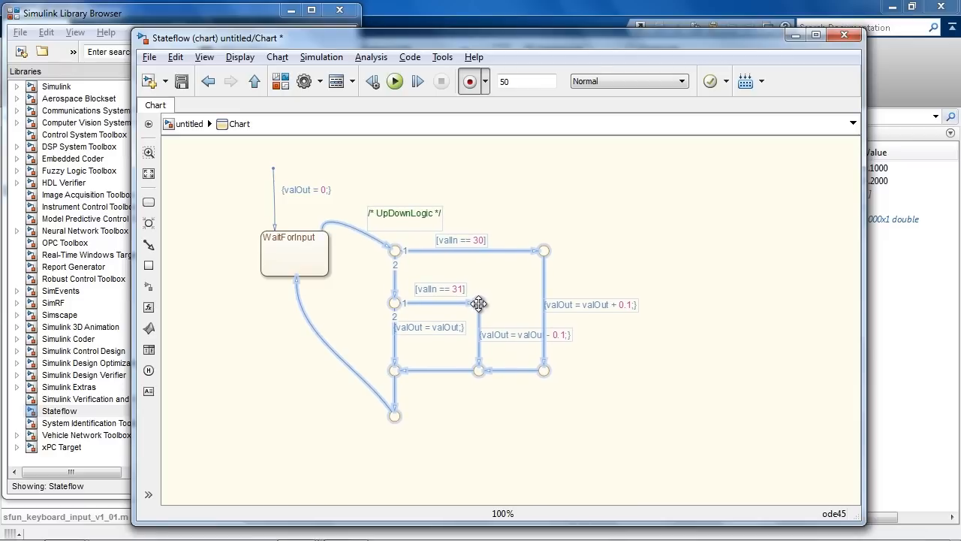
left_click(322, 231)
left_click_drag(322, 230, 330, 253)
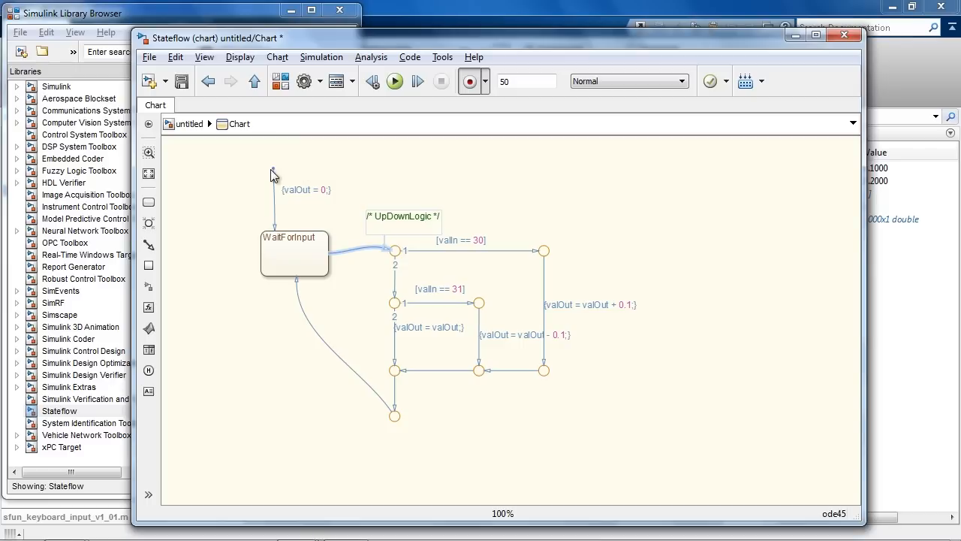
Replace the UpDownLogic comment on the entry transition with hasChangedFrom(valIn,43)
triple_click(390, 213)
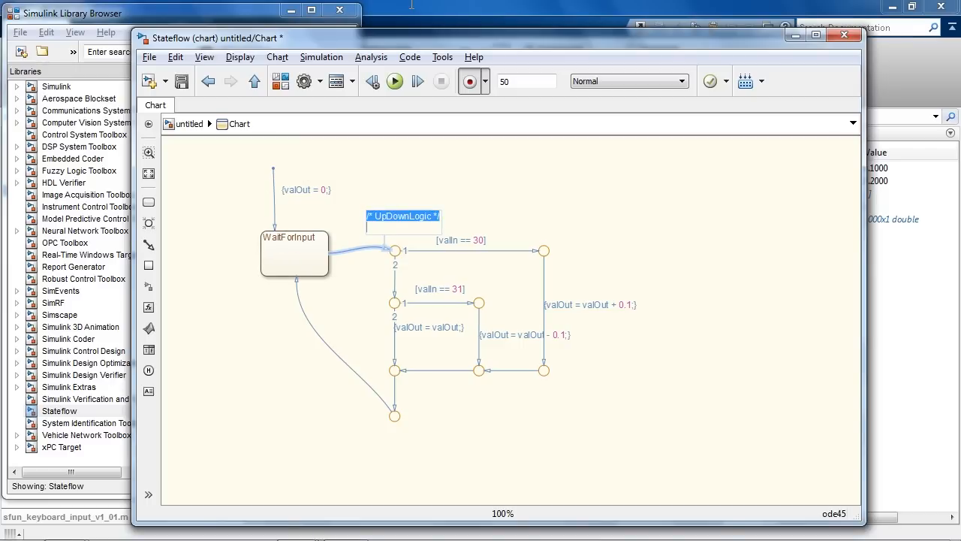
type("{")
key("F9")
key("F9")
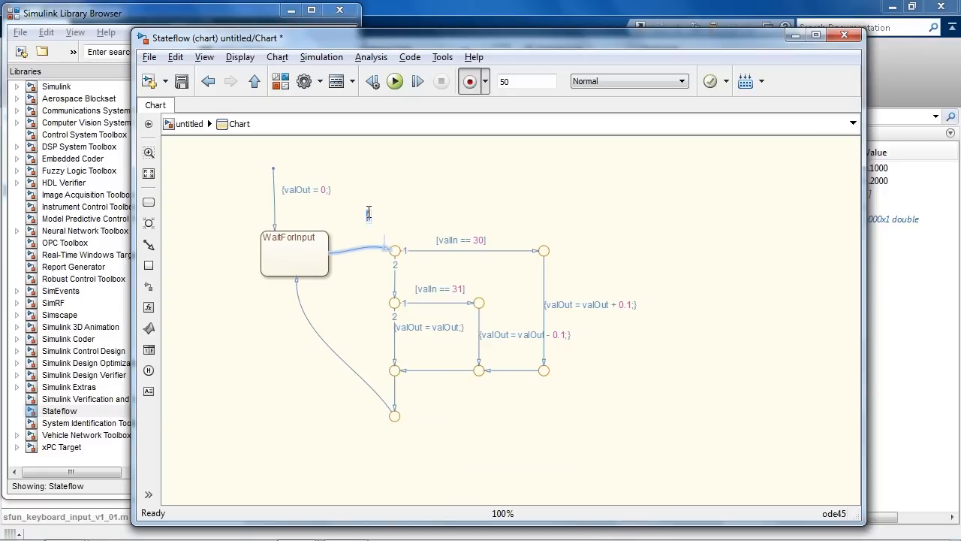
type("asChanged")
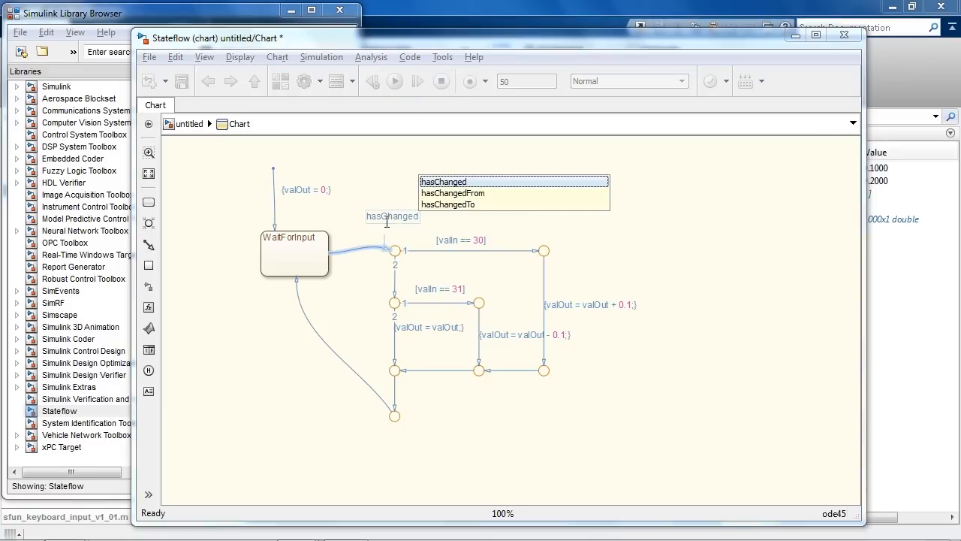
left_click(463, 194)
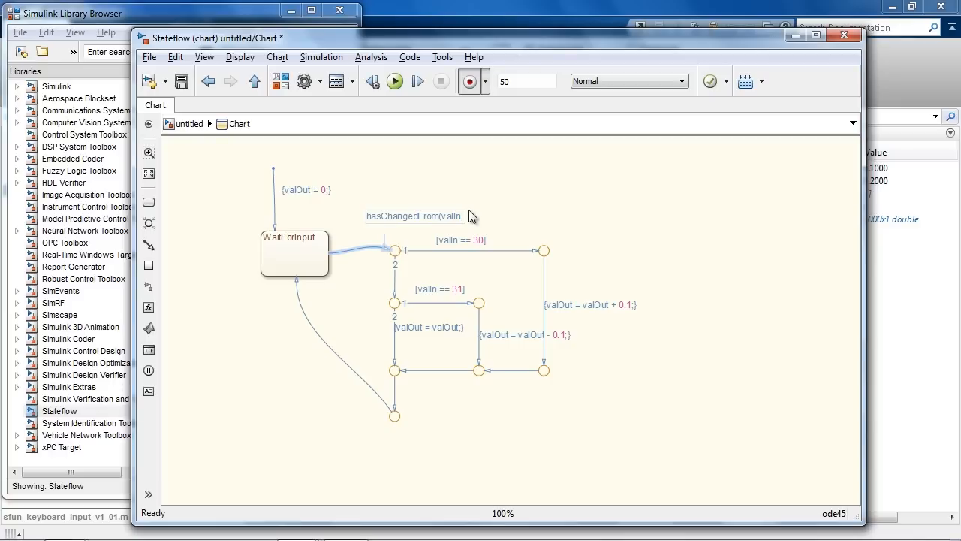
type("(valIn,43)")
left_click(515, 198)
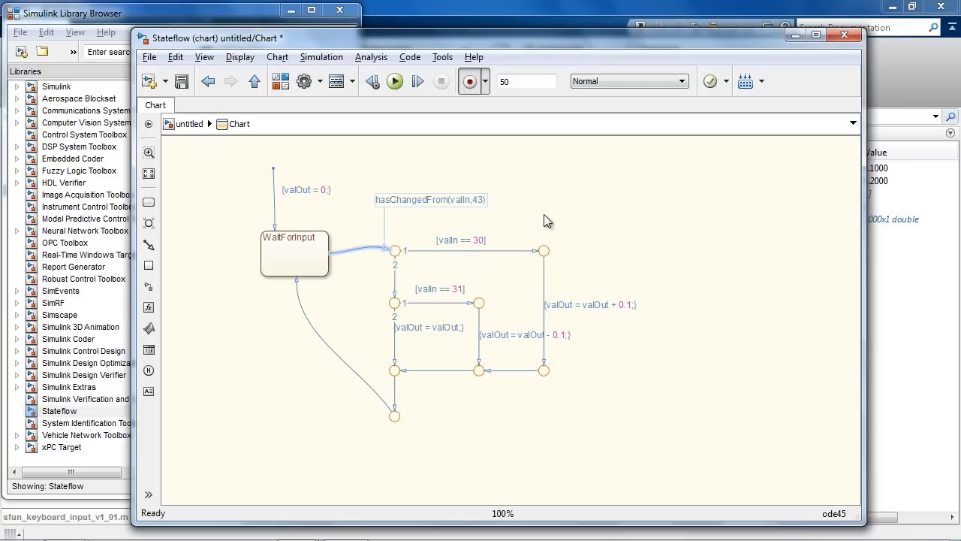
End the hasChangedFrom label with a semicolon and move it closer to the entry transition
type(";")
left_click(504, 188)
left_click_drag(451, 196, 421, 224)
left_click(426, 221)
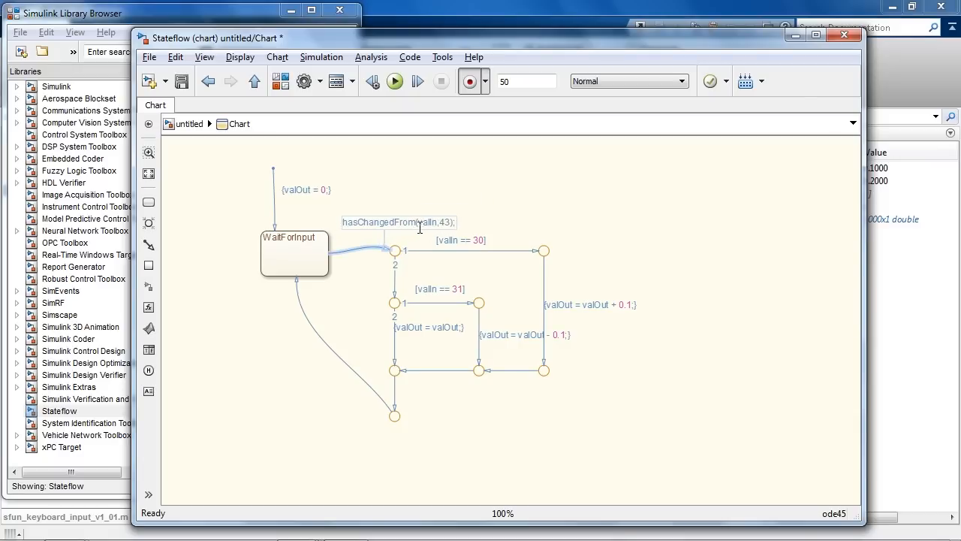
left_click(502, 214)
Shift the decision pattern right to straighten the entry transition, and move the final junction directly below WaitForInput to square off the return path
left_click_drag(393, 238, 599, 429)
left_click_drag(483, 305, 524, 305)
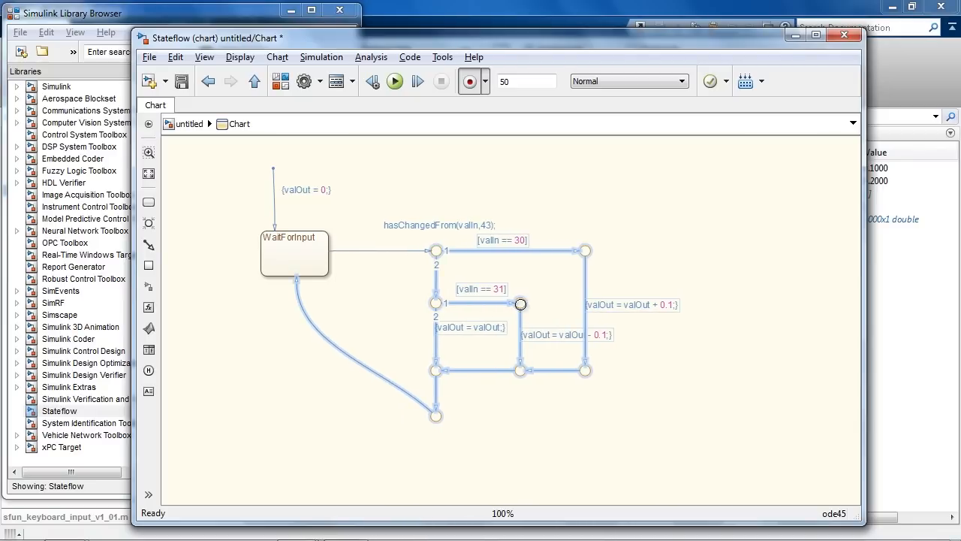
left_click(435, 417)
left_click_drag(435, 417, 303, 371)
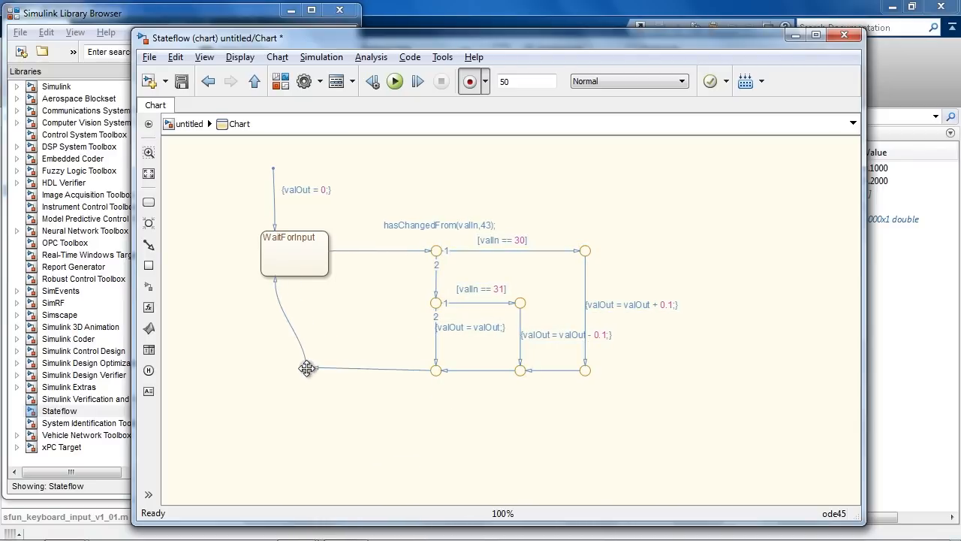
left_click_drag(272, 278, 308, 277)
left_click_drag(303, 368, 308, 370)
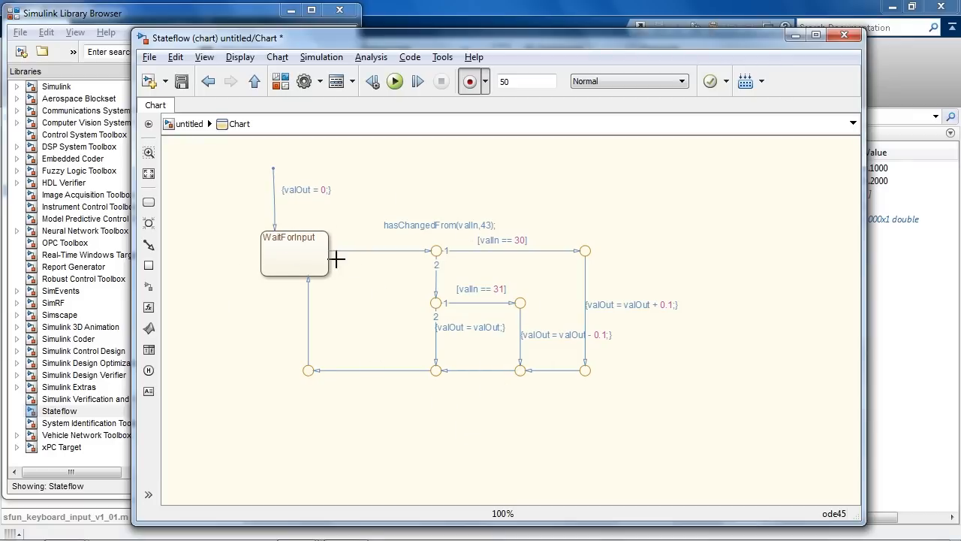
Move the hasChangedFrom label directly over the entry transition, between WaitForInput and the first junction
left_click(273, 244)
left_click_drag(431, 222, 384, 232)
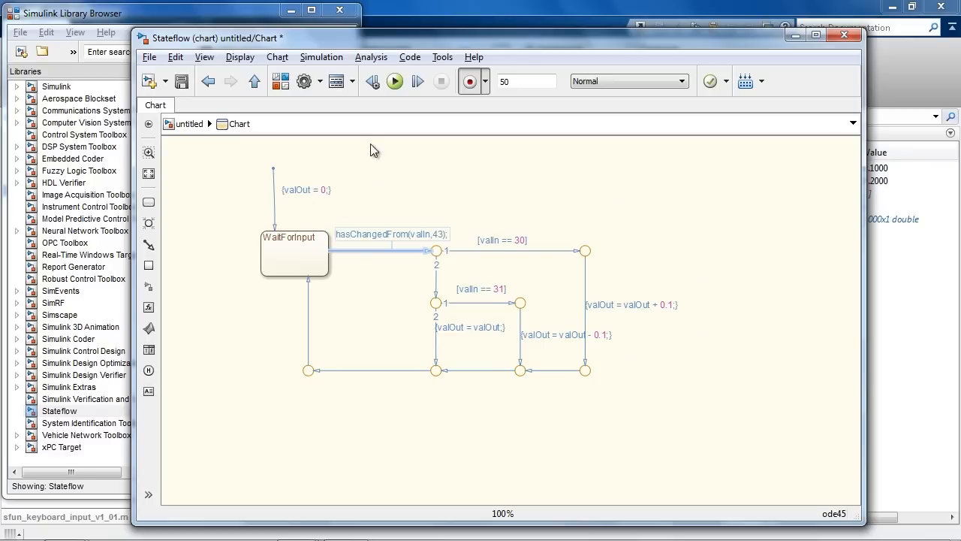
Run the model and create the chart's unresolved data with valIn as Input and valOut as Output
left_click(253, 81)
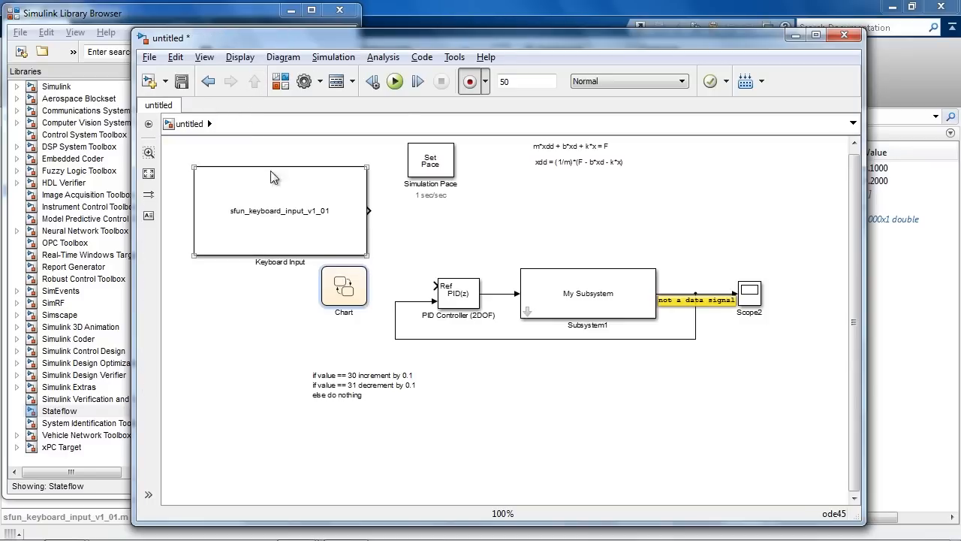
double_click(336, 289)
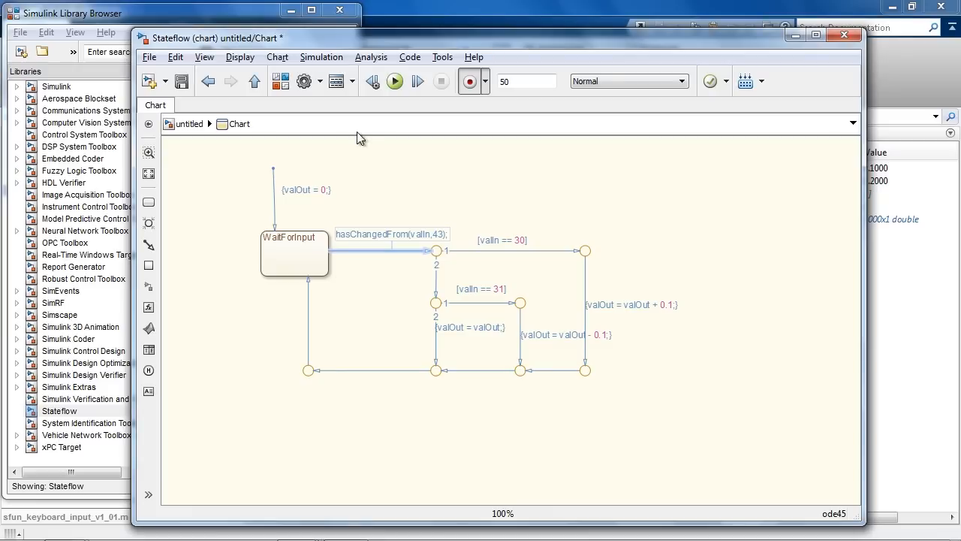
left_click(395, 89)
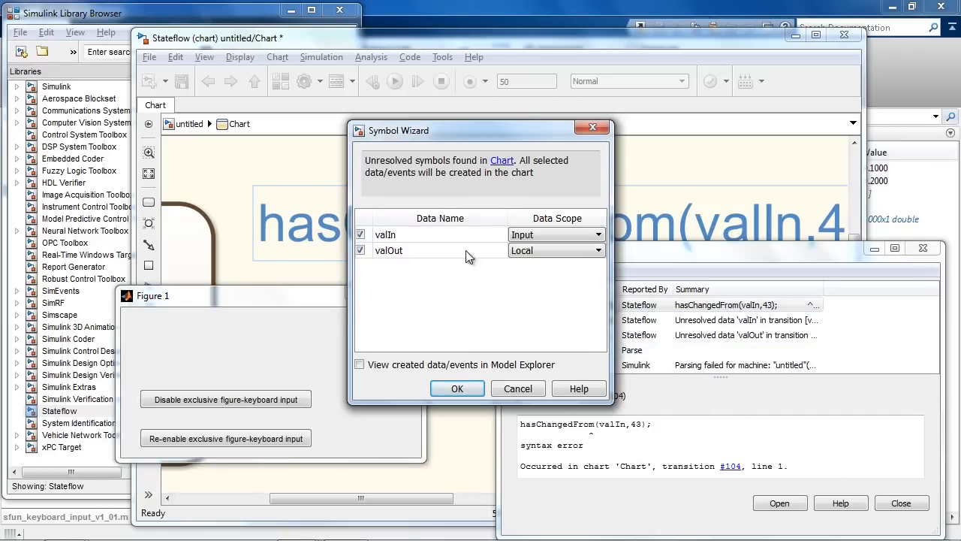
left_click(547, 239)
left_click(549, 239)
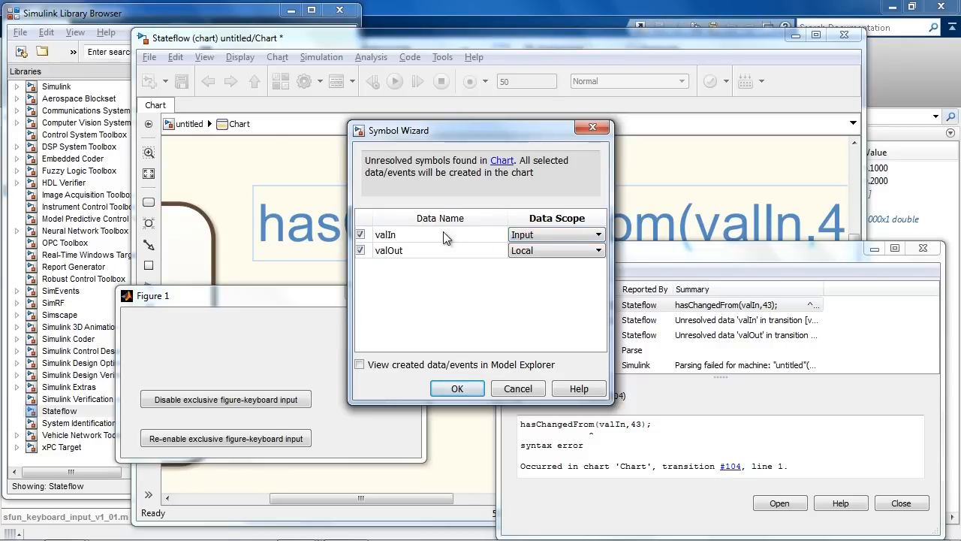
left_click(528, 250)
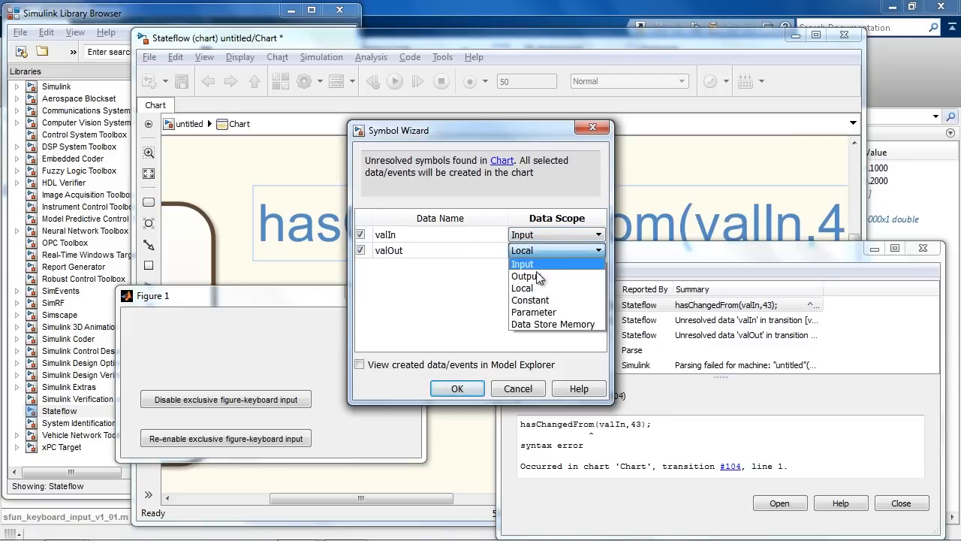
left_click(537, 276)
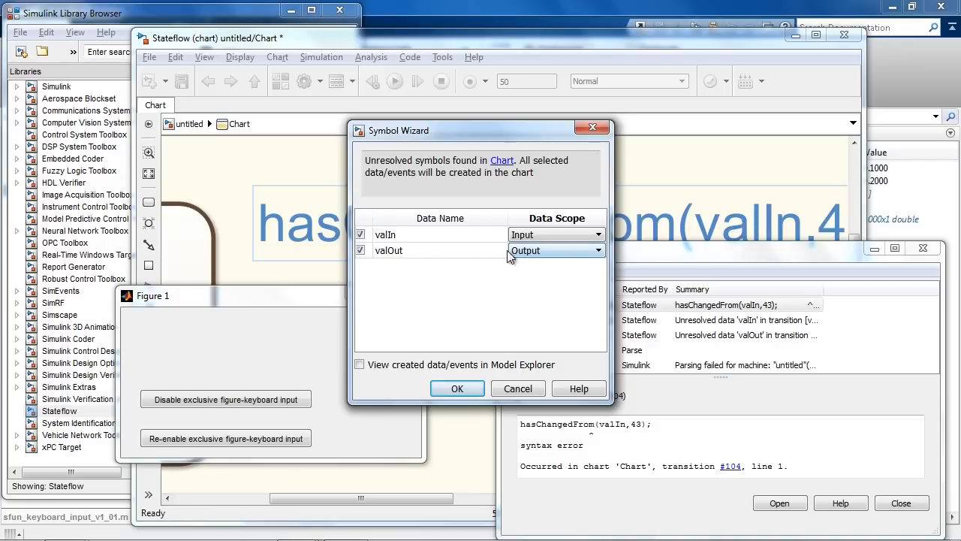
left_click(457, 388)
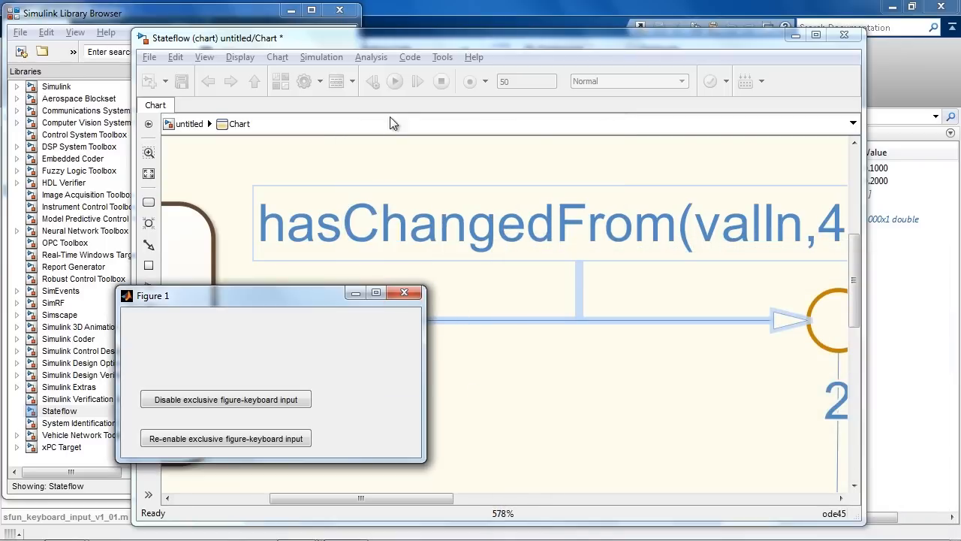
Run the simulation again, review the reported chart errors and close the report
left_click(390, 123)
left_click(394, 83)
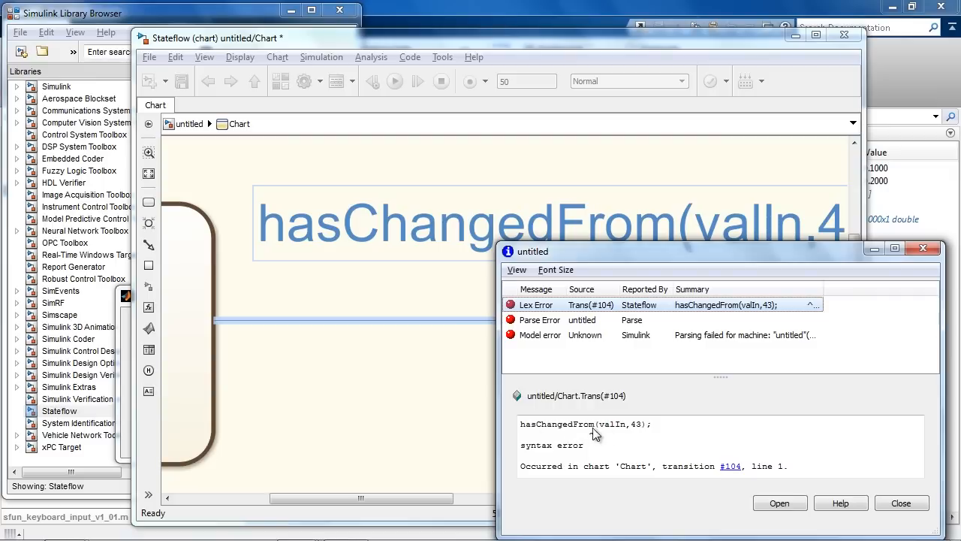
left_click(898, 504)
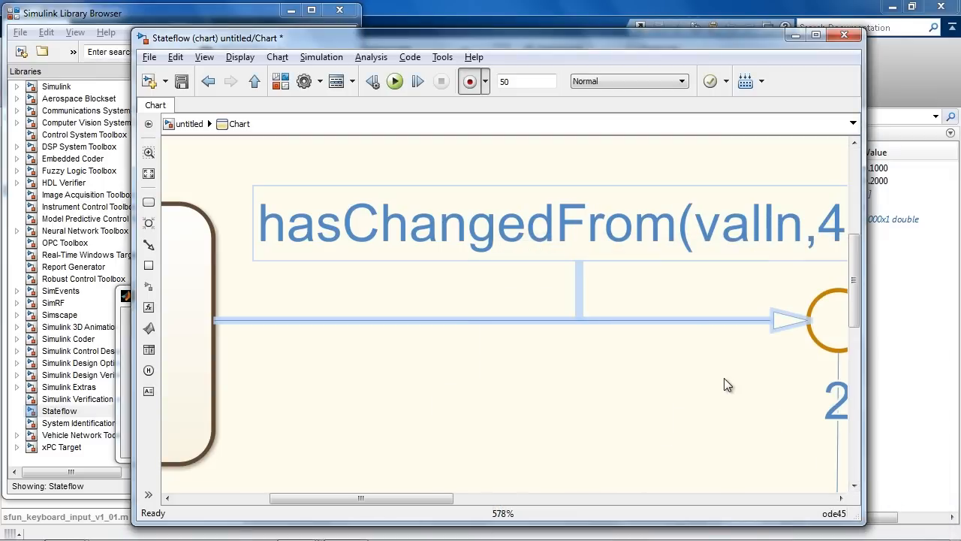
Change the entry transition's label to the bracketed condition [hasChangedFrom(valIn,43)] without a semicolon and move it nearer the arrow
left_click(261, 223)
type("[")
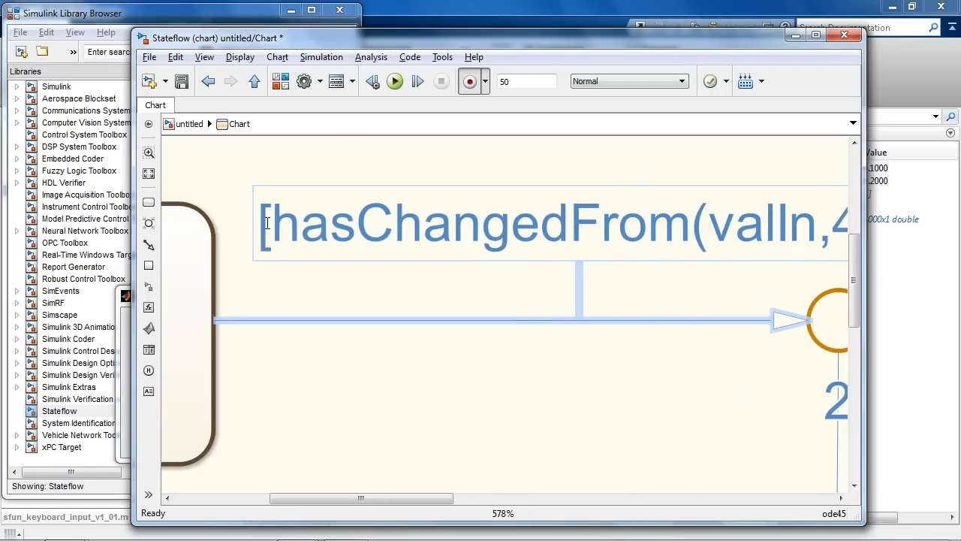
scroll(343, 350, "down", 4)
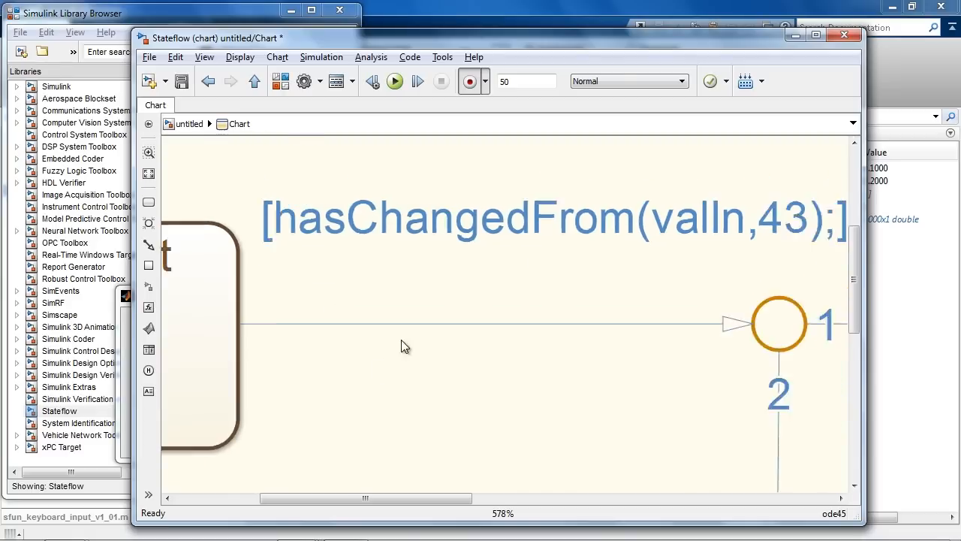
left_click(649, 262)
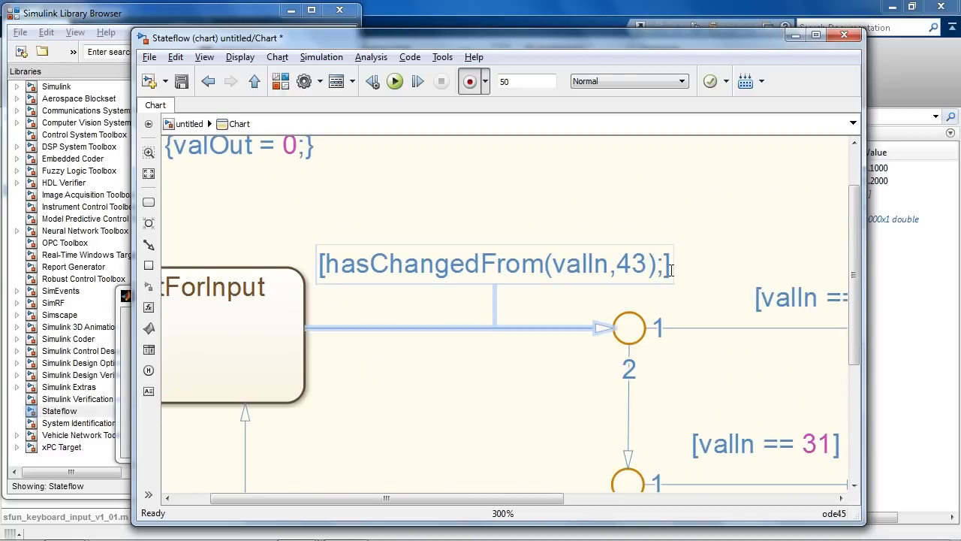
key("BackSpace")
left_click(683, 276)
left_click_drag(564, 256, 572, 280)
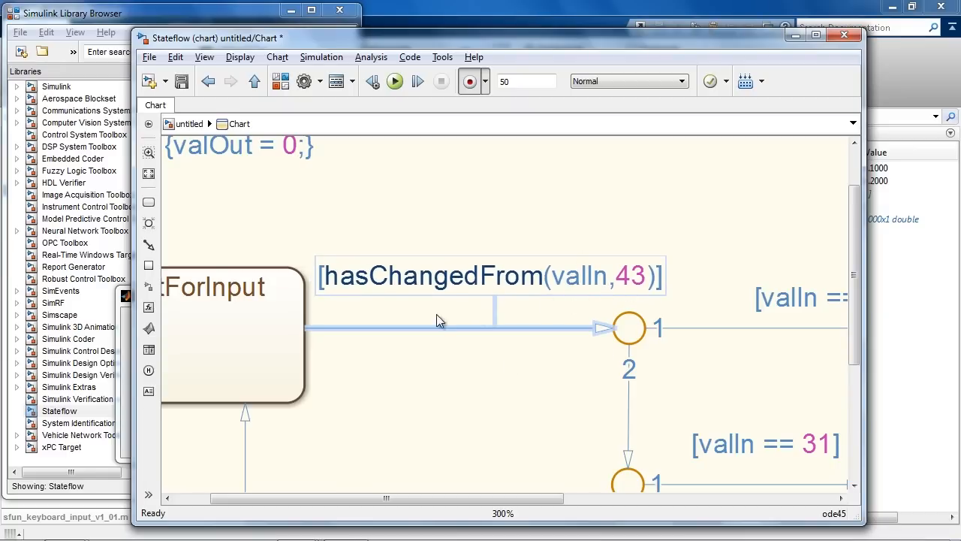
left_click(505, 372)
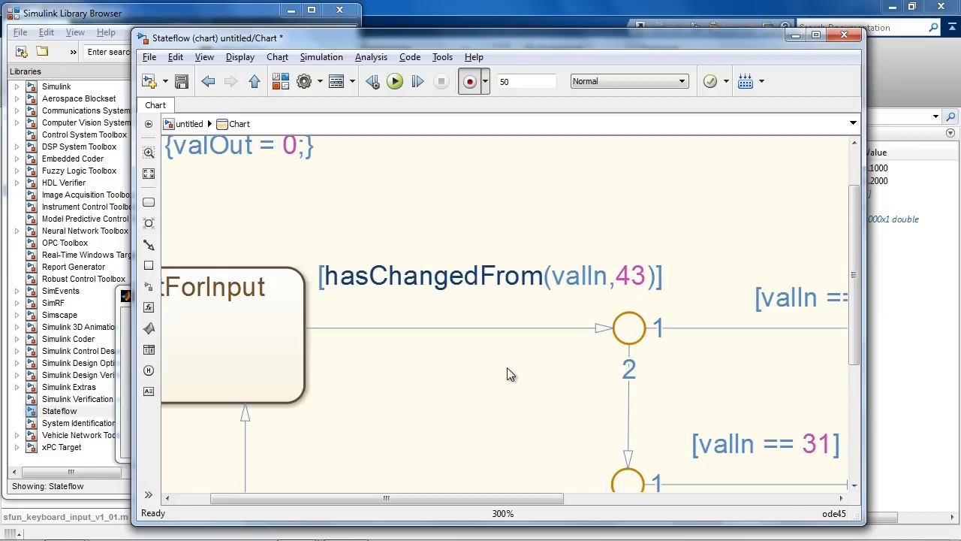
In the top-level model, connect the chart's valOut to the PID controller's Ref and the repositioned Keyboard Input block to valIn
key("ctrl+t")
left_click(254, 82)
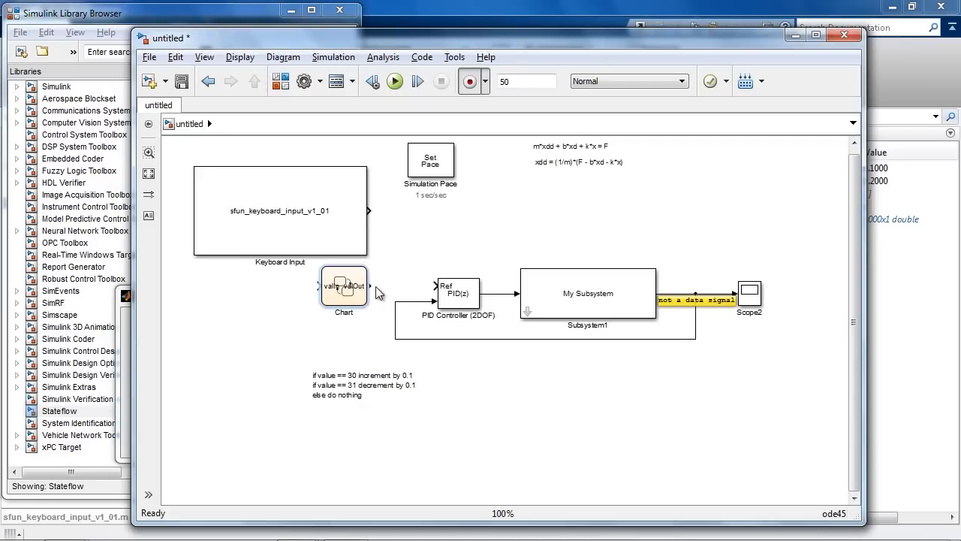
left_click_drag(370, 286, 435, 286)
left_click_drag(324, 229, 232, 303)
key("space")
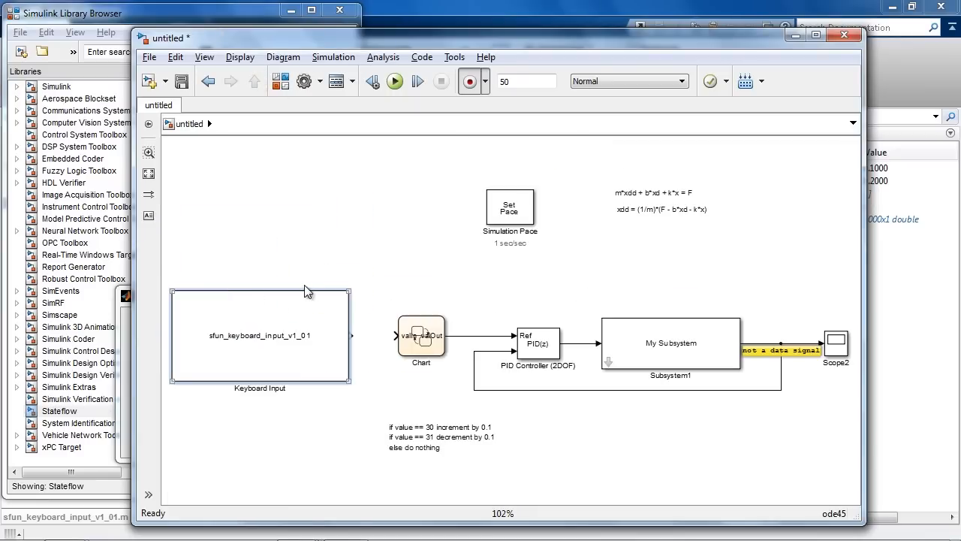
left_click_drag(355, 328, 400, 336)
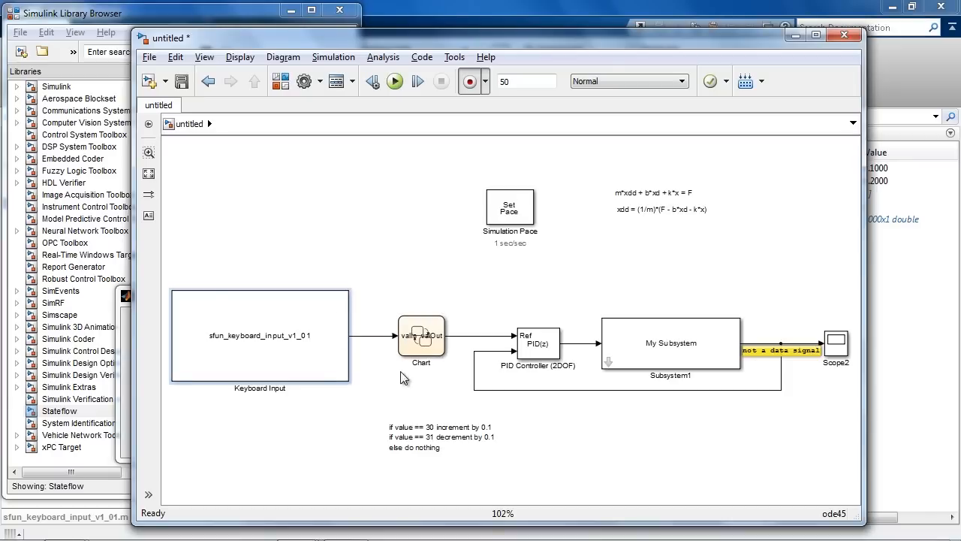
Enlarge the Chart block so its valIn and valOut port labels no longer overlap, keeping it aligned with the signal lines
left_click(421, 337)
left_click_drag(445, 316, 487, 259)
left_click_drag(444, 296, 426, 321)
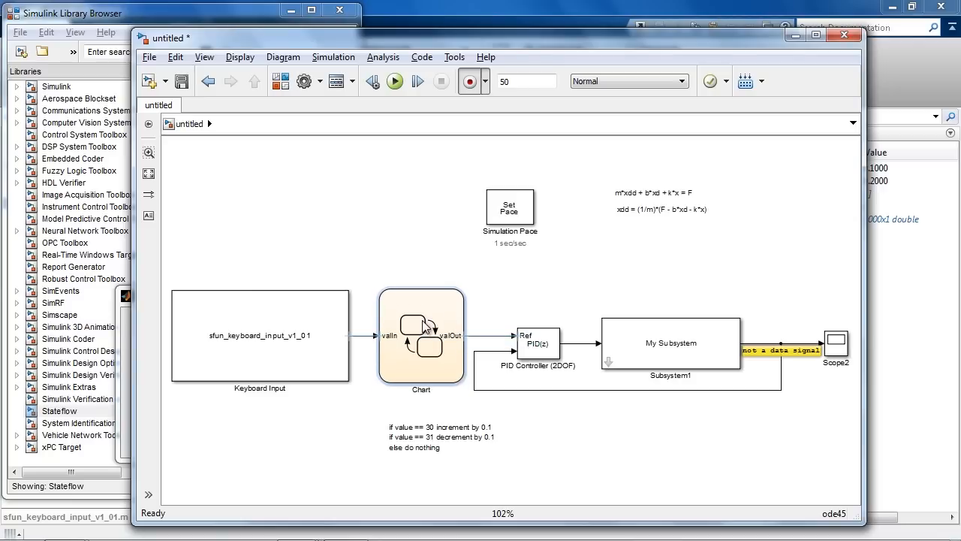
Move the increment/decrement note under the Chart, the equations above My Subsystem, and the Simulation Pace block above the PID controller
mouse_move(456, 433)
left_mouse_down()
mouse_move(448, 418)
mouse_move(424, 414)
mouse_move(434, 417)
left_mouse_up()
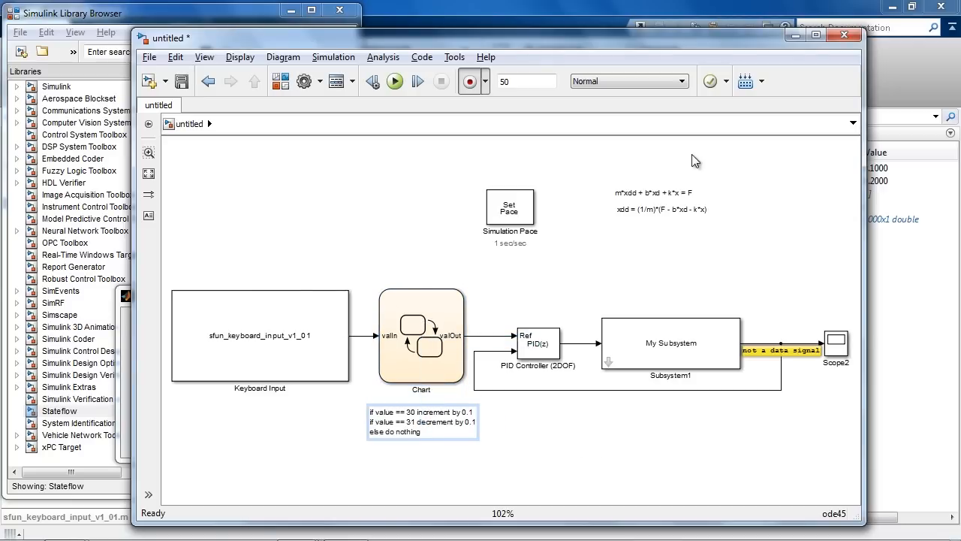
left_click_drag(665, 201, 674, 294)
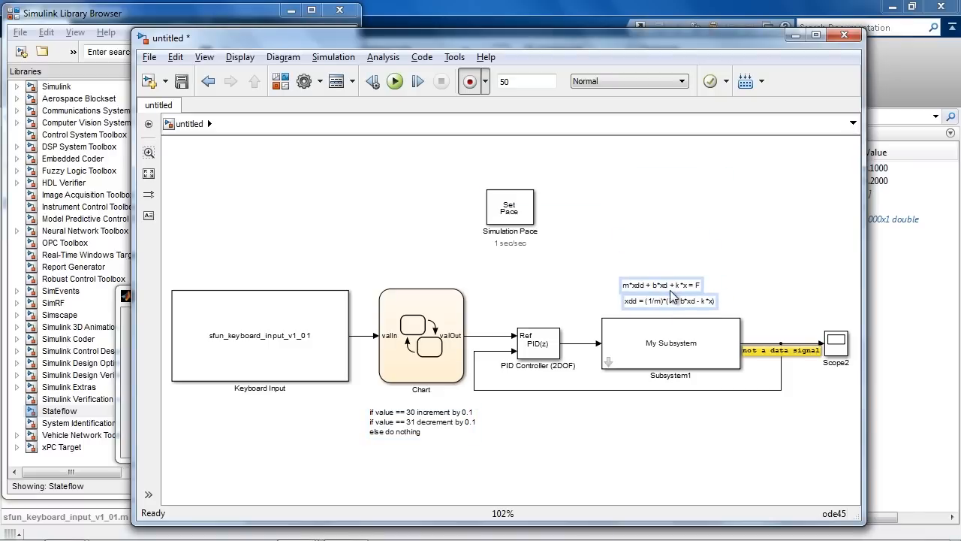
left_click_drag(520, 211, 546, 261)
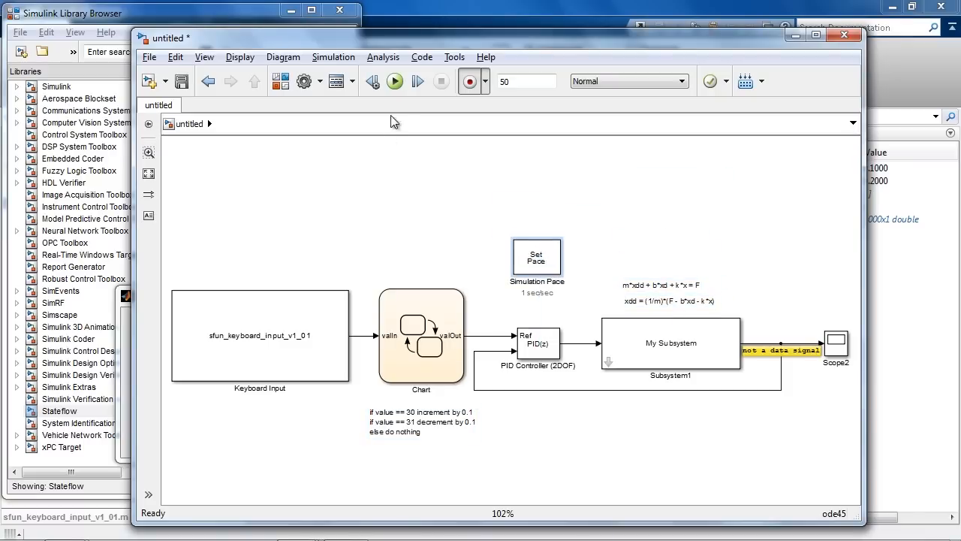
Run the simulation and re-enable exclusive figure-keyboard input in the Figure 1 window
left_click(395, 81)
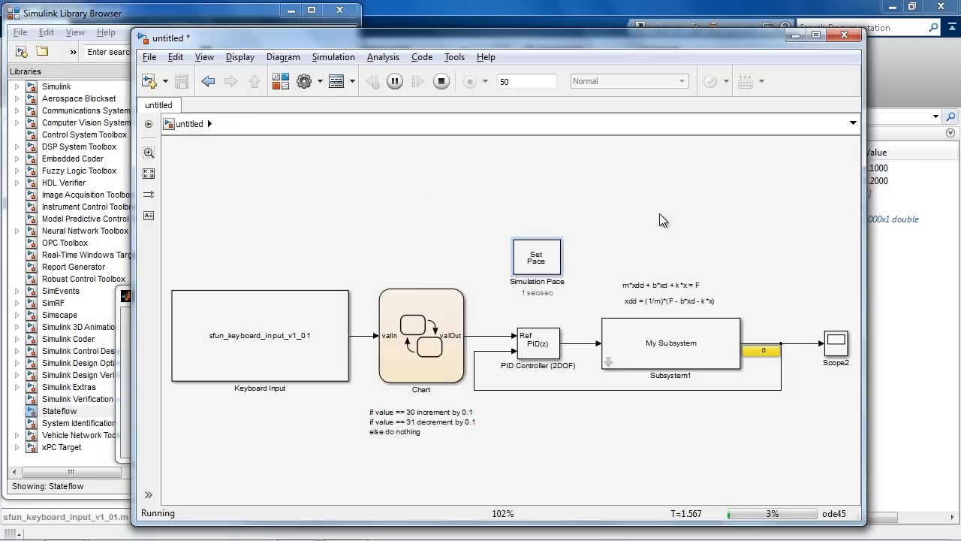
left_click(126, 358)
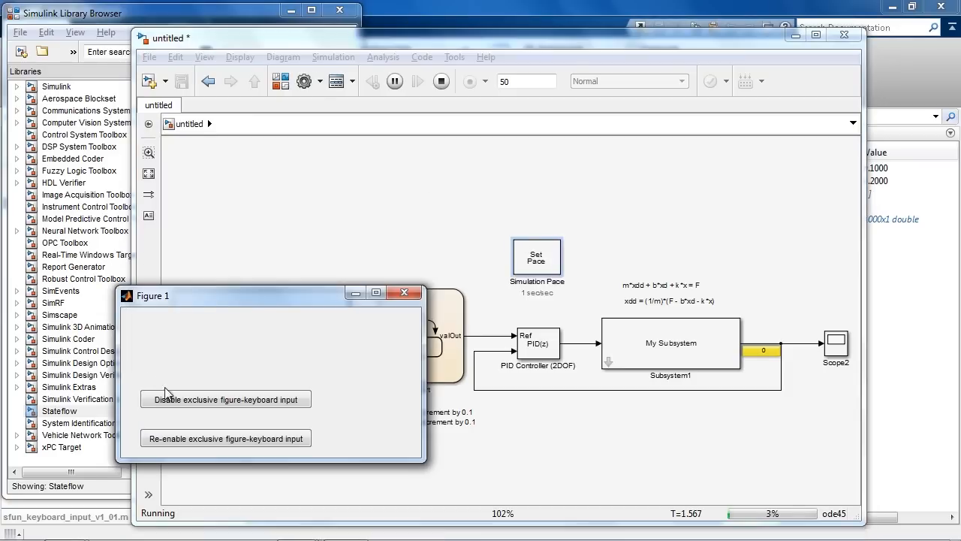
left_click(183, 438)
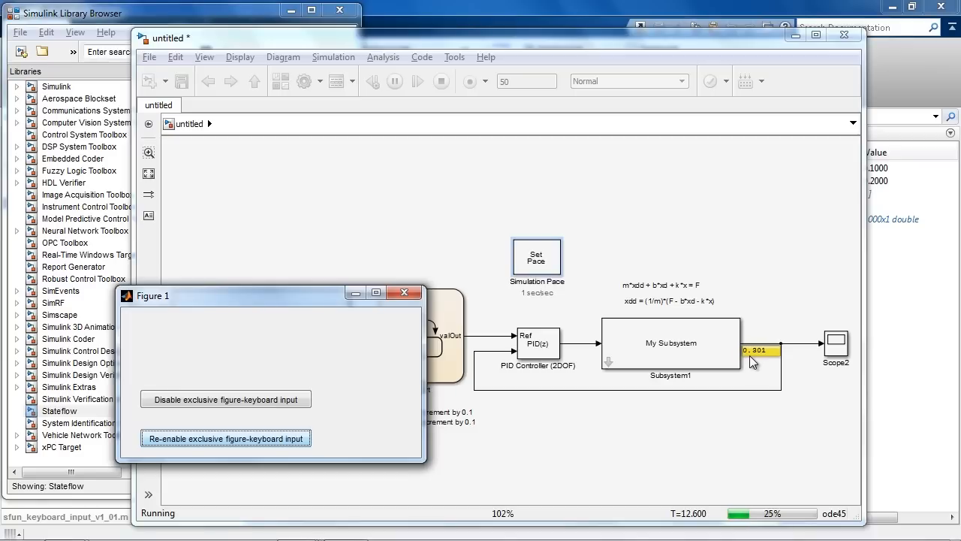
Open the Stateflow chart during the run, show its whole diagram, and move the Figure 1 keyboard window clear of it
double_click(450, 336)
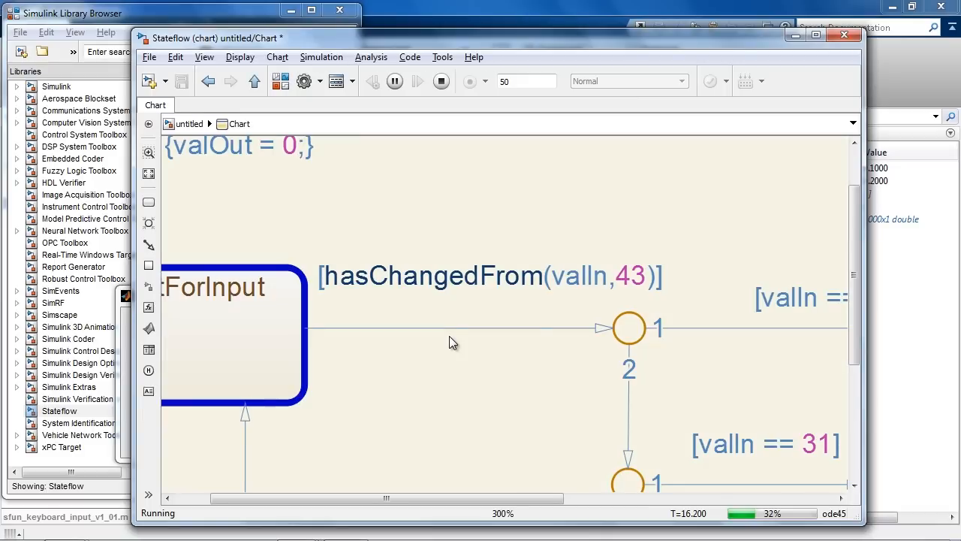
scroll(445, 333, "down", 5)
left_click_drag(465, 374, 438, 340)
scroll(434, 343, "down", 1)
scroll(434, 343, "down", 1)
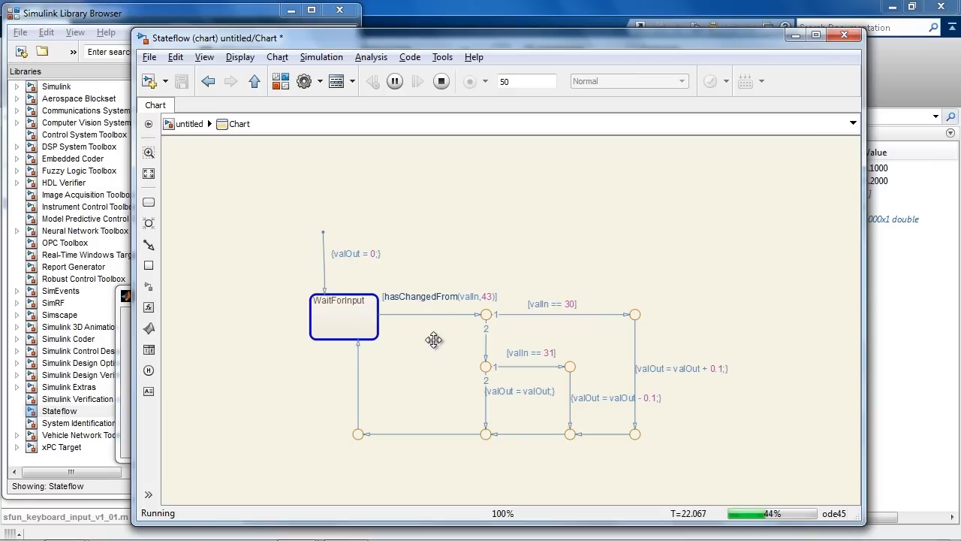
left_click(129, 335)
left_click_drag(214, 290, 113, 61)
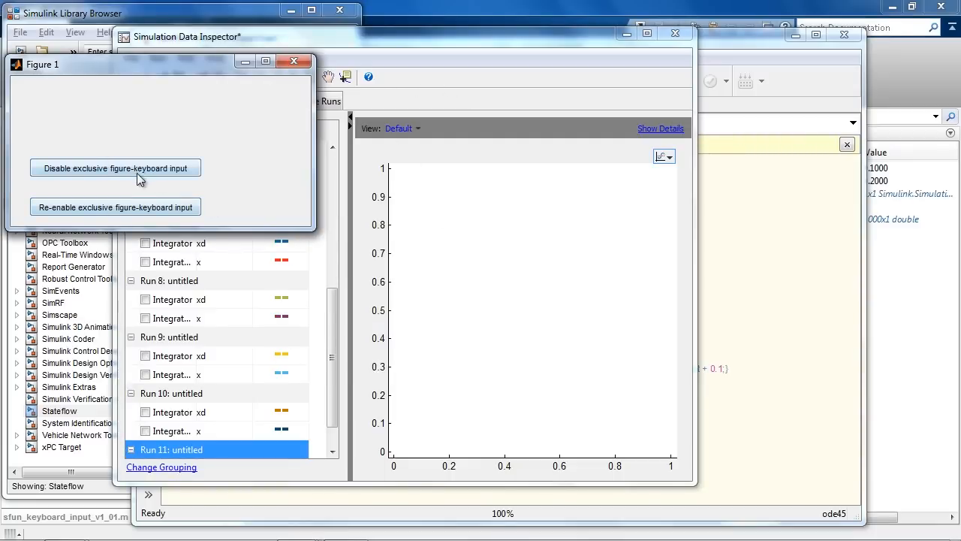
Plot the x signal of Run 11 in the Simulation Data Inspector
left_click(440, 251)
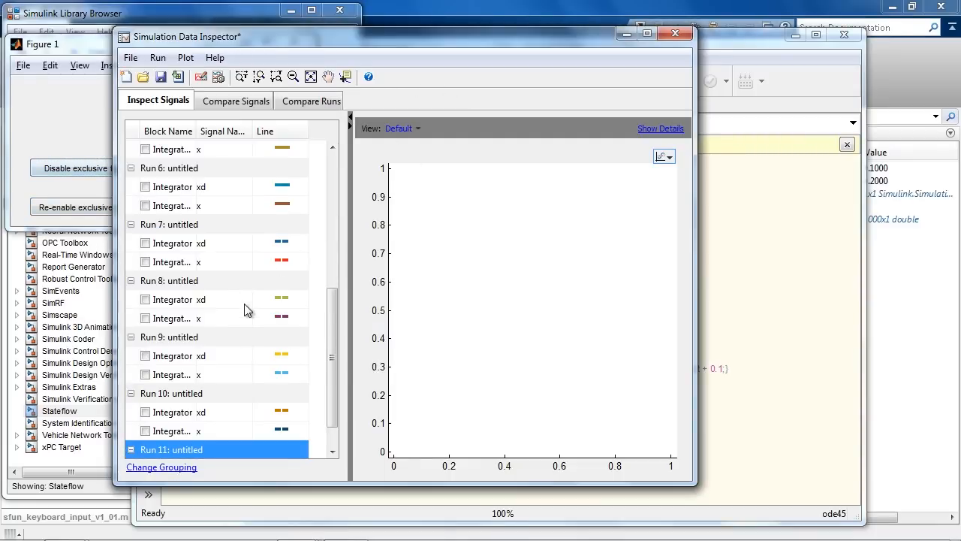
left_click(334, 441)
left_click(145, 448)
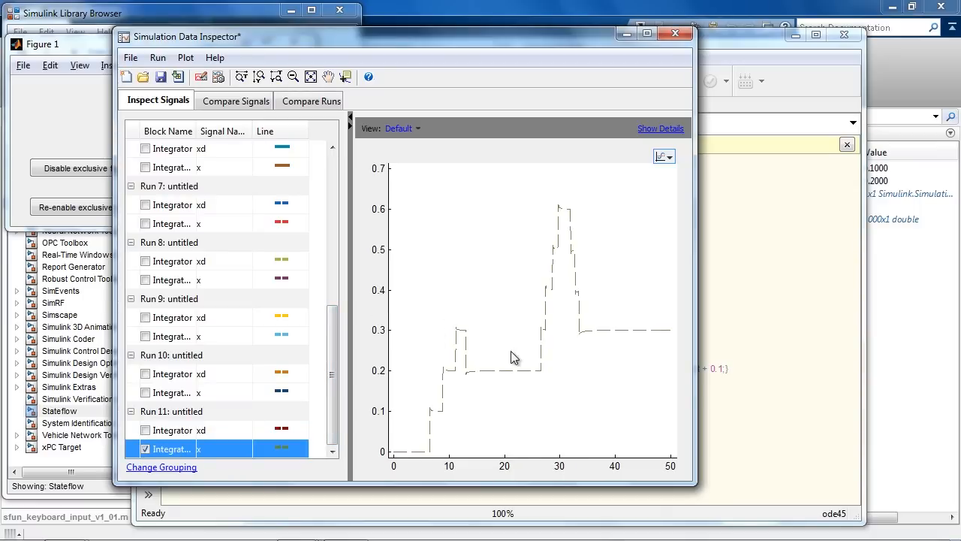
Return from the data inspector to the top-level model and show the complete keyboard-driven PID loop
left_click(727, 252)
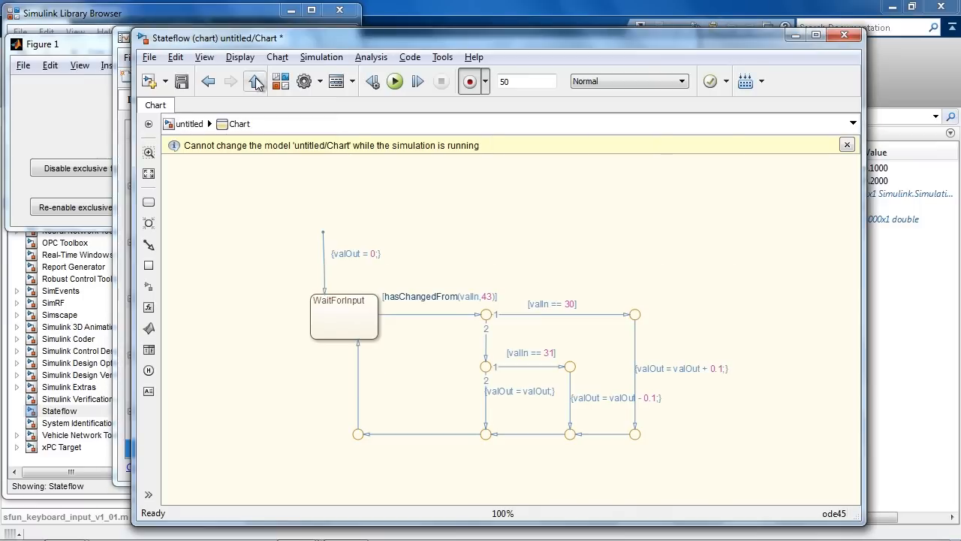
left_click(256, 81)
key("space")
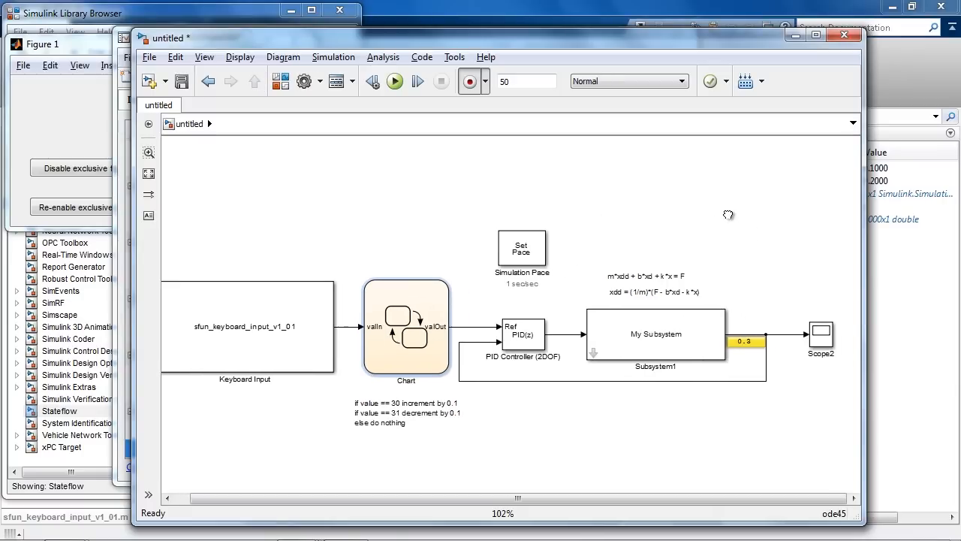
scroll(667, 198, "down", 1)
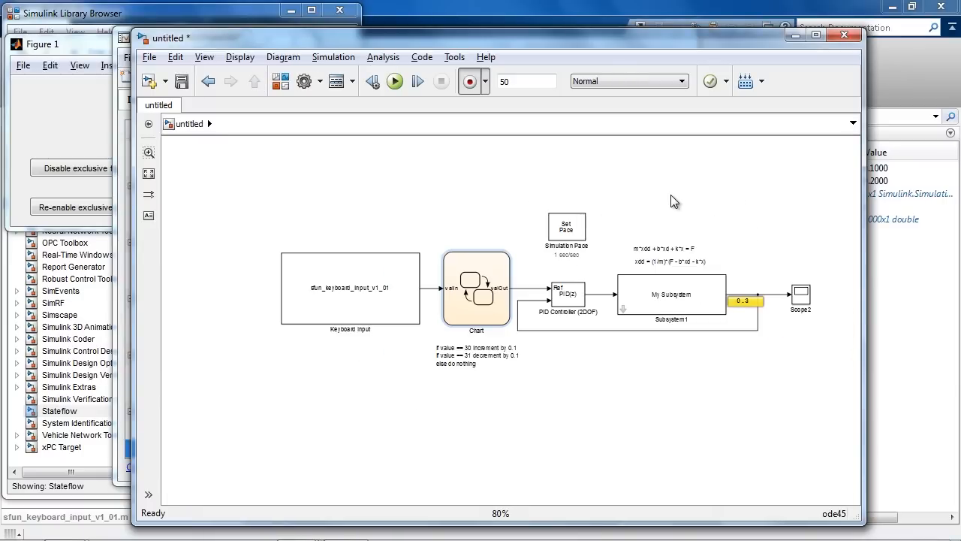